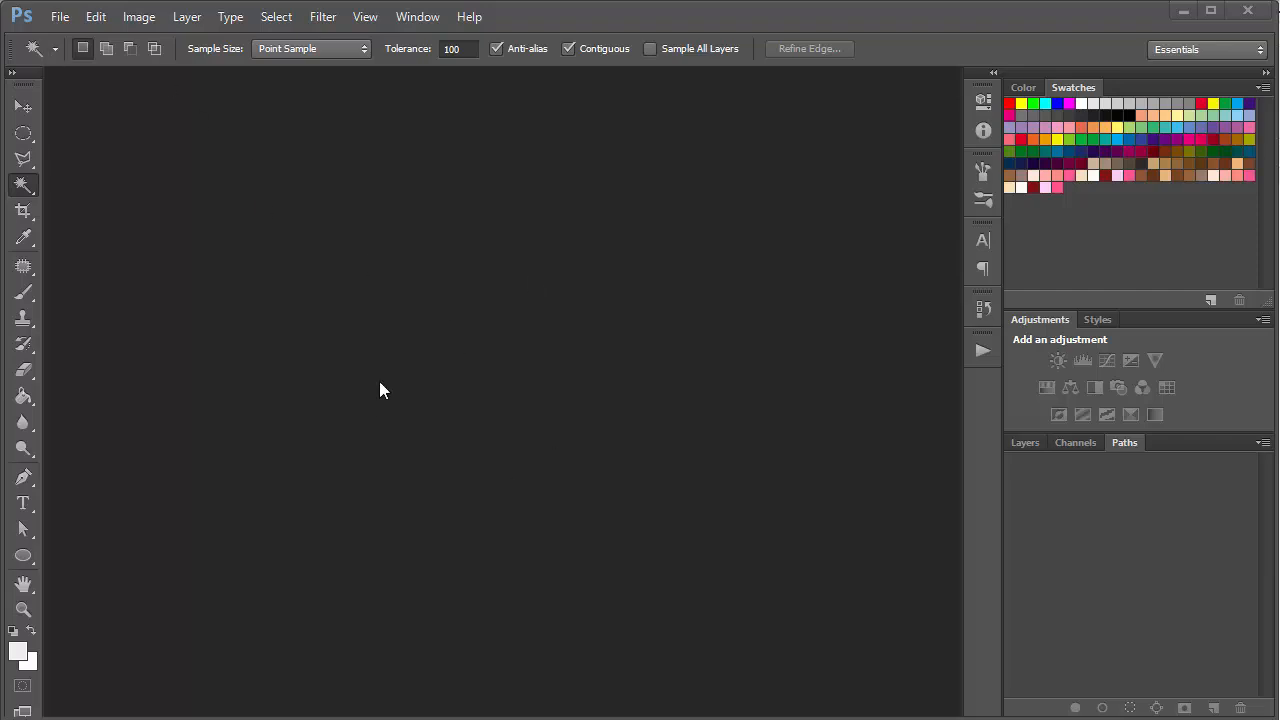
Step: Open Burger_King_Logo.svg and make a work path from the upper bun shape with a tolerance of 2.0 pixels
key("ctrl+o")
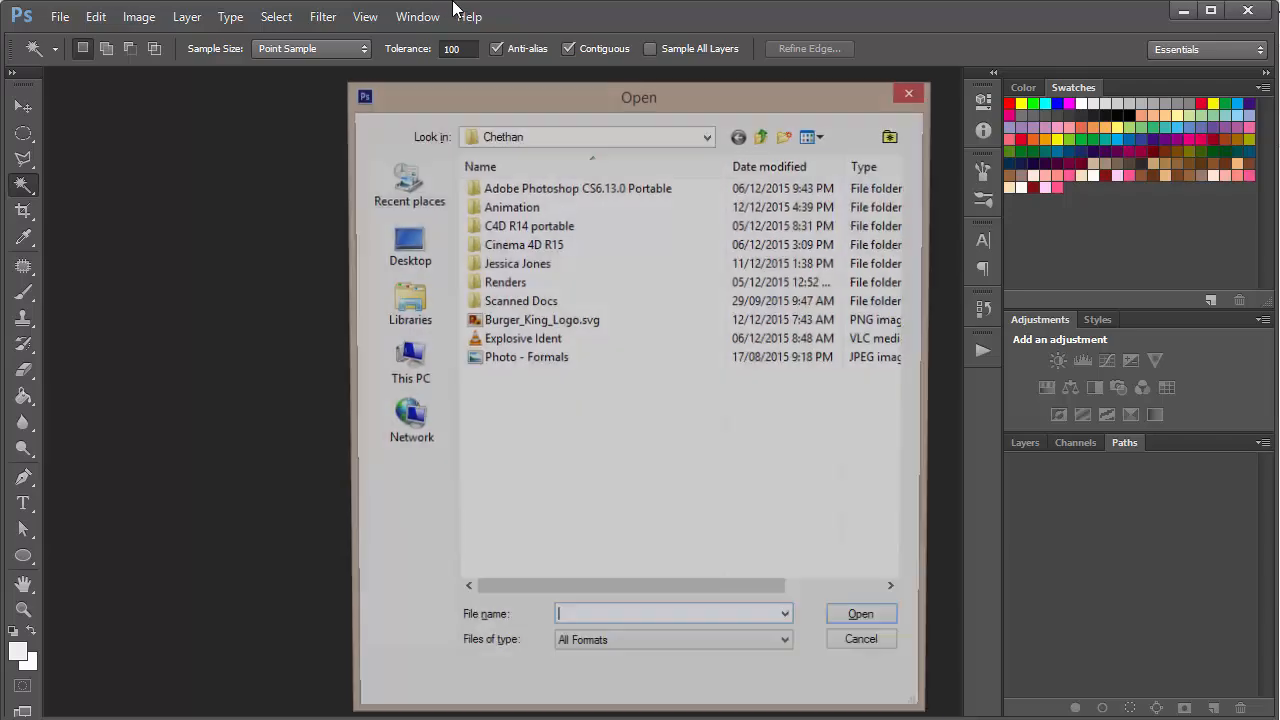
double_click(540, 321)
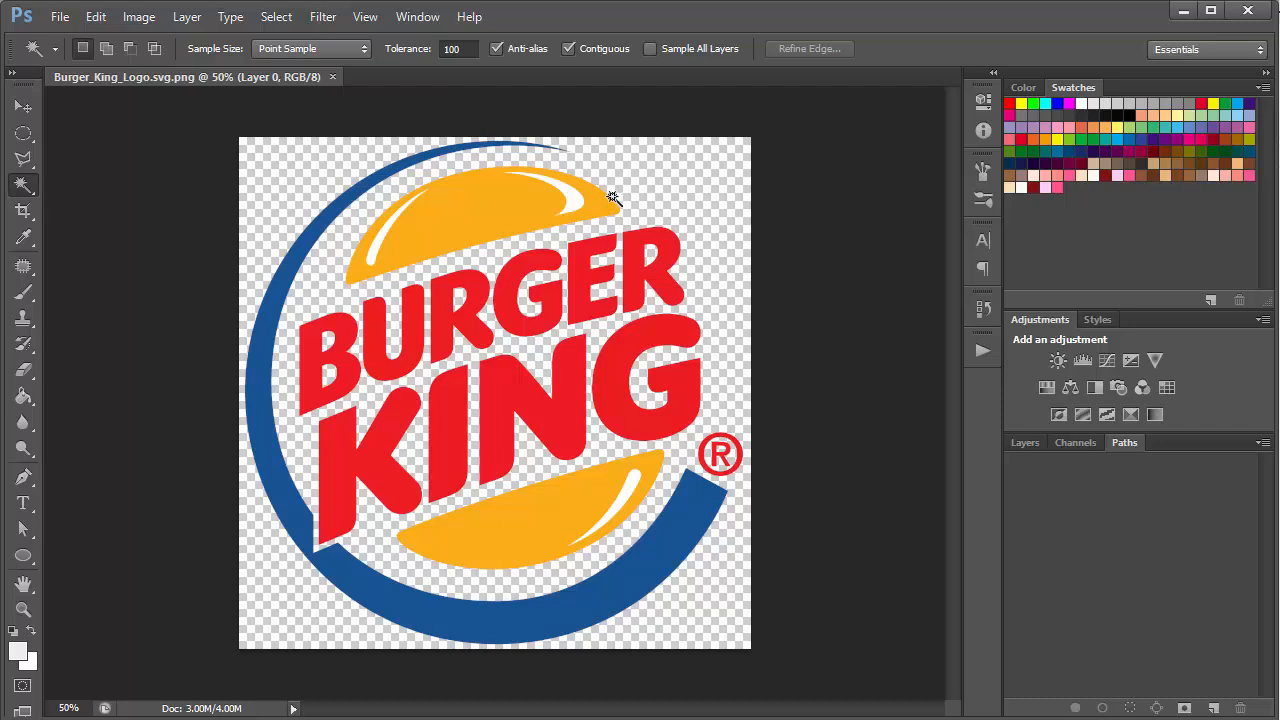
left_click(498, 214)
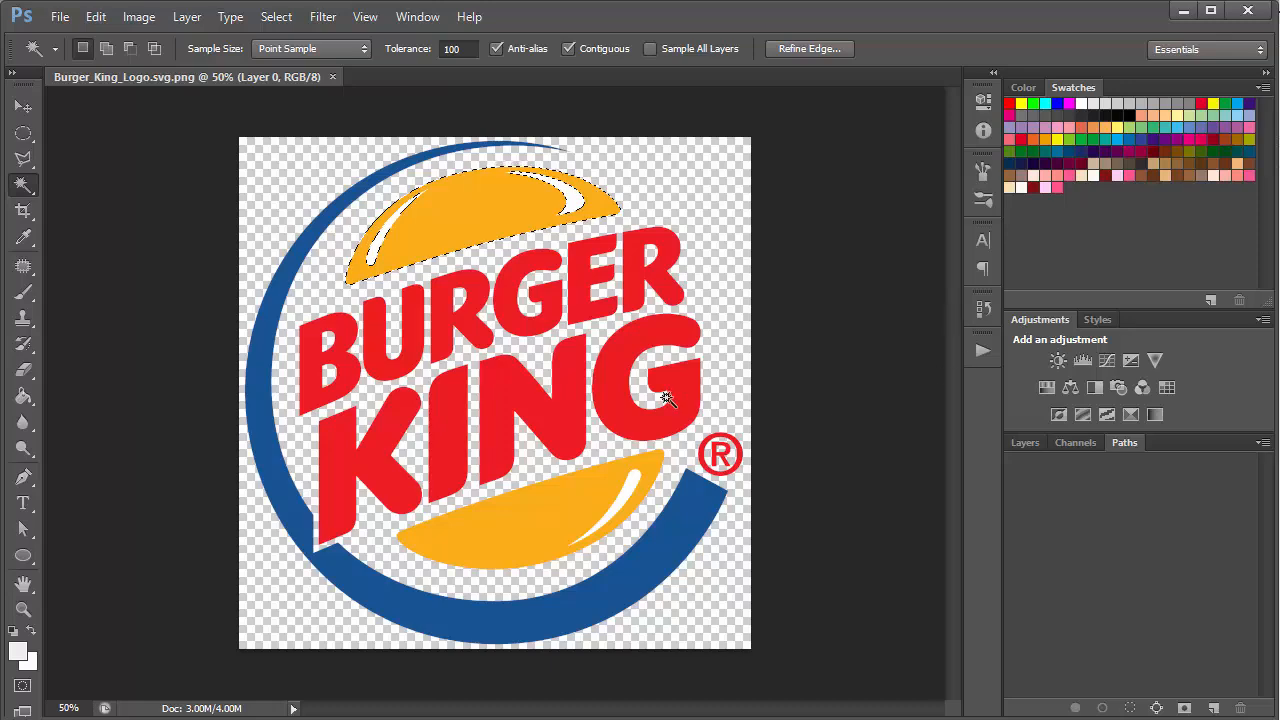
right_click(481, 198)
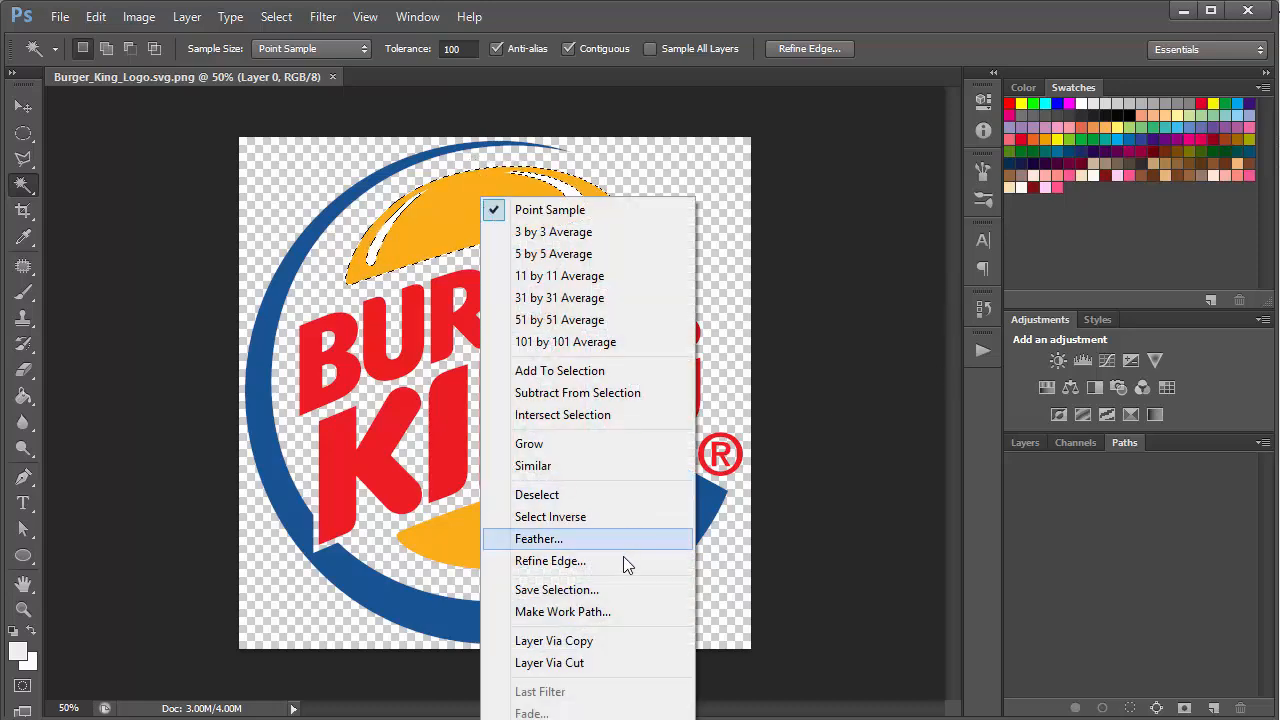
left_click(600, 612)
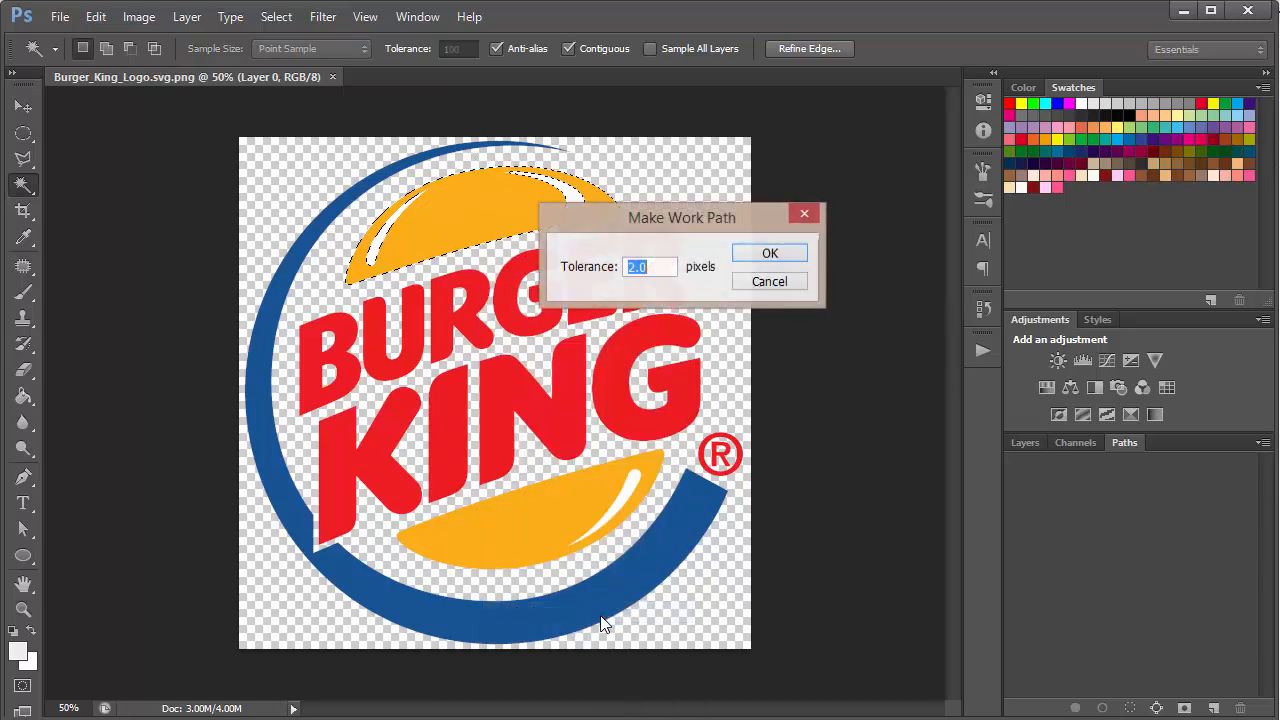
left_click(777, 254)
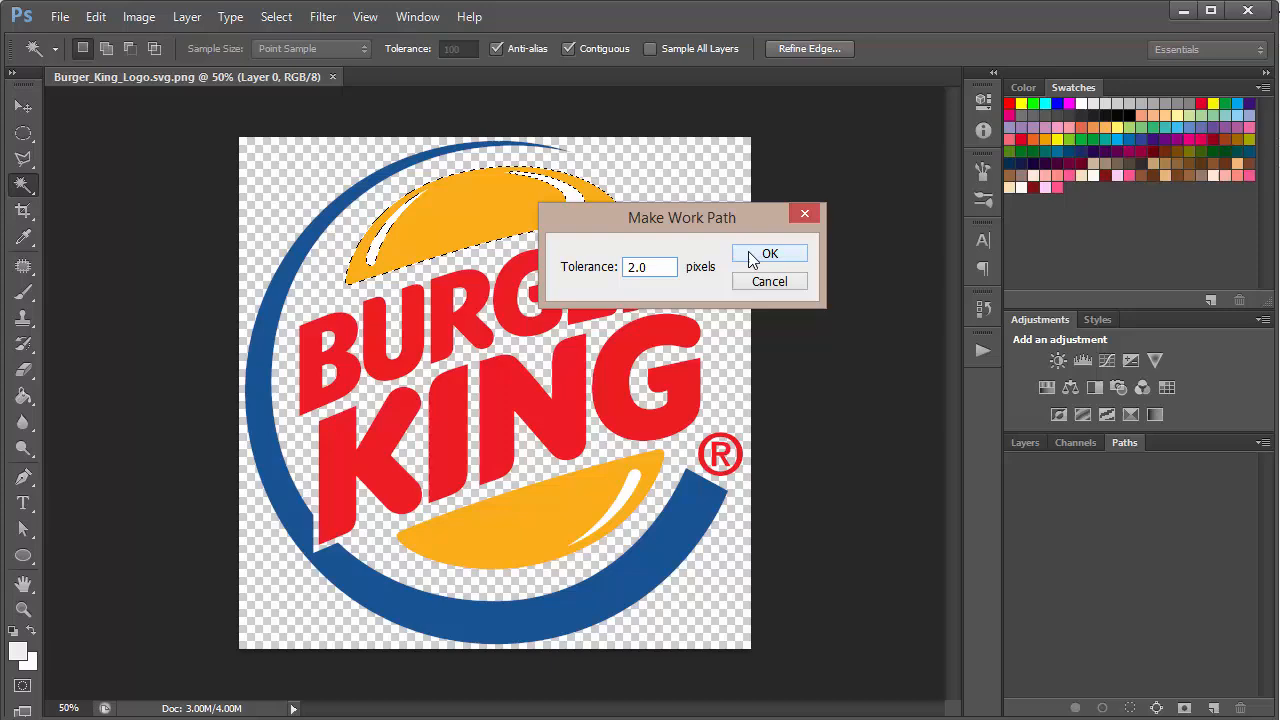
Step: Export the work path to Illustrator as a file named Top on the Desktop
left_click(62, 19)
mouse_move(167, 396)
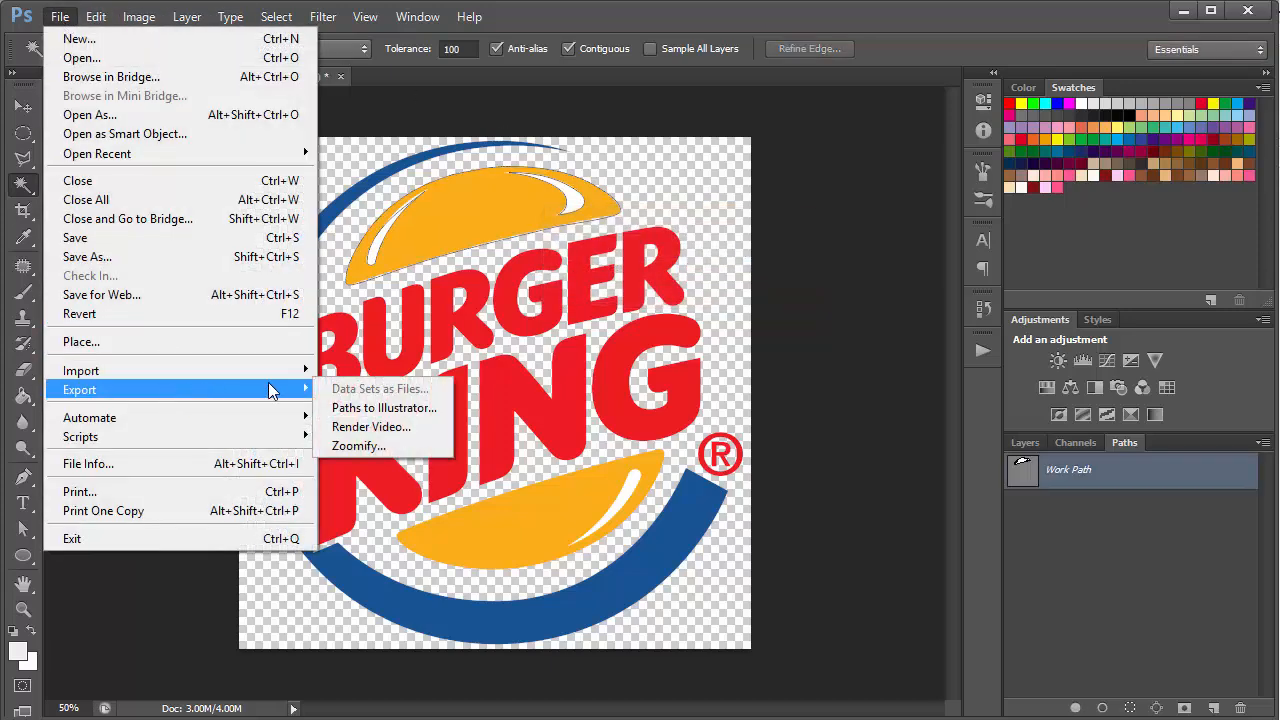
left_click(369, 409)
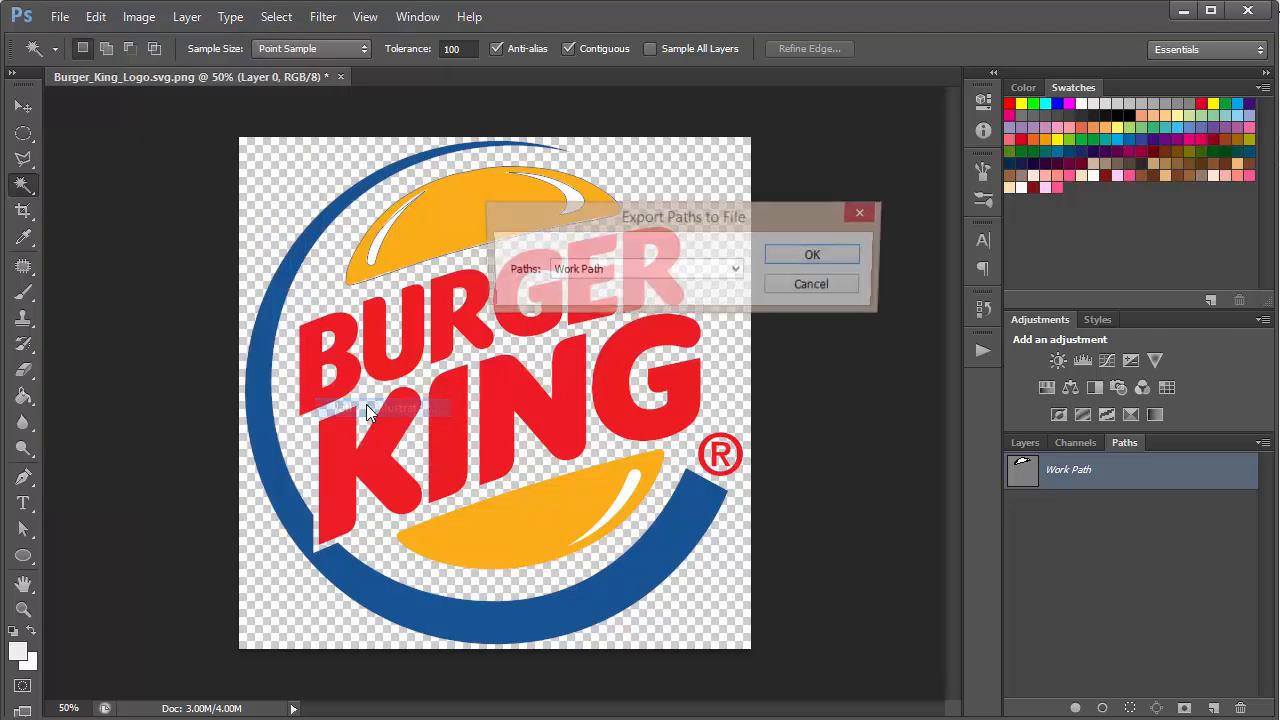
key("Return")
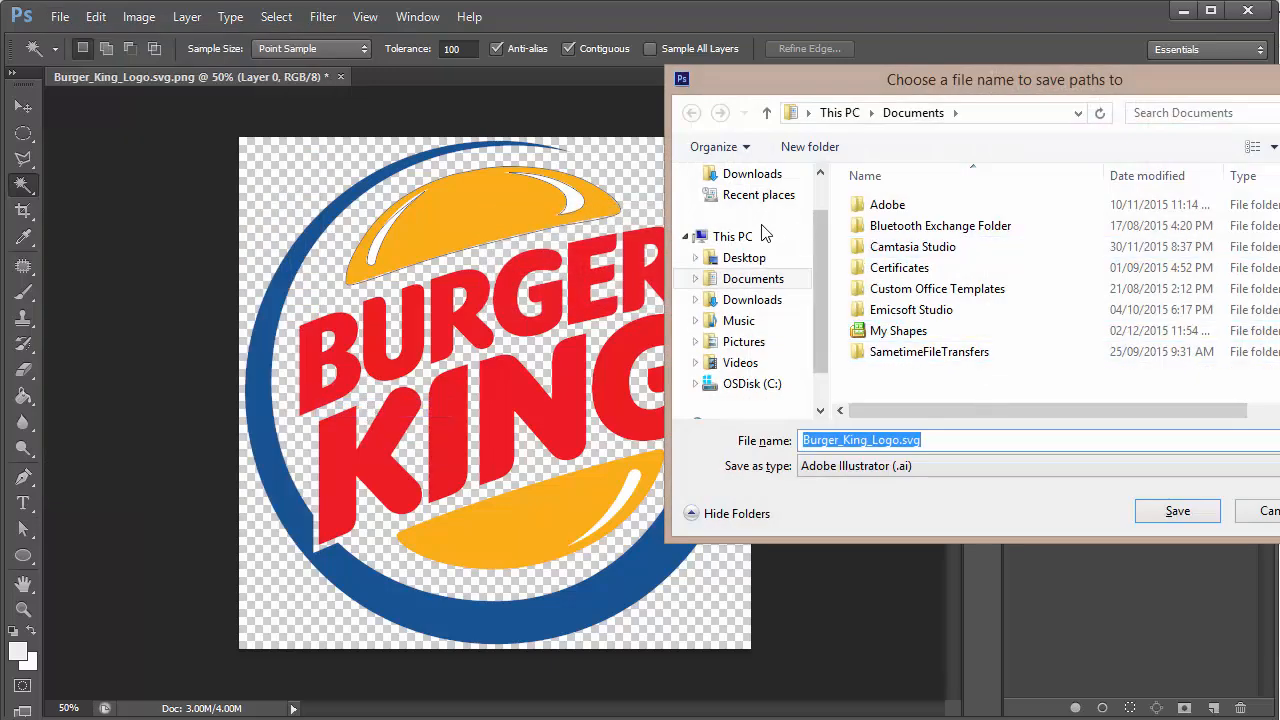
left_click(785, 262)
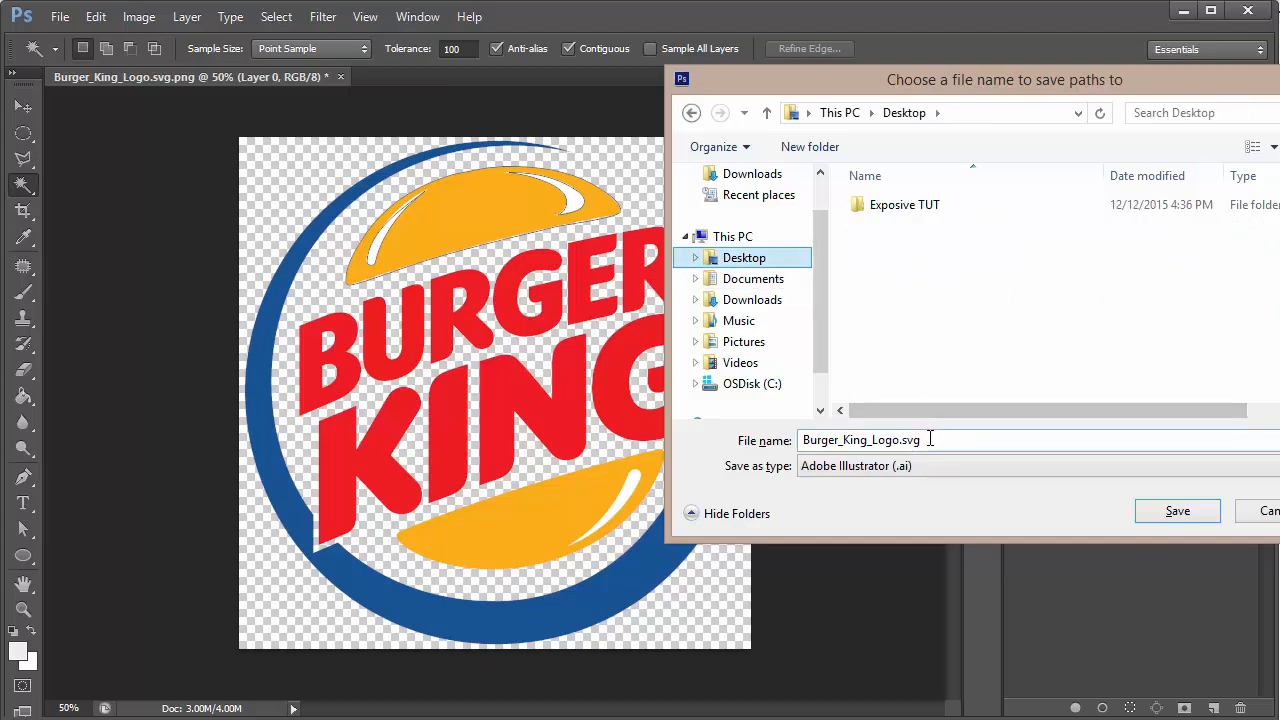
left_click(929, 441)
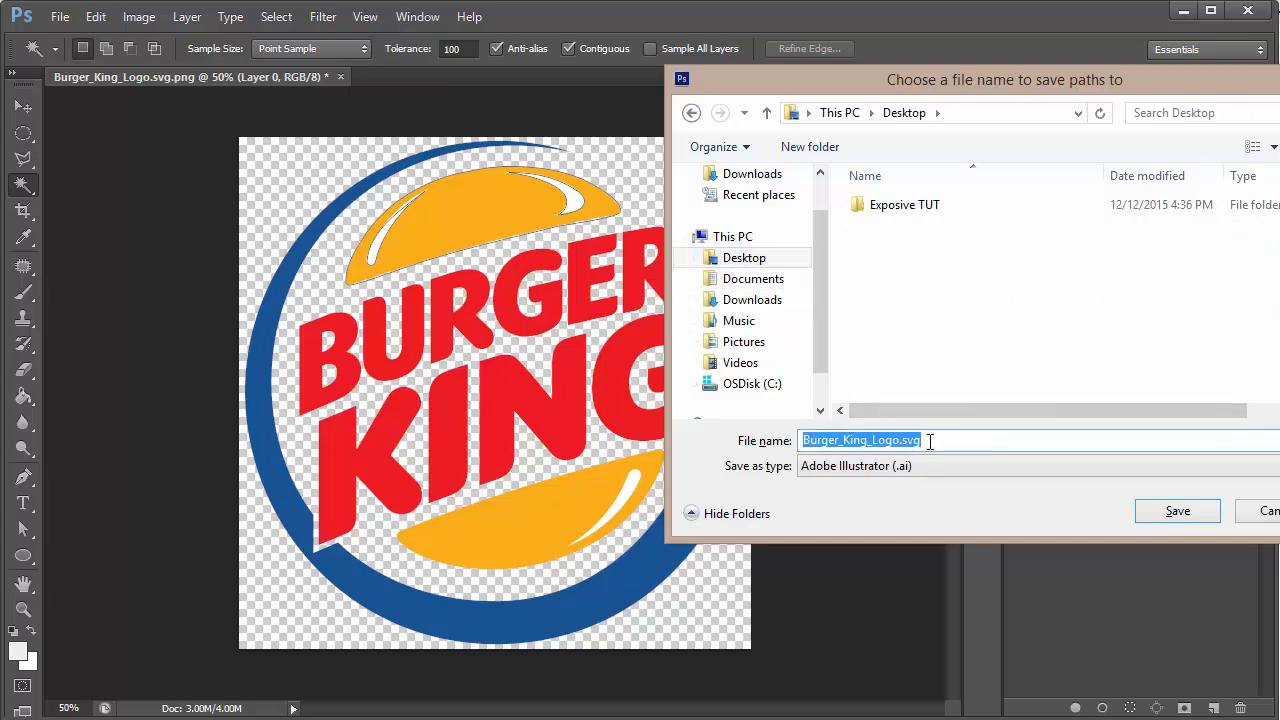
type("Top")
key("Return")
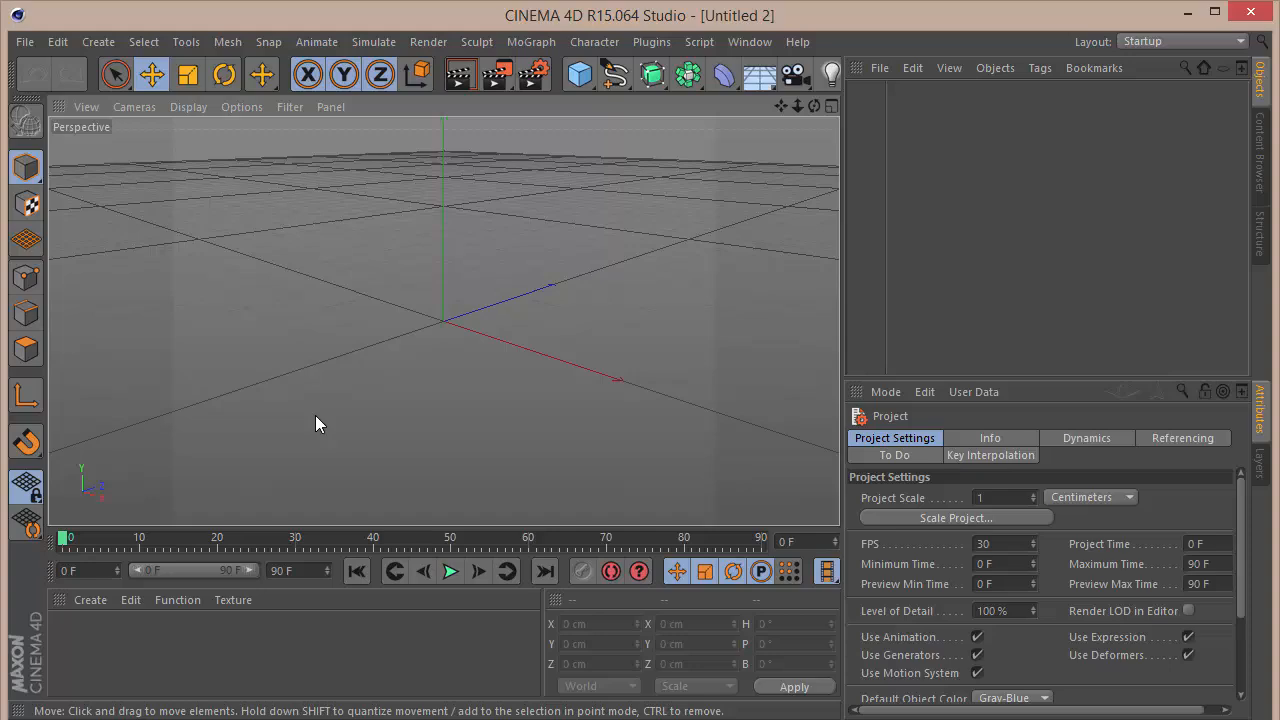
Step: Switch to Cinema 4D and merge Top.ai from the Desktop into the empty scene
left_click(891, 68)
left_click(901, 95)
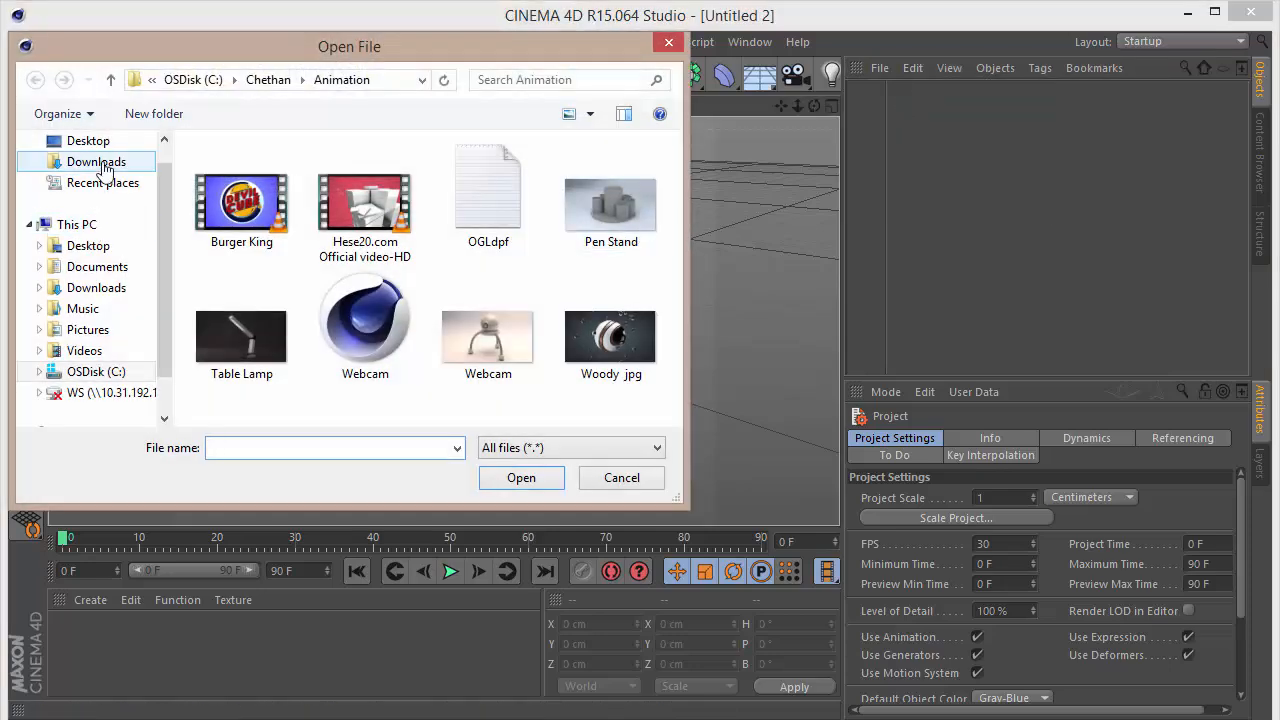
left_click(90, 246)
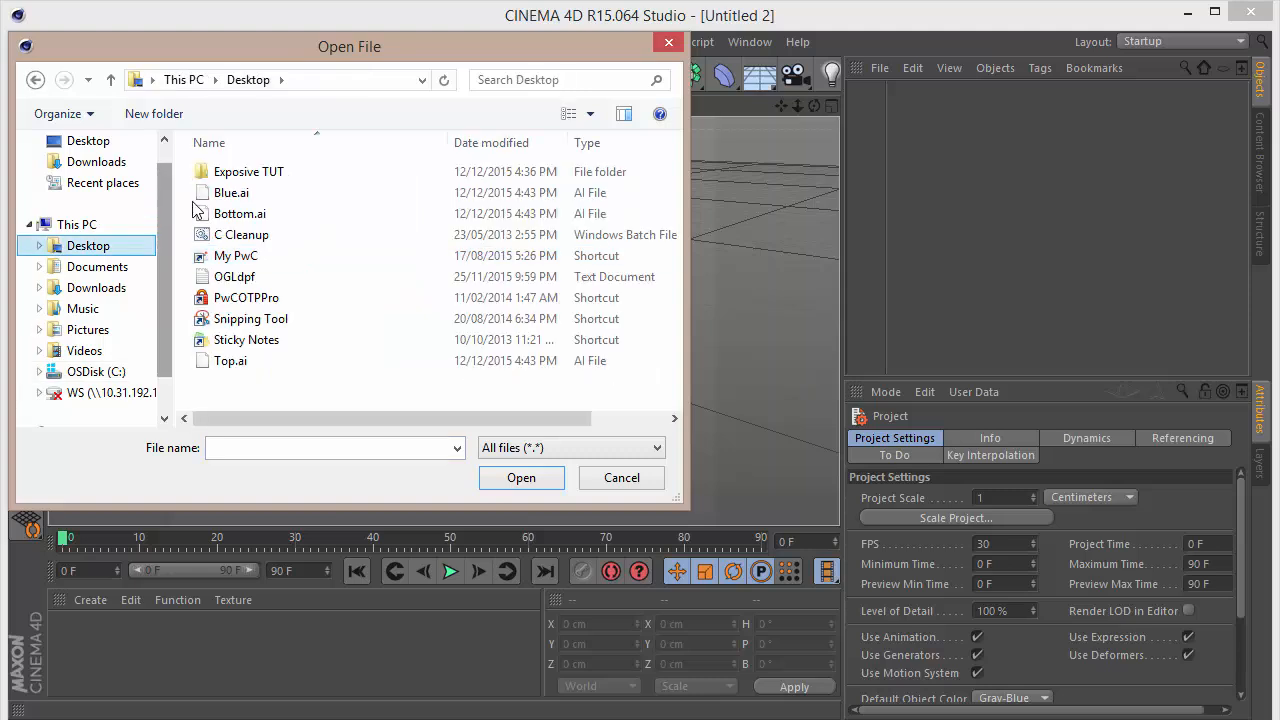
left_click(222, 193)
left_click(230, 214)
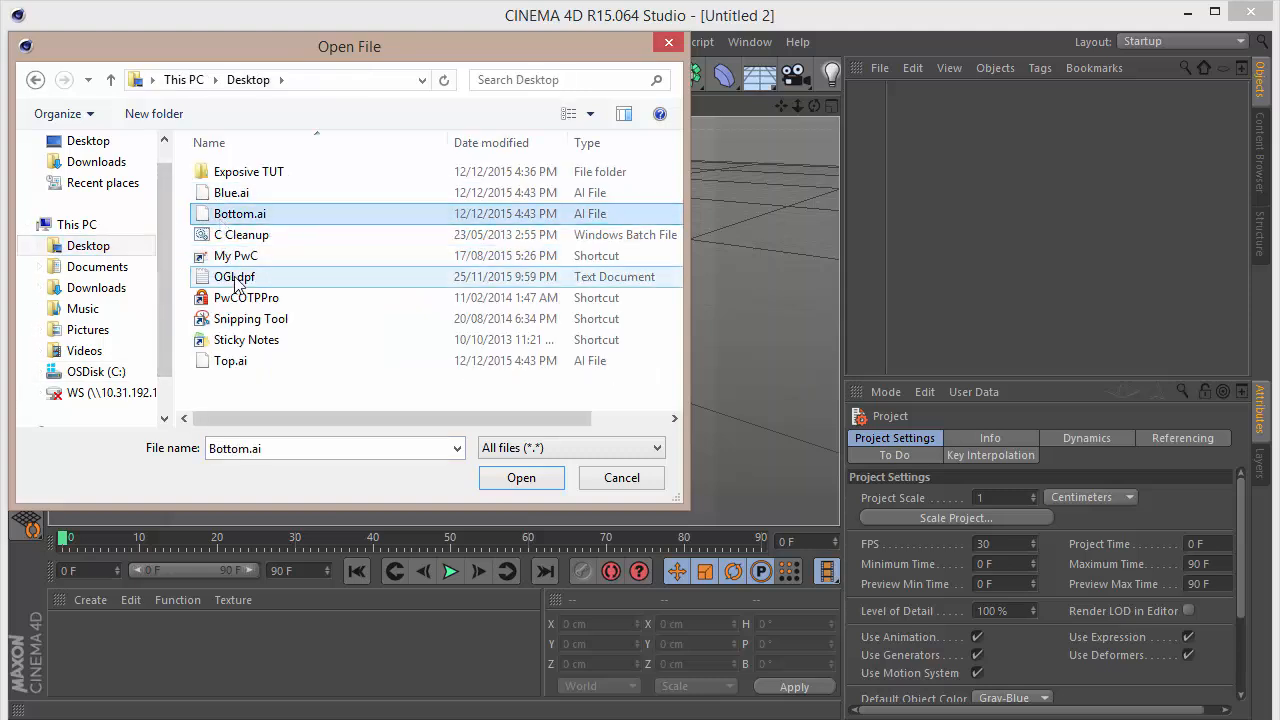
left_click(245, 361)
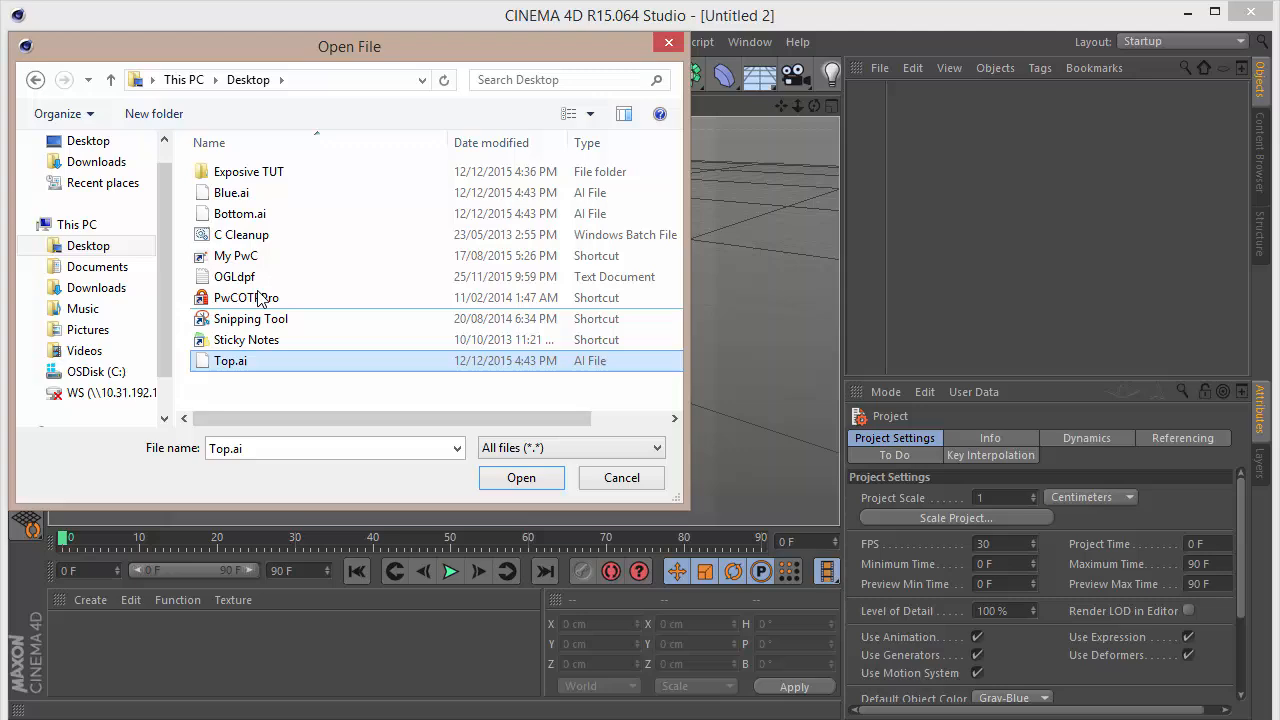
left_click(553, 482)
key("Return")
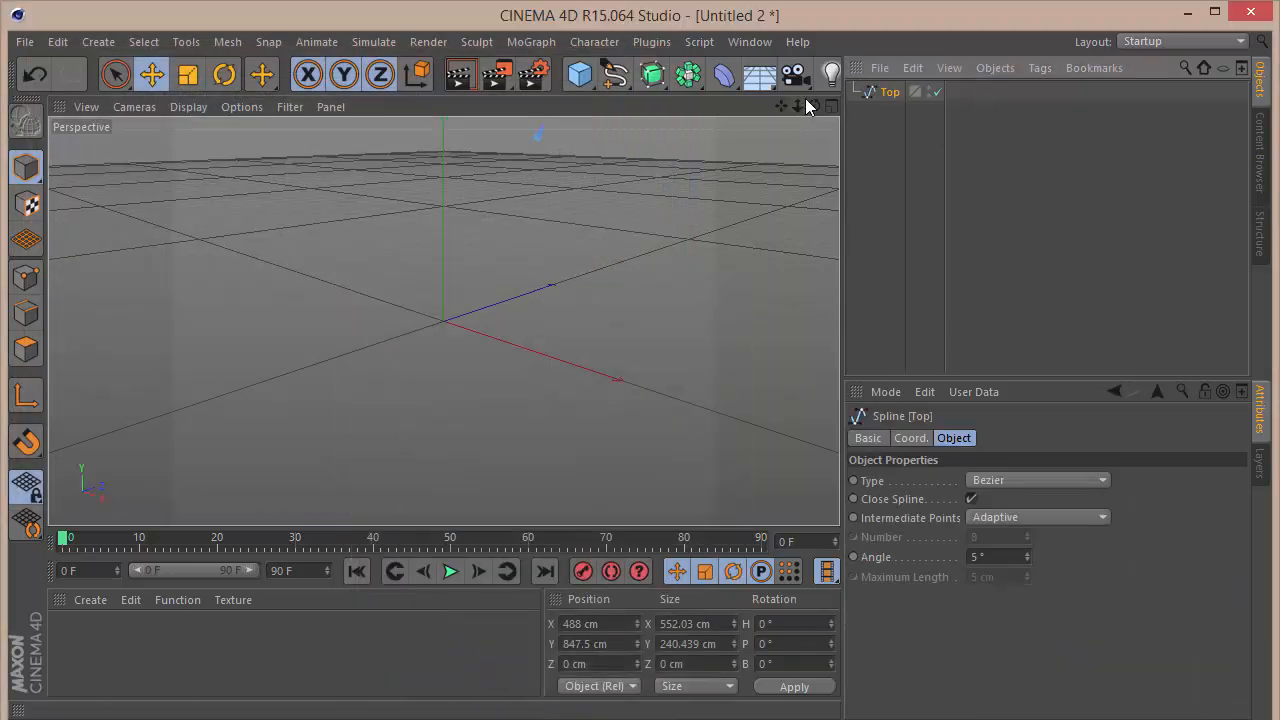
Step: Merge Bottom.ai from the Desktop into the scene
left_click_drag(798, 106, 658, 106)
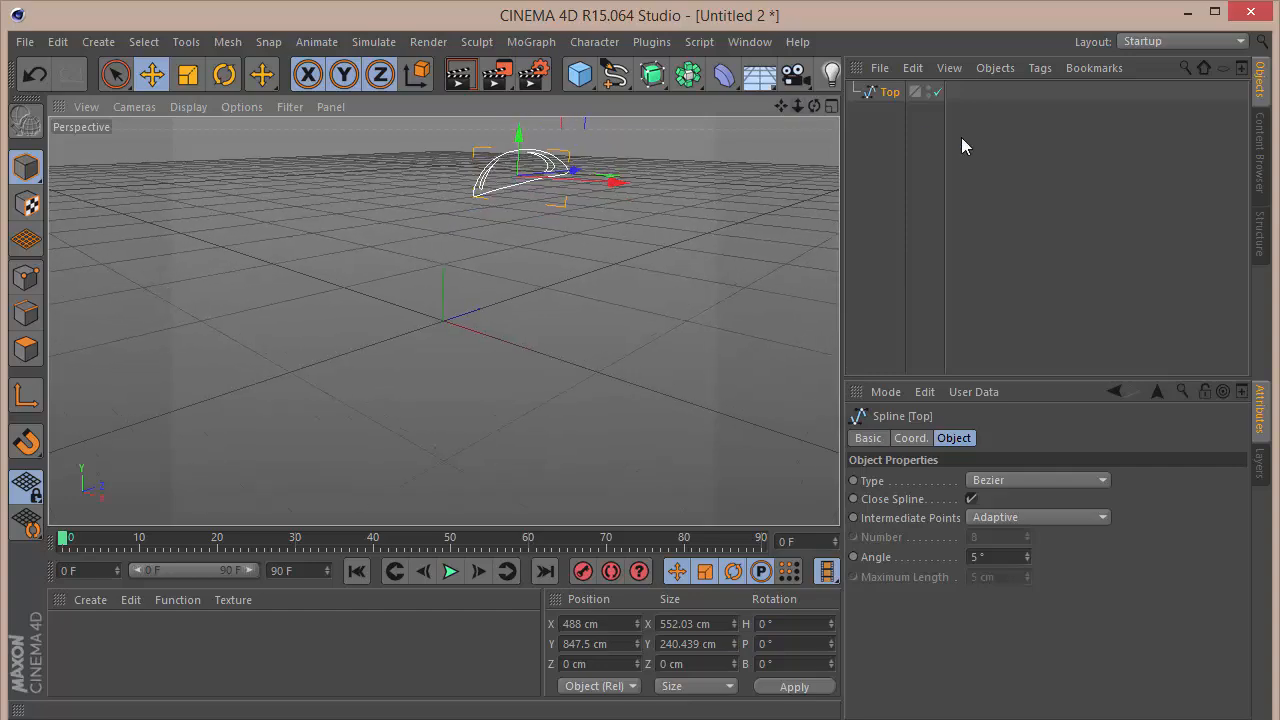
left_click(880, 68)
left_click(890, 96)
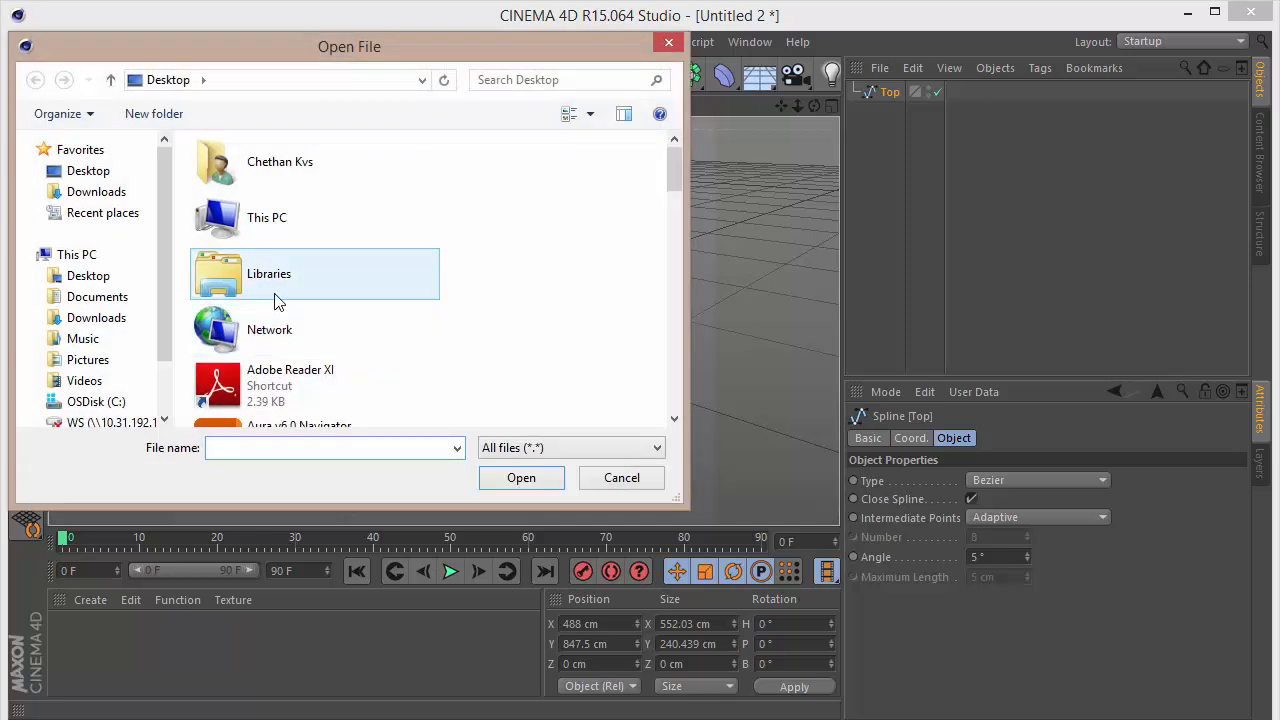
type("b")
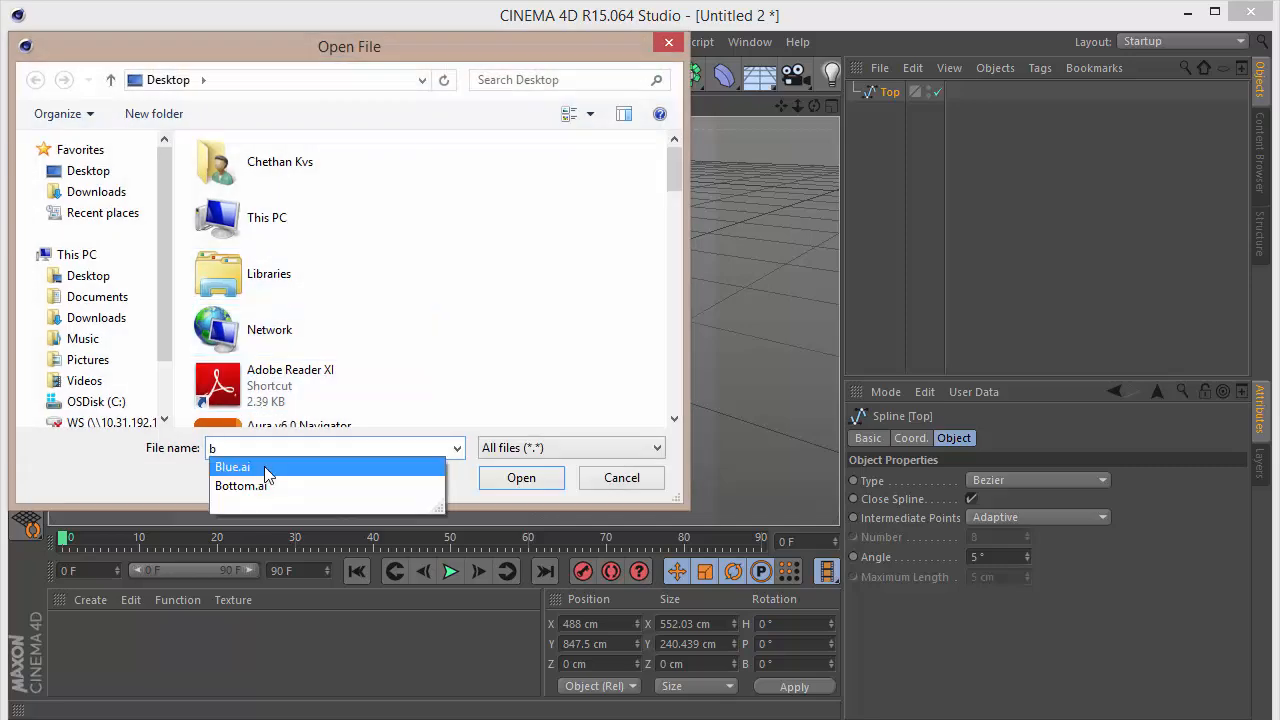
key("Down")
key("Return")
key("Return")
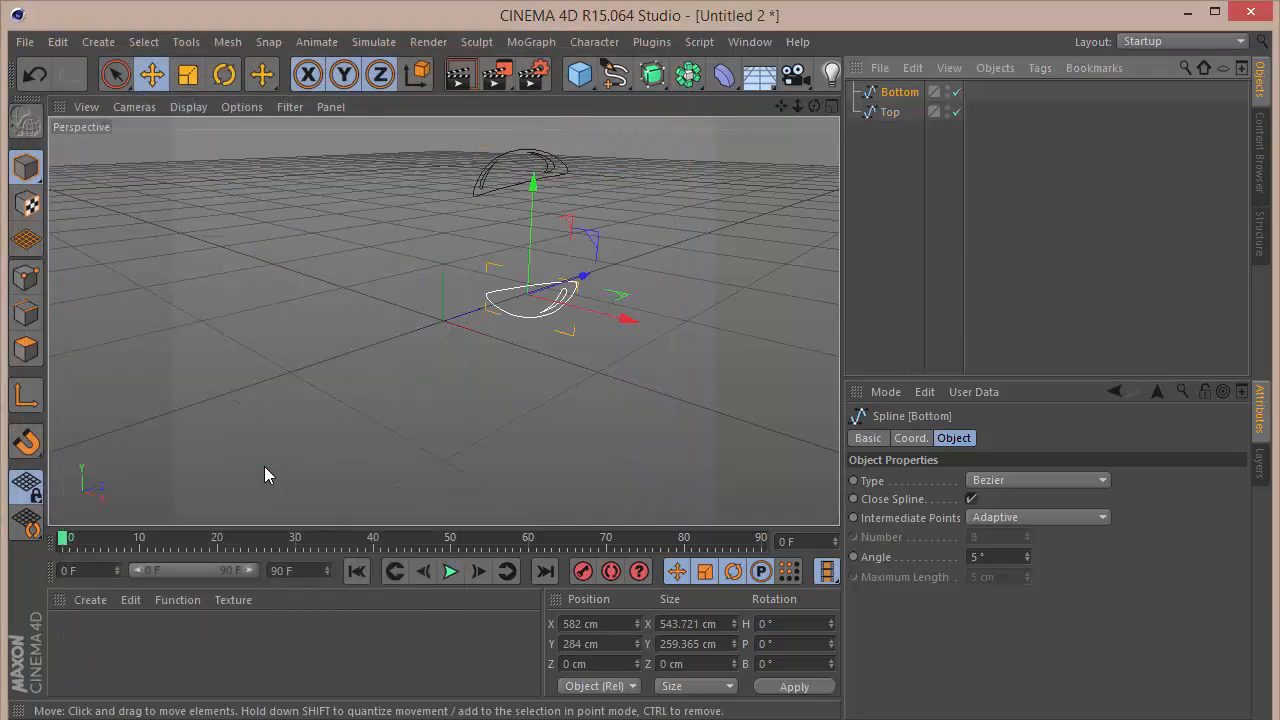
Step: Merge Blue.ai from the Desktop into the scene
left_click(876, 70)
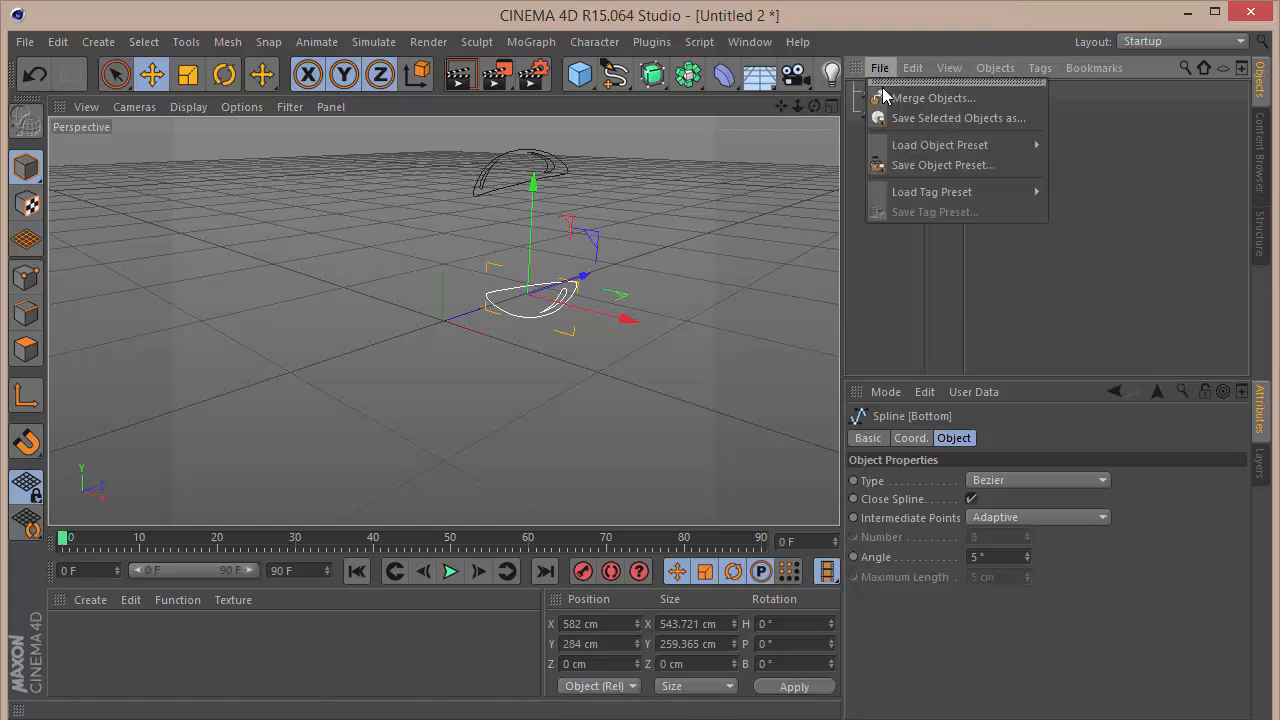
left_click(886, 98)
type("blu")
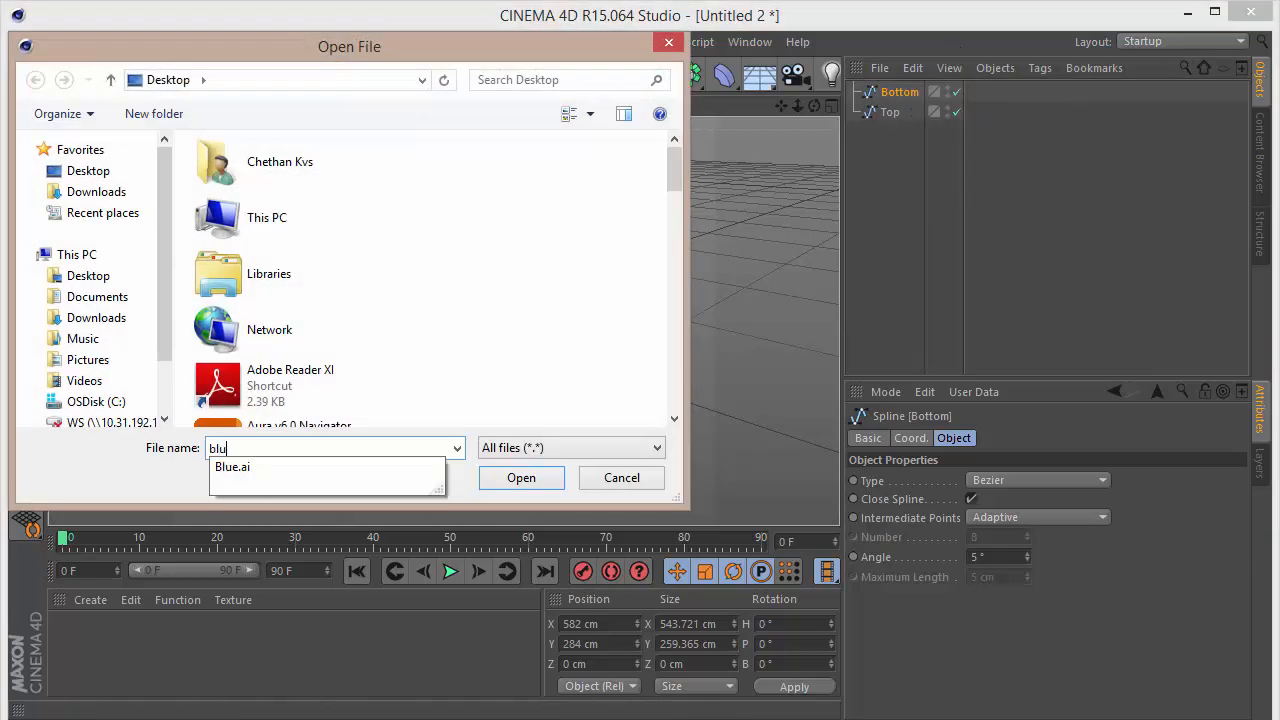
key("Return")
key("Return")
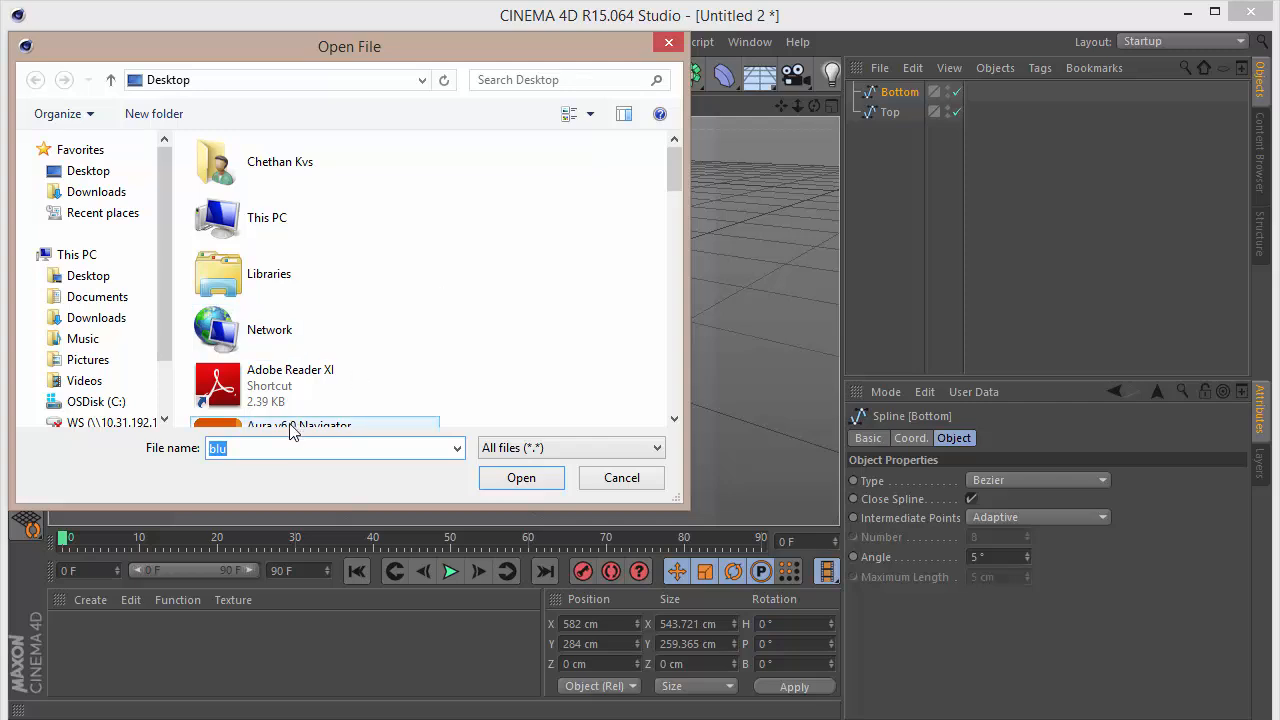
type("blue")
key("Return")
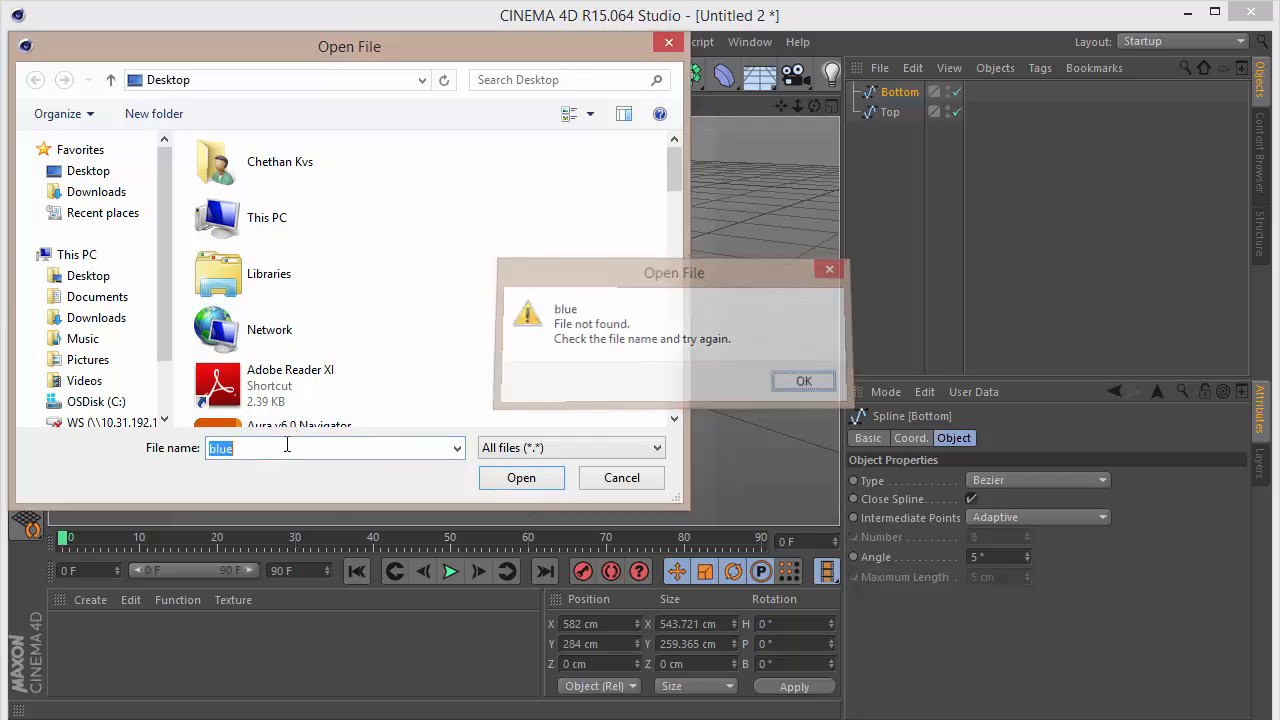
key("Return")
key("Return")
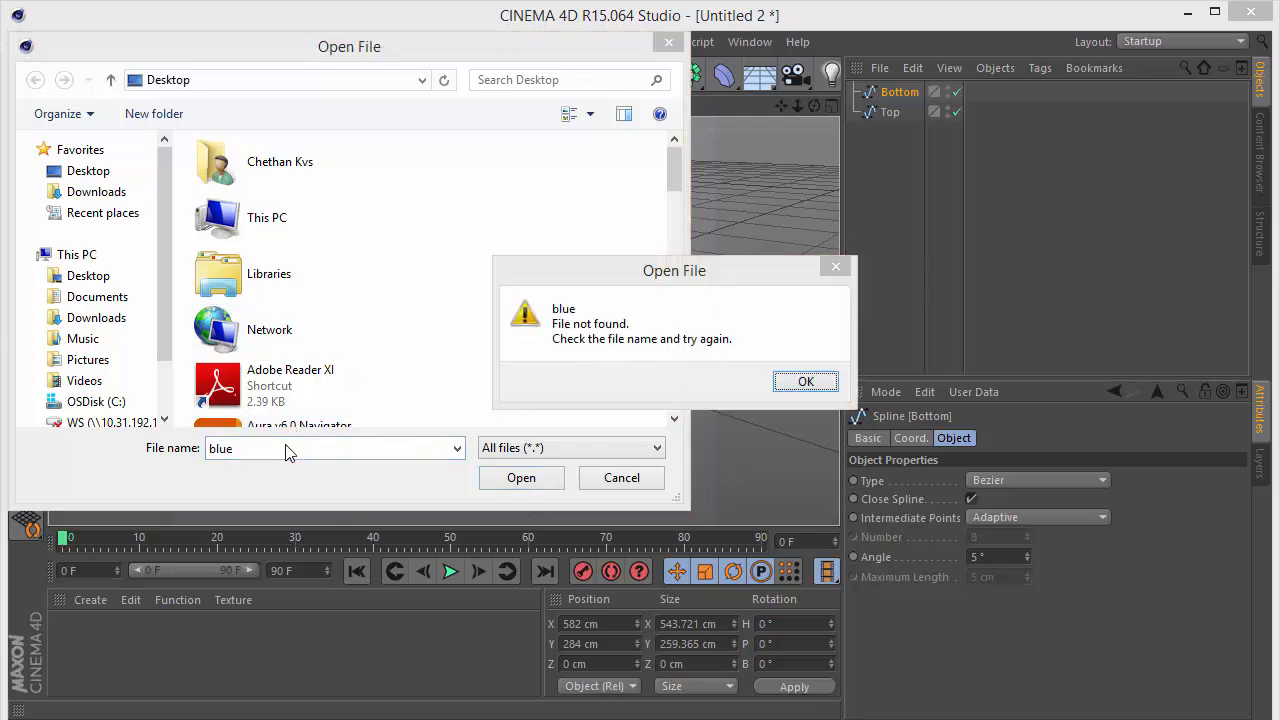
key("Return")
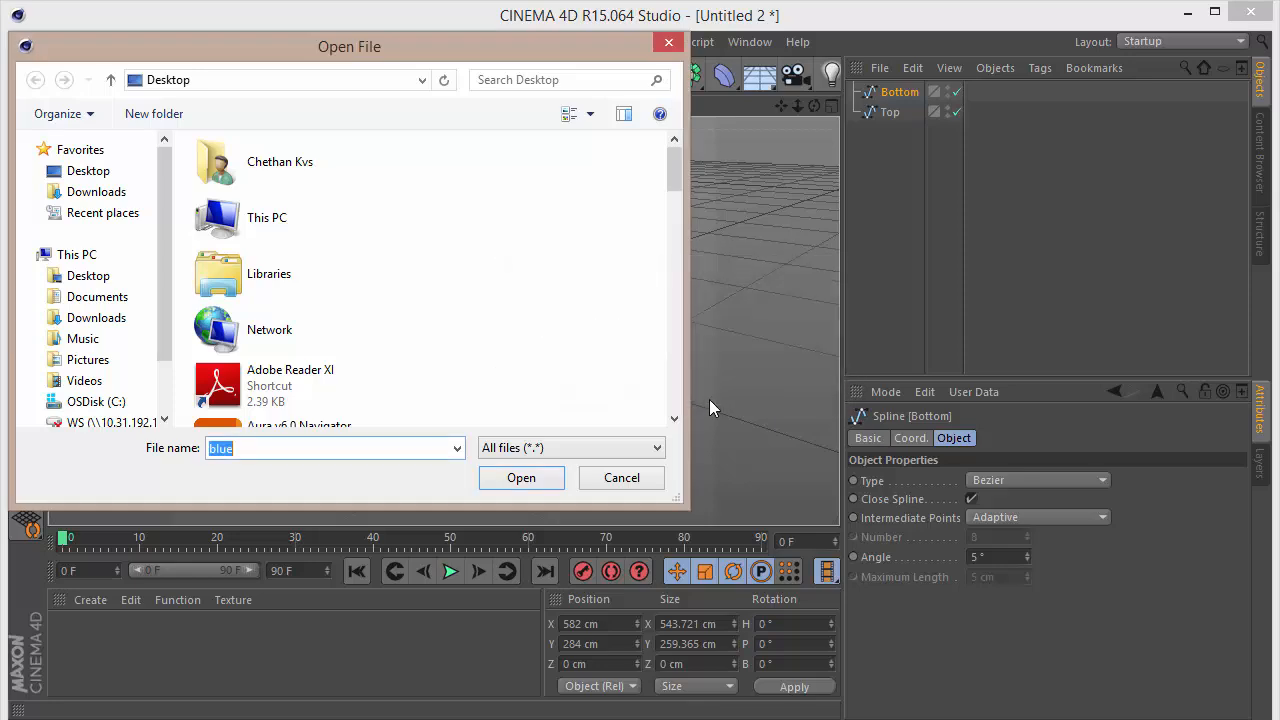
left_click(457, 447)
left_click(437, 447)
key("BackSpace")
key("Down")
key("Return")
key("Return")
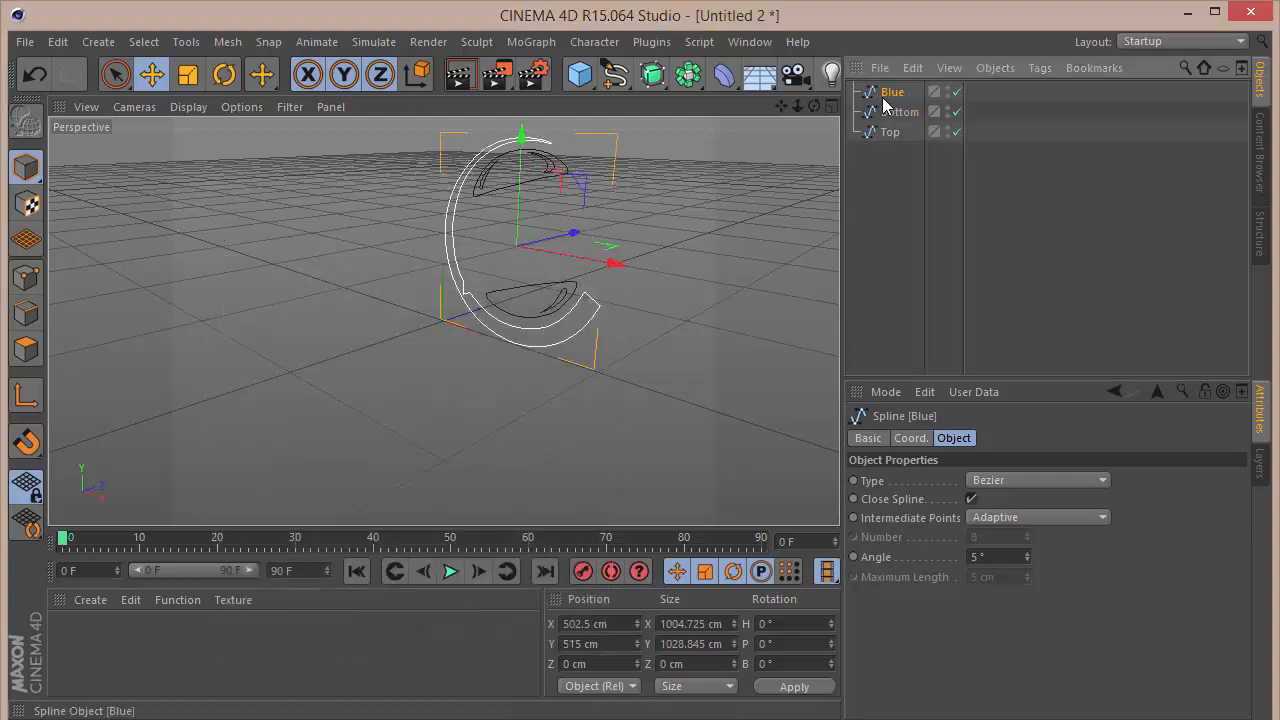
Step: Center the axes of the Blue, Bottom and Top splines on their geometry and check the individual splines
left_click(888, 133, "shift")
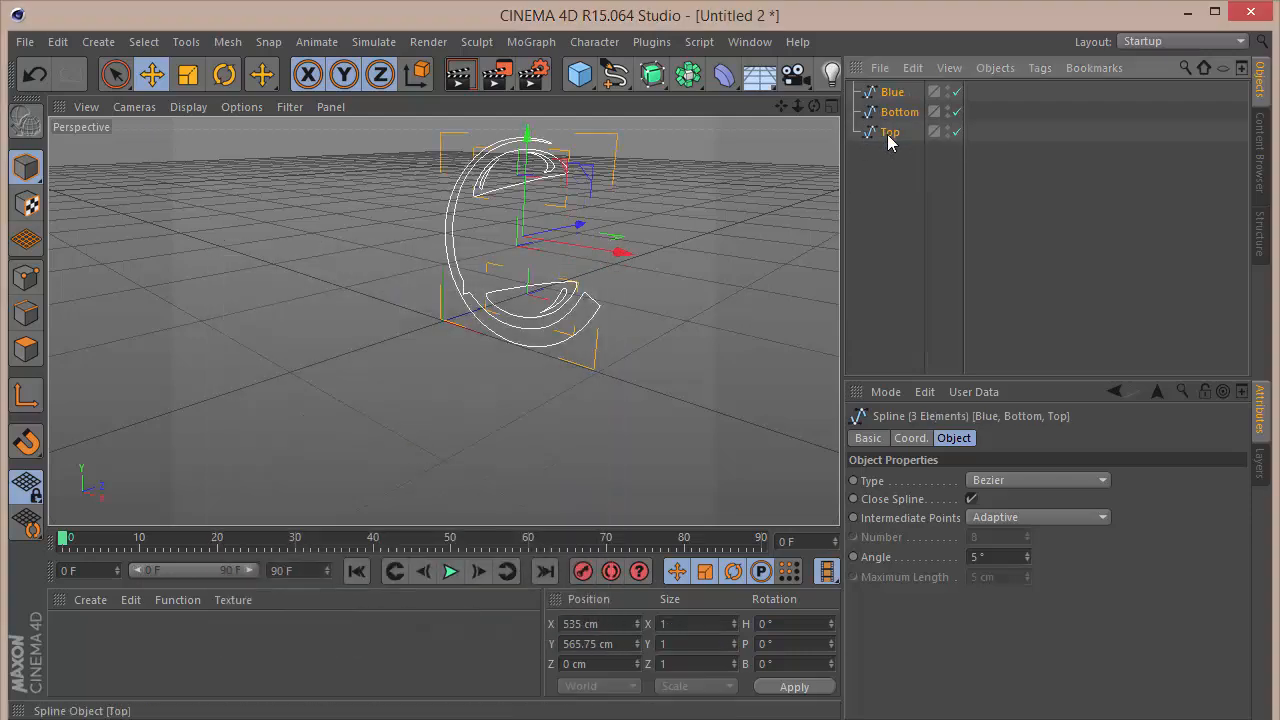
left_click(219, 42)
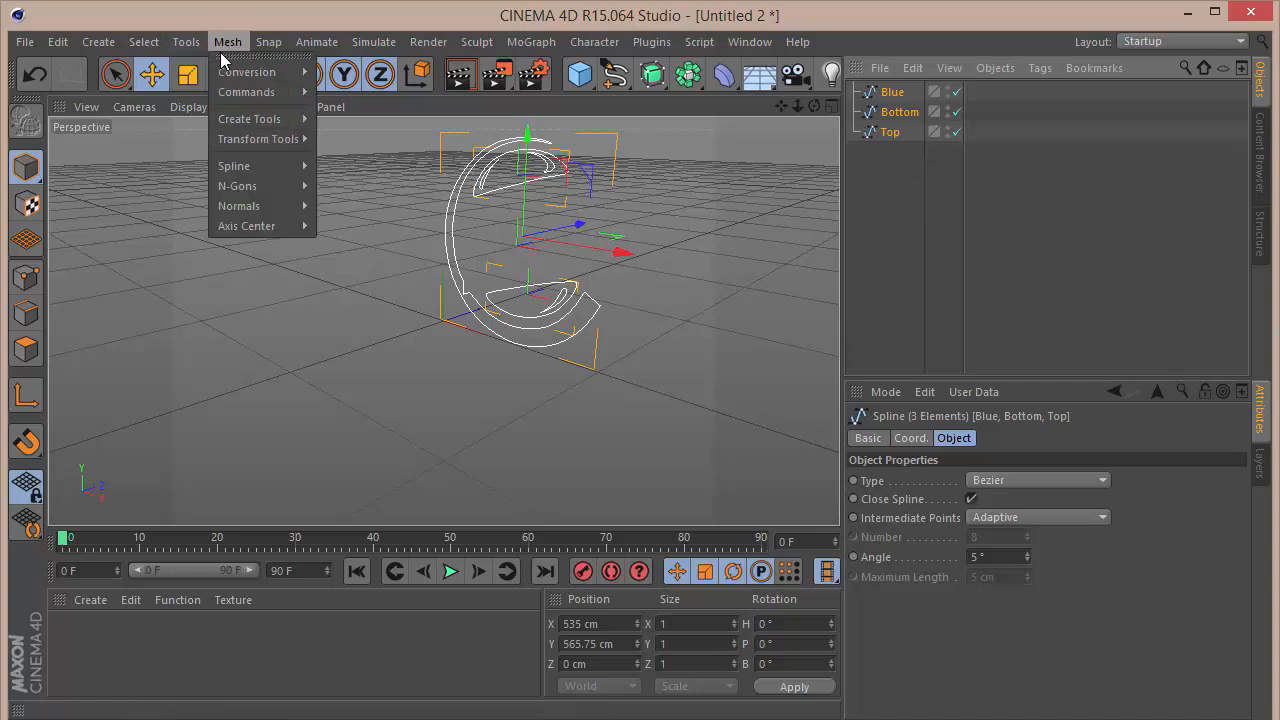
mouse_move(256, 225)
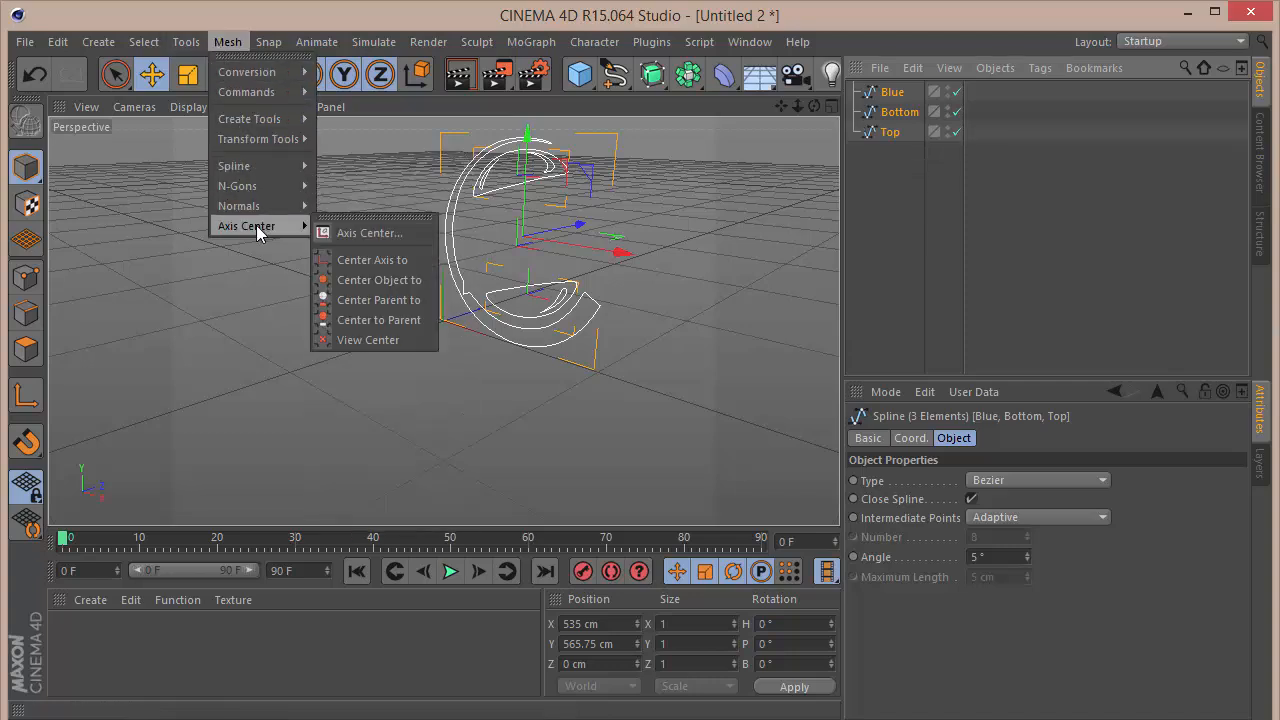
left_click(373, 257)
left_click(907, 128)
left_click(904, 92)
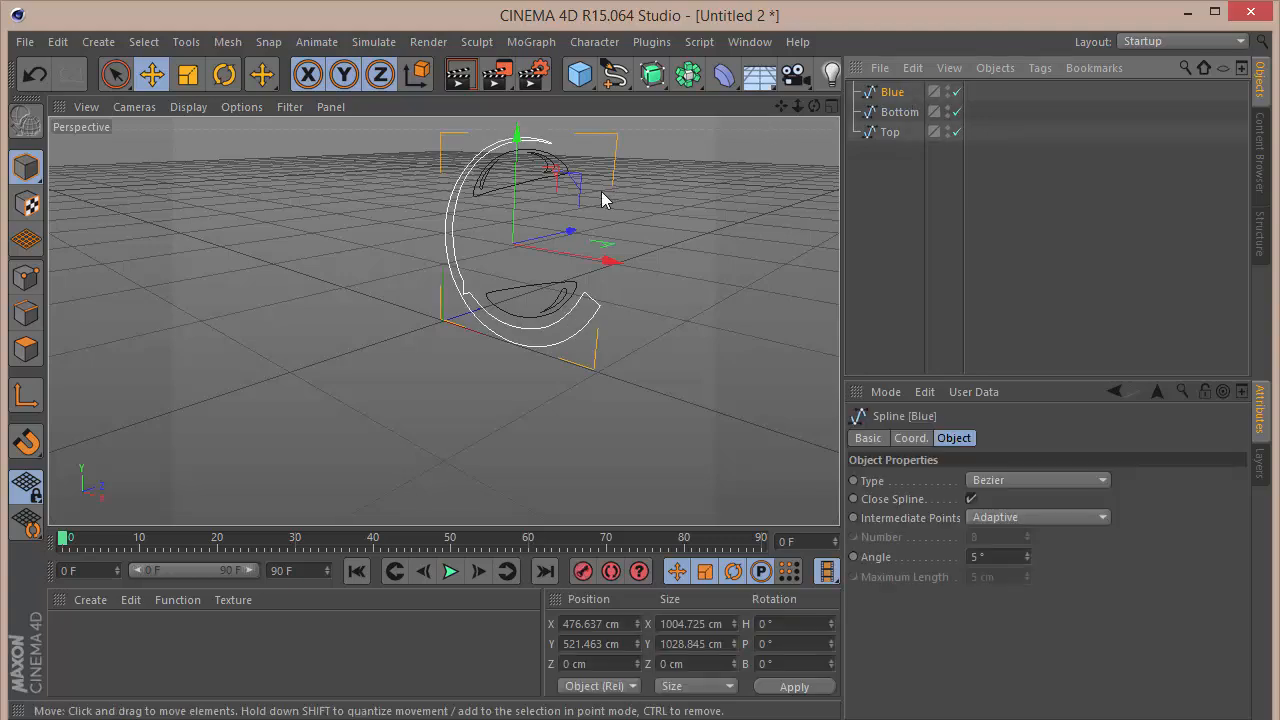
left_click(899, 112)
Step: Set the X position of all three splines to 0 cm
left_click_drag(905, 198, 878, 94)
left_click(910, 438)
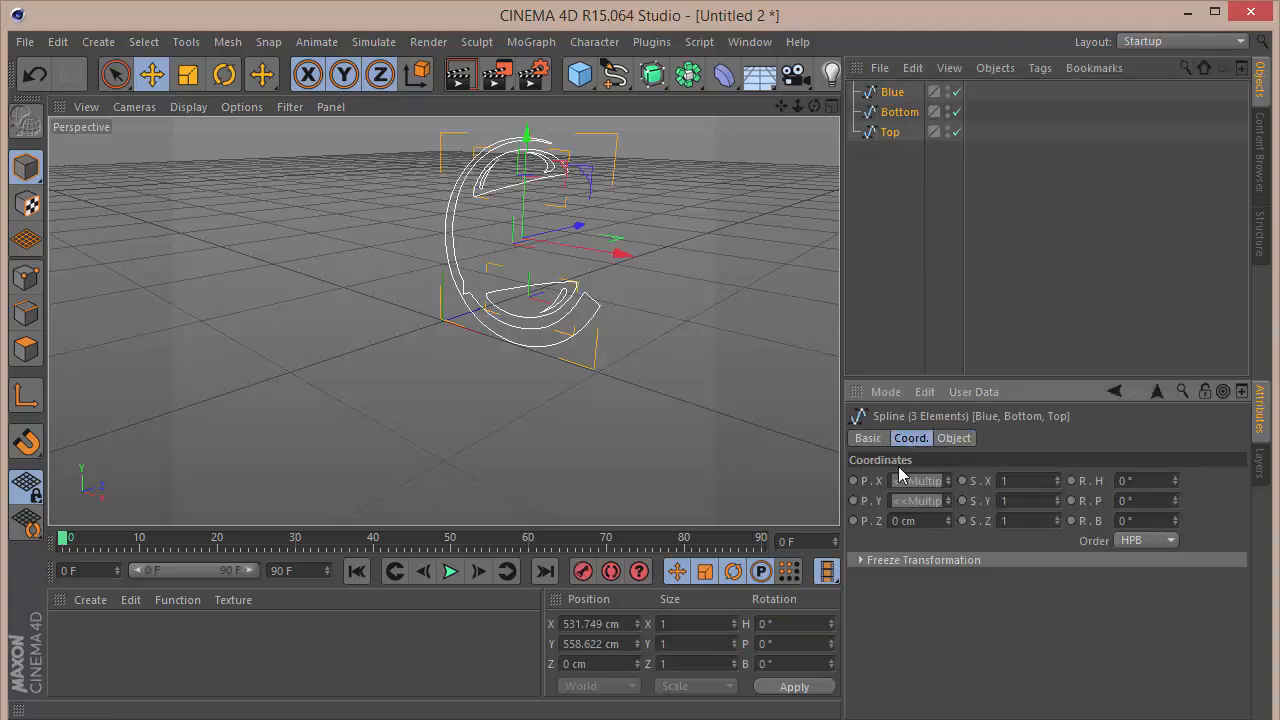
left_click(916, 481)
type("0")
key("Tab")
Step: Try a Y position of 0 cm for all three splines and undo that change
type("0")
key("Tab")
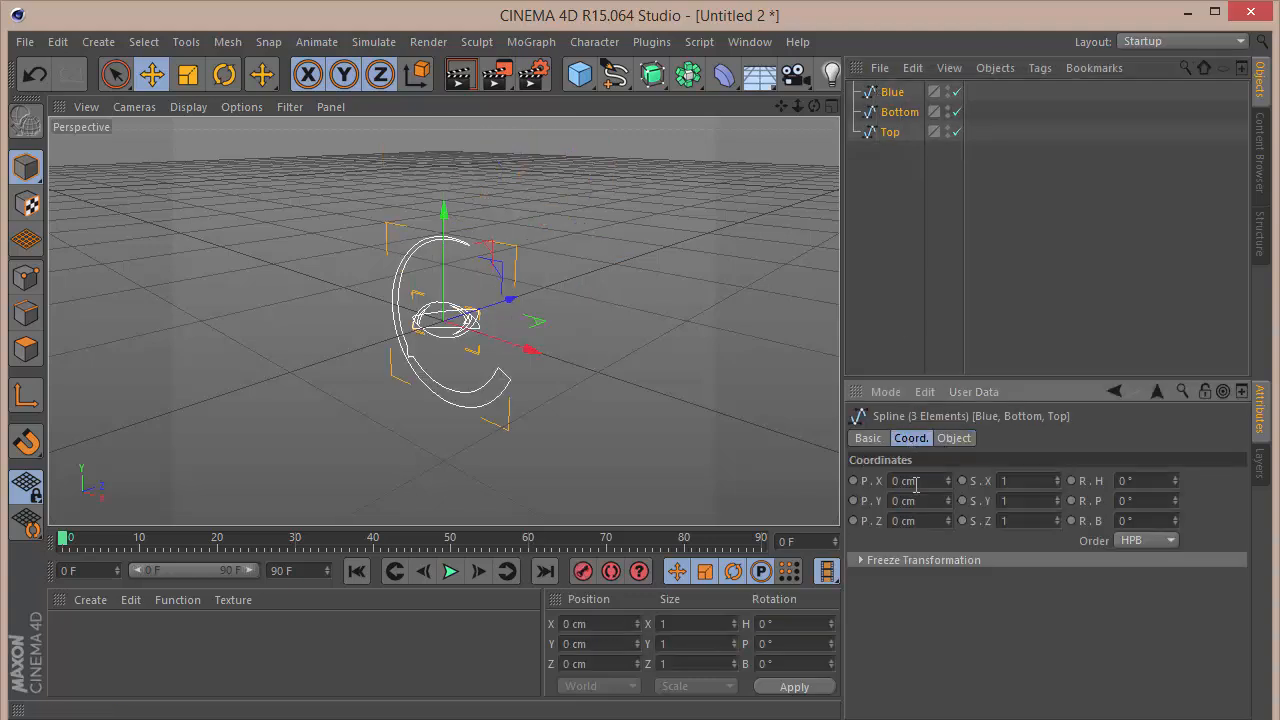
left_click(742, 327)
key("ctrl+z")
key("ctrl+z")
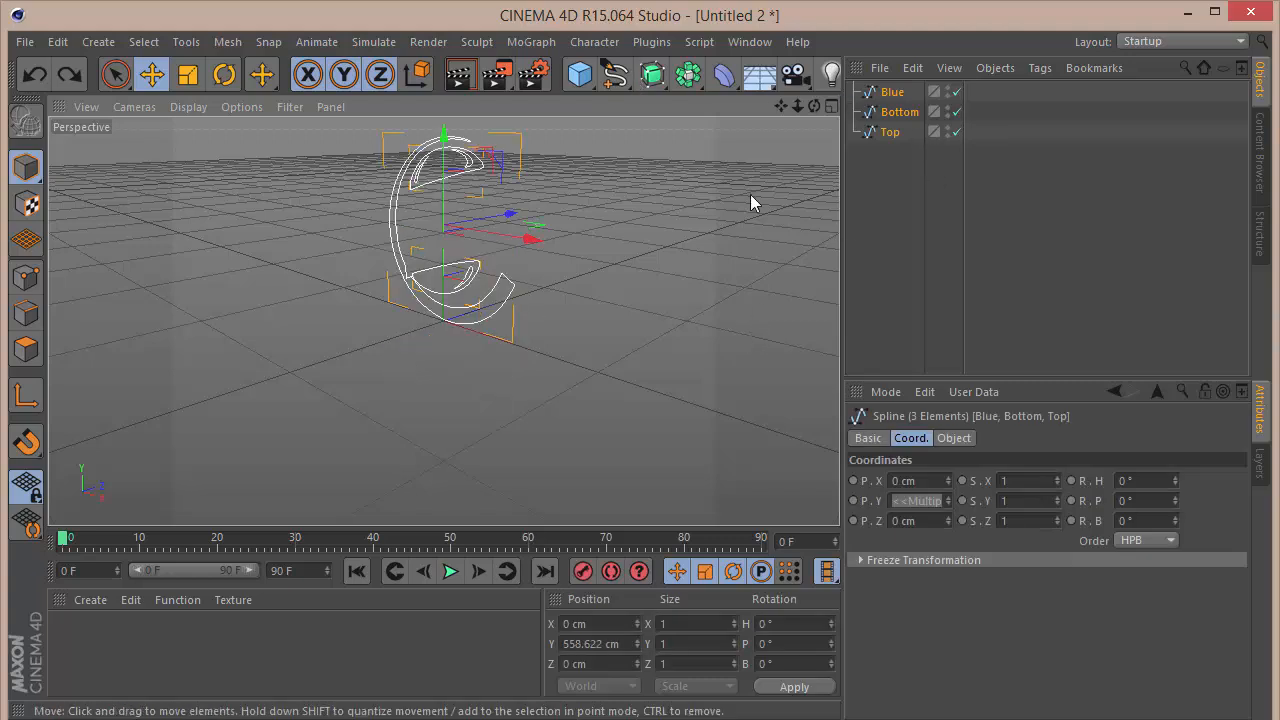
Step: Group the Blue, Bottom and Top splines under a null and move the Bottom spline along X to about 98 cm
key("alt+g")
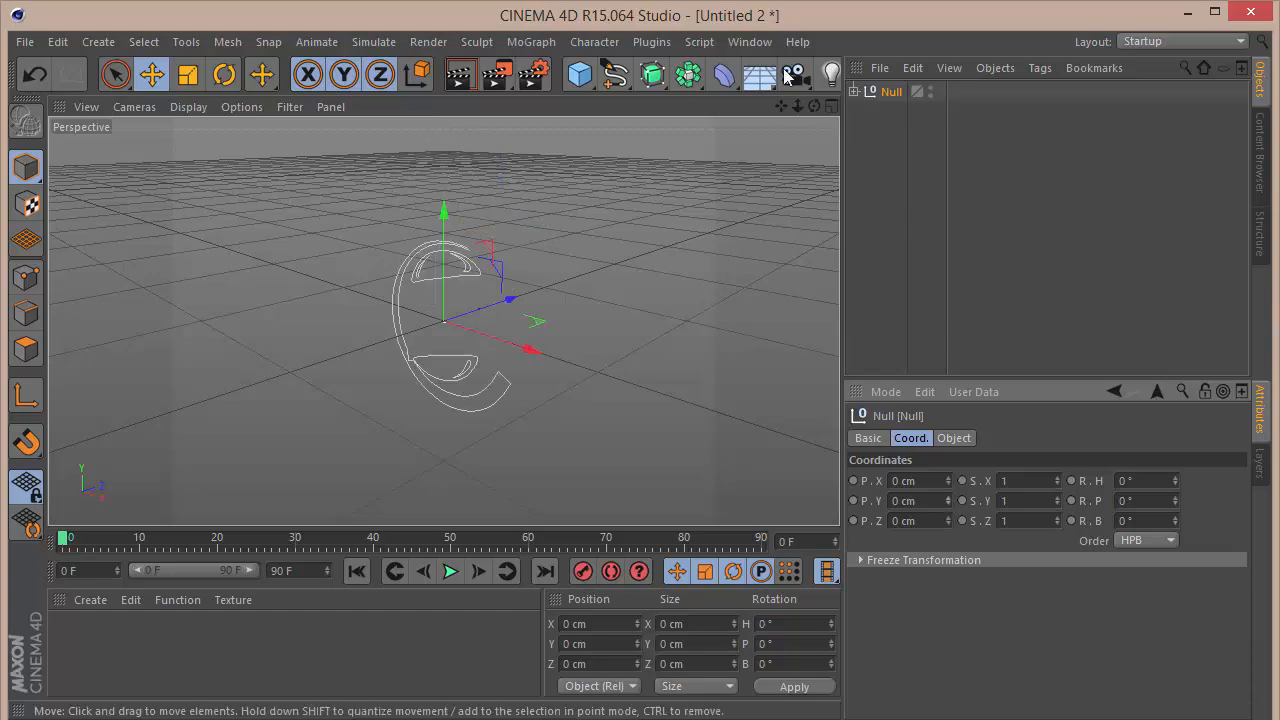
left_click_drag(813, 106, 871, 110)
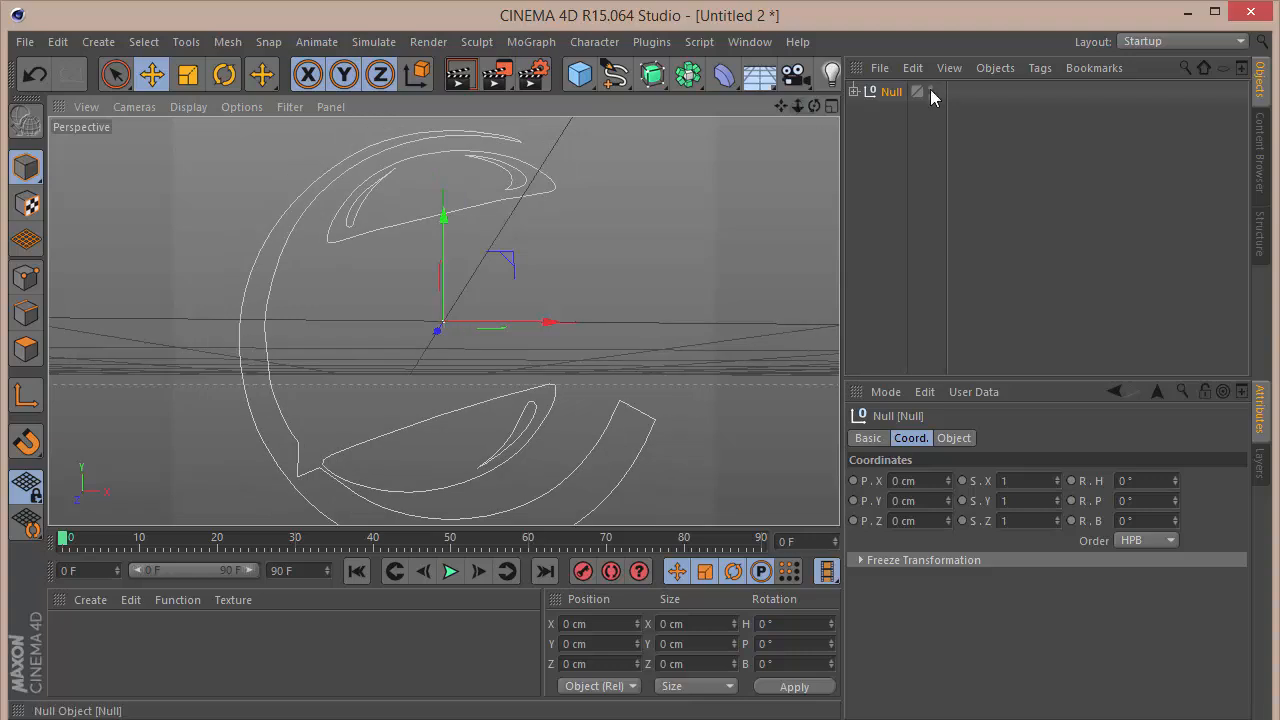
left_click(855, 91)
left_click(910, 131)
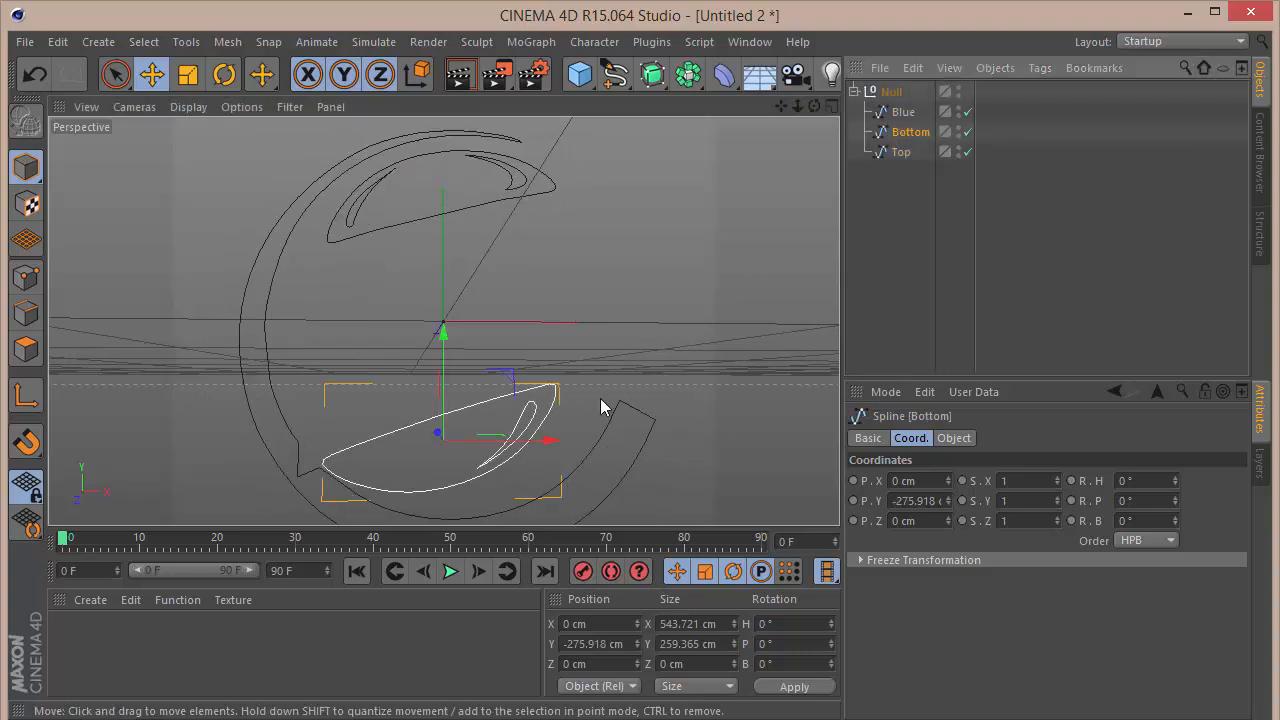
left_click_drag(554, 438, 599, 440)
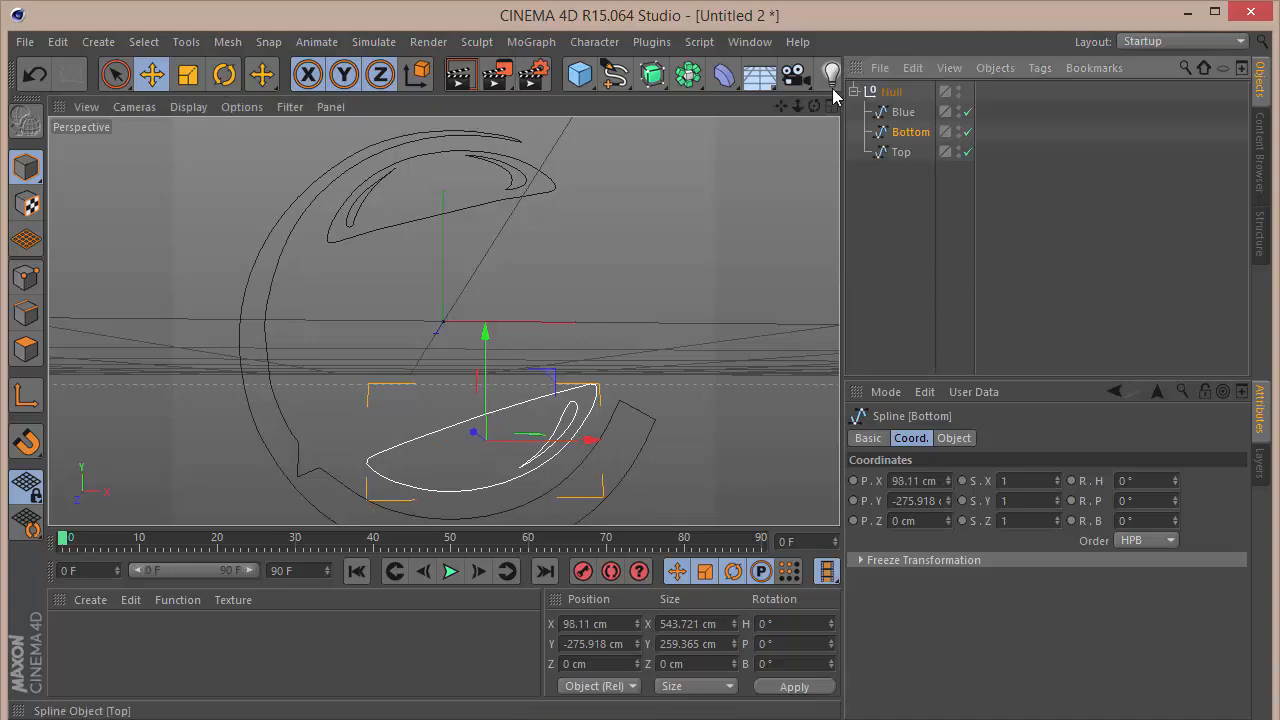
Step: Set the render output size to 1280 x 720 pixels
left_click_drag(799, 107, 778, 108)
left_click(532, 78)
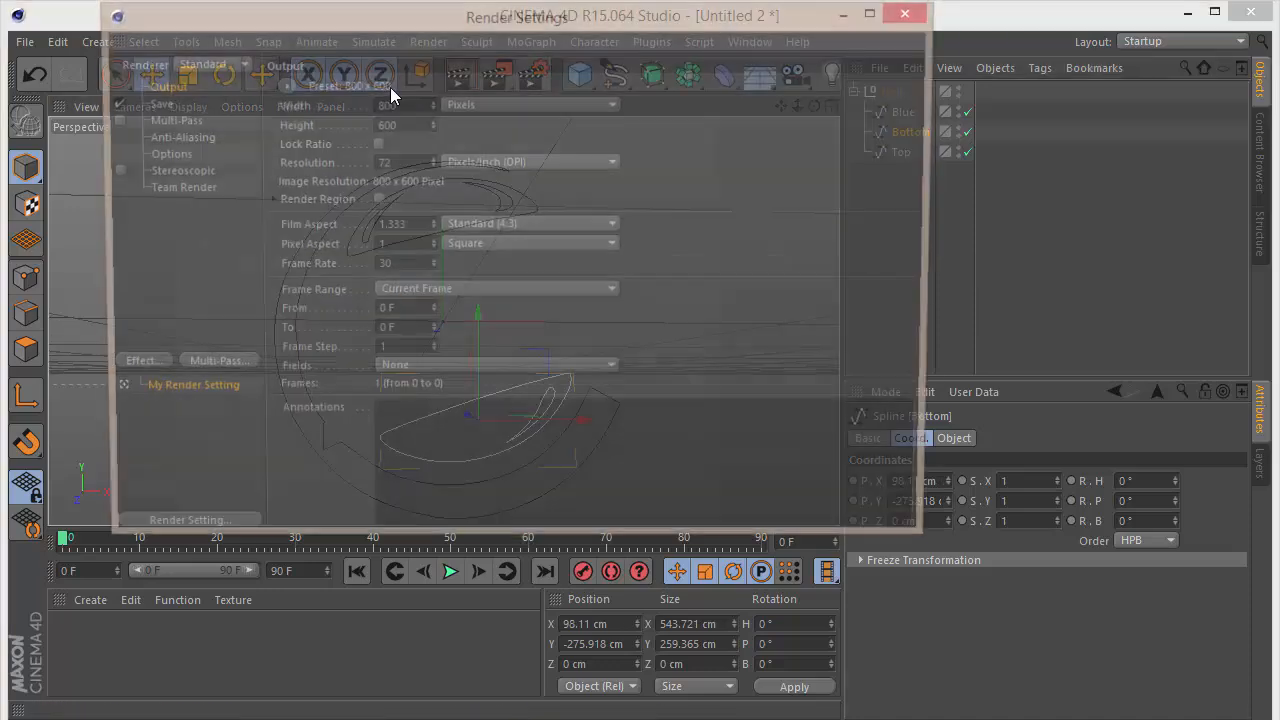
double_click(395, 104)
type("1280")
key("Tab")
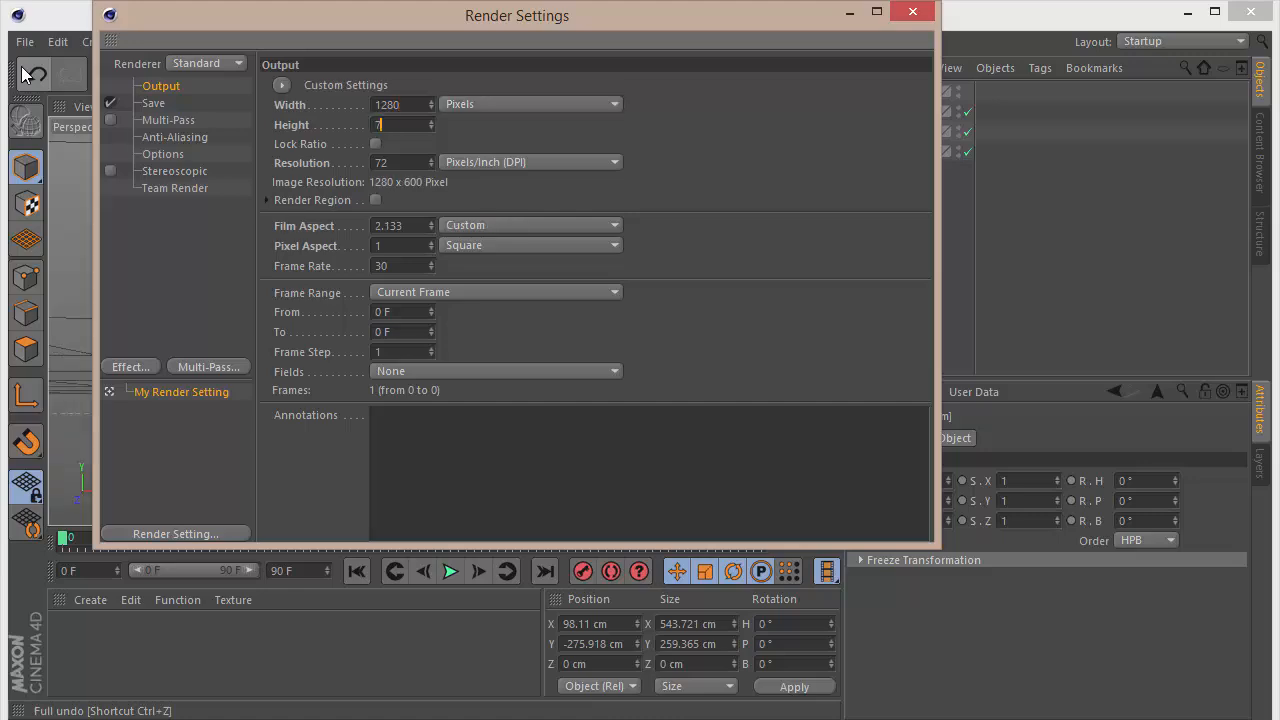
type("720")
key("Return")
left_click(912, 11)
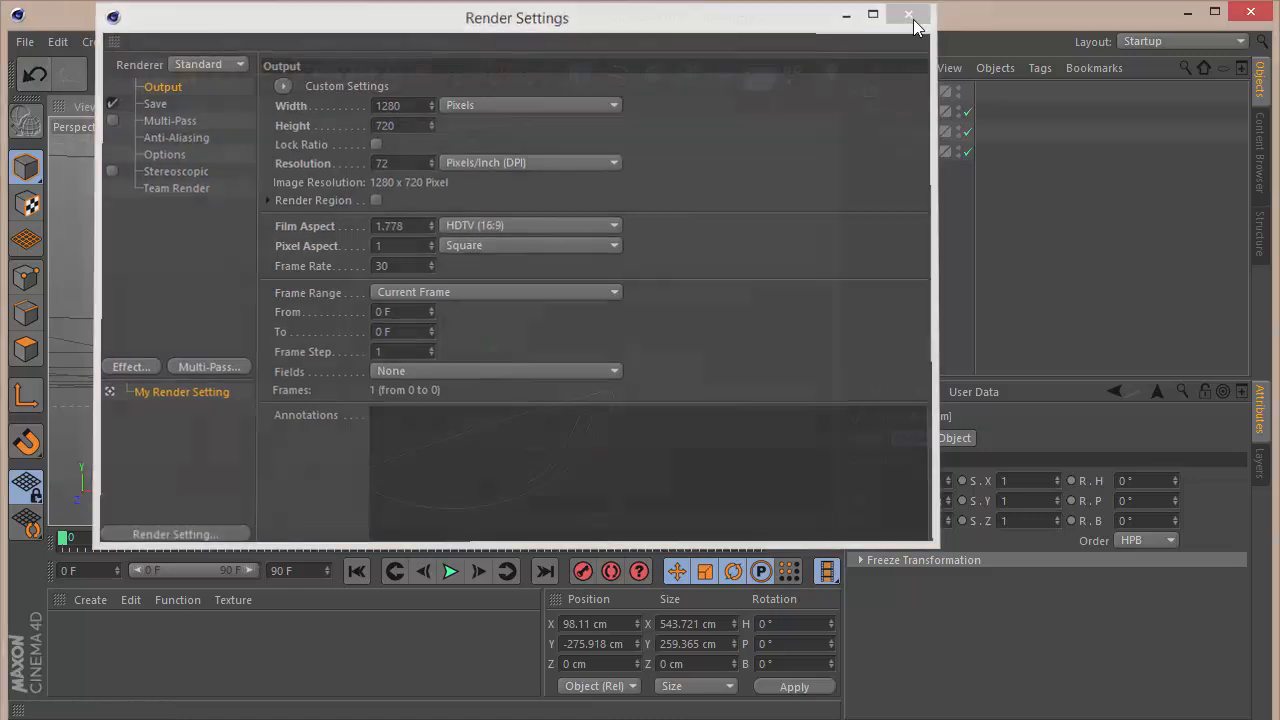
Step: Delete the sharp corner point on the lower inner curve of the Blue spline in the Front view
mouse_move(798, 106)
left_mouse_down()
mouse_move(750, 107)
mouse_move(813, 107)
mouse_move(750, 145)
mouse_move(818, 104)
left_mouse_up()
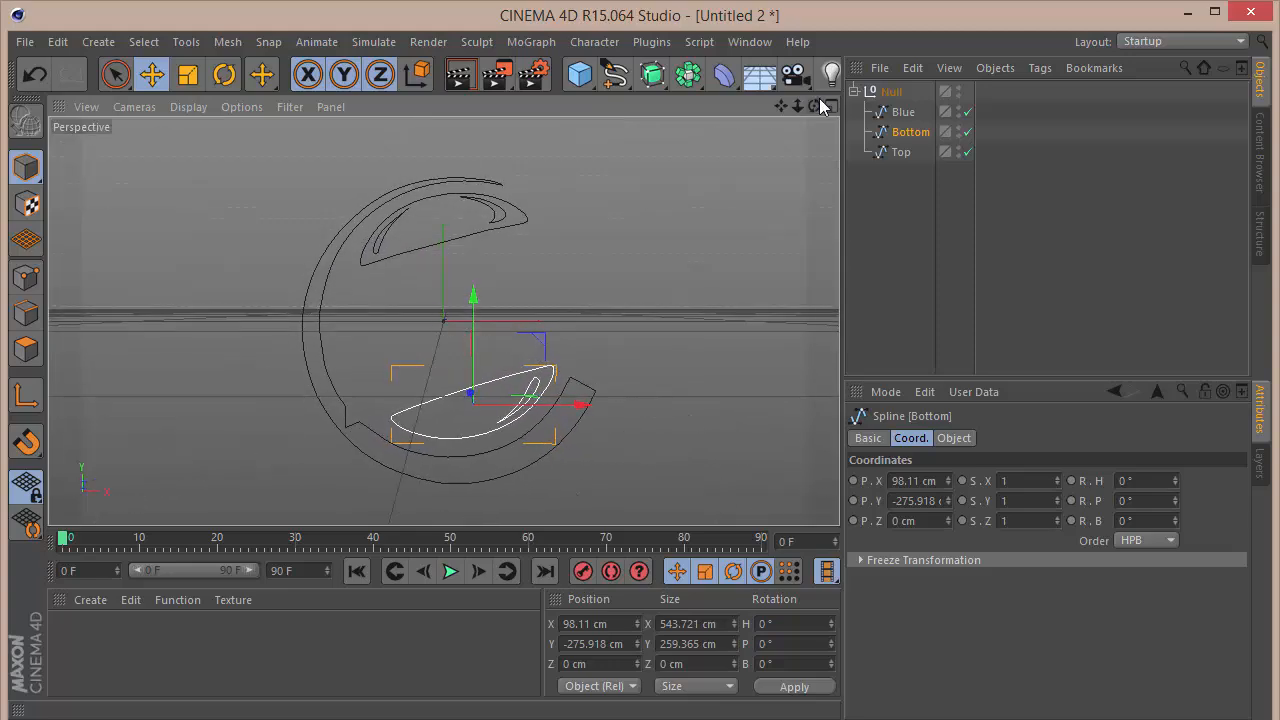
scroll(333, 447, "up", 6)
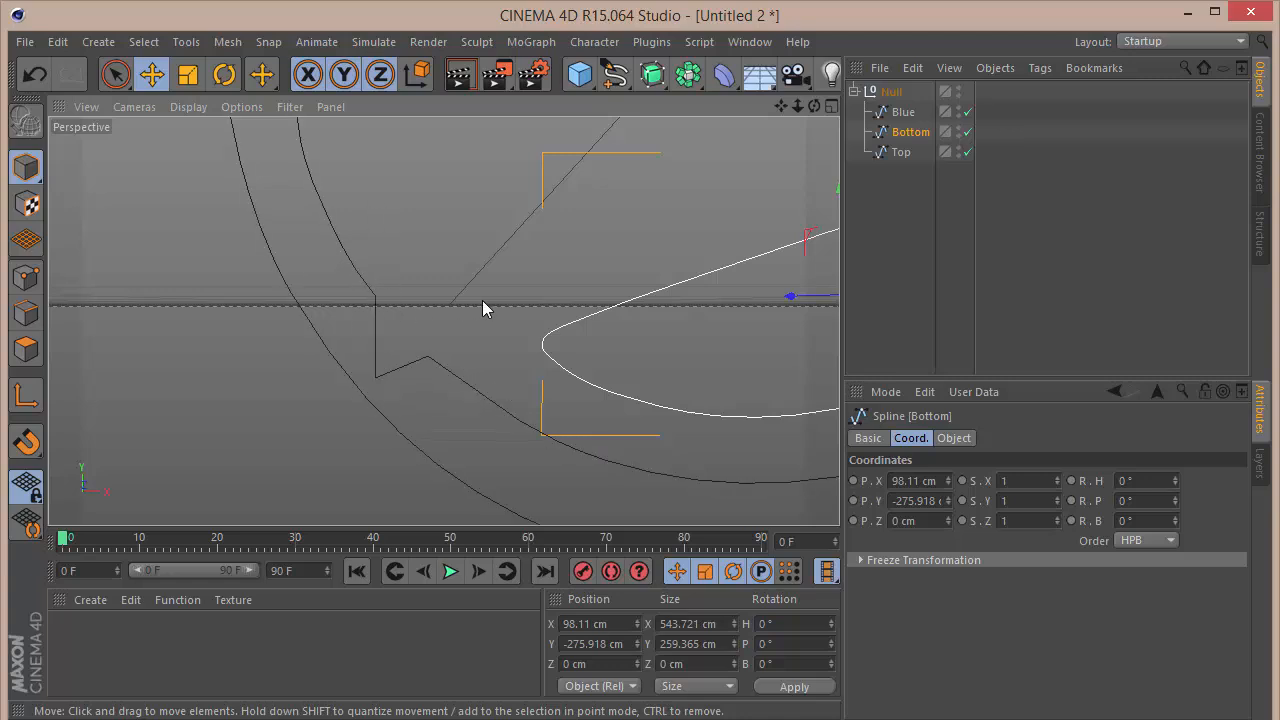
key("F4")
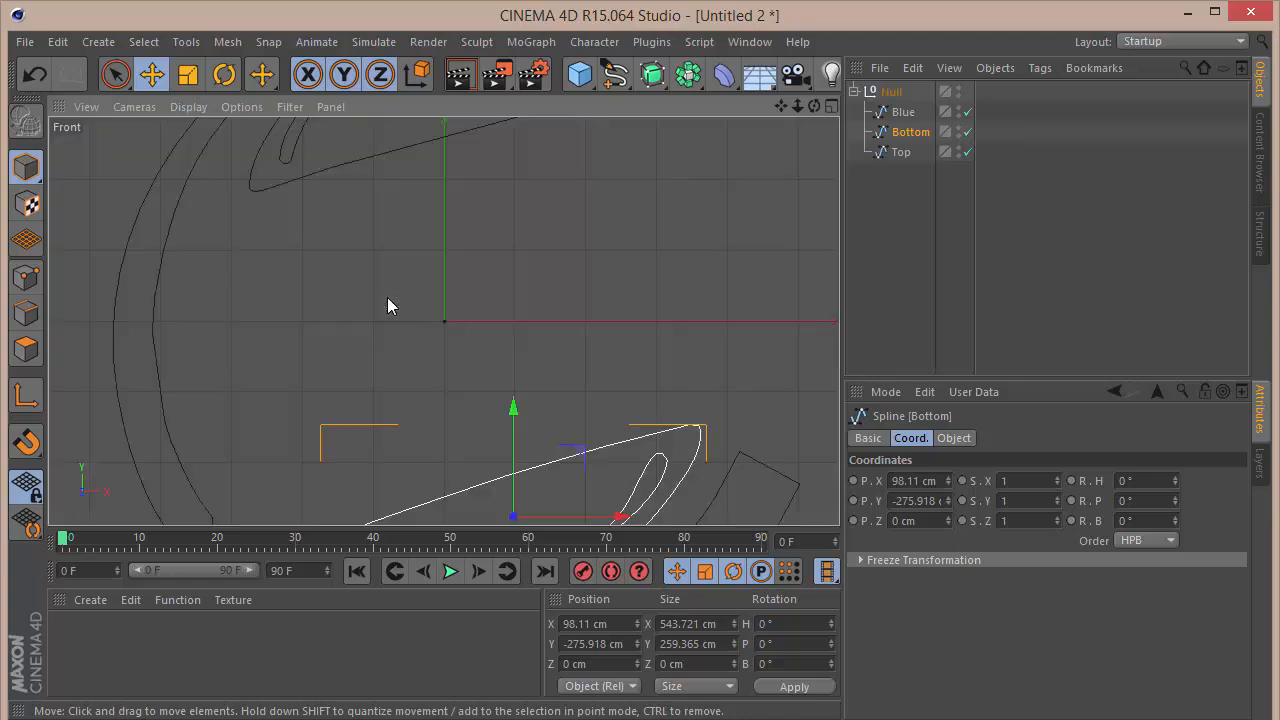
left_click_drag(778, 103, 872, 0)
left_click(878, 92)
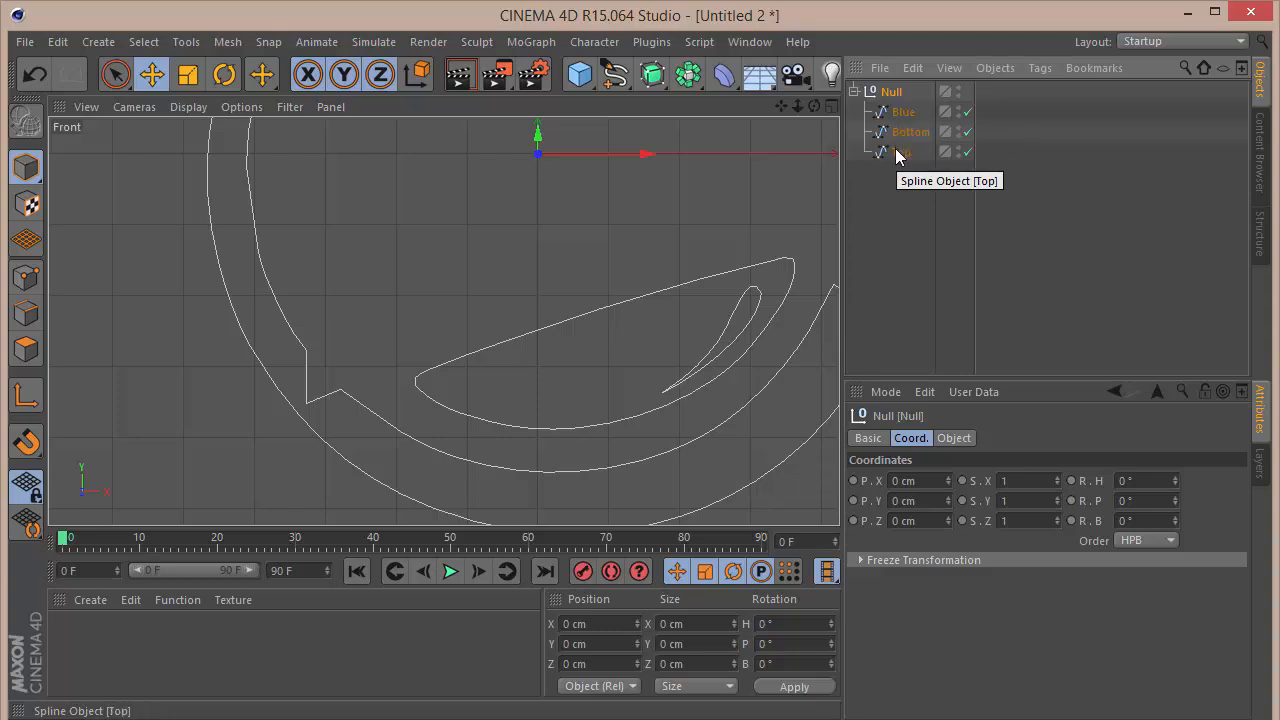
left_click(899, 151)
left_click(903, 112)
left_click(27, 277)
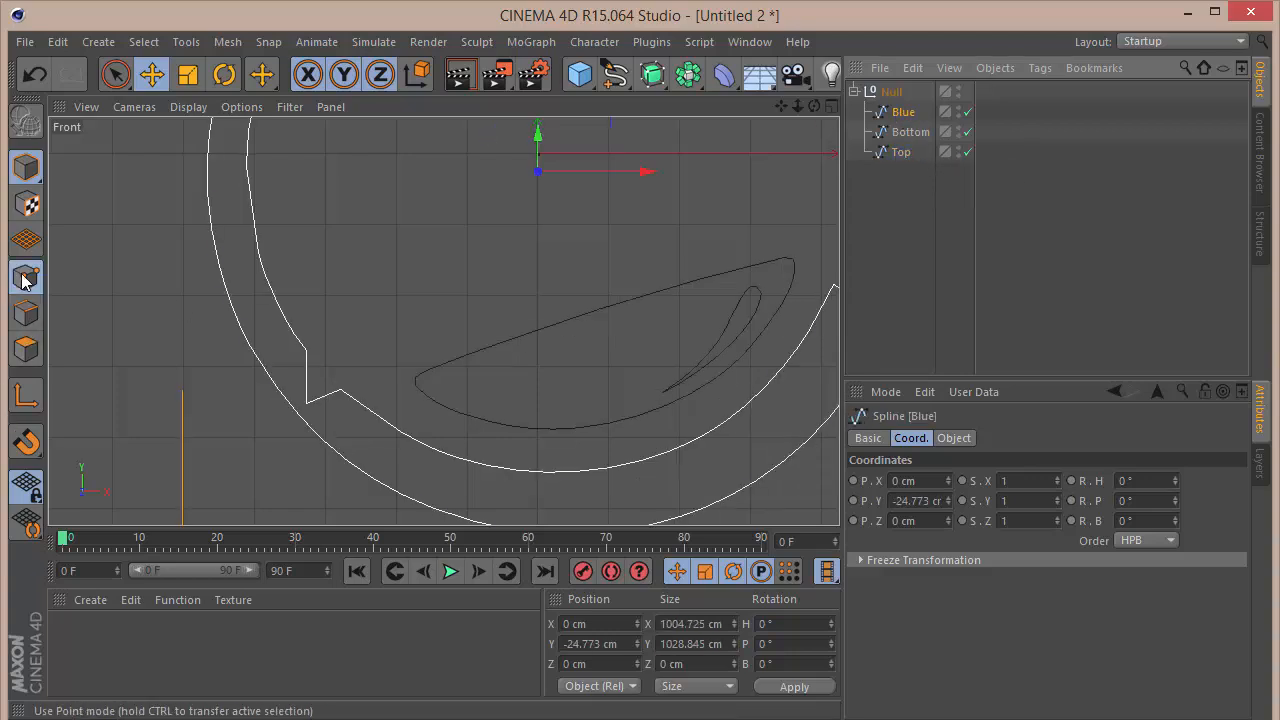
left_click(304, 405)
key("Delete")
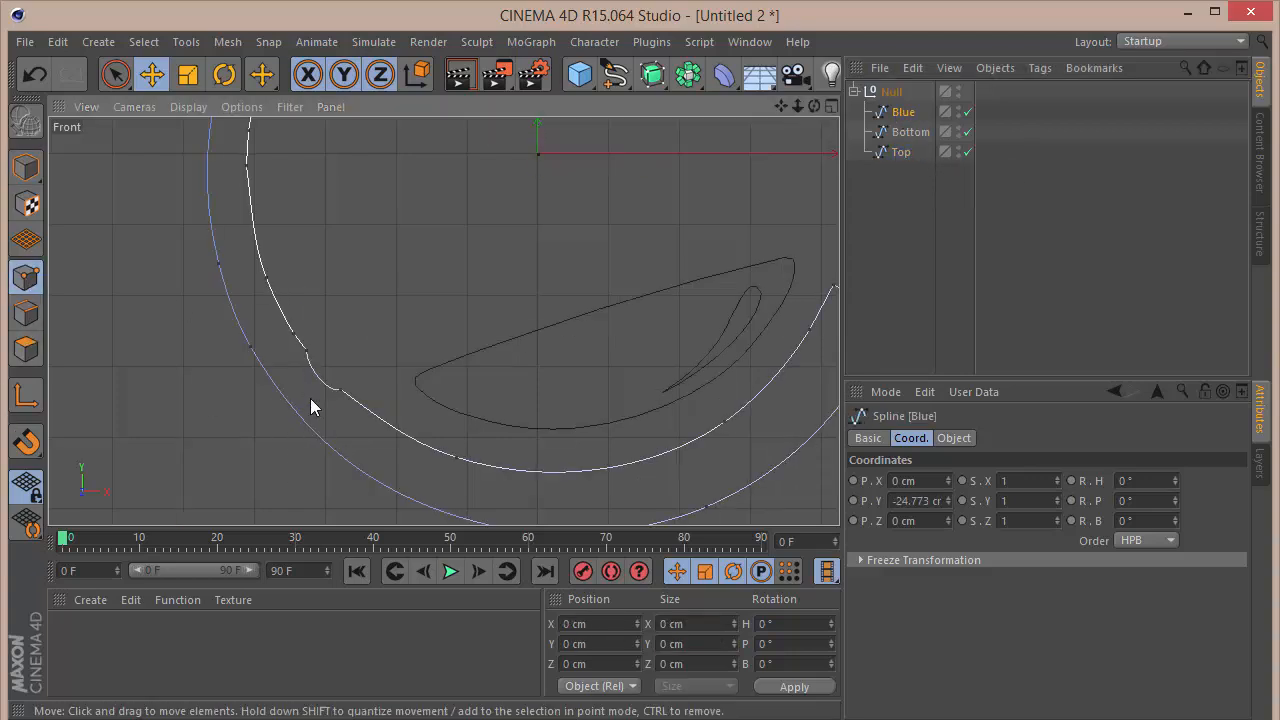
Step: Apply soft interpolation to the two Blue spline points on either side of the deleted corner and deselect the spline
left_click(339, 391)
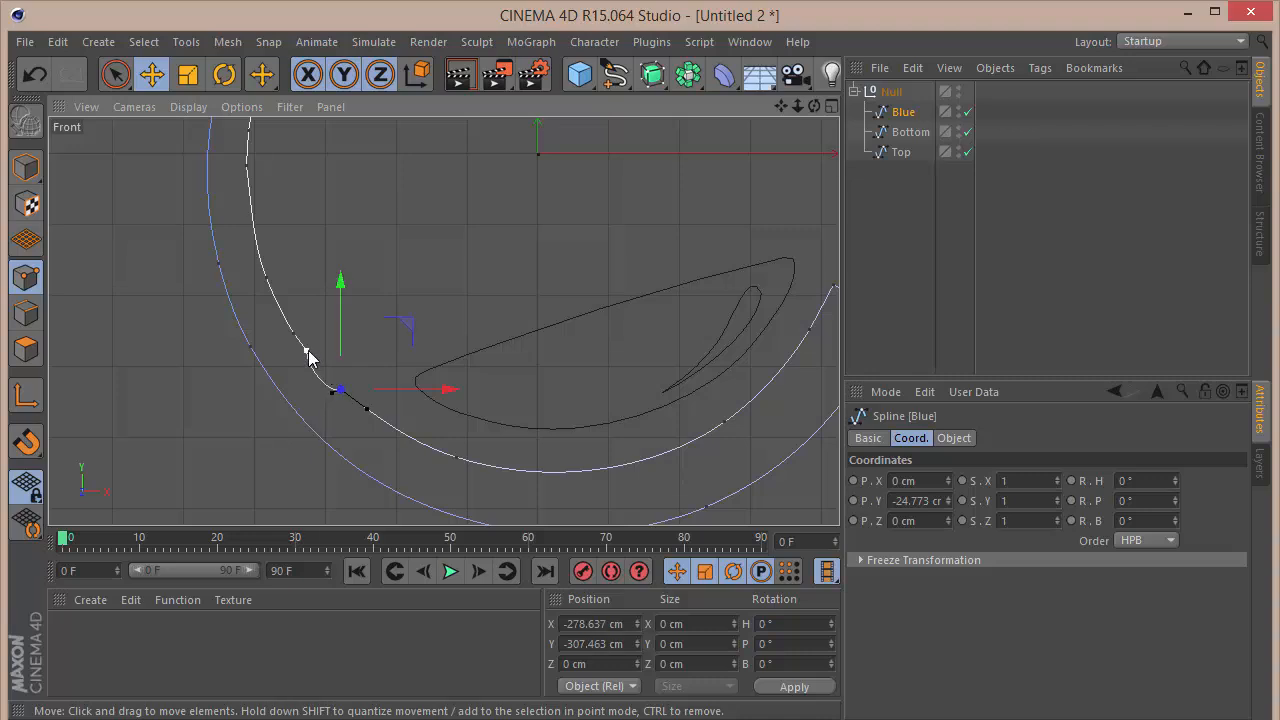
left_click(306, 351, "shift")
right_click(418, 306)
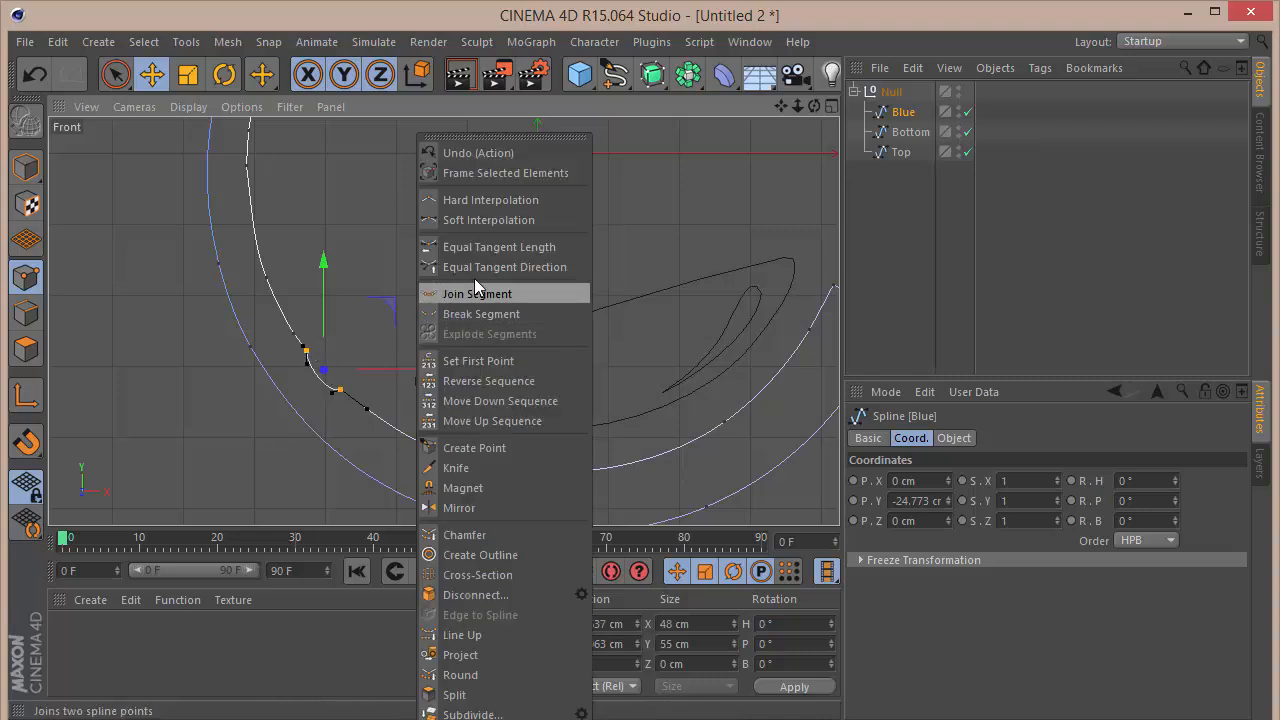
left_click(482, 222)
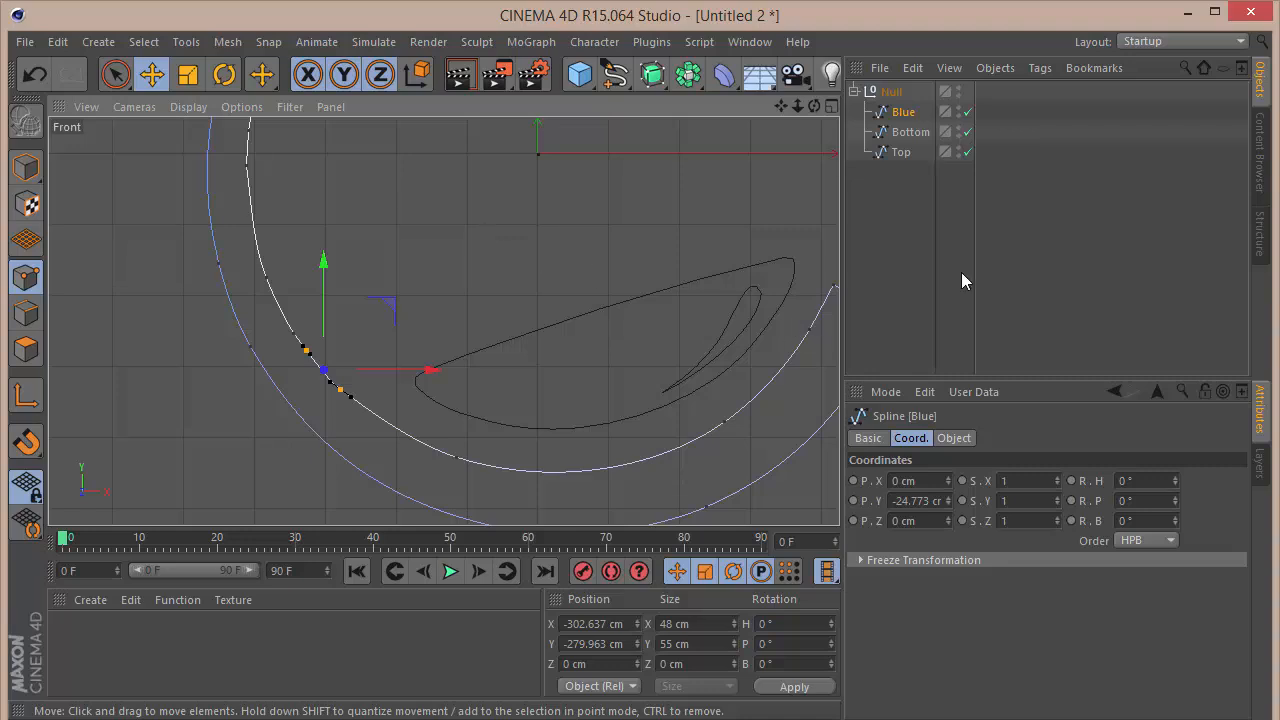
left_click(676, 285)
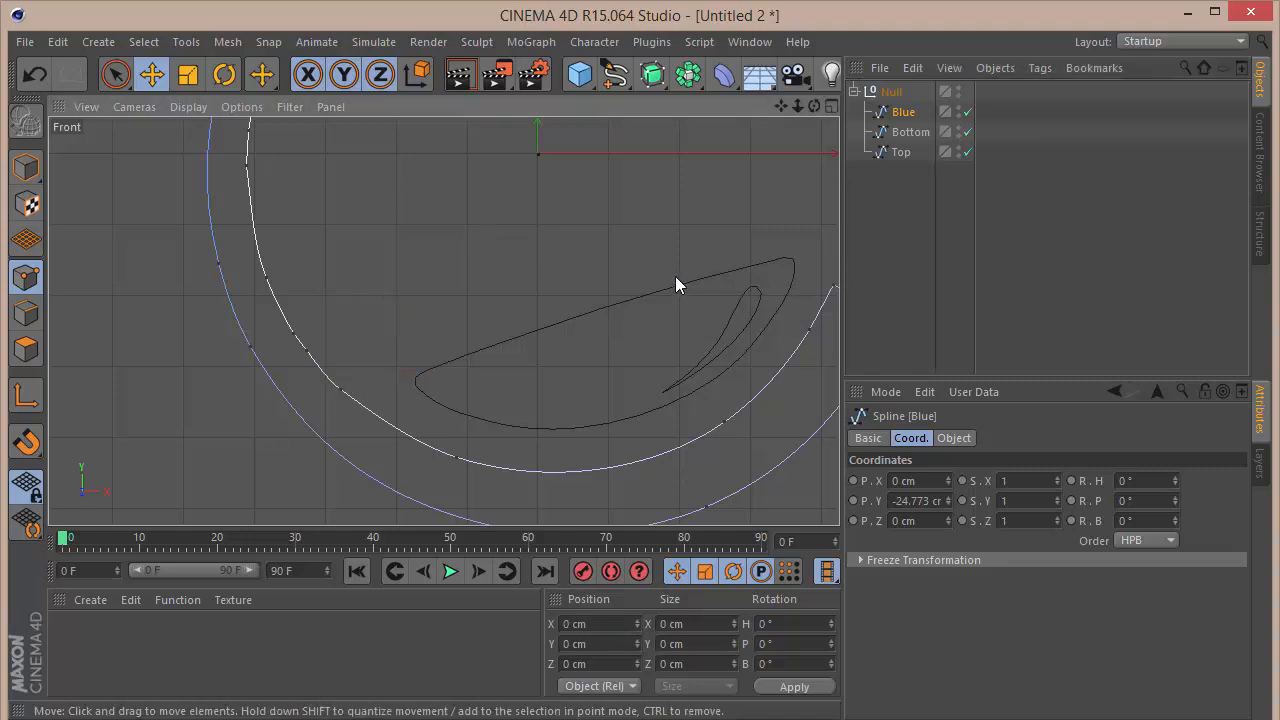
key("F1")
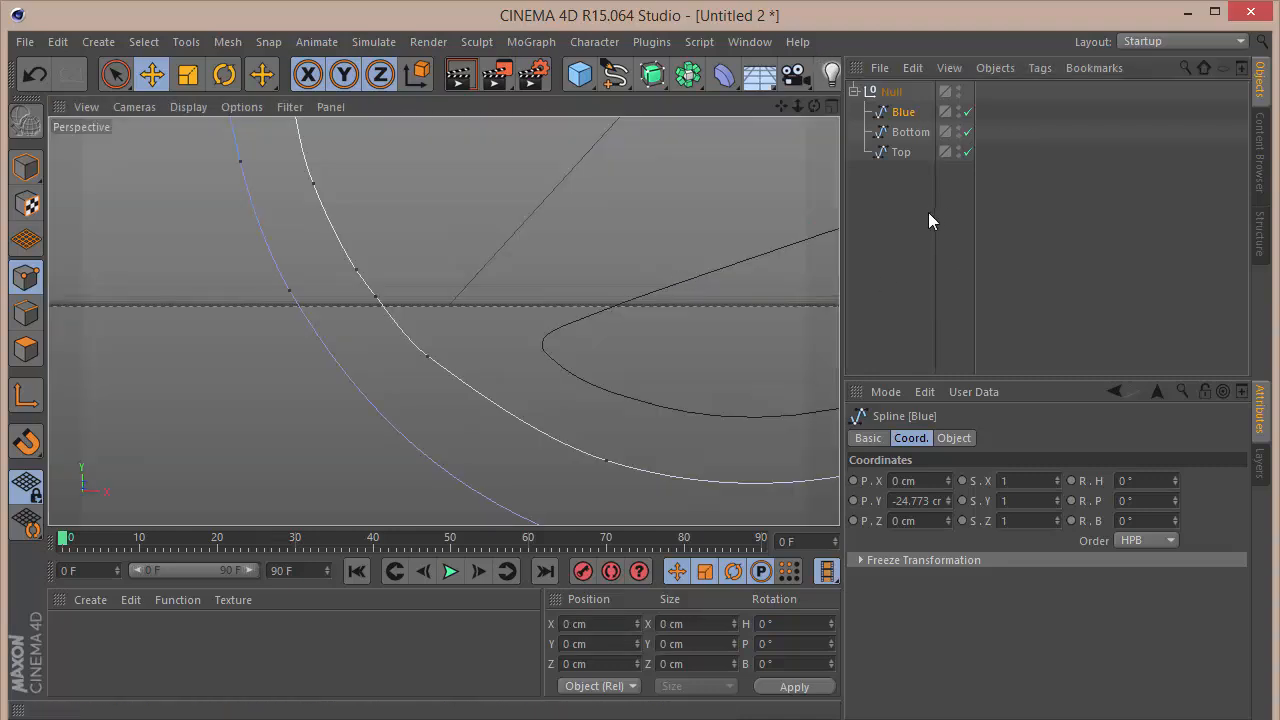
left_click(957, 197)
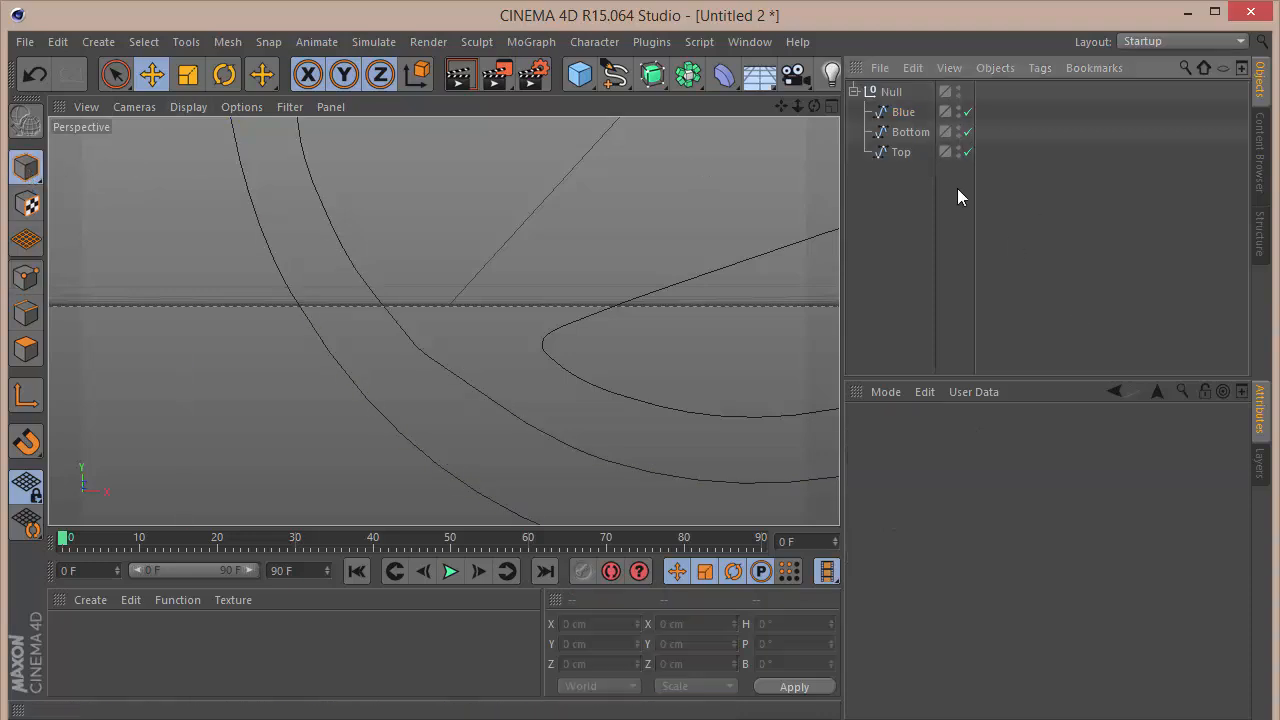
Step: Add a text spline in the Front view reading DEVIL
left_click_drag(798, 106, 443, 321)
left_click_drag(780, 105, 779, 108)
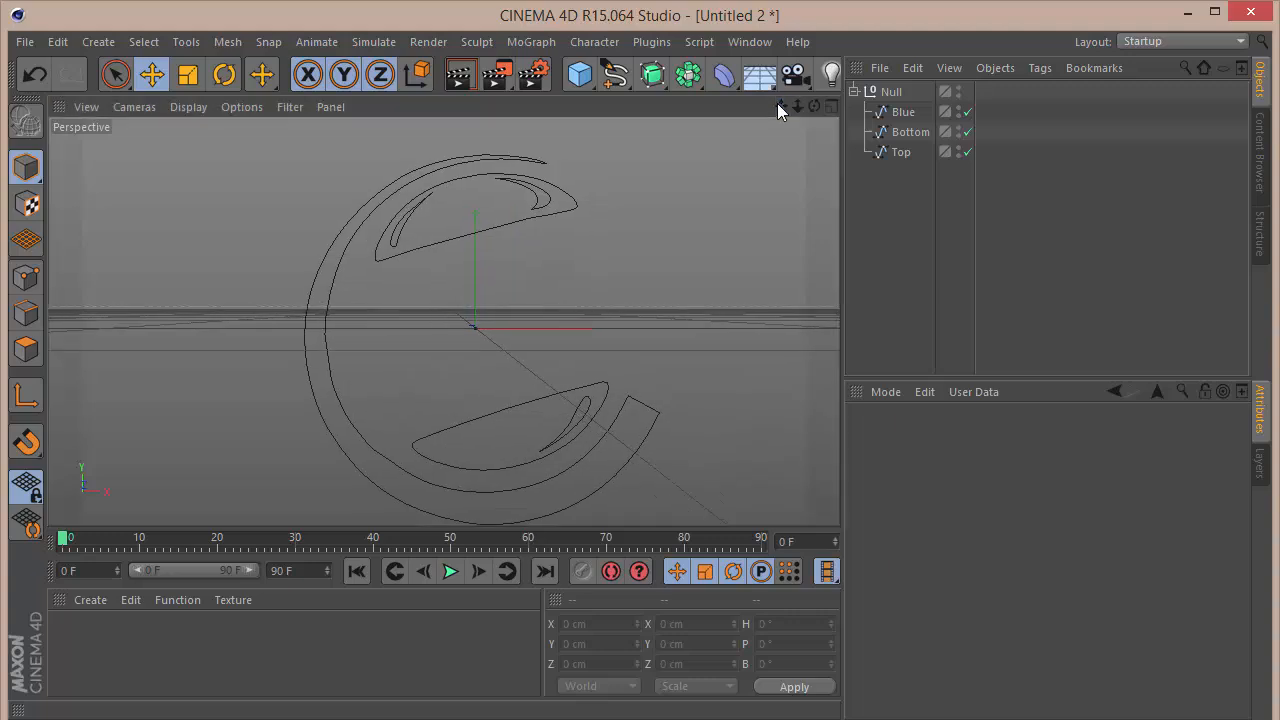
key("F4")
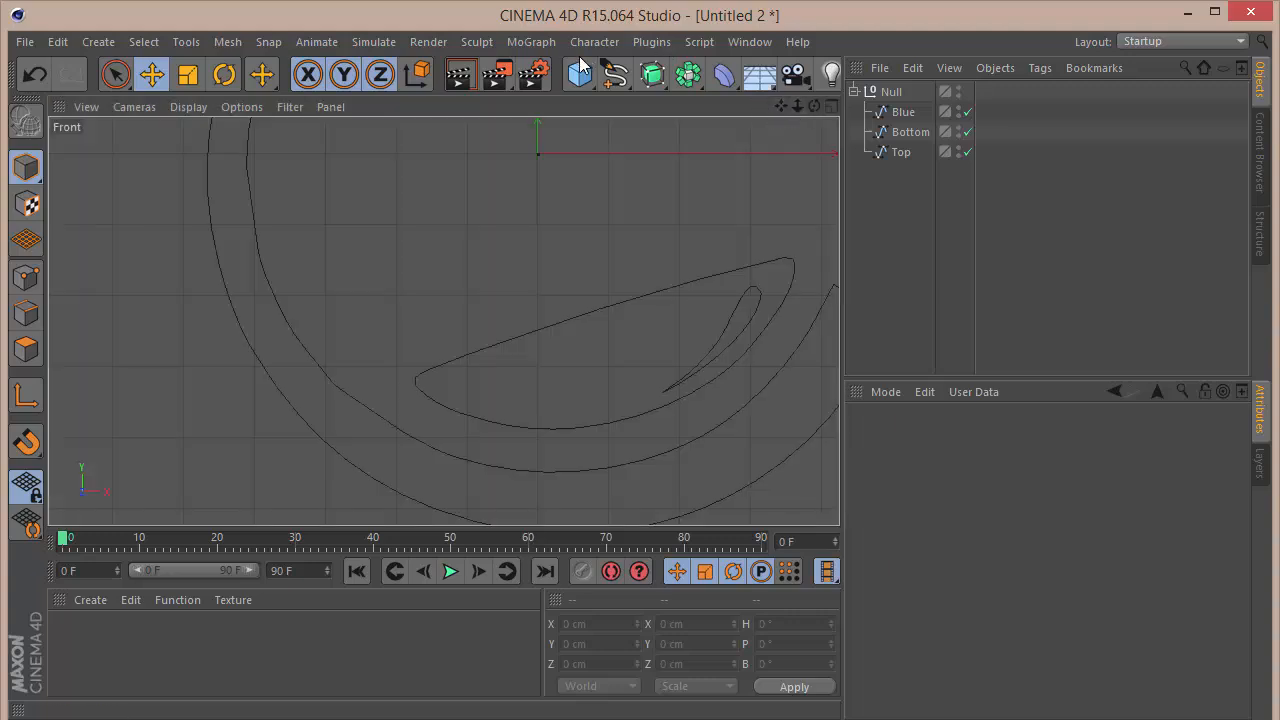
left_click(614, 73)
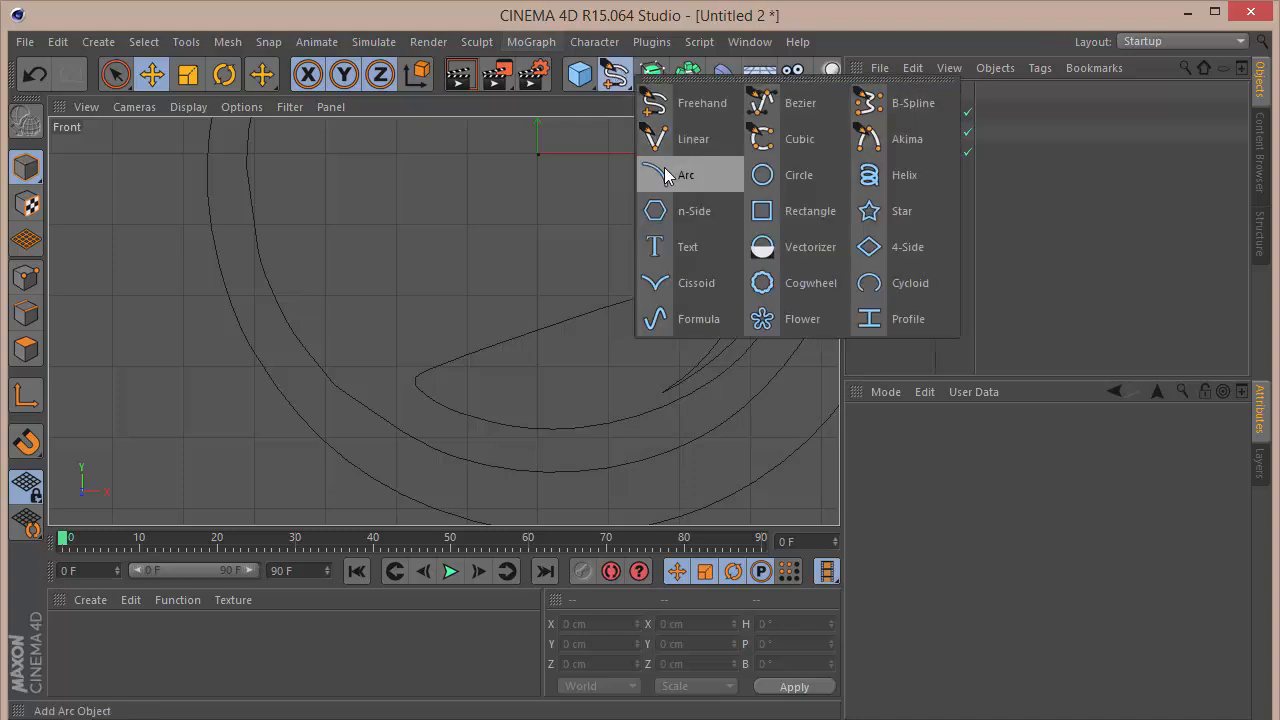
left_click(690, 245)
left_click(955, 439)
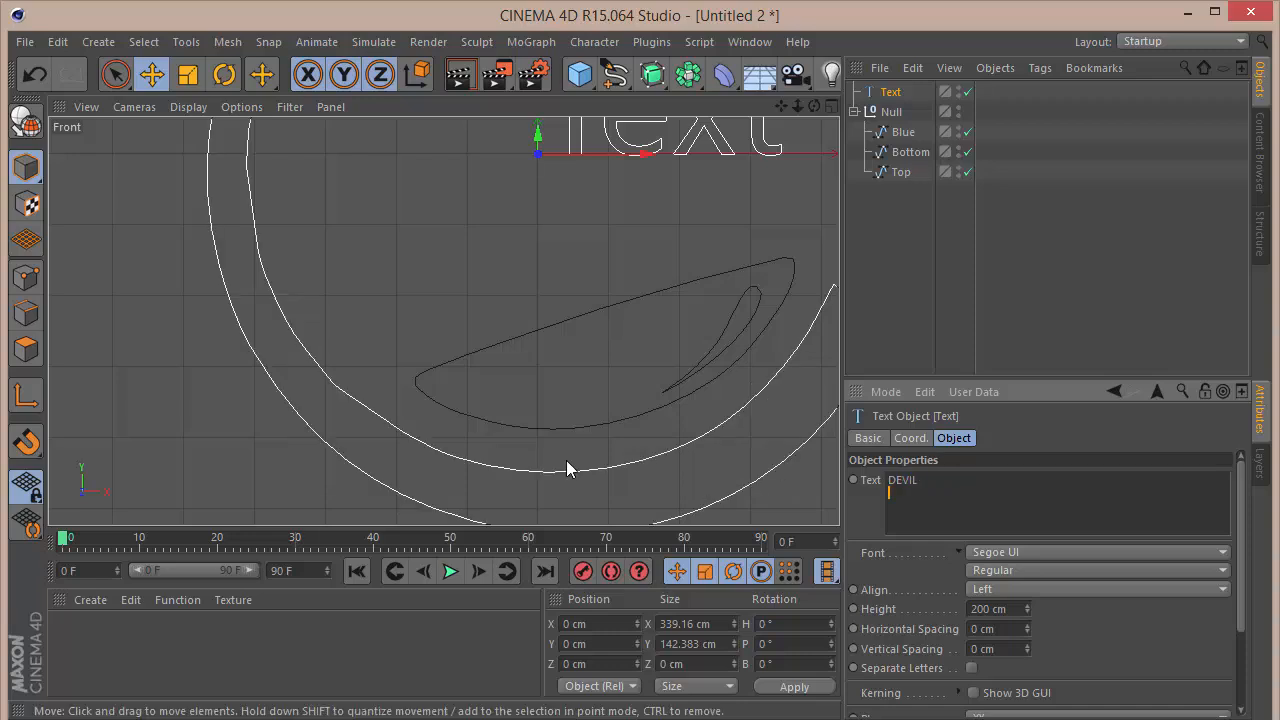
left_click(1080, 643)
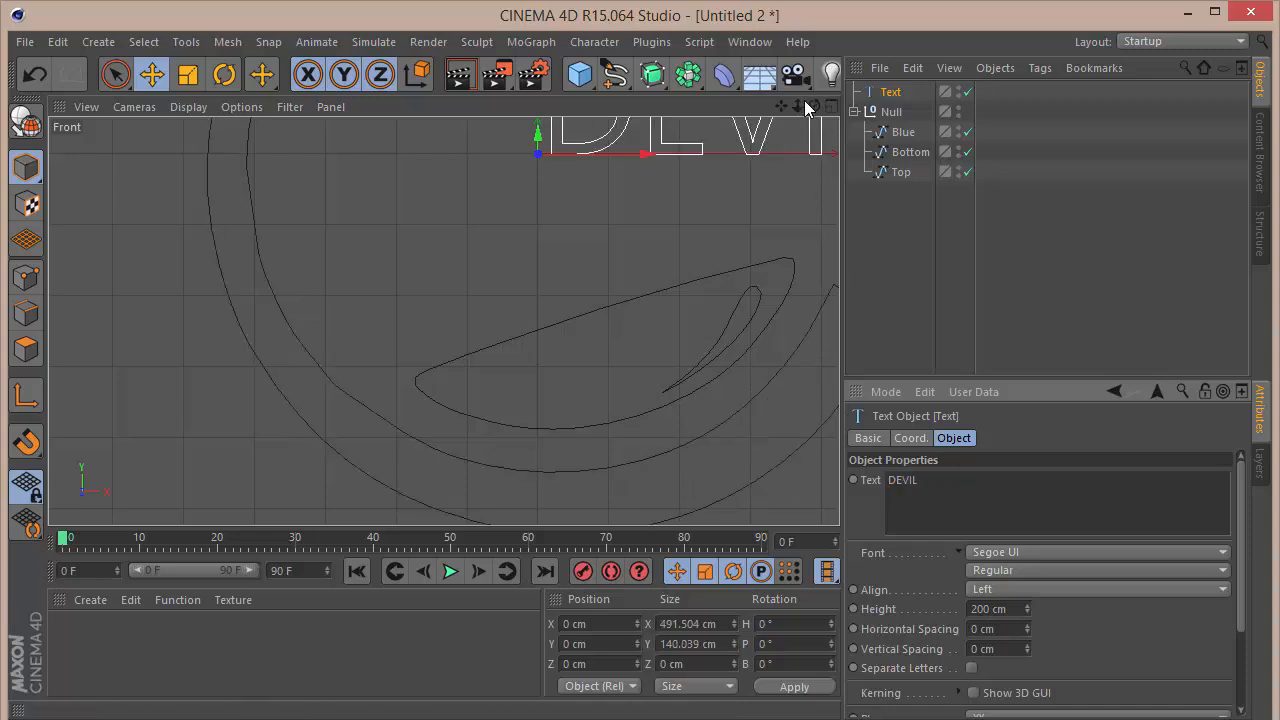
Step: Change the DEVIL text's font to Insaniburger with Cheese
left_click_drag(799, 106, 443, 328)
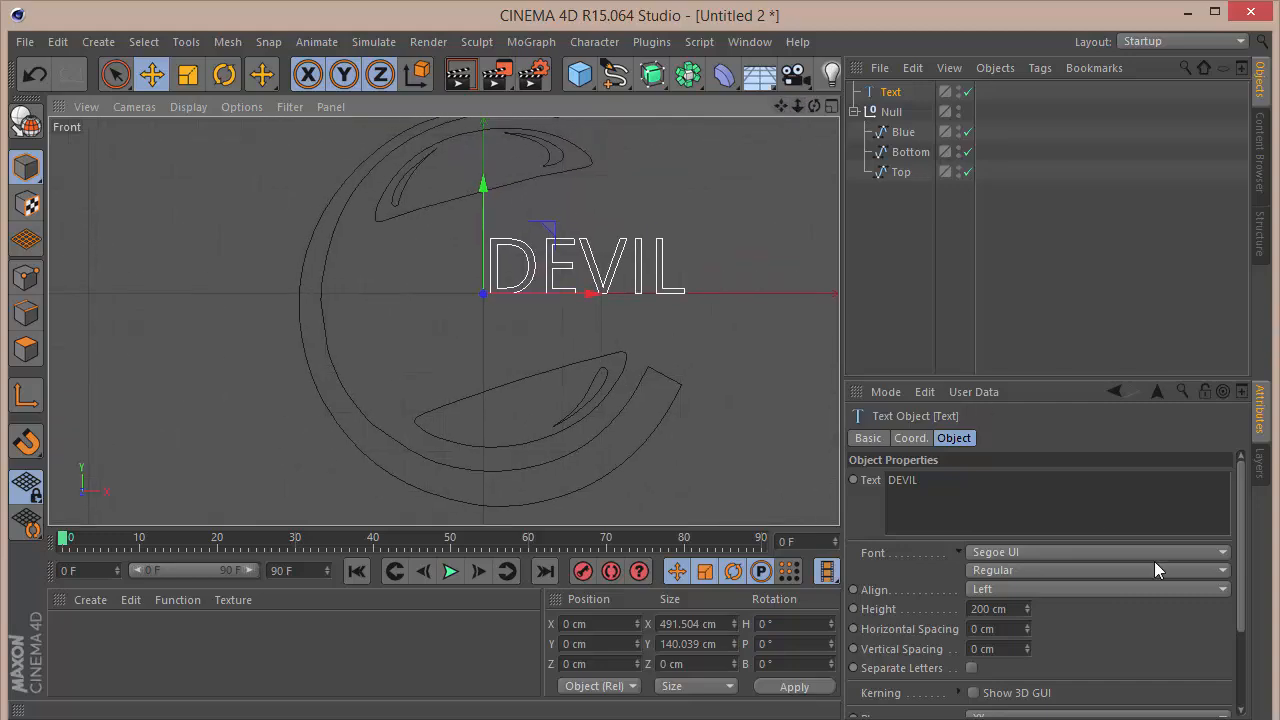
left_click(1085, 551)
scroll(1067, 105, "up", 20)
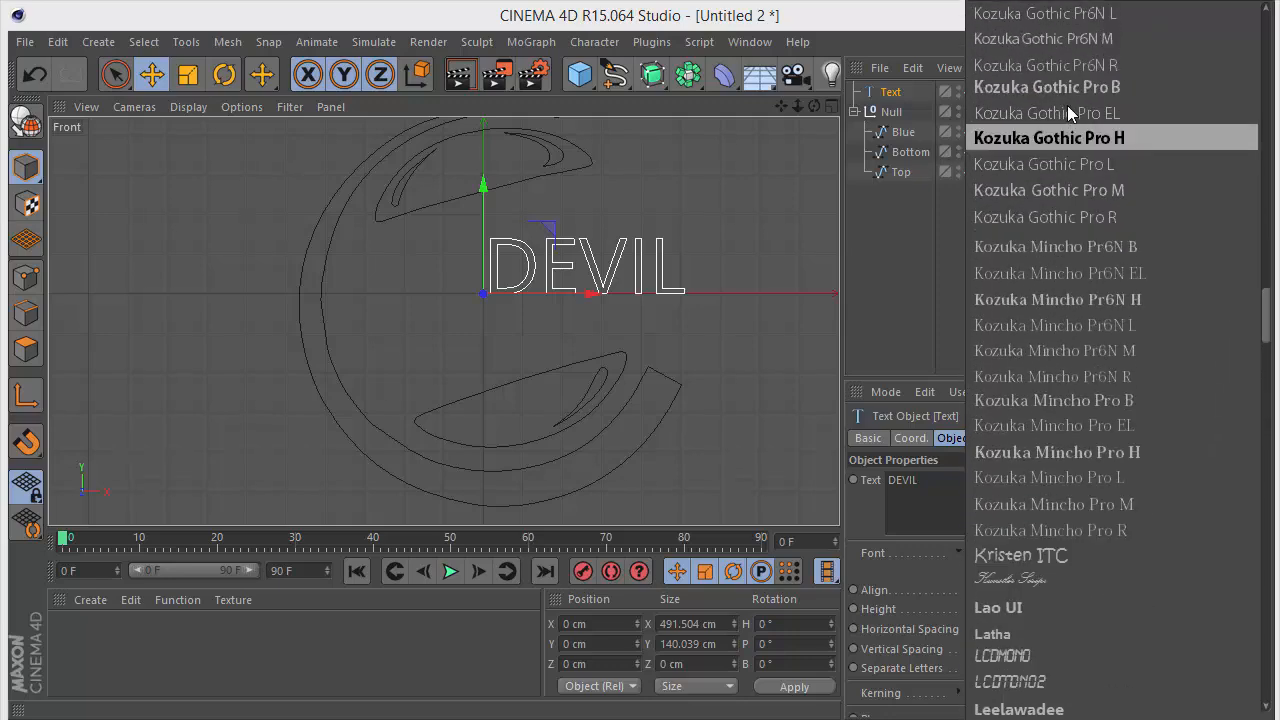
scroll(1067, 105, "up", 8)
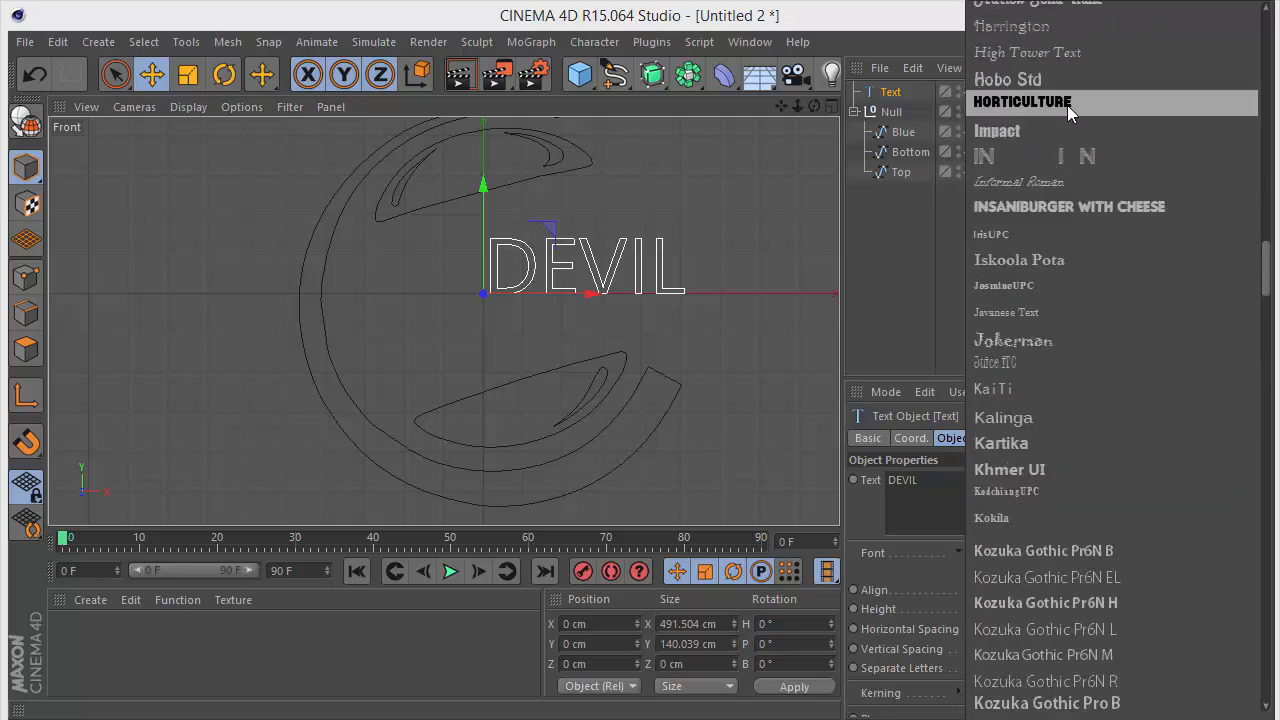
left_click(1049, 207)
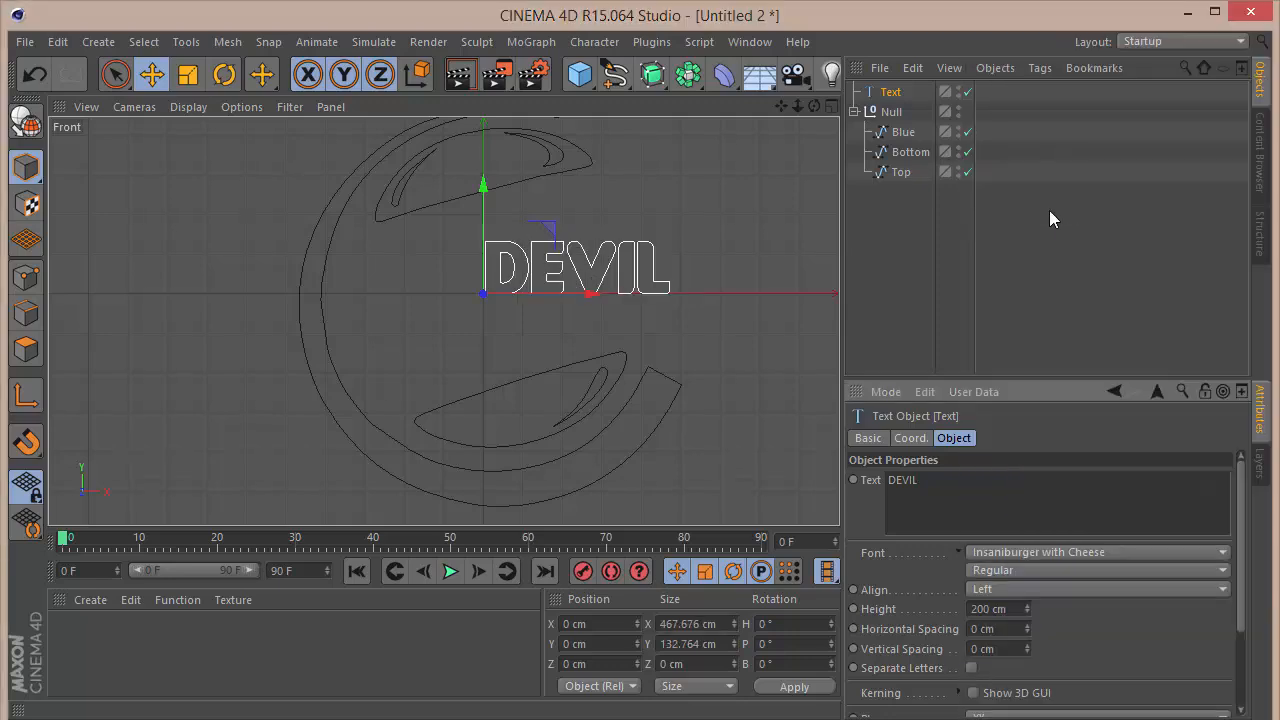
Step: Align the DEVIL text to Middle and set its height to 275 cm
left_click(1024, 589)
left_click(1018, 629)
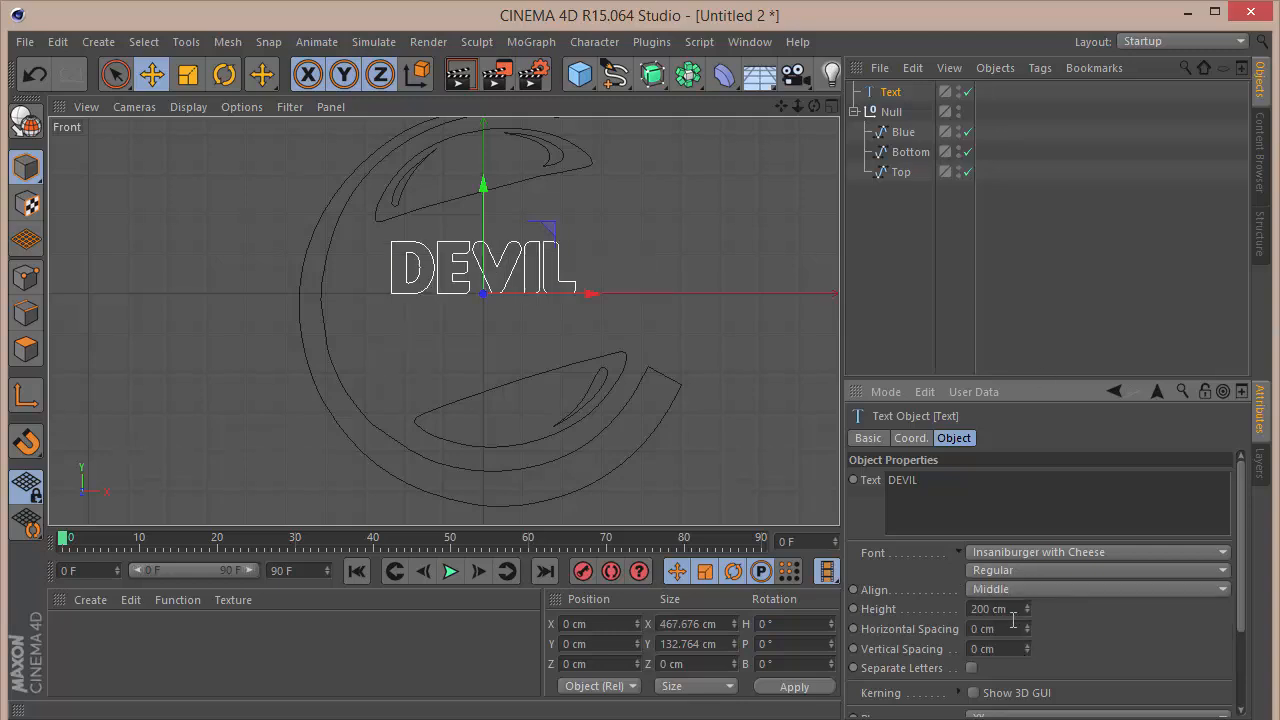
left_click_drag(1026, 617, 1026, 582)
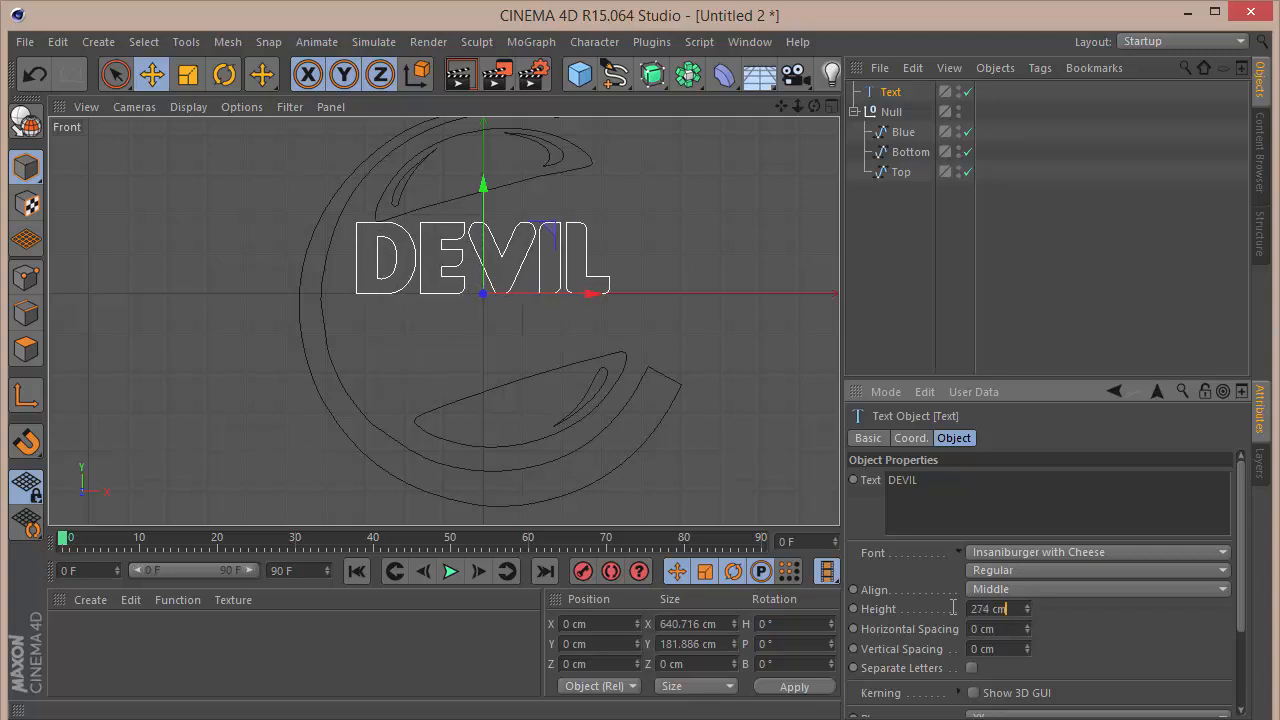
left_click_drag(953, 608, 566, 660)
type("275")
key("Return")
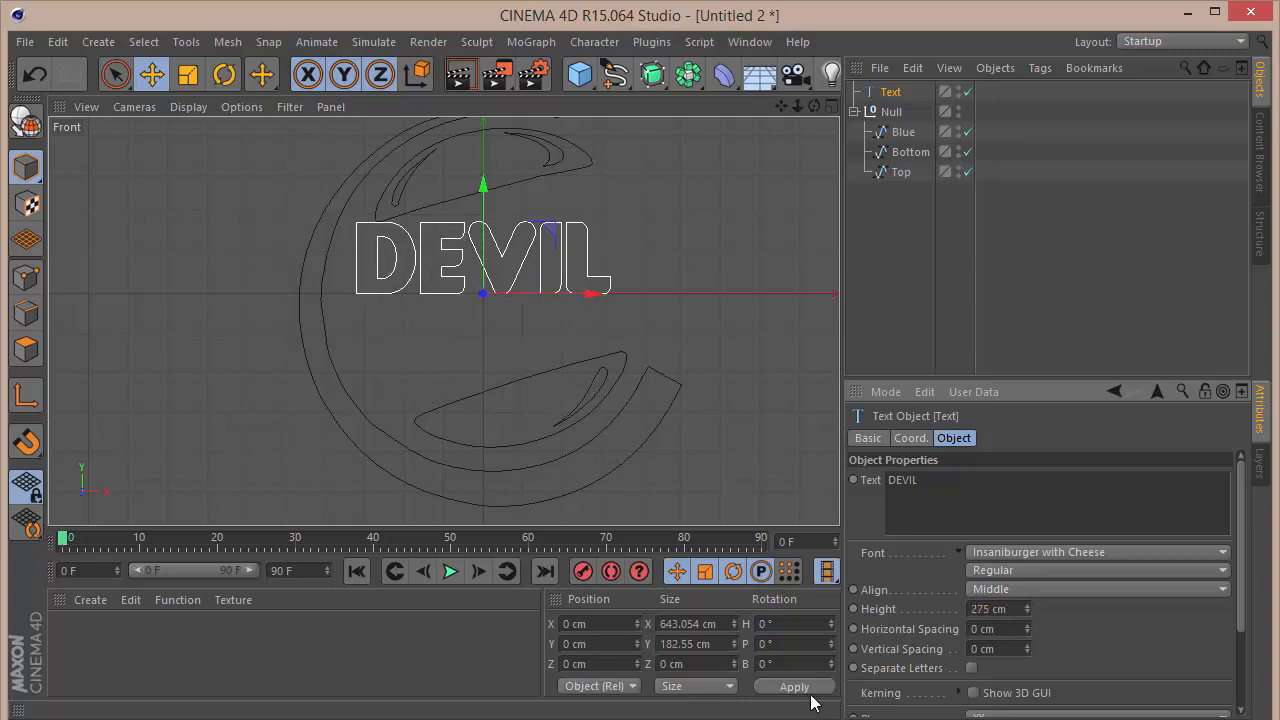
Step: Set the DEVIL text's horizontal spacing to 35 cm and move it along X to about 51 cm
left_click_drag(1025, 627, 1025, 596)
left_click_drag(583, 290, 604, 295)
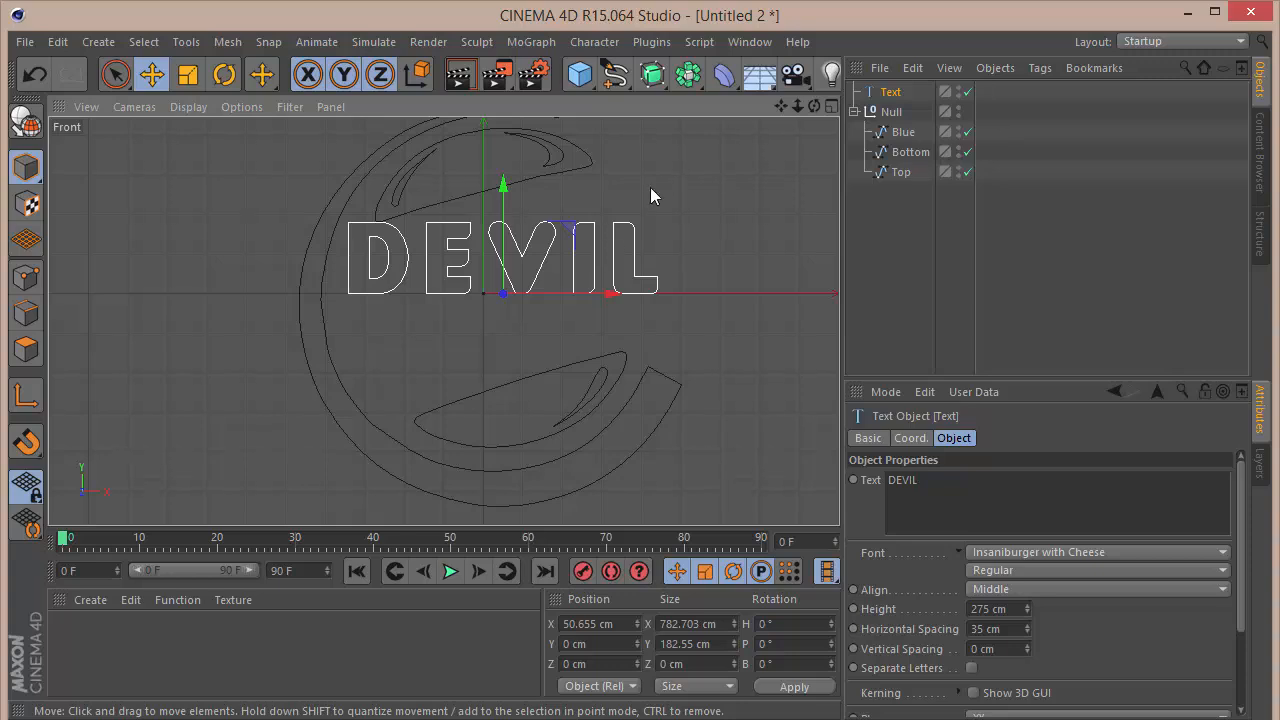
Step: Add a Shear deformer and make it a child of the Text object
left_click(724, 74)
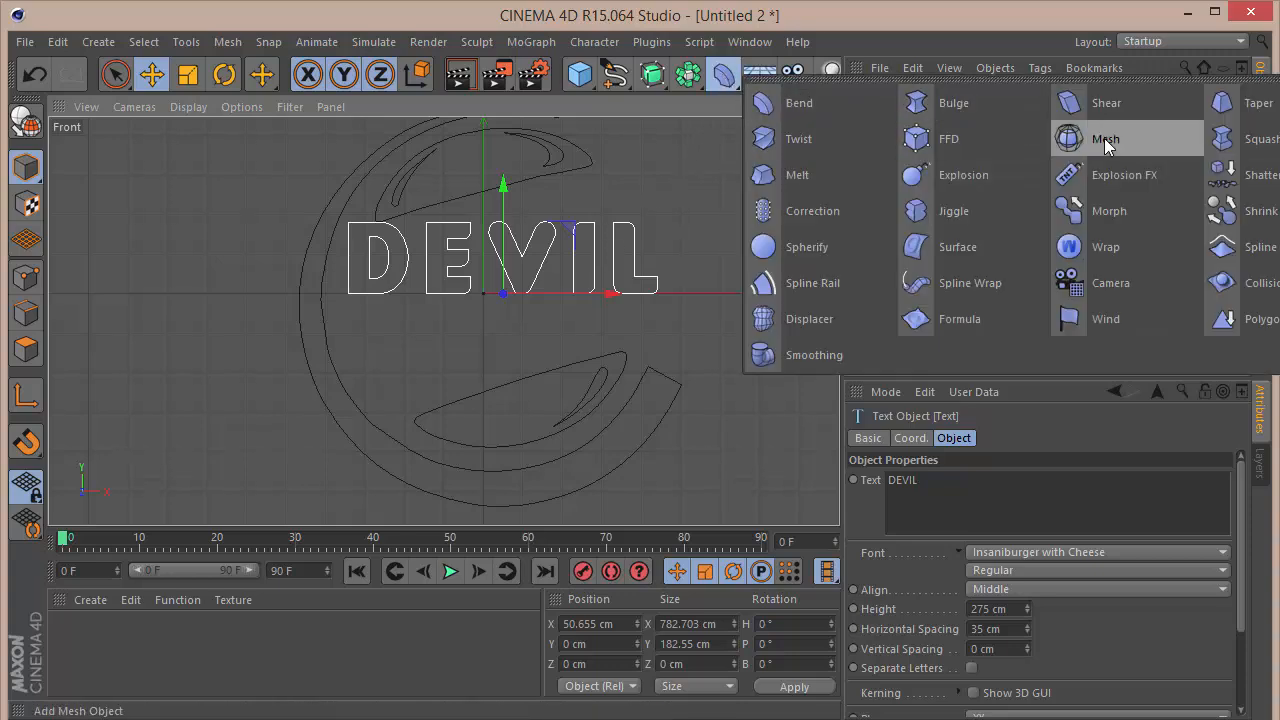
left_click(1104, 103)
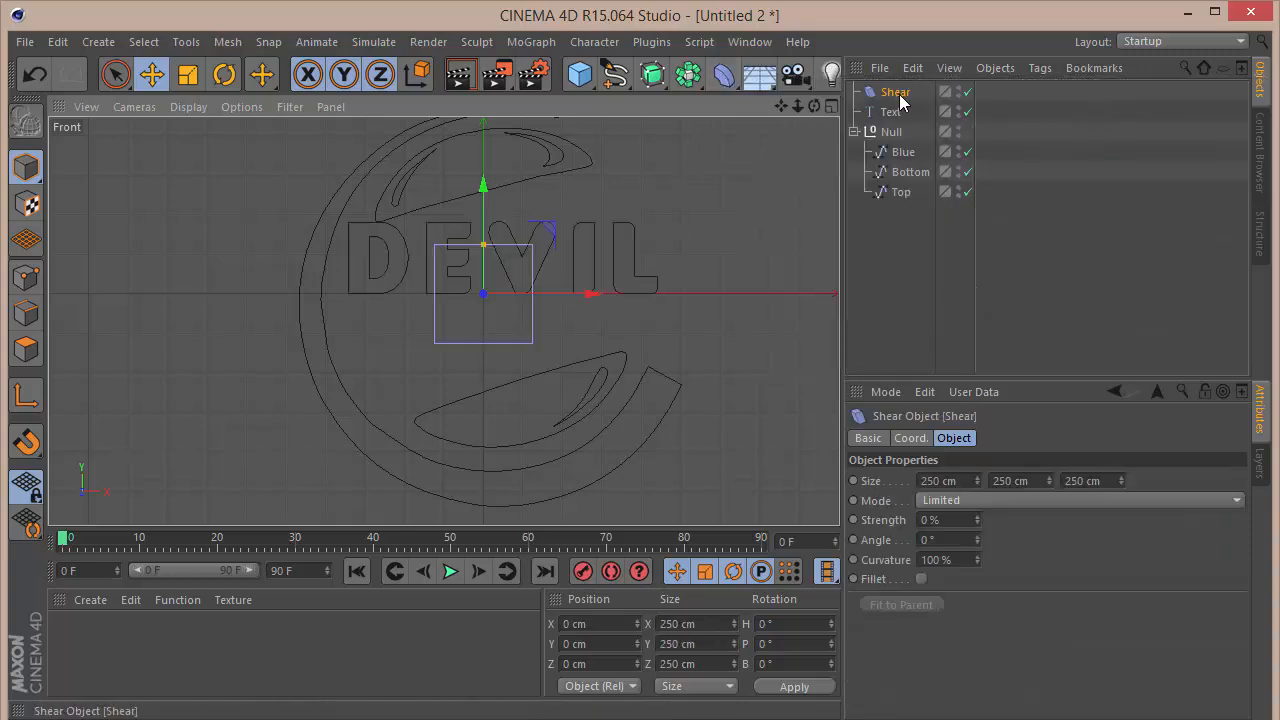
left_click_drag(898, 99, 900, 110)
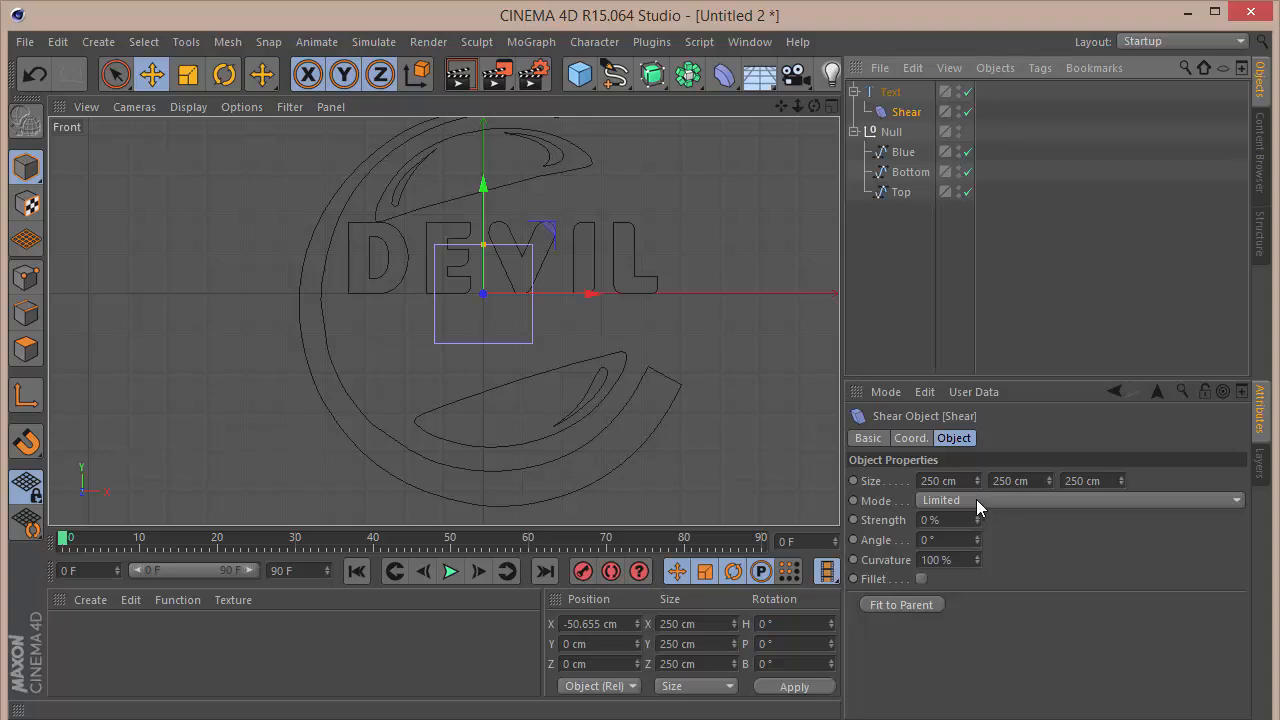
Step: Fit the Shear deformer to the DEVIL text, with its mode set to Unlimited and its curvature to 0%
left_click(901, 605)
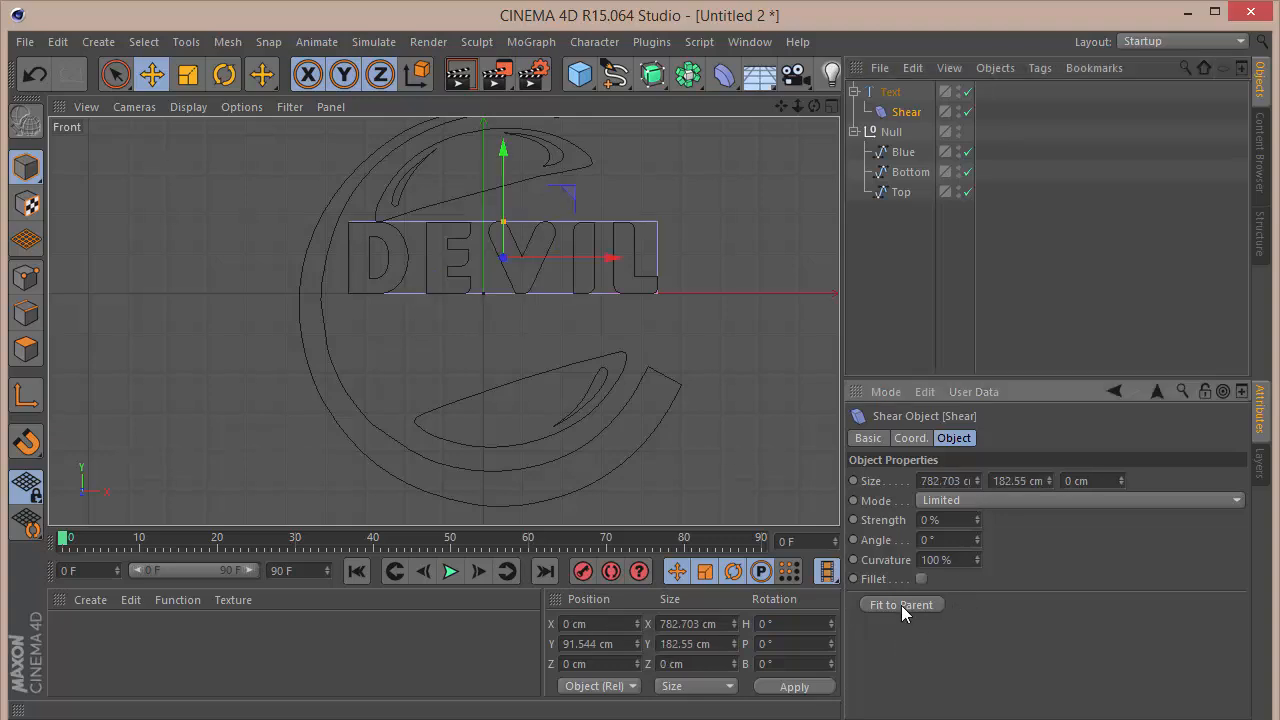
left_click(1007, 496)
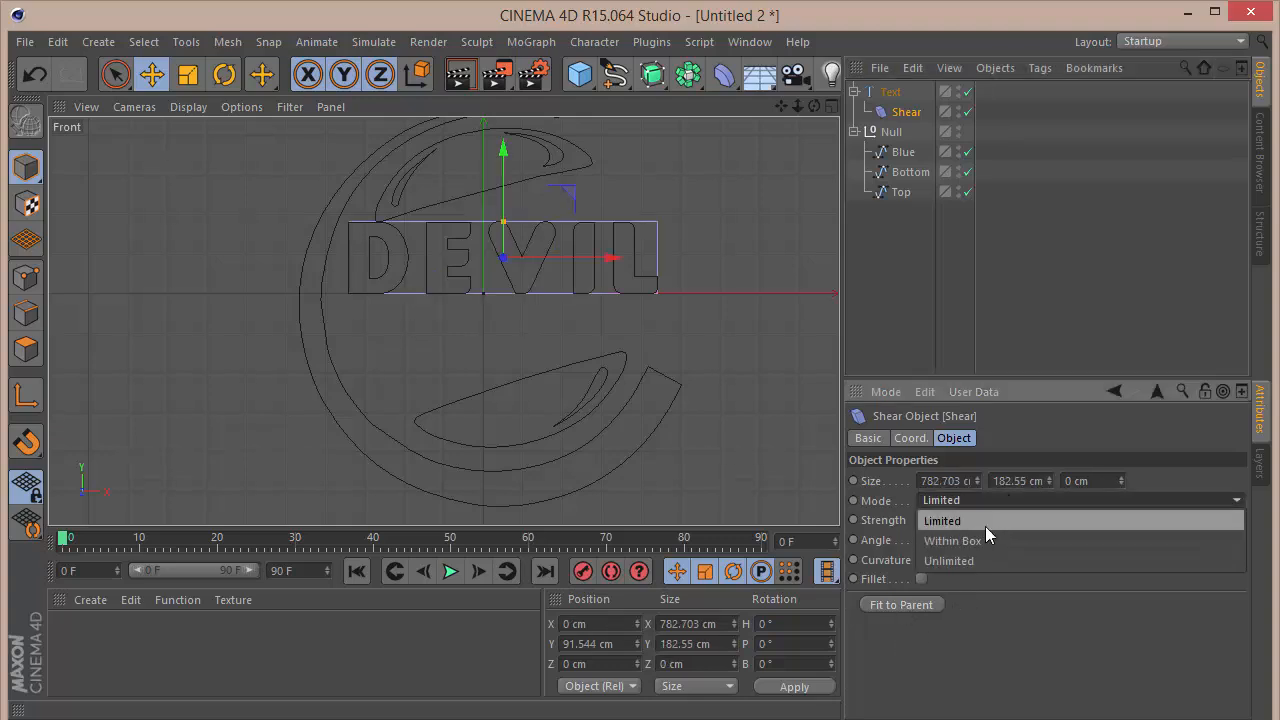
left_click(985, 556)
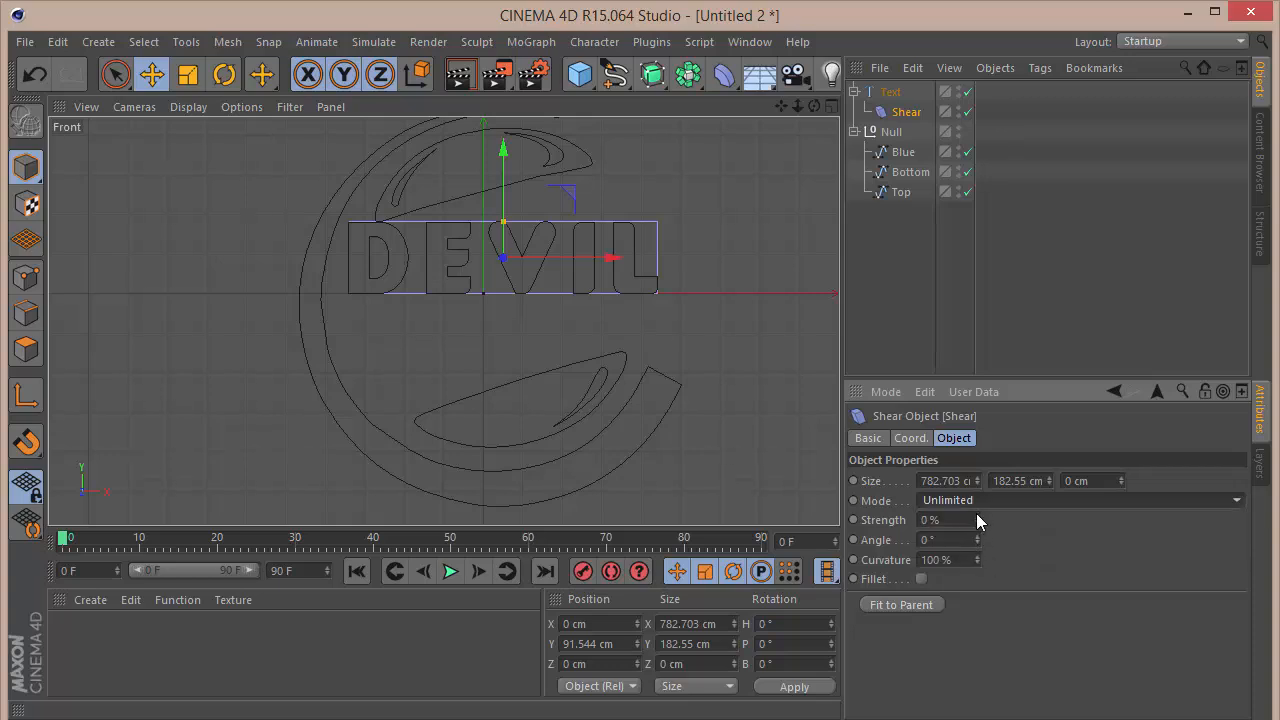
left_click_drag(976, 513, 979, 521)
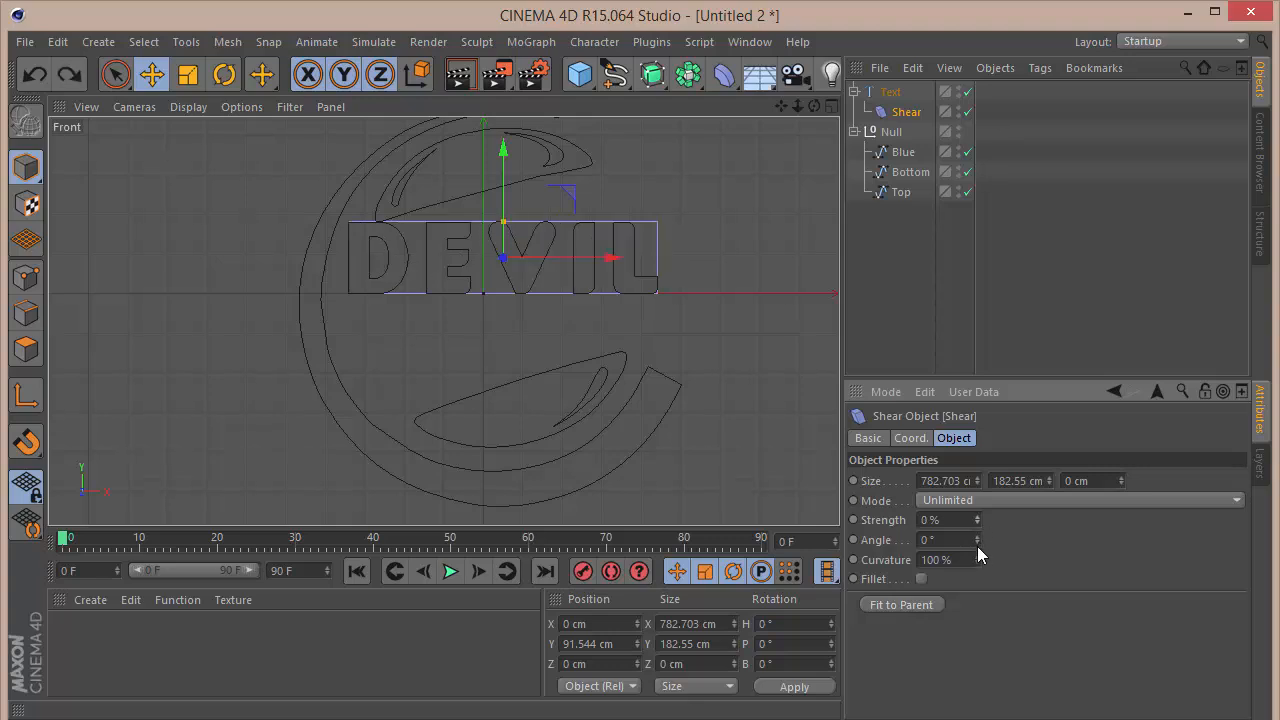
left_click_drag(977, 566, 977, 578)
mouse_move(977, 519)
left_mouse_down()
mouse_move(976, 506)
mouse_move(976, 530)
mouse_move(976, 513)
left_mouse_up()
key("ctrl+z")
Step: Try rotating the Shear deformer to a 90° pitch and refitting it to the DEVIL text
key("r")
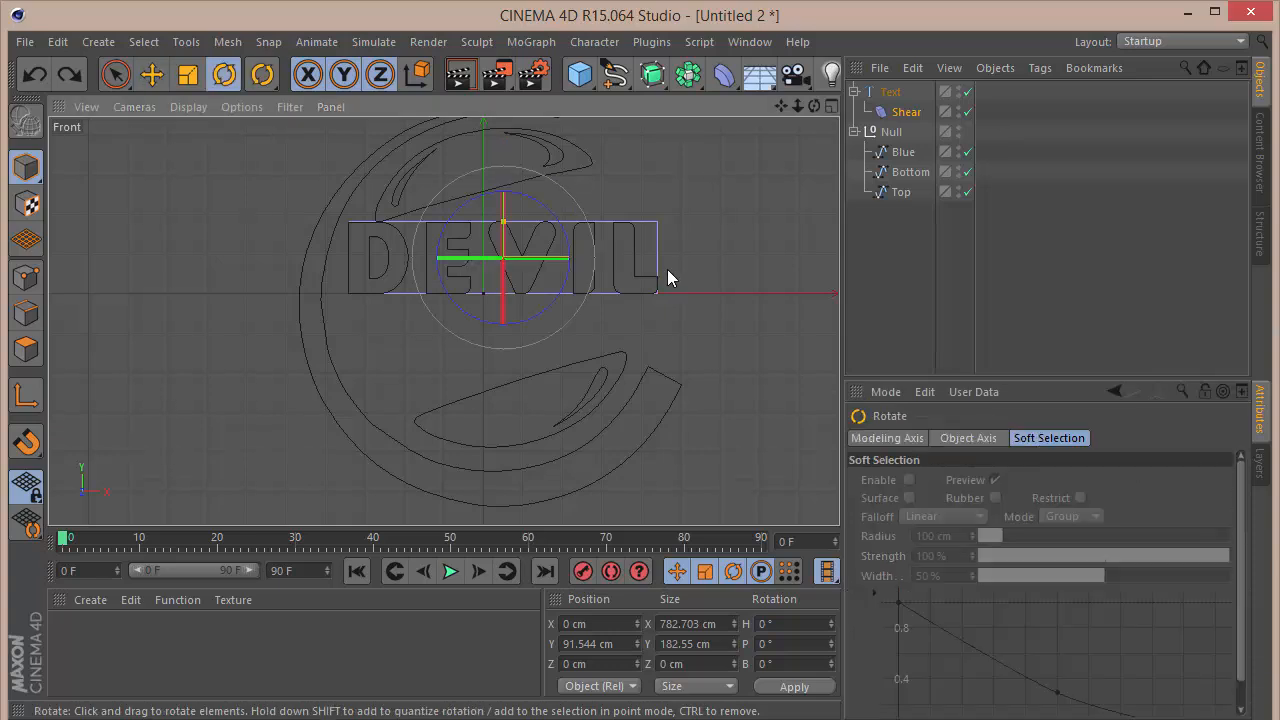
left_click_drag(506, 194, 530, 418)
left_click(852, 310)
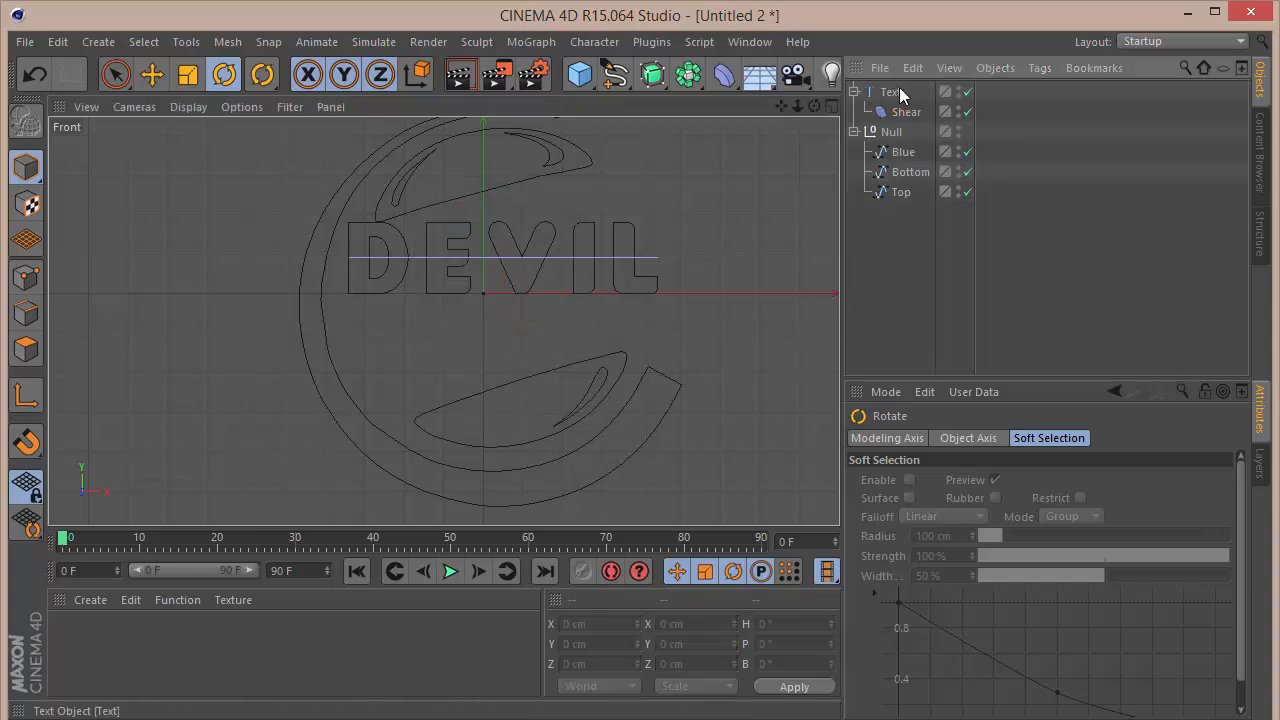
left_click(897, 89)
left_click(905, 112)
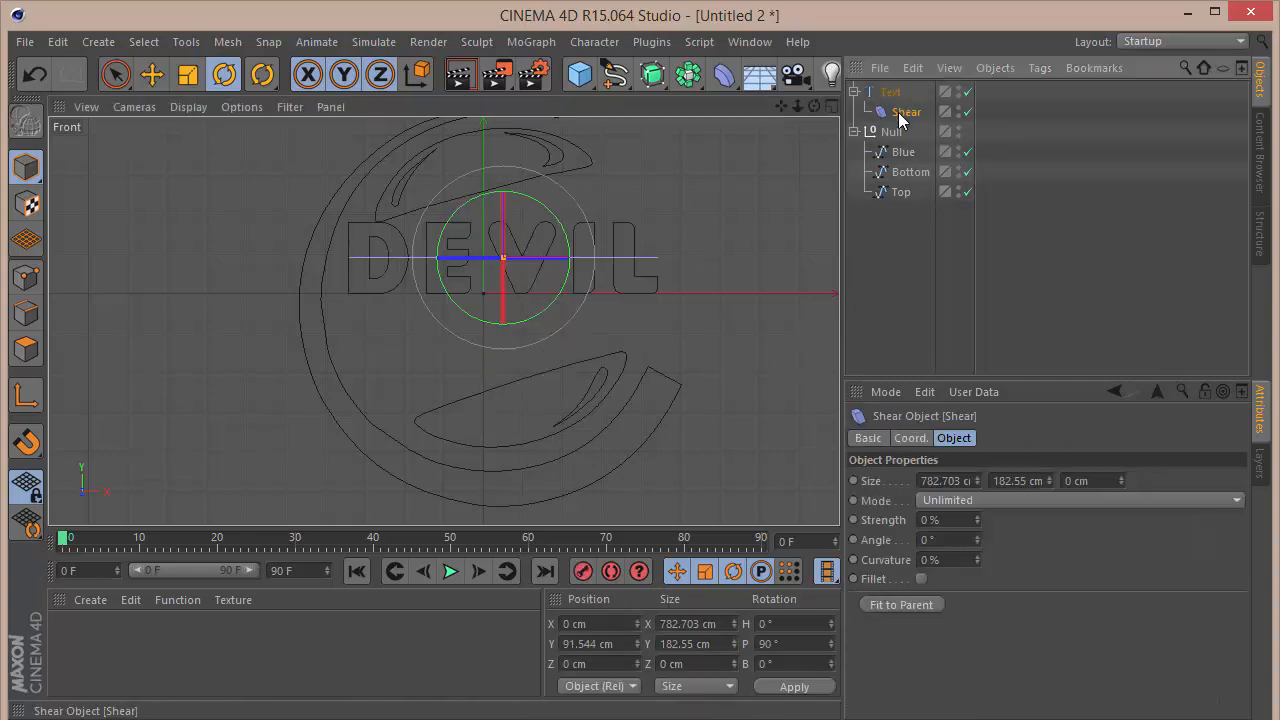
left_click(956, 391)
left_click(922, 606)
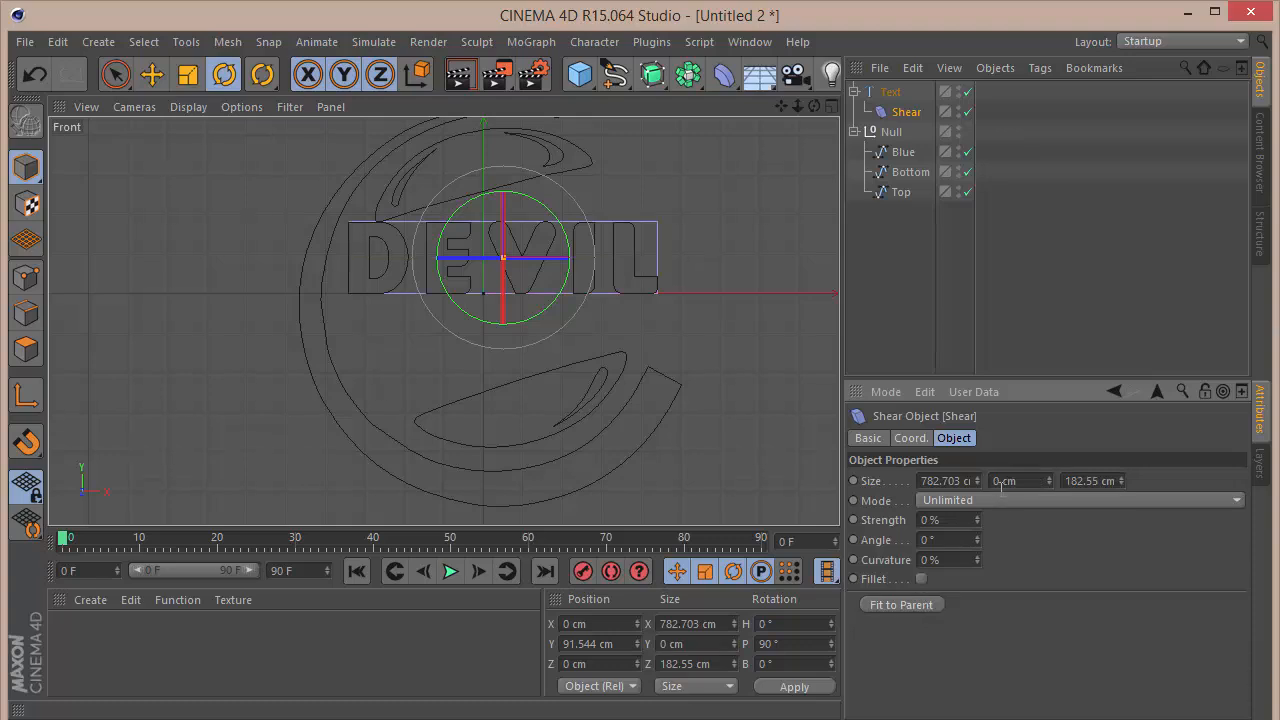
mouse_move(978, 517)
left_mouse_down()
mouse_move(978, 495)
mouse_move(978, 529)
left_mouse_up()
key("ctrl+z")
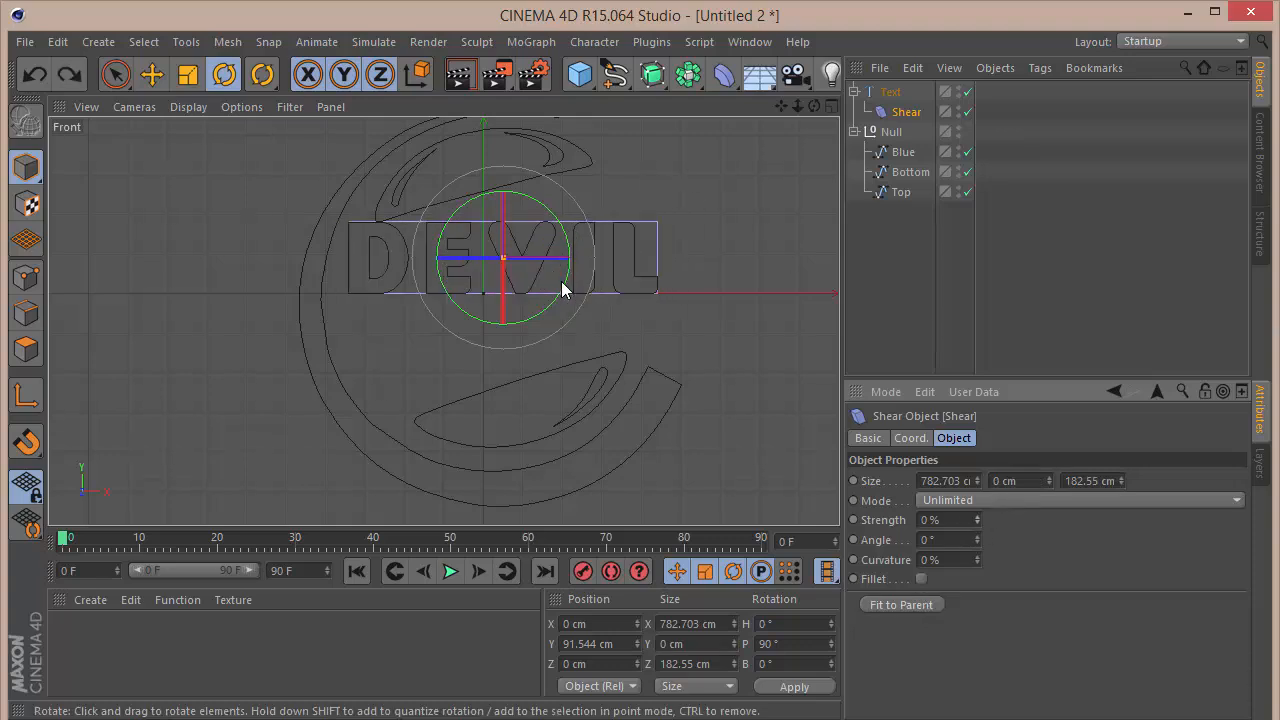
left_click_drag(561, 281, 493, 190)
key("ctrl+z")
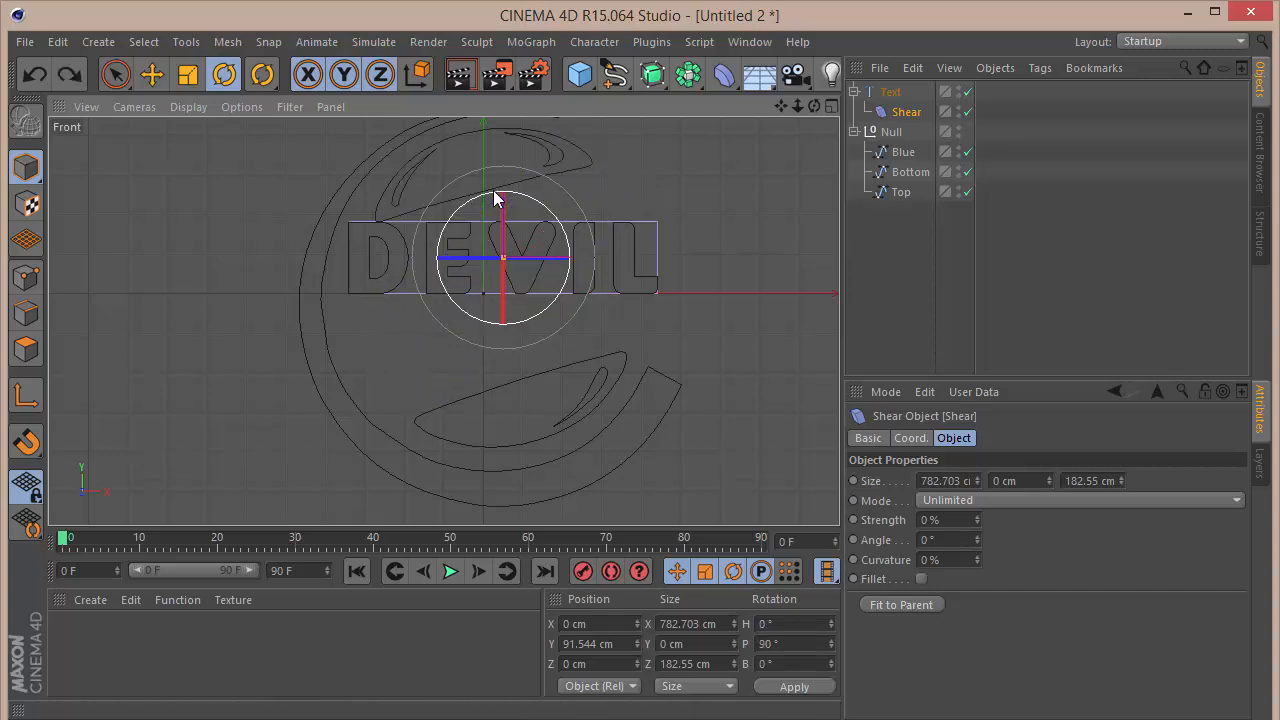
Step: Rotate the Shear deformer to a bank of -270°, refit it to the DEVIL text and set its strength to -53%
left_click_drag(547, 313, 549, 231)
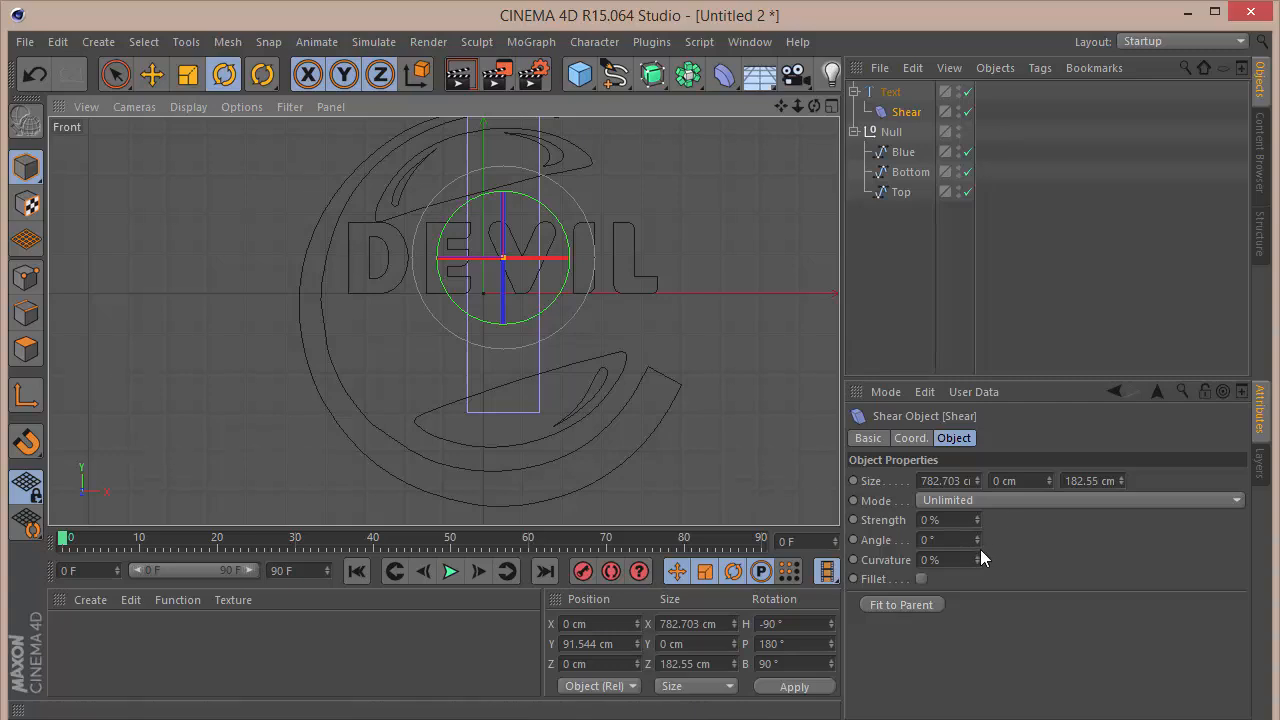
left_click(895, 604)
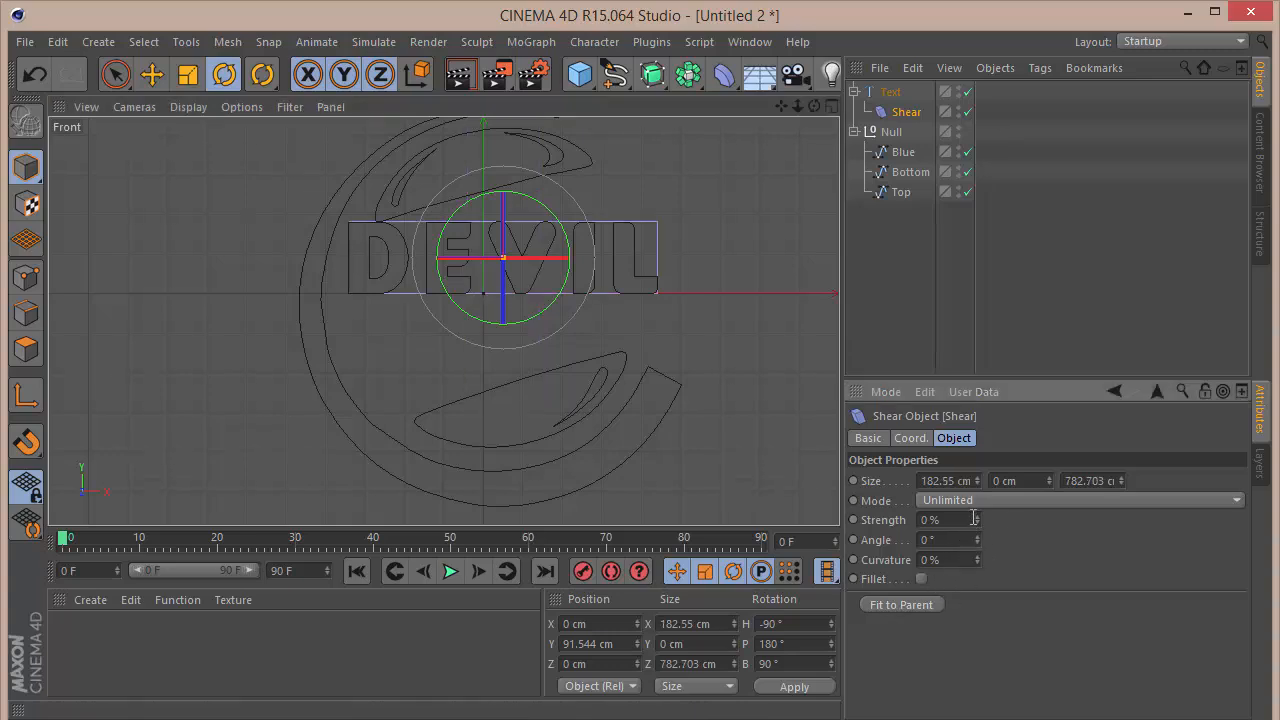
mouse_move(977, 519)
left_mouse_down()
mouse_move(977, 500)
mouse_move(978, 521)
left_mouse_up()
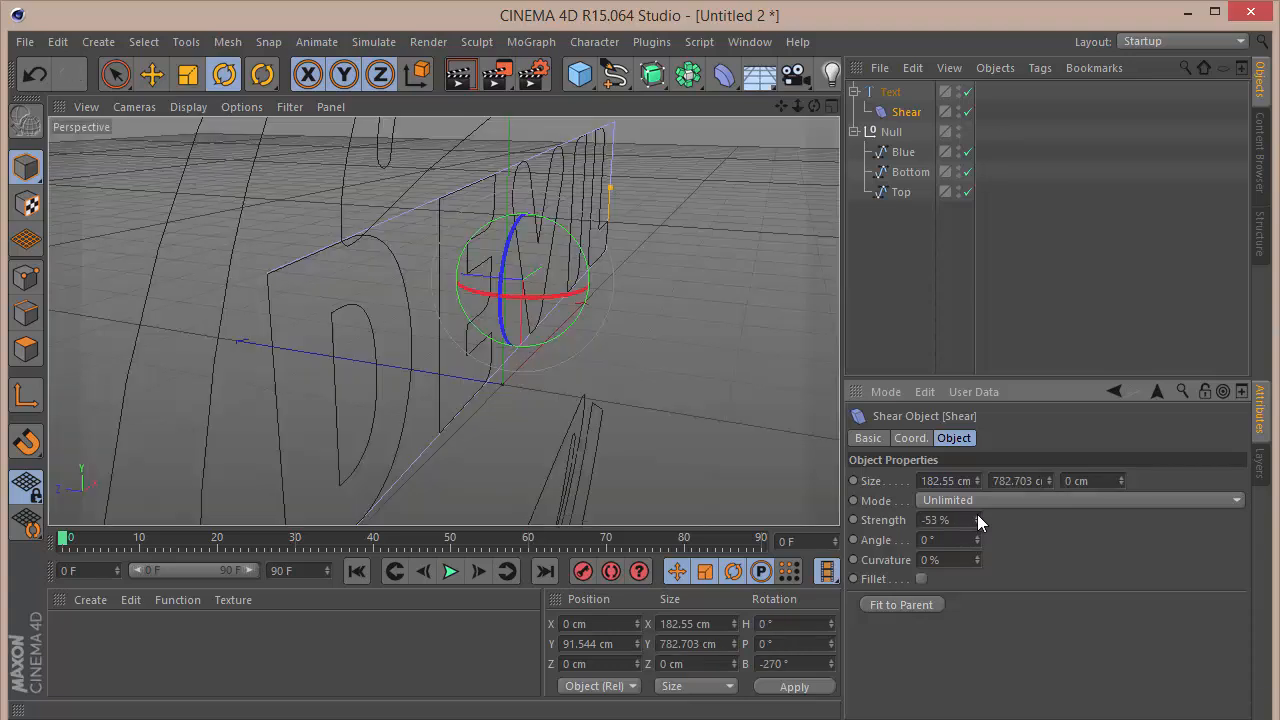
key("F4")
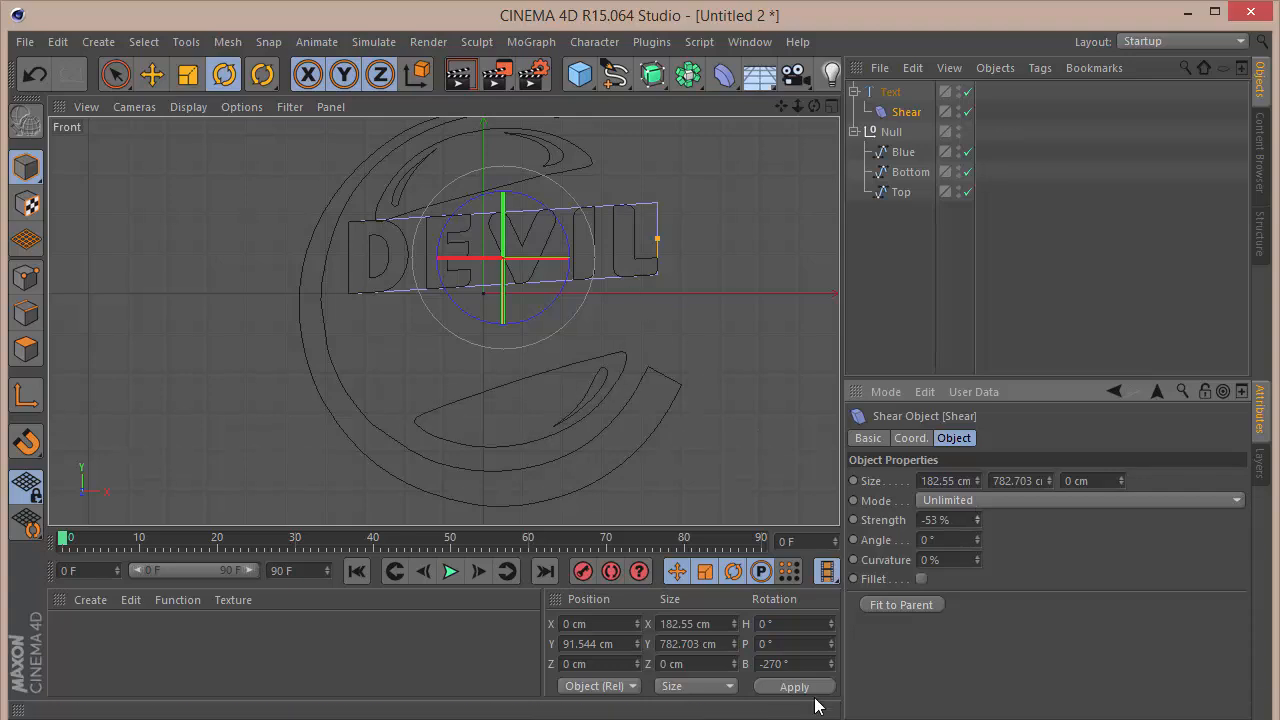
left_click(926, 315)
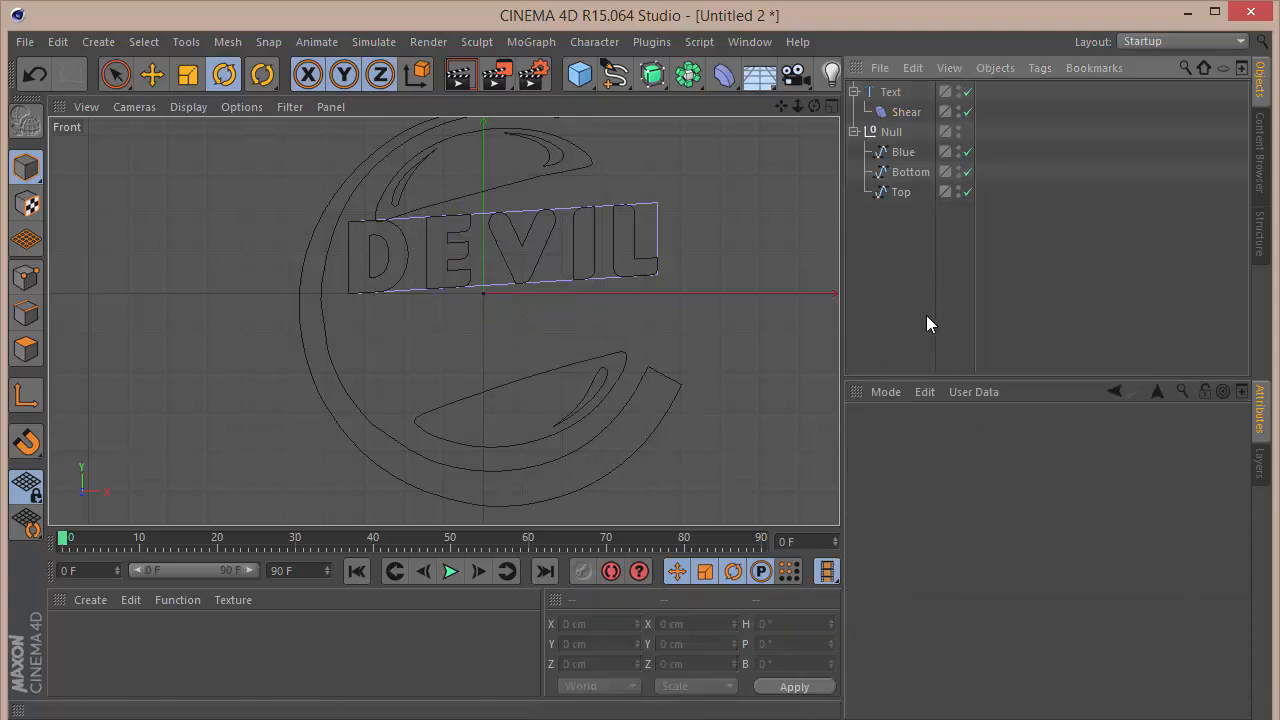
Step: Move the DEVIL text down along Y to about -42 cm
scroll(430, 253, "up", 2)
scroll(430, 253, "up", 2)
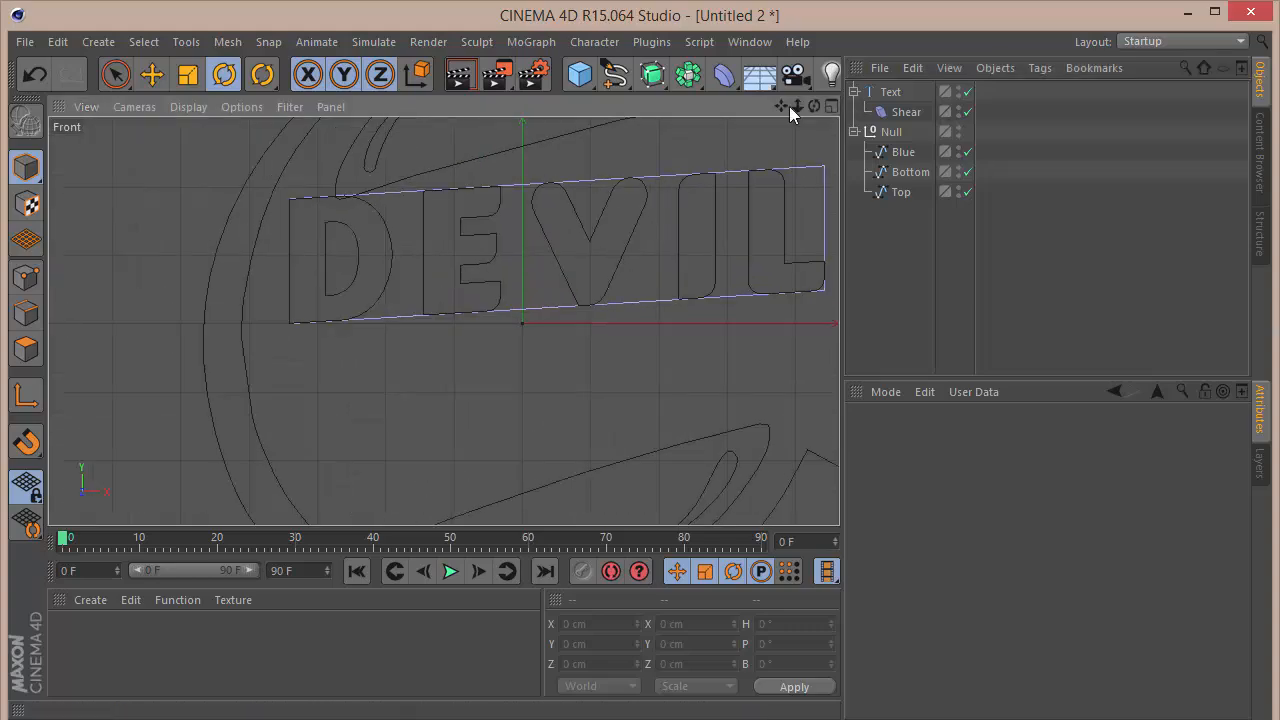
left_click_drag(781, 106, 682, 205)
left_click_drag(443, 321, 456, 305)
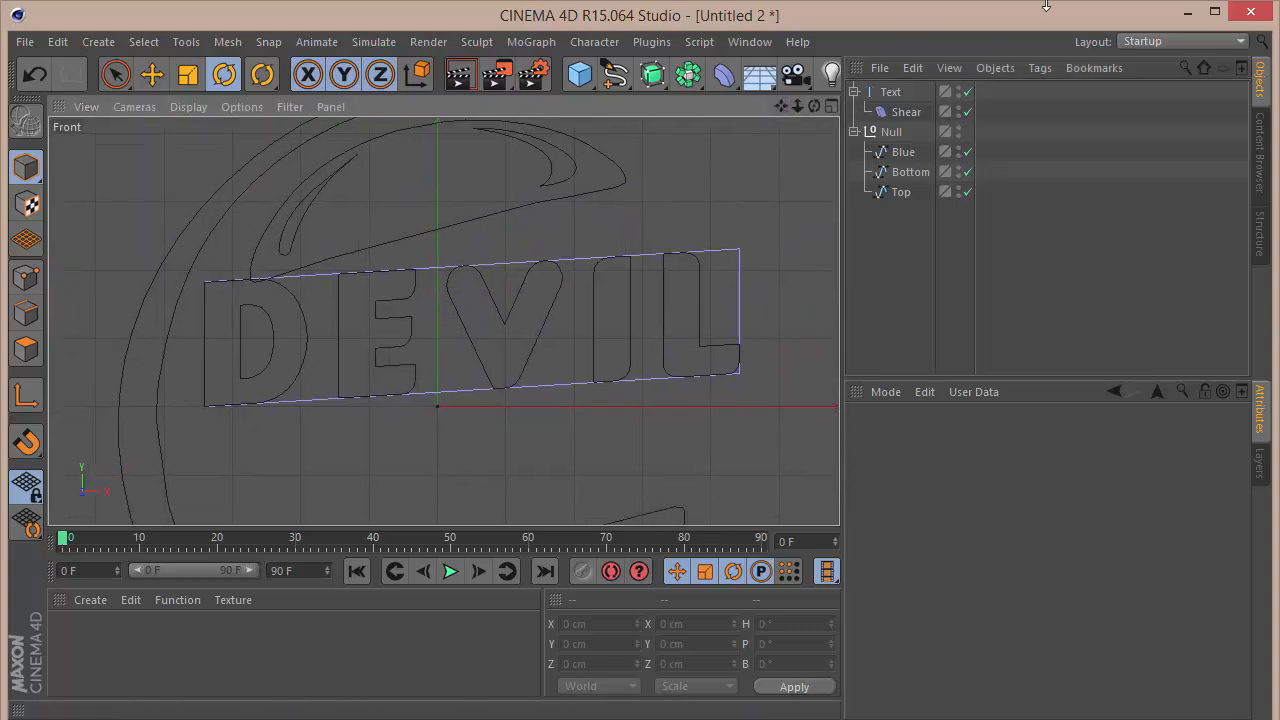
left_click(886, 92)
key("space")
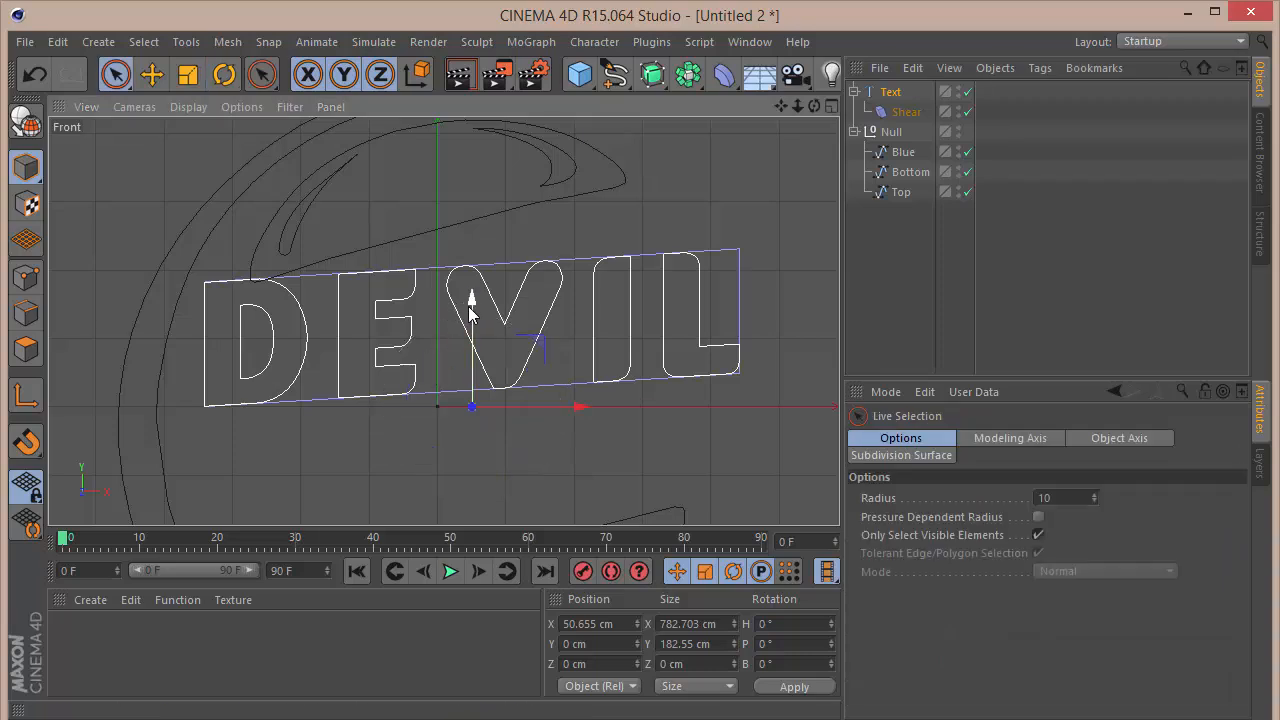
left_click_drag(472, 314, 476, 344)
Step: Increase the DEVIL text's shear strength to about -222% and lower the text along Y to about -56 cm
left_click(906, 112)
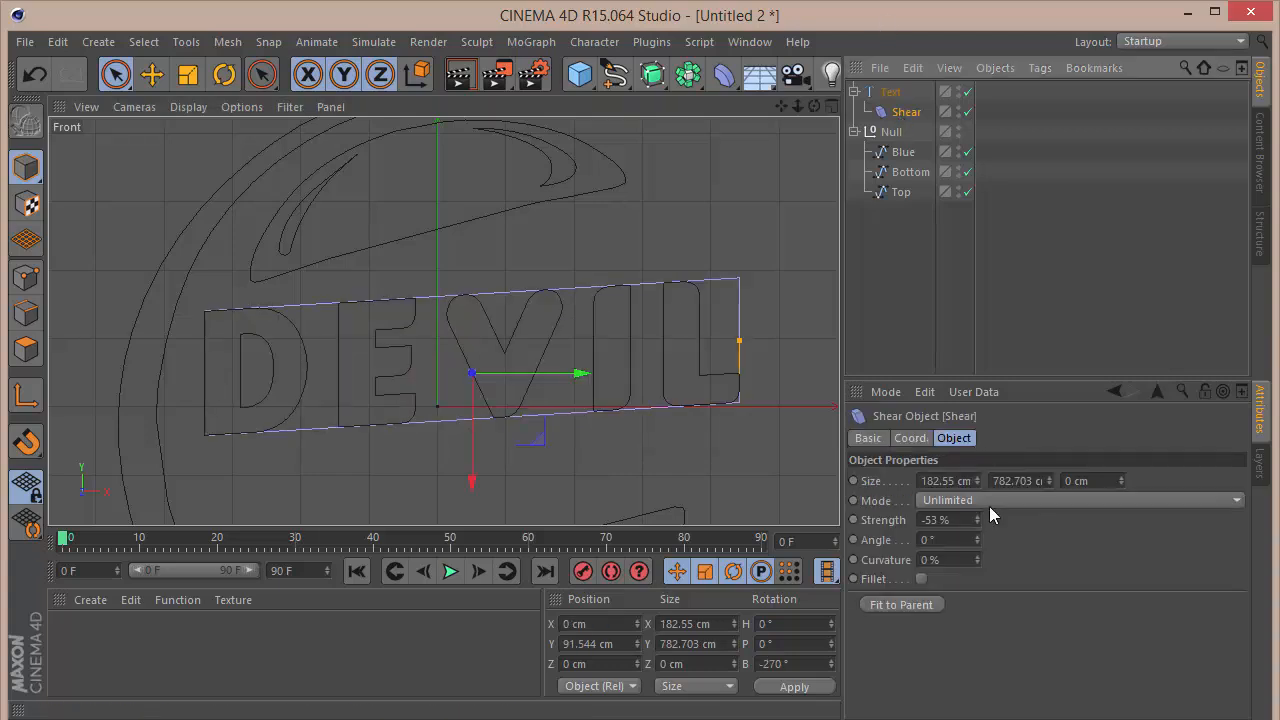
left_click_drag(979, 514, 979, 588)
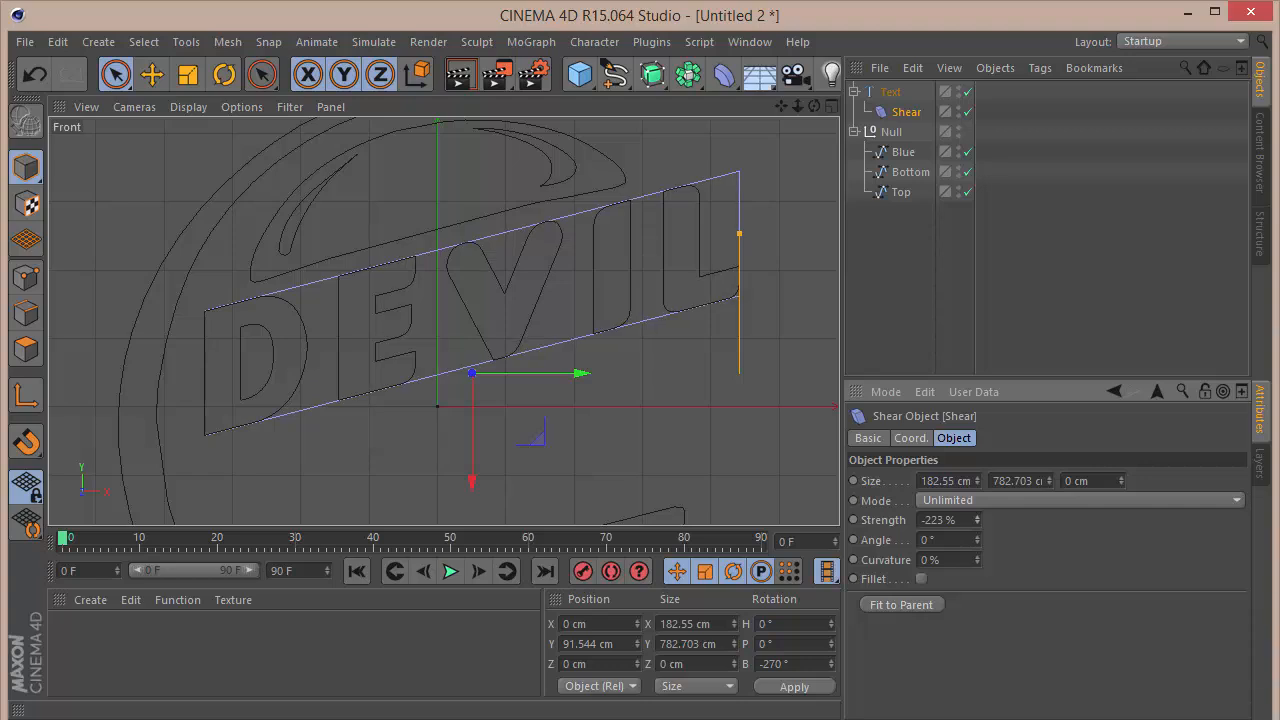
left_click(880, 93)
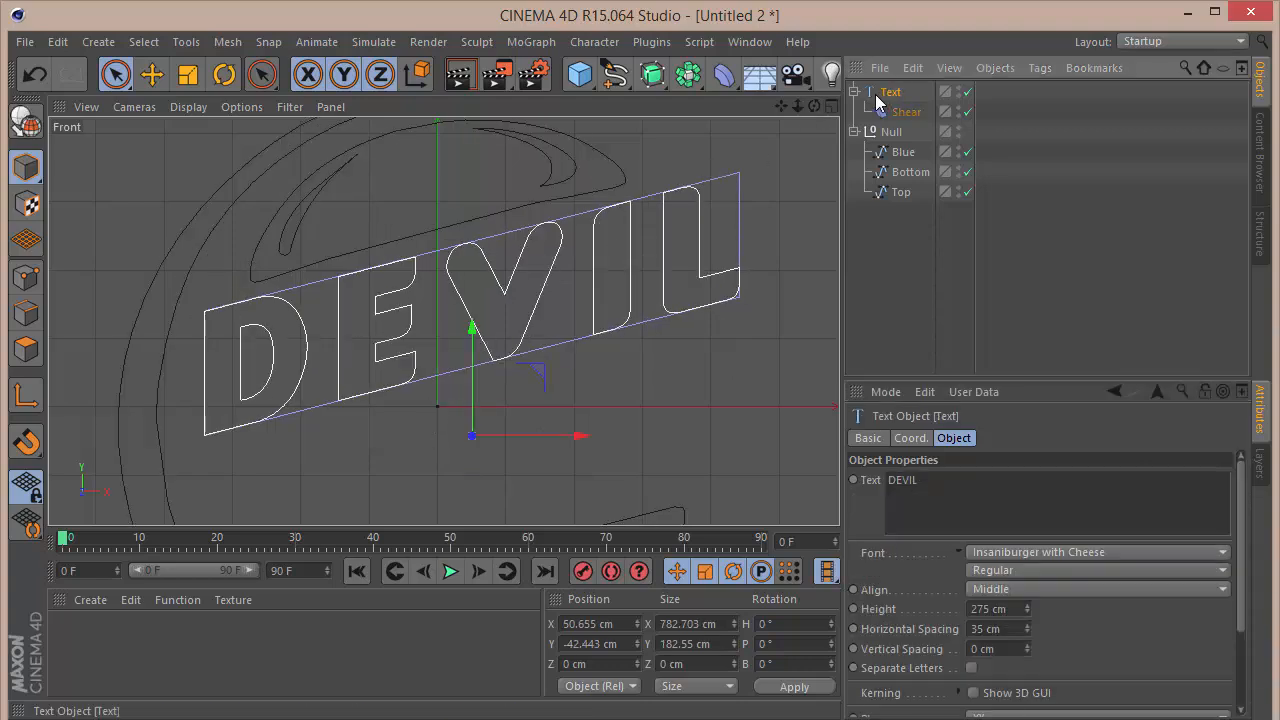
left_click_drag(476, 333, 481, 352)
left_click(914, 337)
Step: Duplicate the DEVIL text together with its Shear deformer and change the copy's text to CUBE
left_click(883, 94)
key("ctrl+c")
key("ctrl+v")
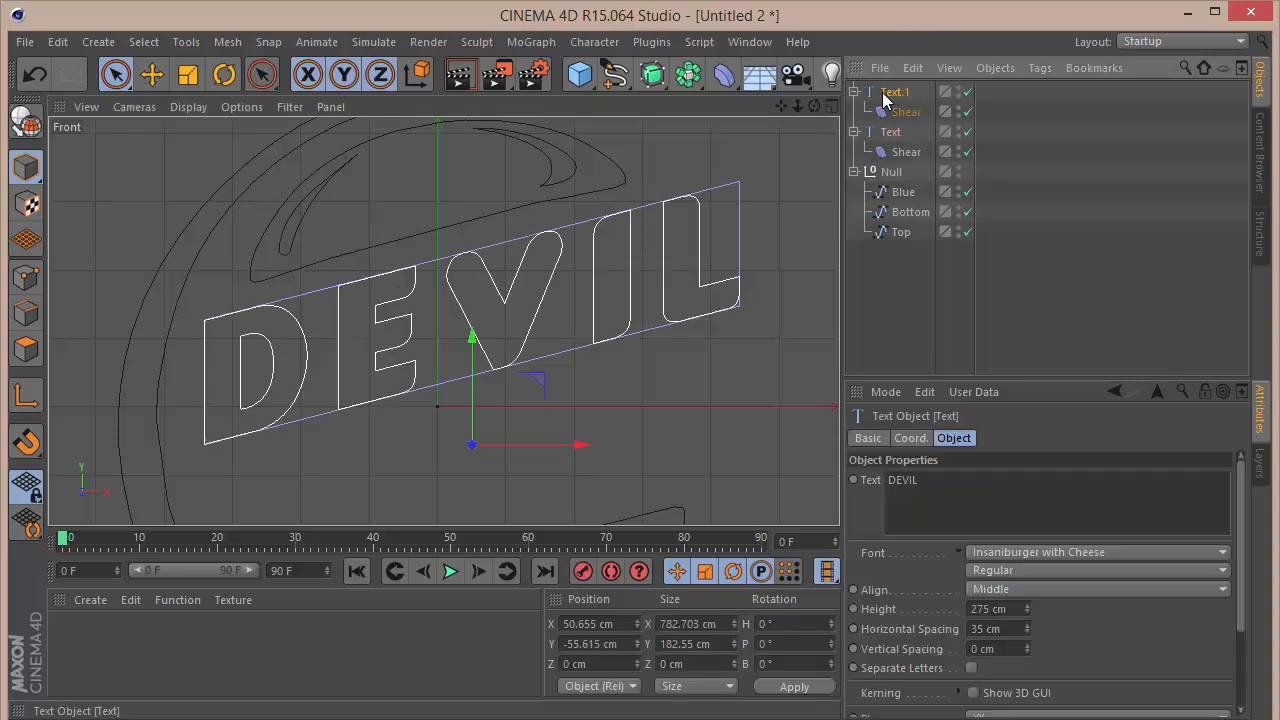
double_click(932, 488)
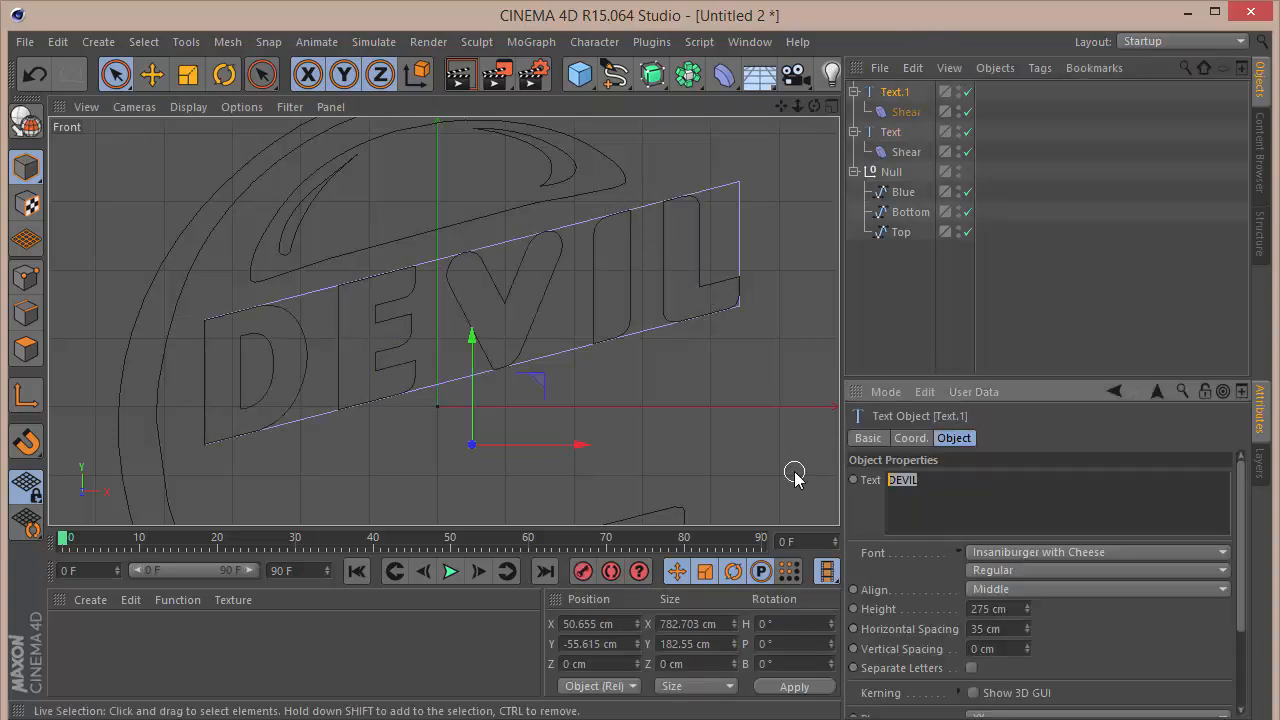
key("ctrl+a")
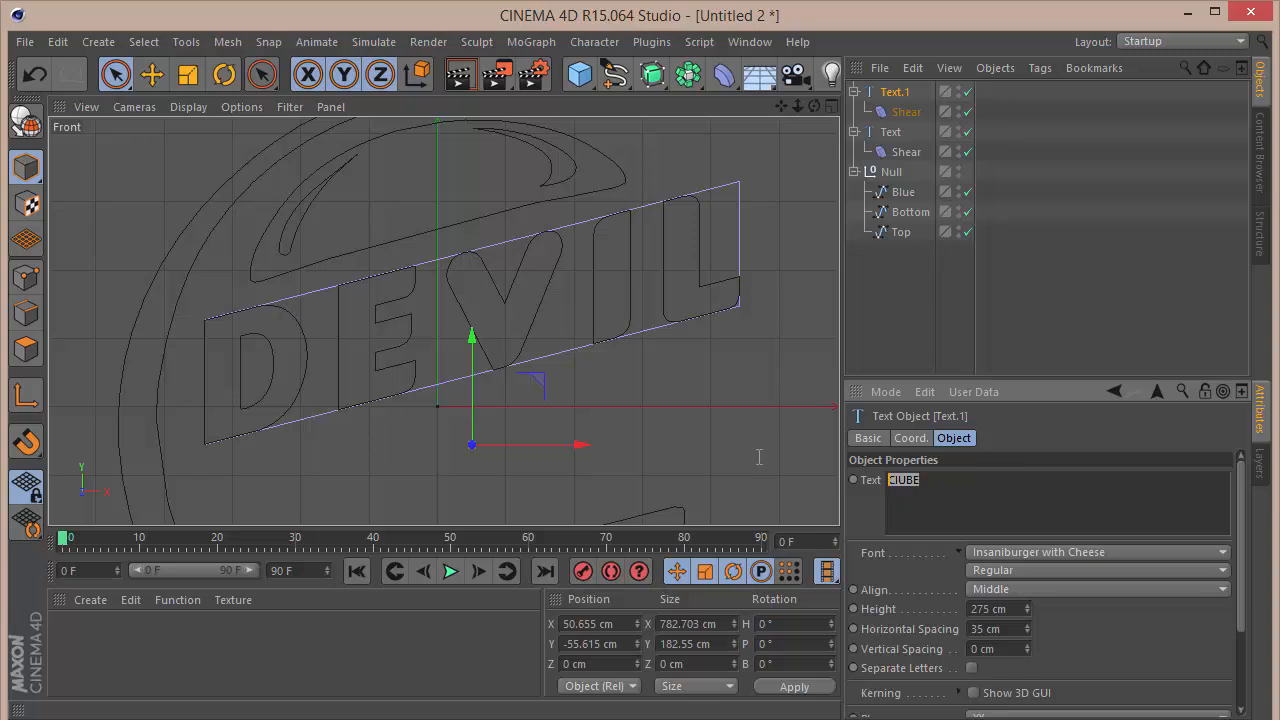
type("CU")
left_click(1089, 615)
left_click(902, 94)
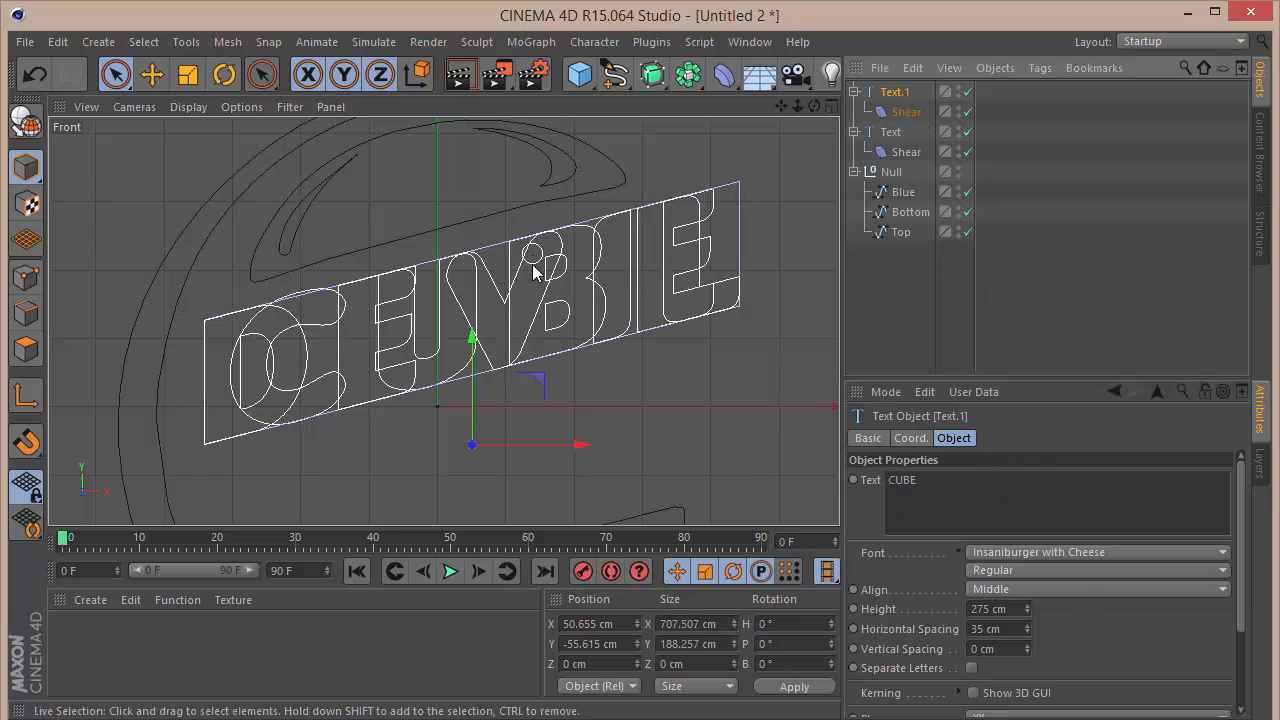
Step: Move the CUBE text down along Y to about -293 cm, below the DEVIL text
left_click_drag(472, 337, 473, 482)
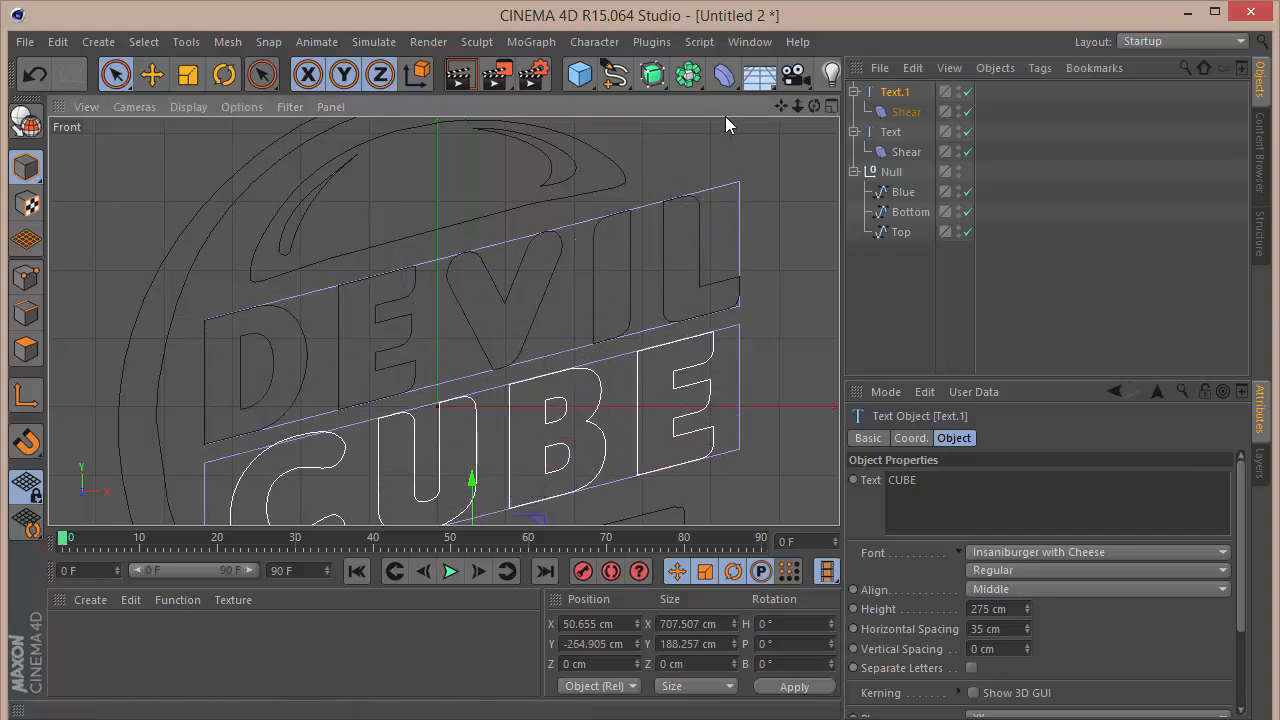
left_click_drag(781, 105, 443, 320)
left_click_drag(499, 352, 497, 367)
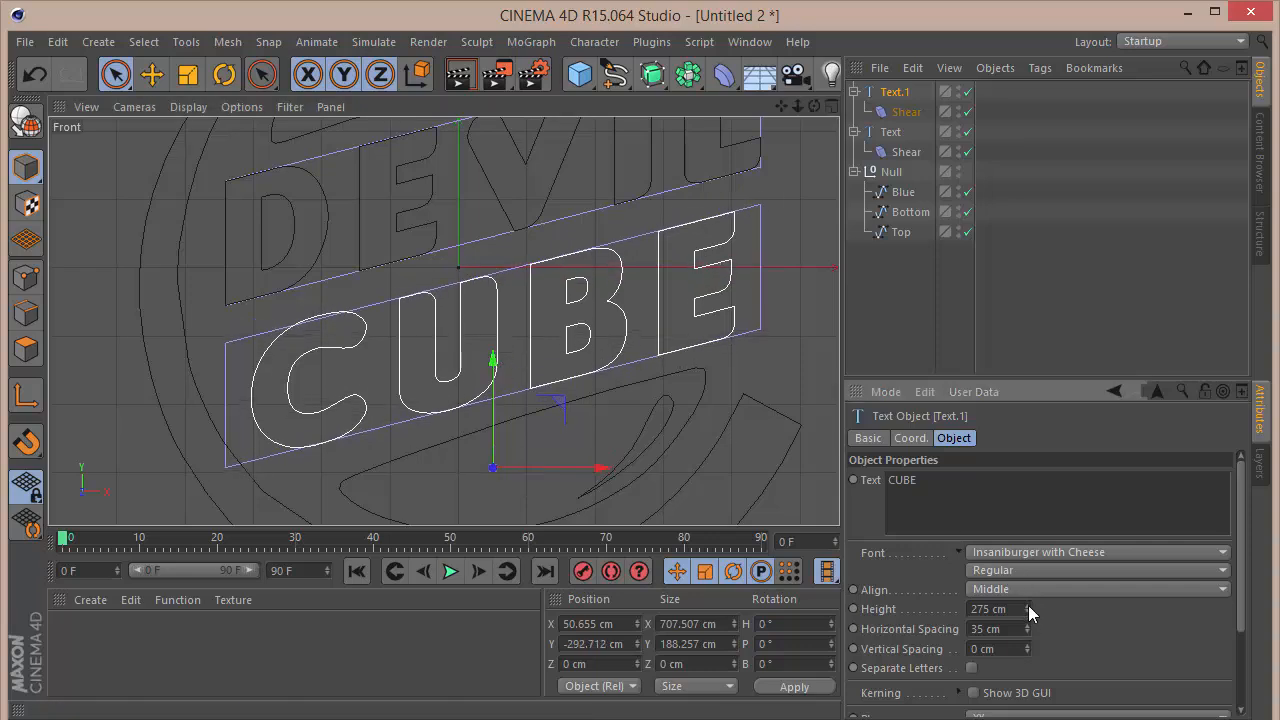
Step: Set the strength of the CUBE text's Shear deformer to -244%
left_click_drag(1028, 606, 1029, 637)
key("ctrl+z")
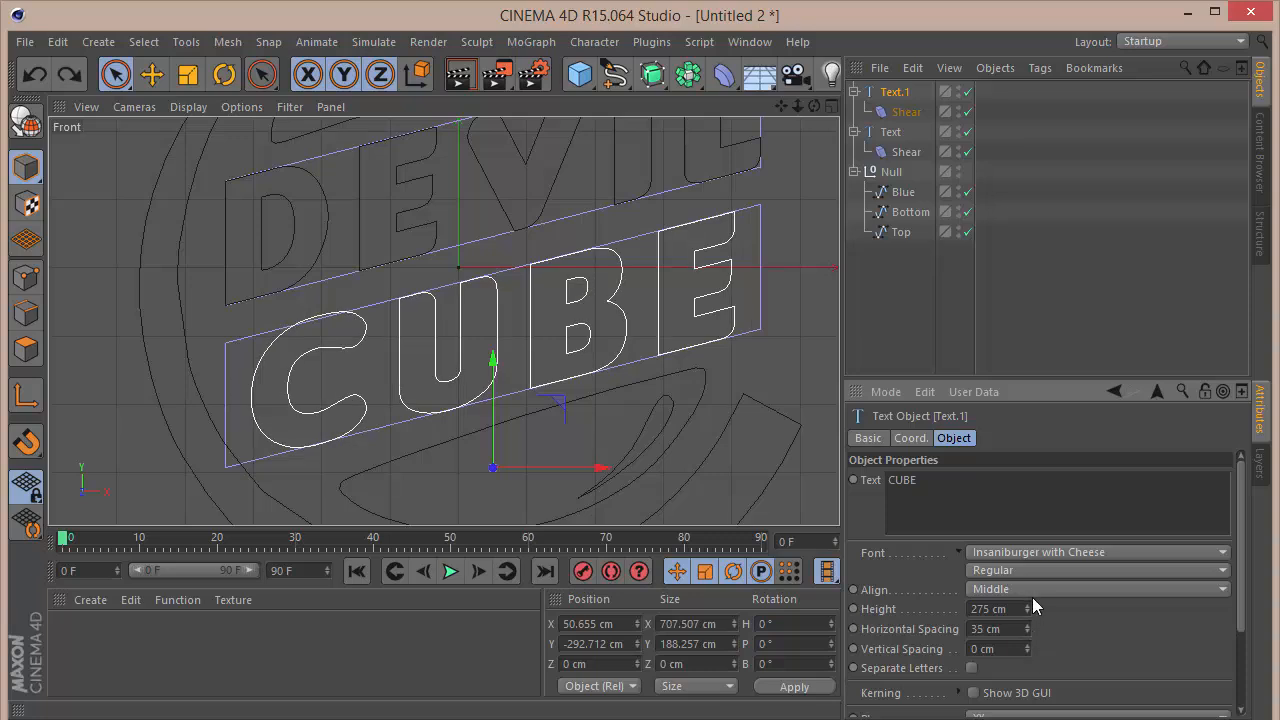
left_click(900, 112)
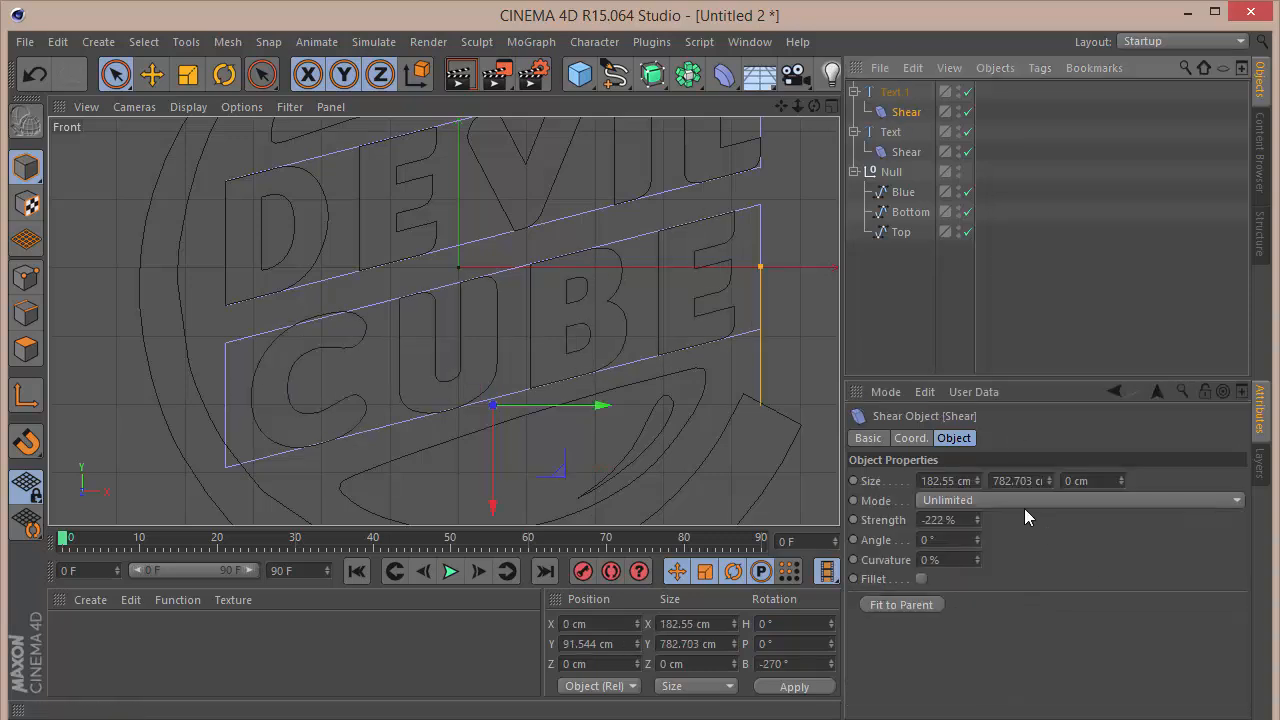
left_click_drag(977, 519, 977, 531)
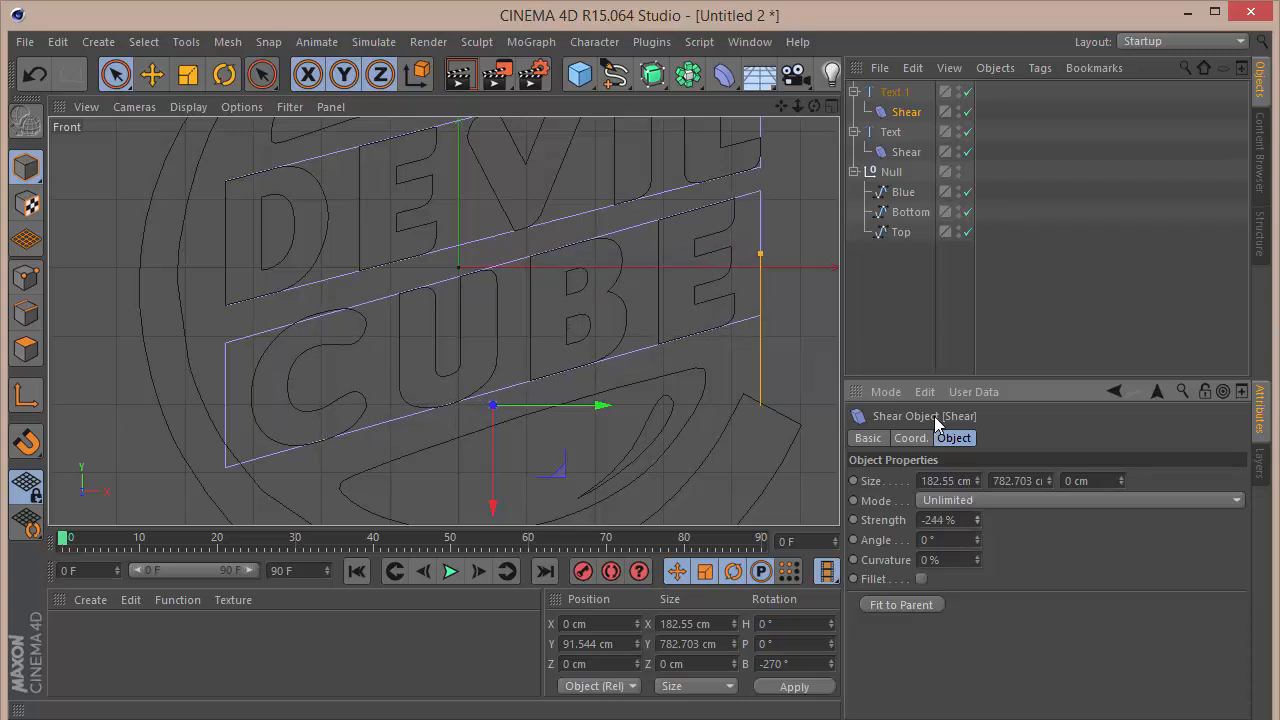
Step: Set the CUBE text's height to 320 cm and horizontal spacing to 16 cm, and lower it along Y to about -310 cm
left_click(897, 92)
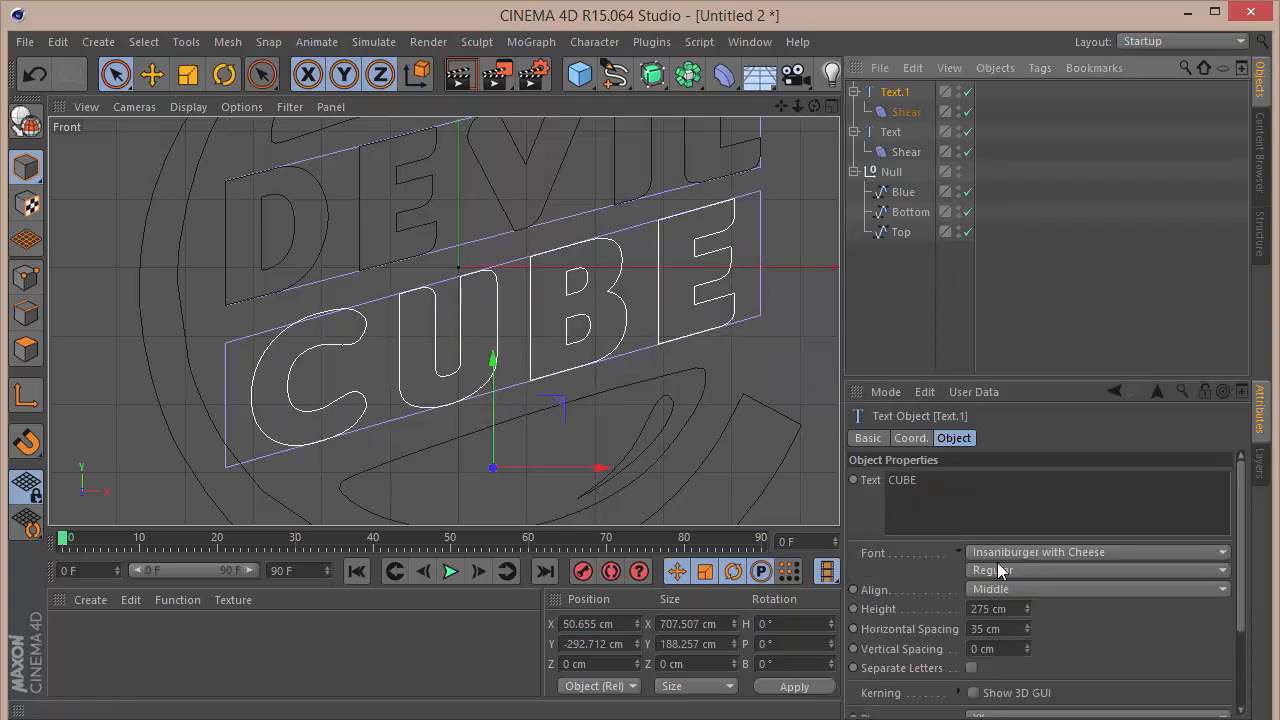
mouse_move(1026, 606)
left_mouse_down()
mouse_move(1026, 587)
mouse_move(1026, 605)
left_mouse_up()
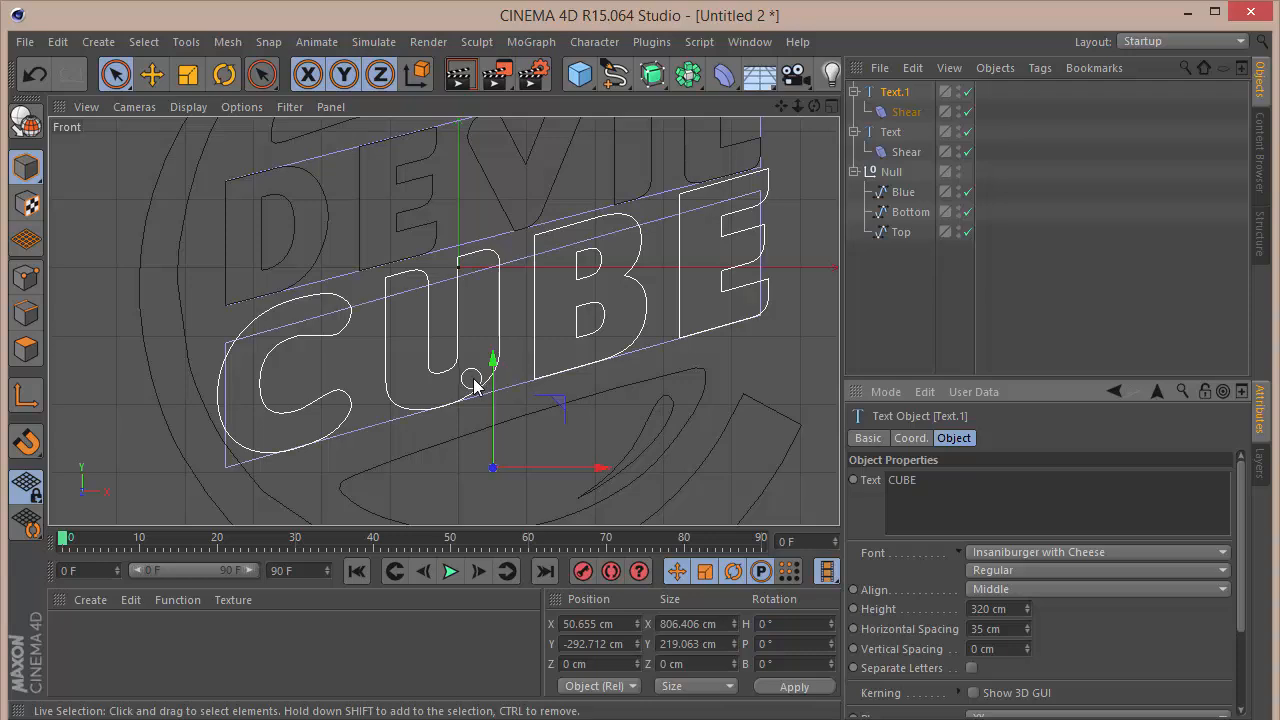
left_click_drag(493, 380, 494, 392)
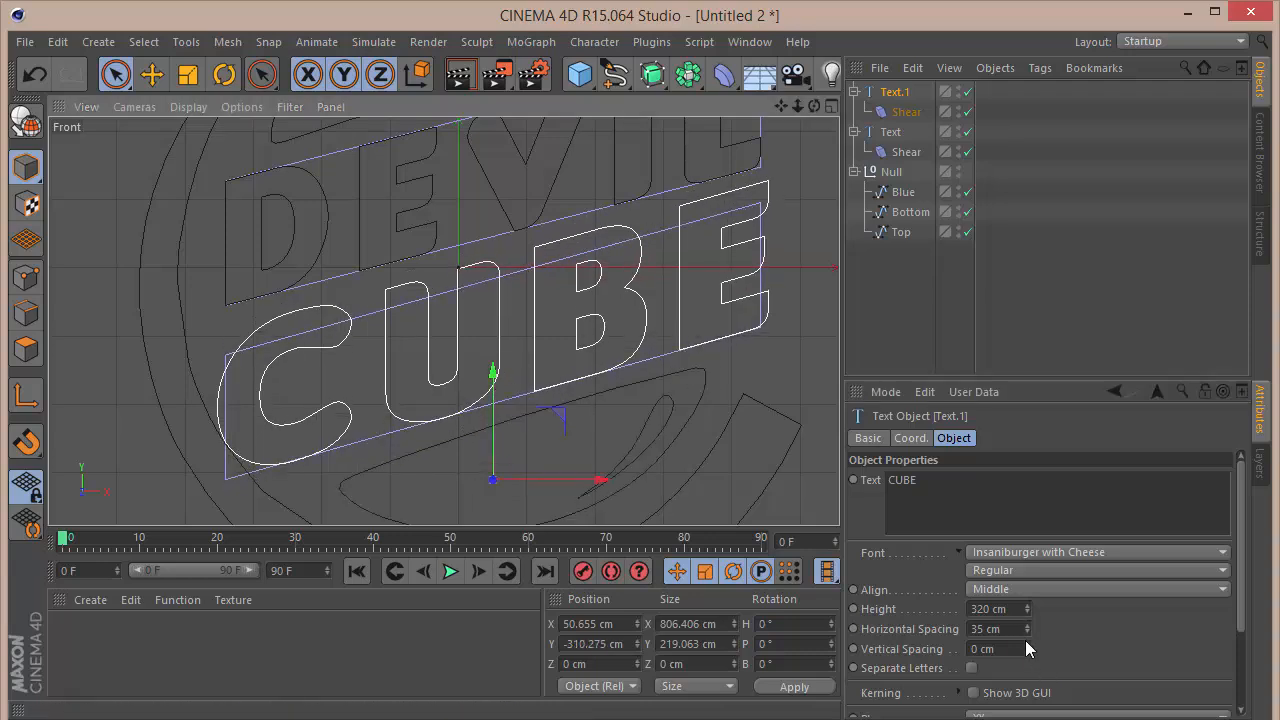
left_click_drag(1026, 628, 1027, 634)
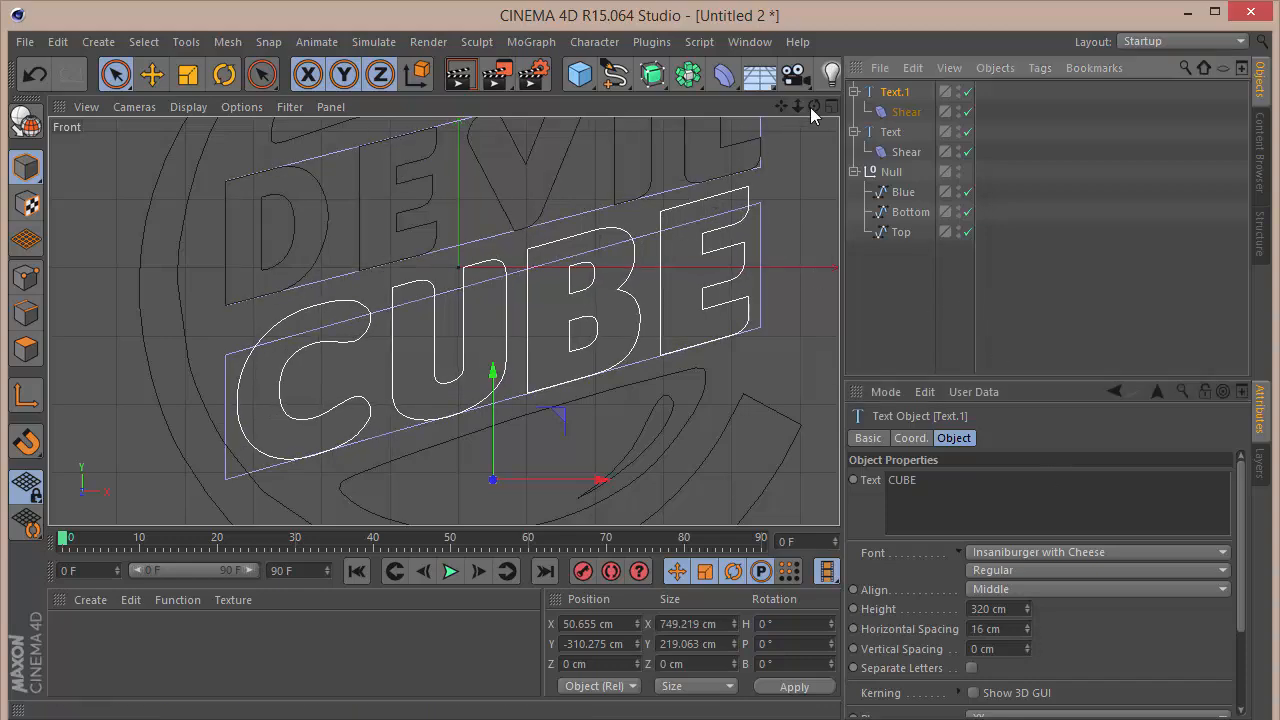
left_click_drag(797, 106, 747, 107)
left_click(722, 232)
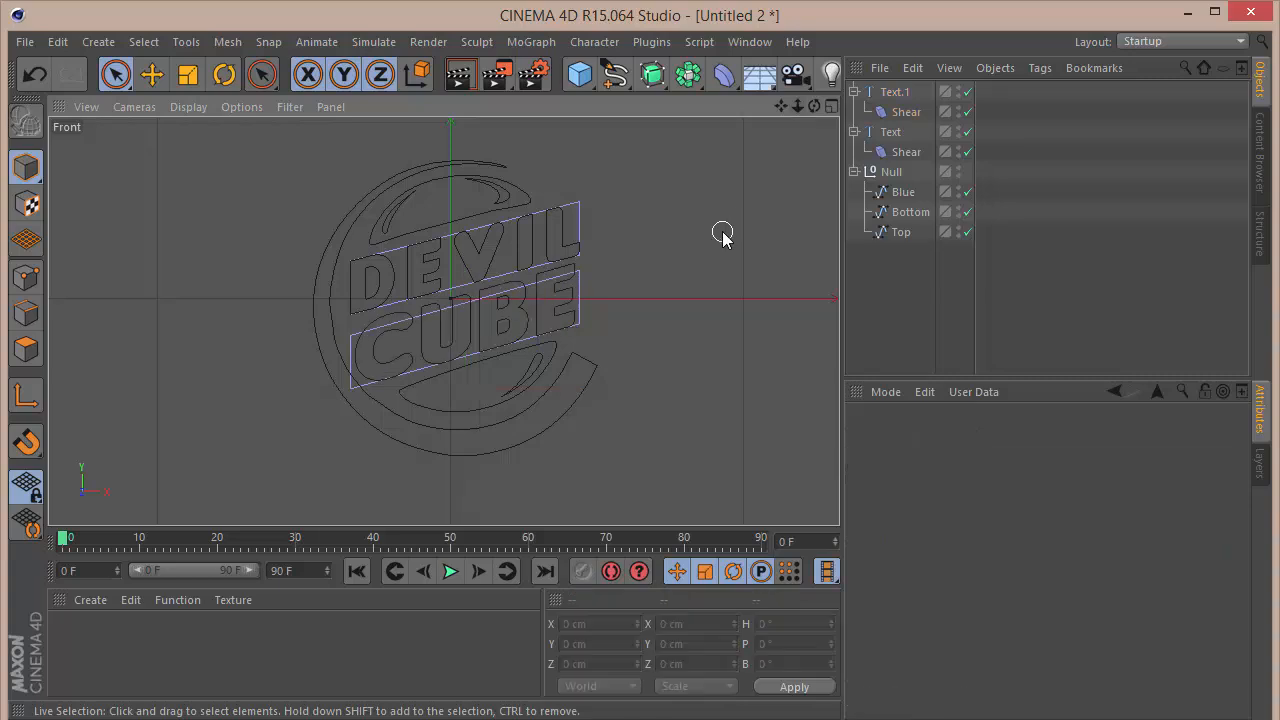
Step: Switch to the perspective view and hide both Shear deformers in the viewport, leaving their effect on the text active
key("F1")
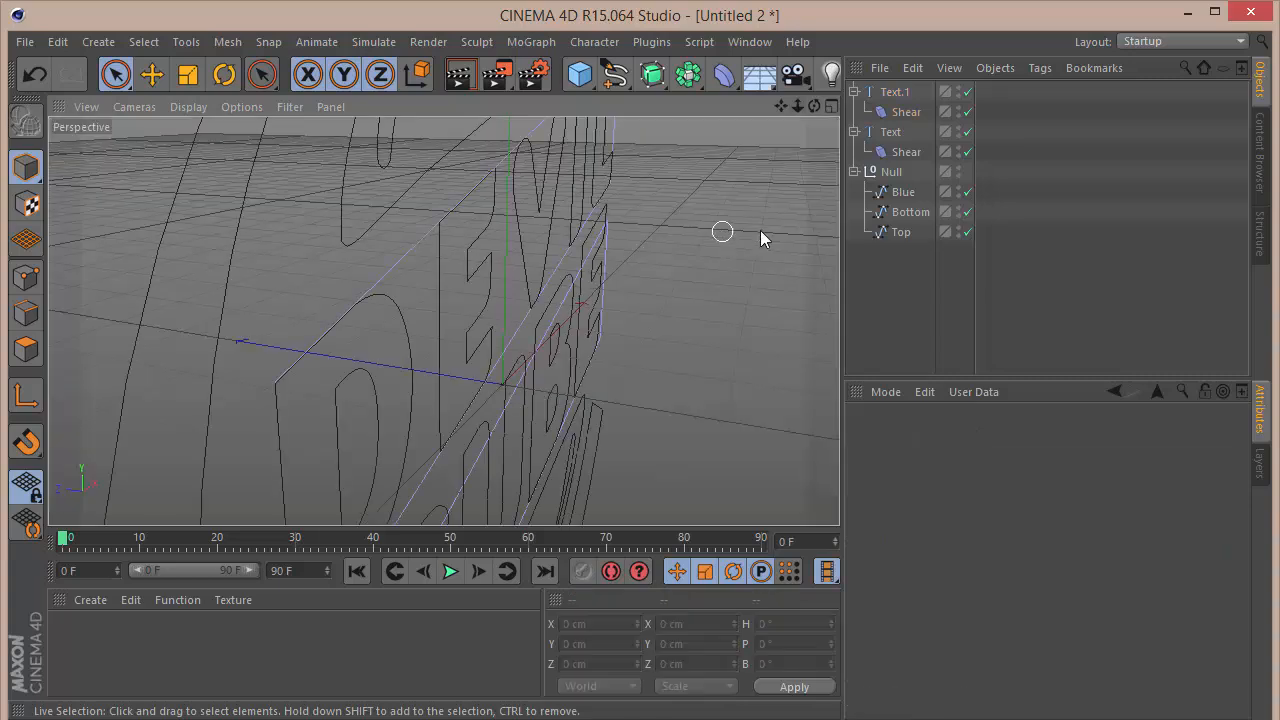
left_click(959, 108)
left_click(959, 108)
left_click(959, 149)
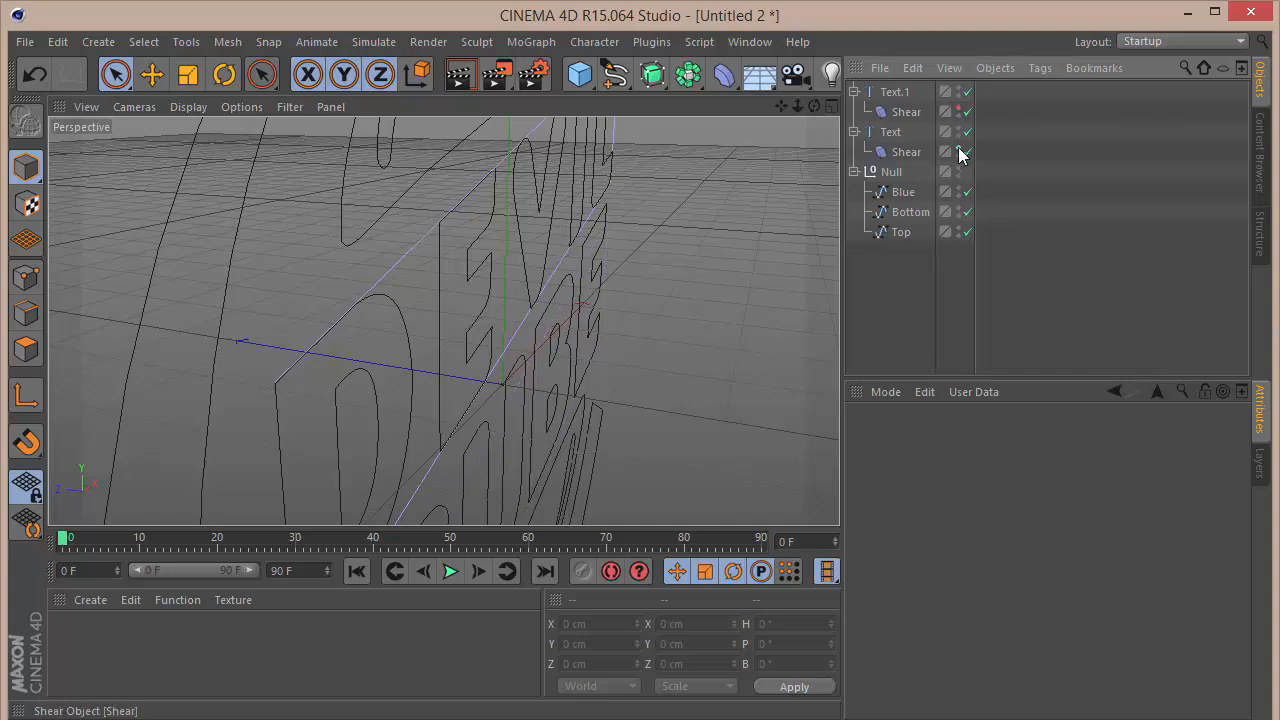
left_click(959, 149)
left_click_drag(814, 106, 714, 112)
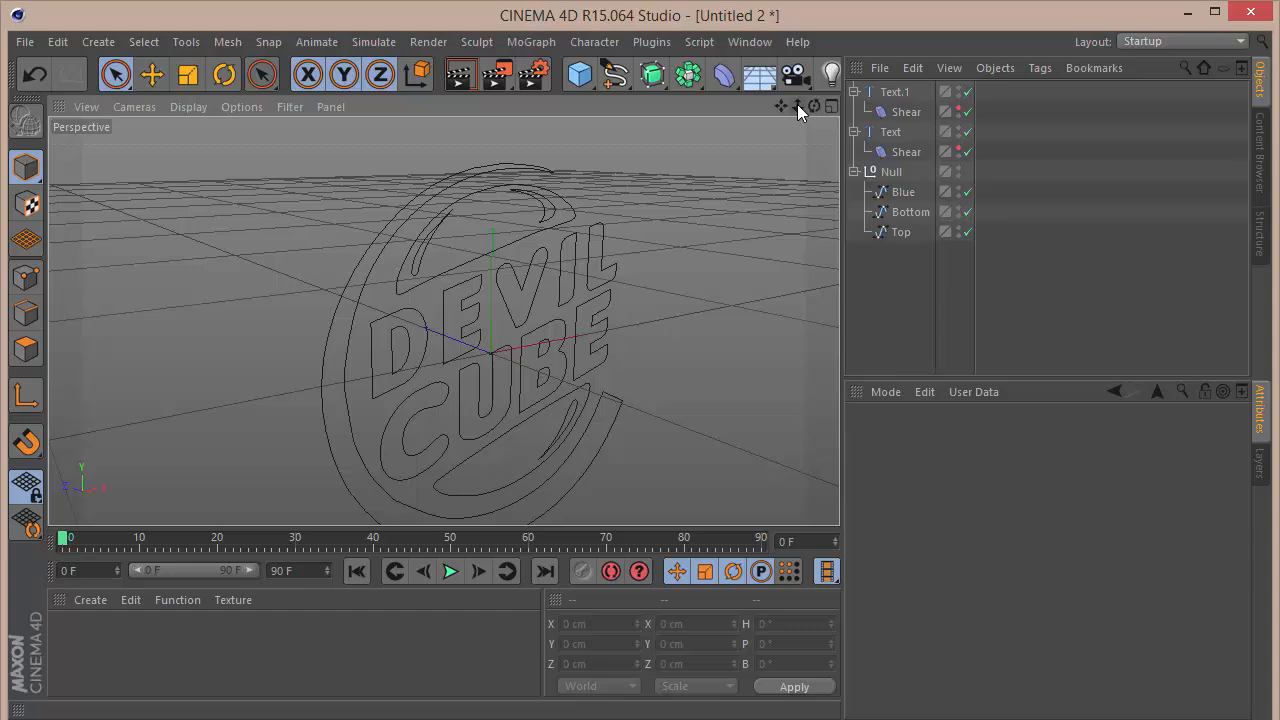
mouse_move(814, 106)
left_mouse_down()
mouse_move(724, 78)
mouse_move(730, 98)
mouse_move(580, 116)
mouse_move(812, 112)
left_mouse_up()
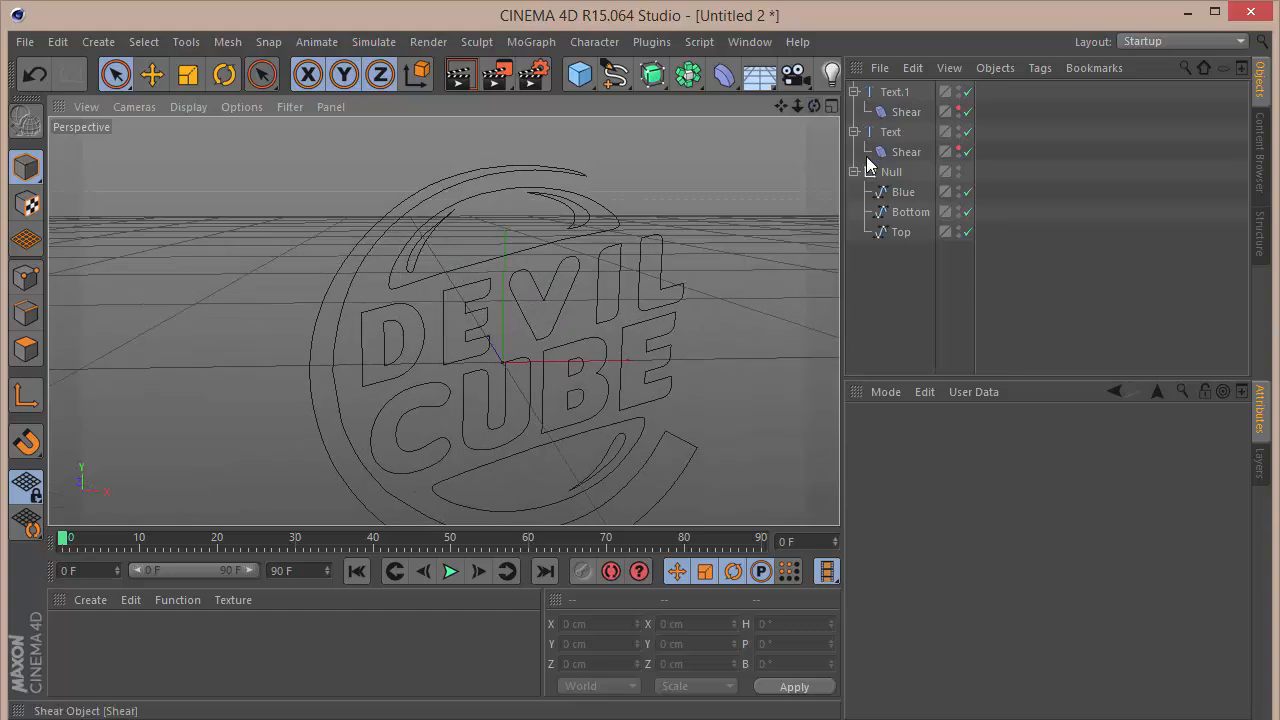
Step: Take the Blue, Bottom and Top splines out of the Null and delete the empty Null
left_click_drag(900, 232, 888, 188)
left_click(898, 213)
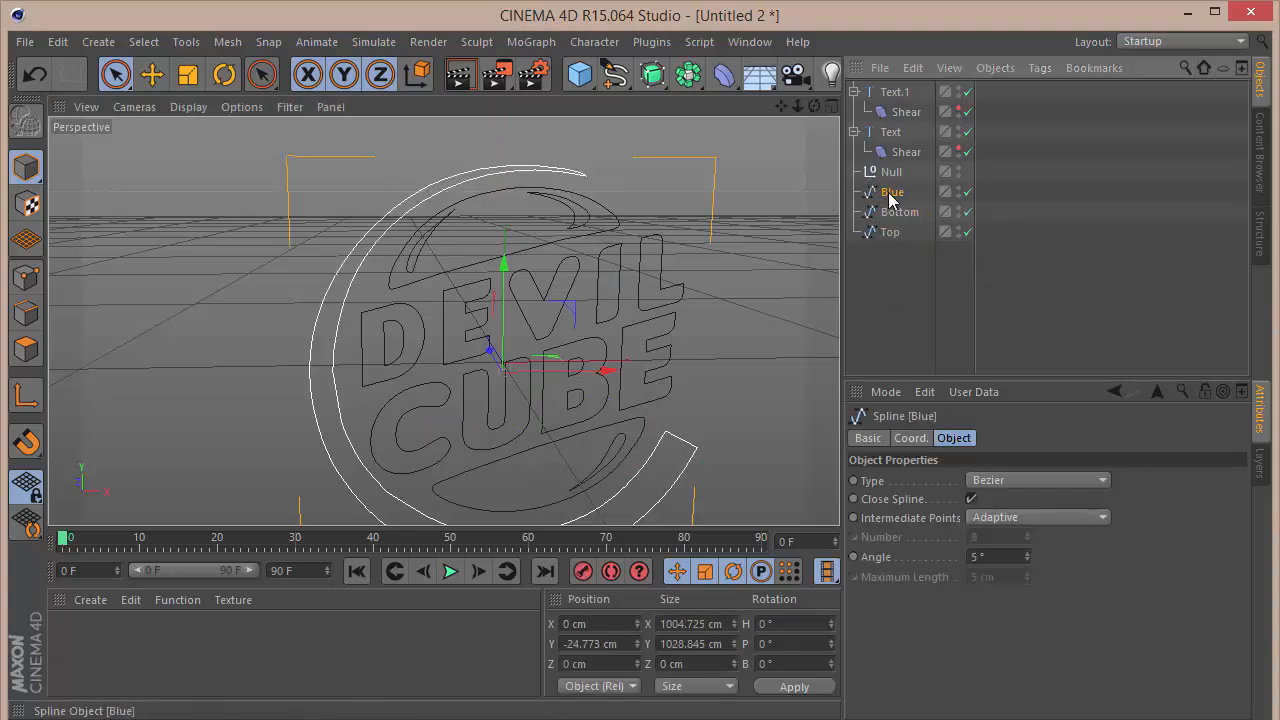
left_click(890, 172)
key("Delete")
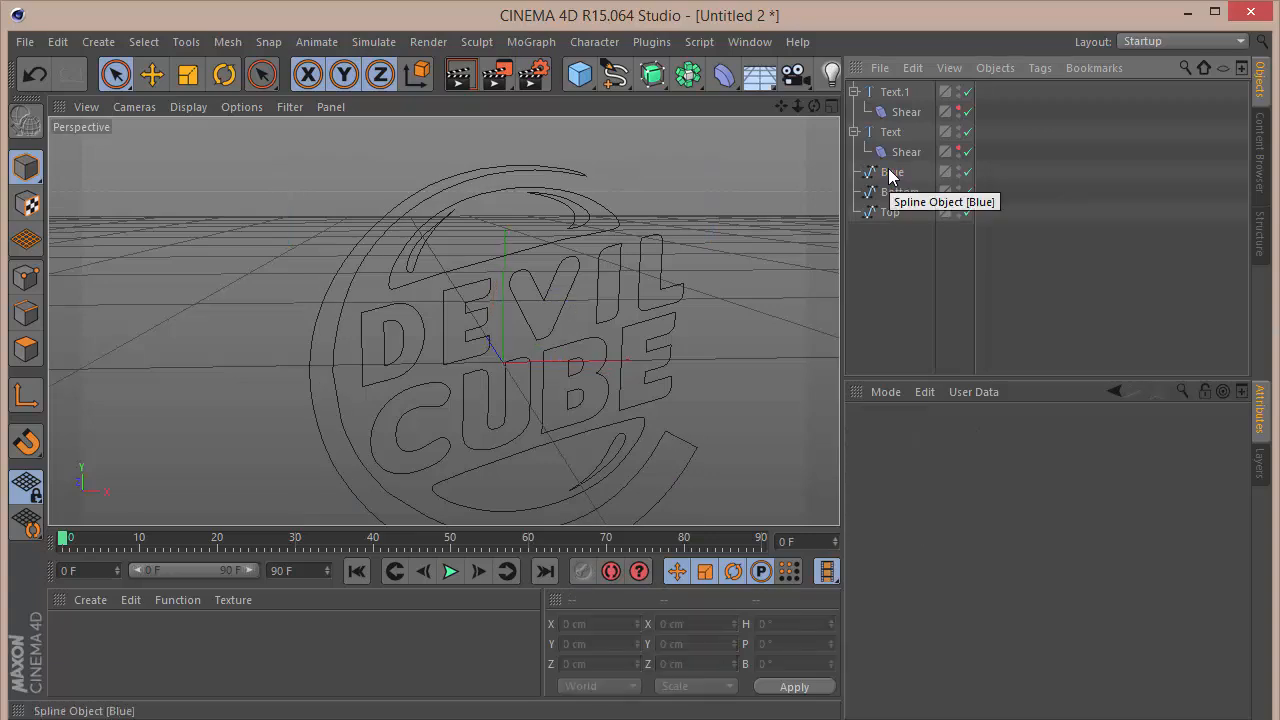
Step: Add an Extrude object and make four copies of it
left_click(654, 76)
left_click(884, 105)
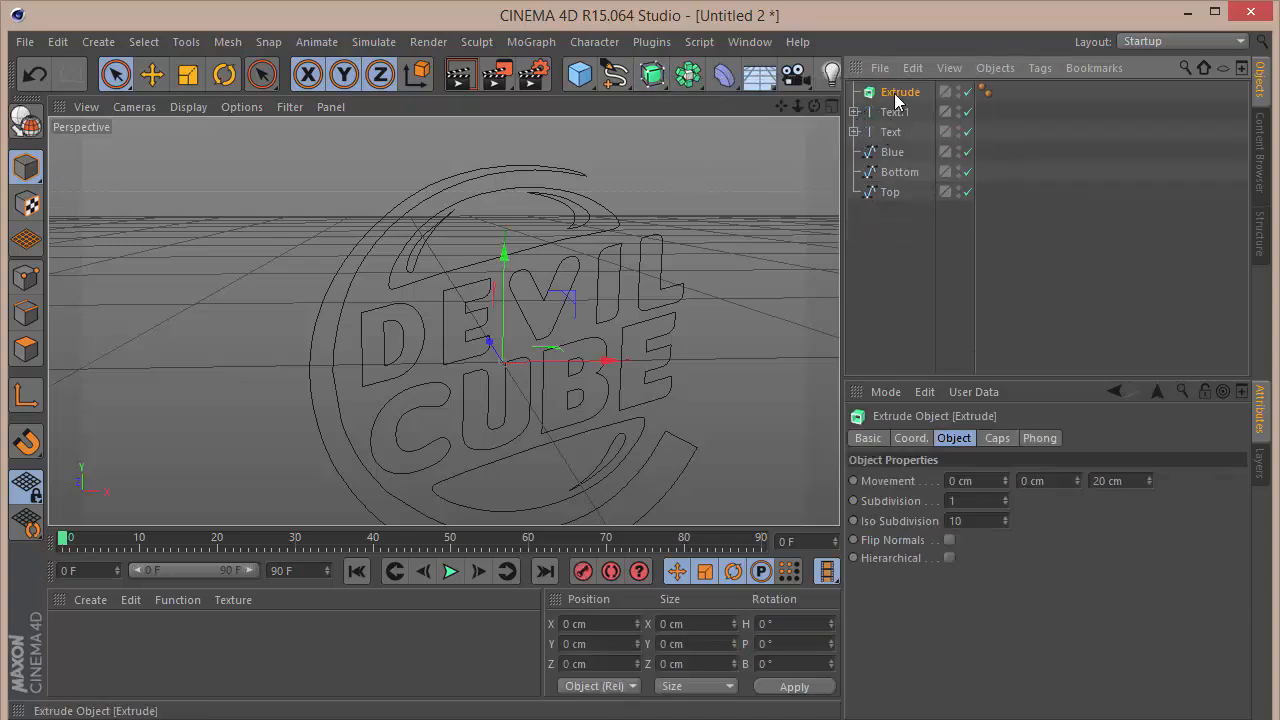
key("ctrl+c")
key("ctrl+v")
key("ctrl+v")
key("ctrl+v")
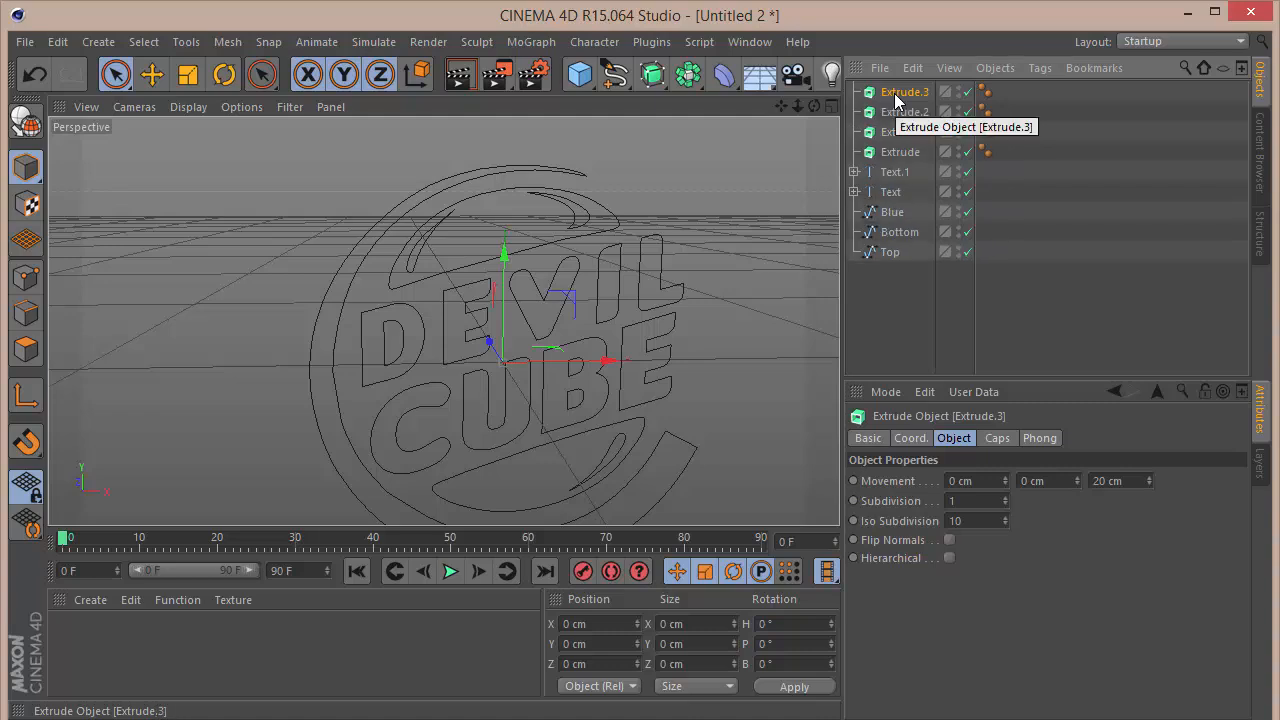
key("ctrl+v")
Step: Nest the CUBE text, DEVIL text, Blue, Top and Bottom splines each under its own Extrude object and collapse the hierarchies
left_click_drag(900, 193, 904, 95)
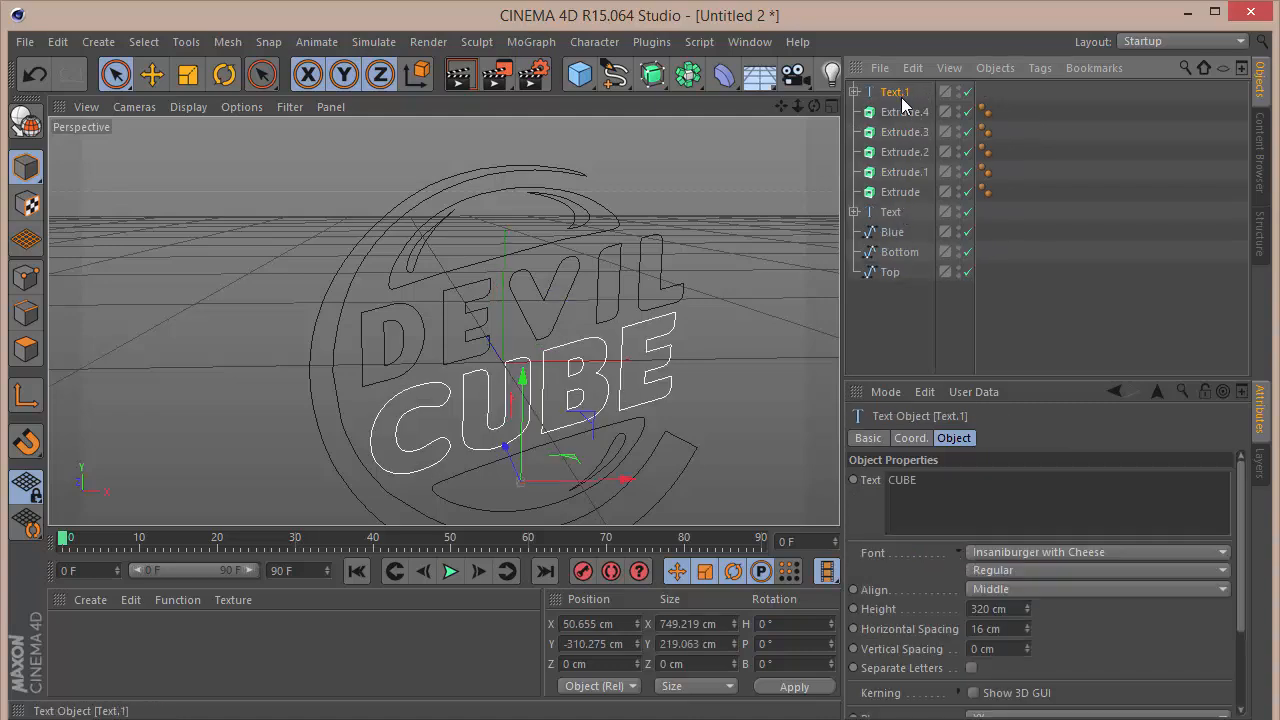
left_click_drag(892, 212, 895, 135)
mouse_move(893, 236)
left_mouse_down()
mouse_move(900, 178)
mouse_move(893, 270)
mouse_move(903, 215)
left_mouse_up()
left_click(903, 215)
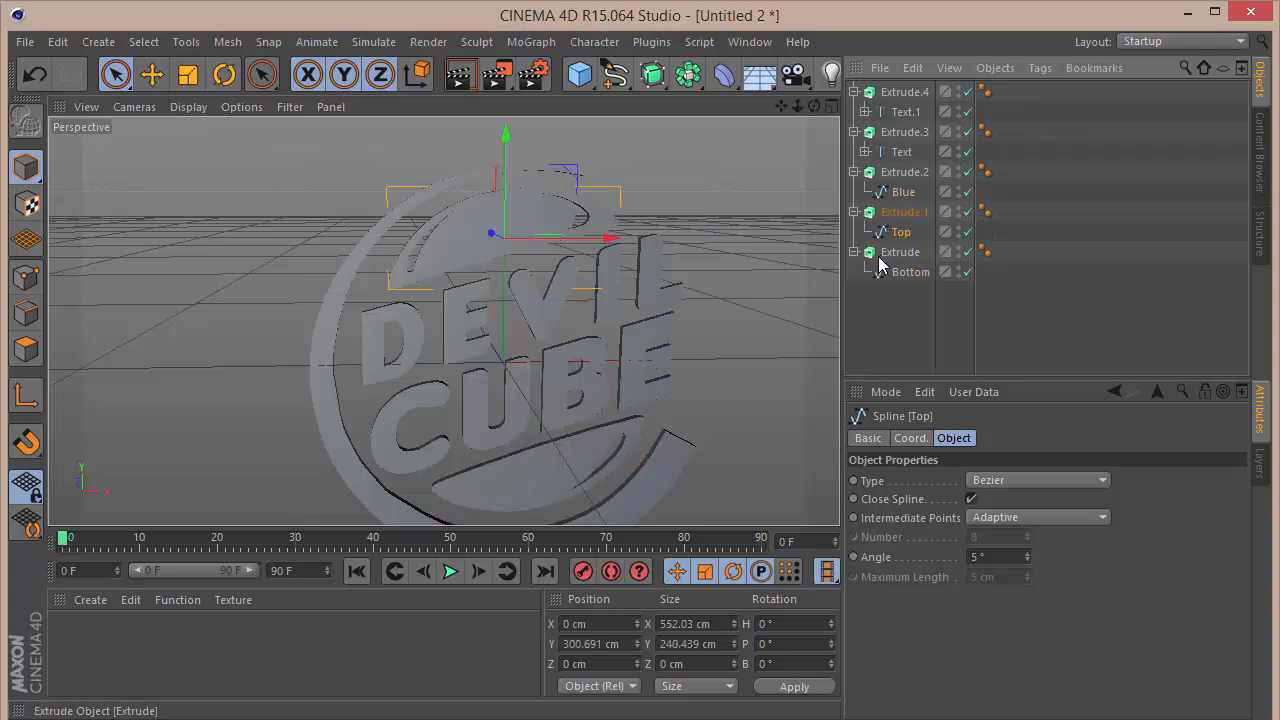
left_click(854, 252)
left_click(854, 212)
left_click(854, 174)
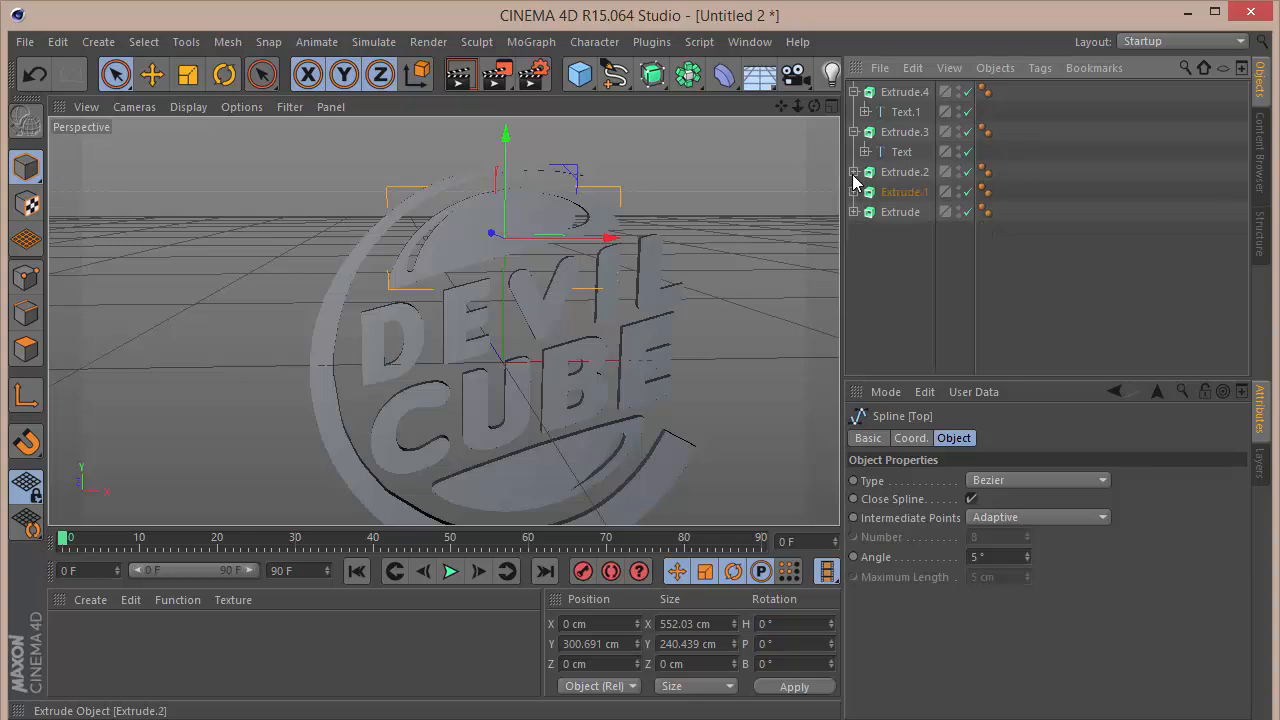
left_click(854, 132)
left_click(854, 92)
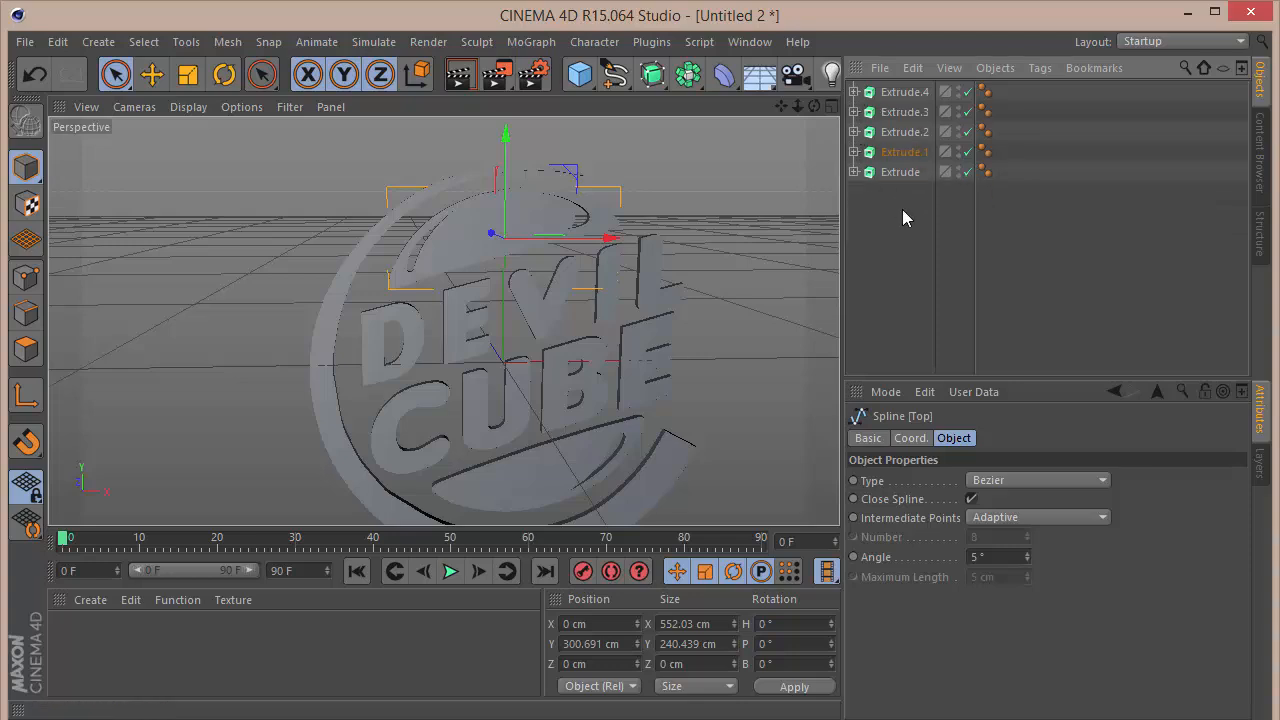
Step: Set the Z extrusion depth of all five Extrude objects to 50 cm
key("ctrl+a")
left_click_drag(898, 192, 897, 88)
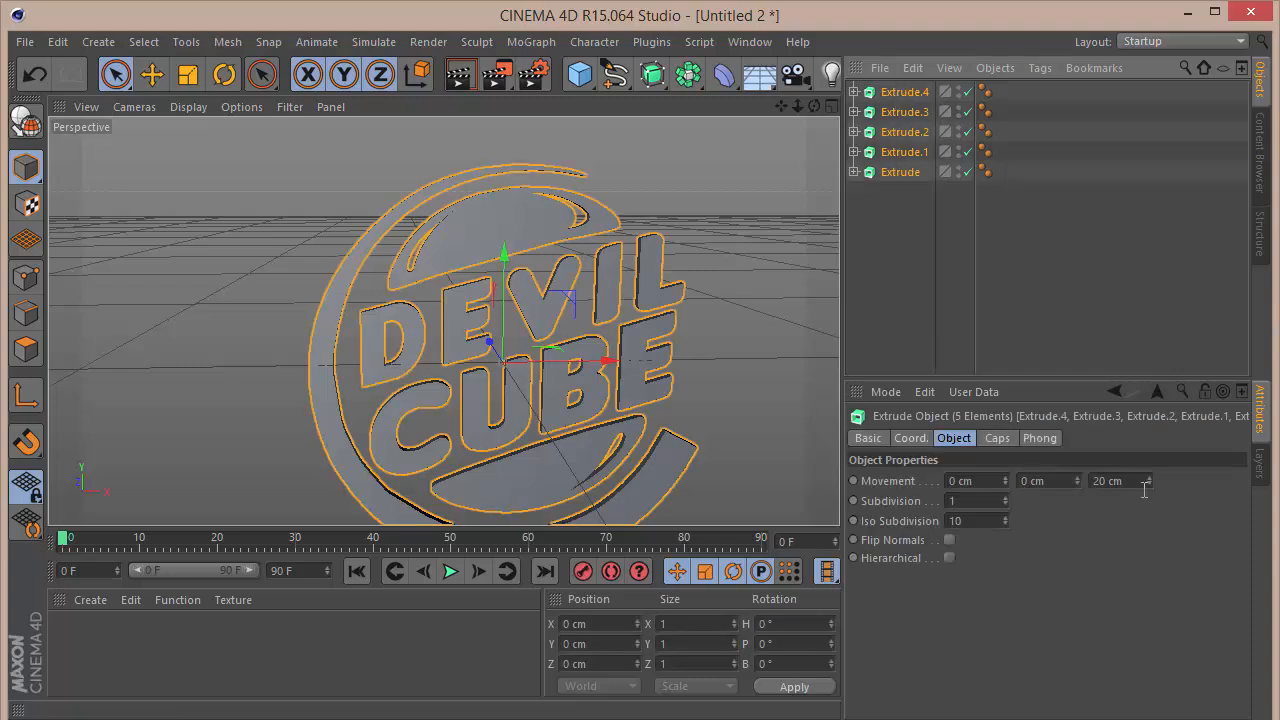
double_click(1110, 481)
type("50")
key("Return")
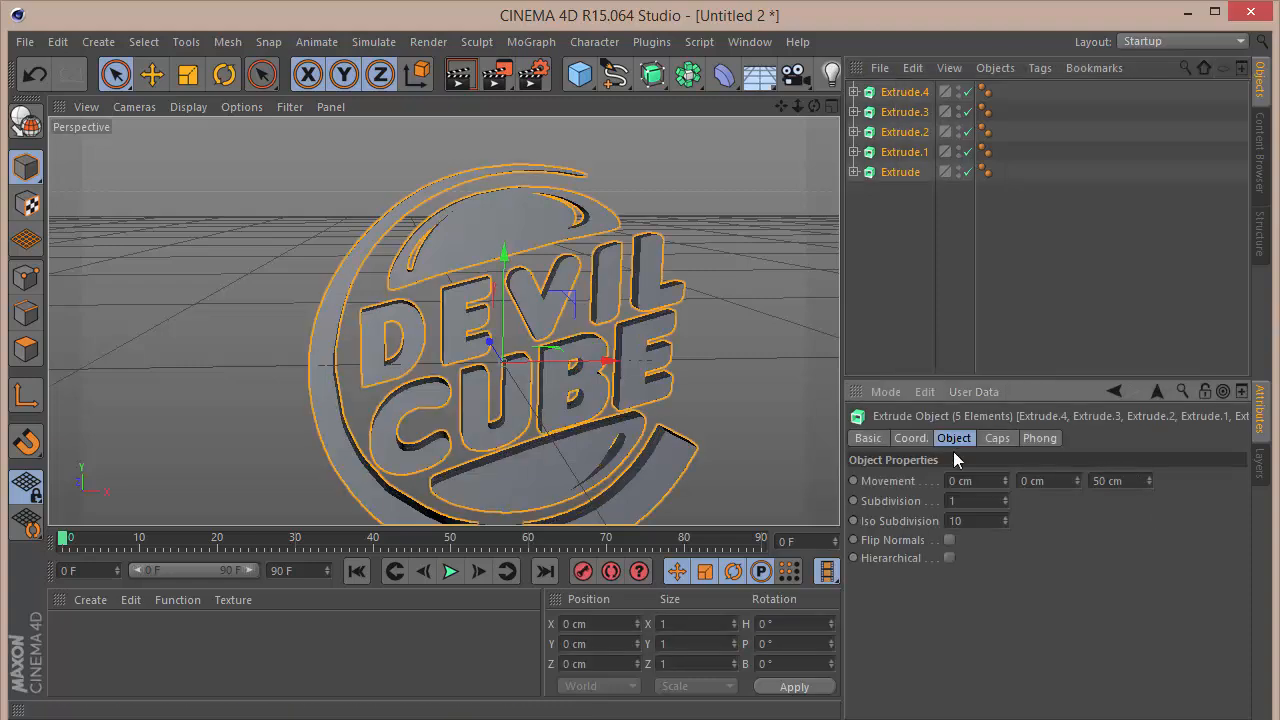
Step: Give all five Extrude objects Fillet Caps at start and end, each with 3 steps and a 3 cm radius
left_click(1007, 437)
left_click(996, 484)
left_click(994, 560)
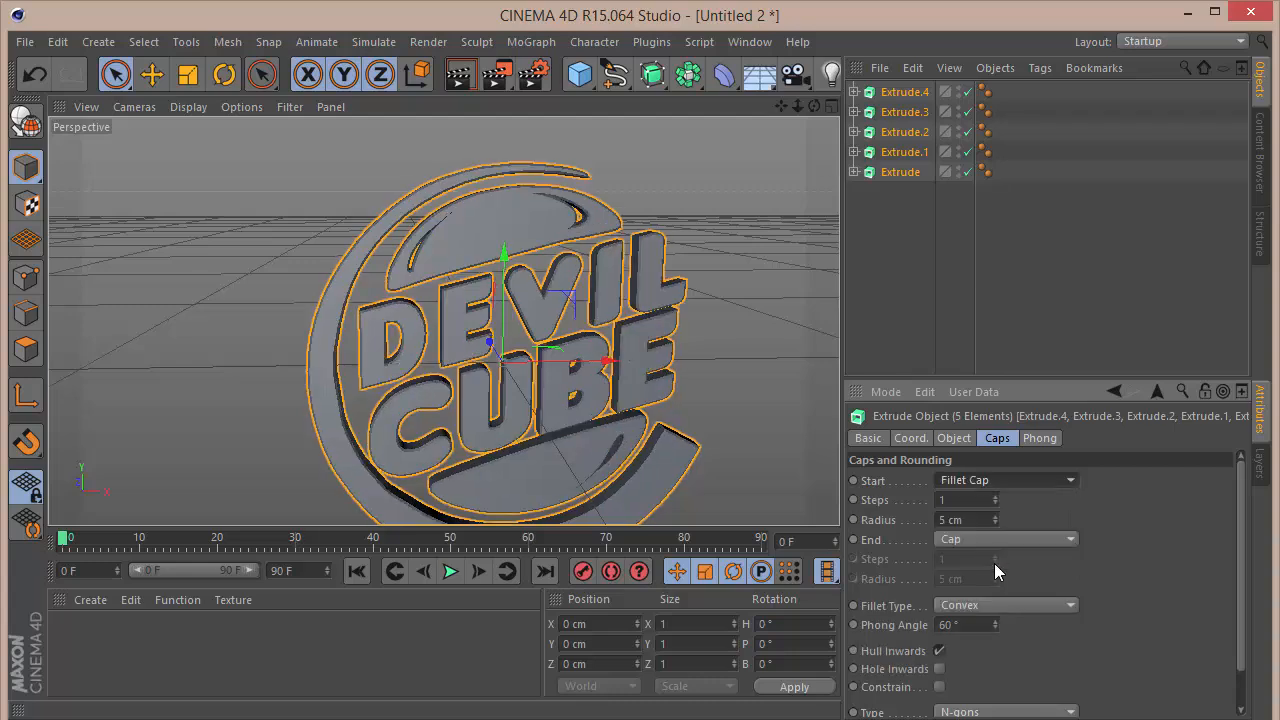
left_click(993, 540)
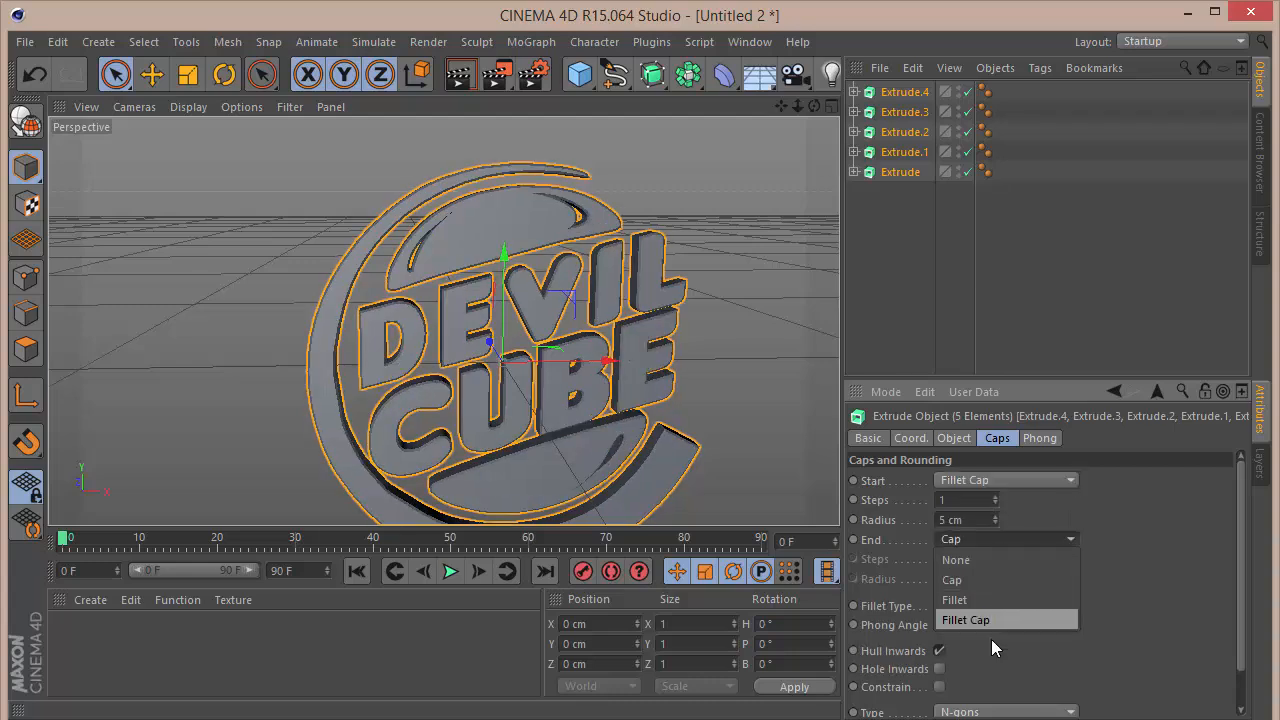
left_click(991, 618)
left_click(968, 499)
type("3")
key("Tab")
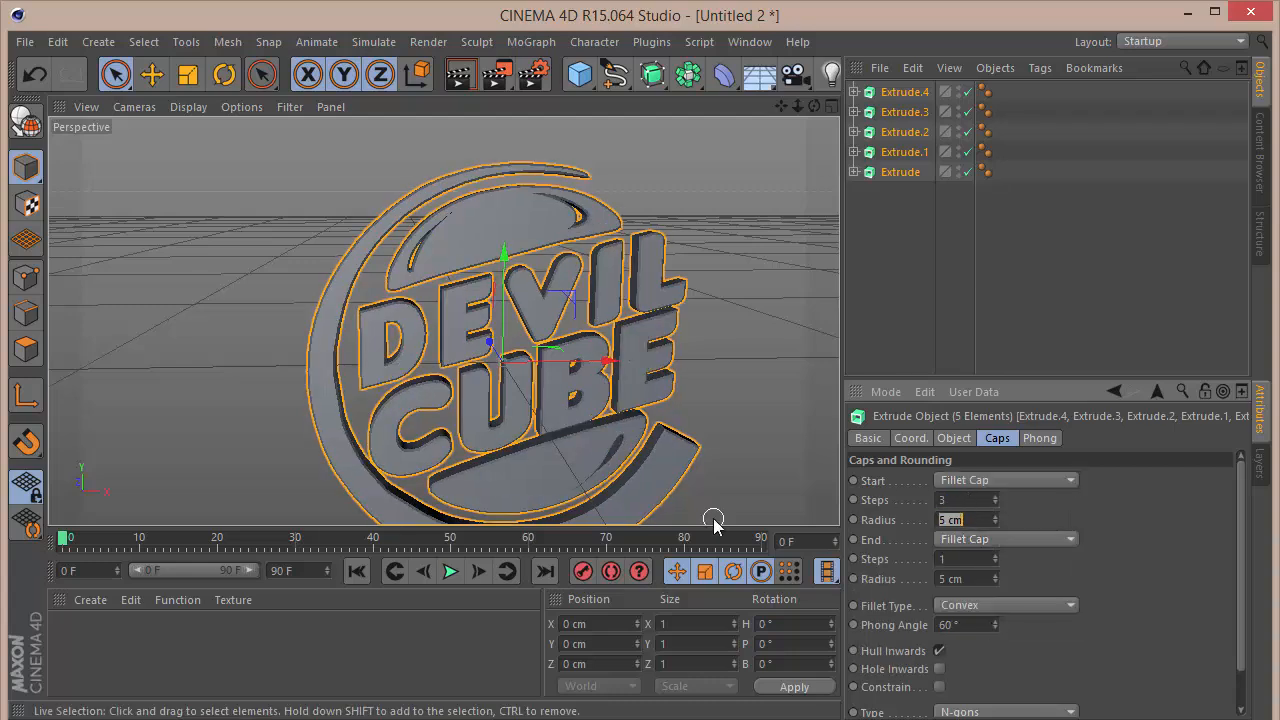
type("3")
key("Tab")
key("Tab")
key("Tab")
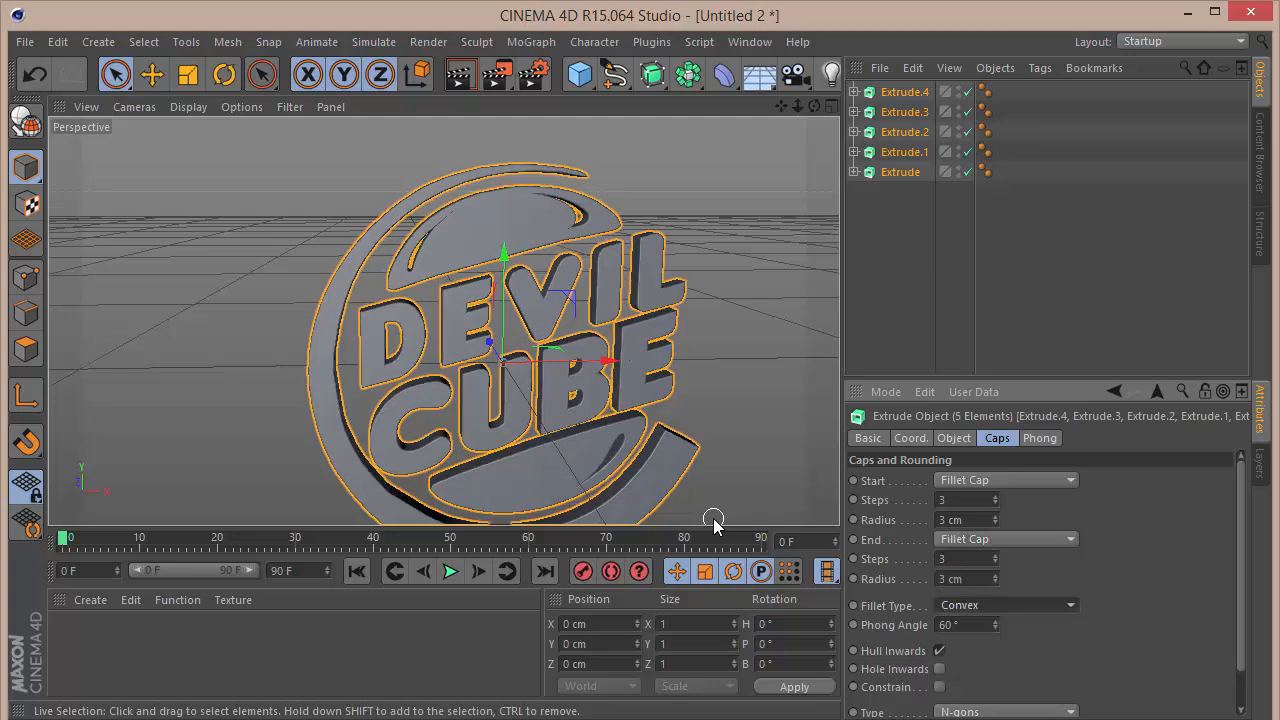
left_click(797, 314)
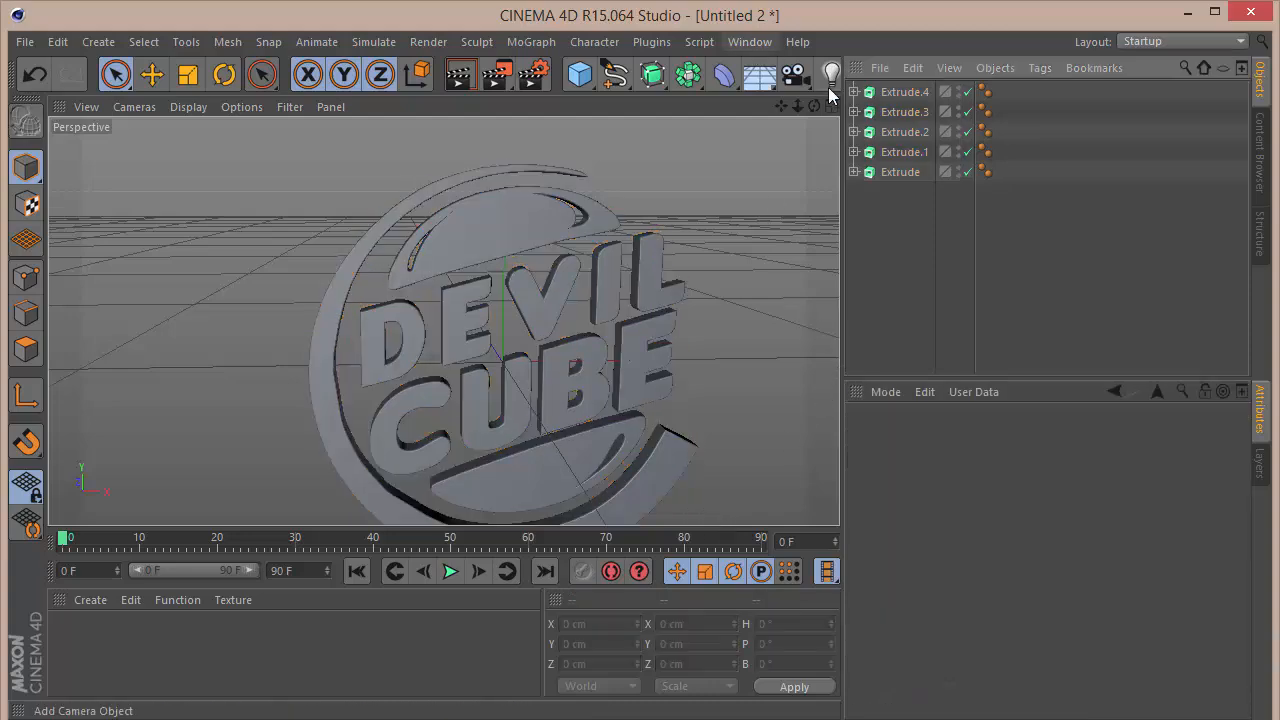
Step: Add a camera and set its heading and pitch rotation to 0°
mouse_move(813, 107)
left_mouse_down()
mouse_move(700, 108)
mouse_move(772, 132)
mouse_move(815, 112)
left_mouse_up()
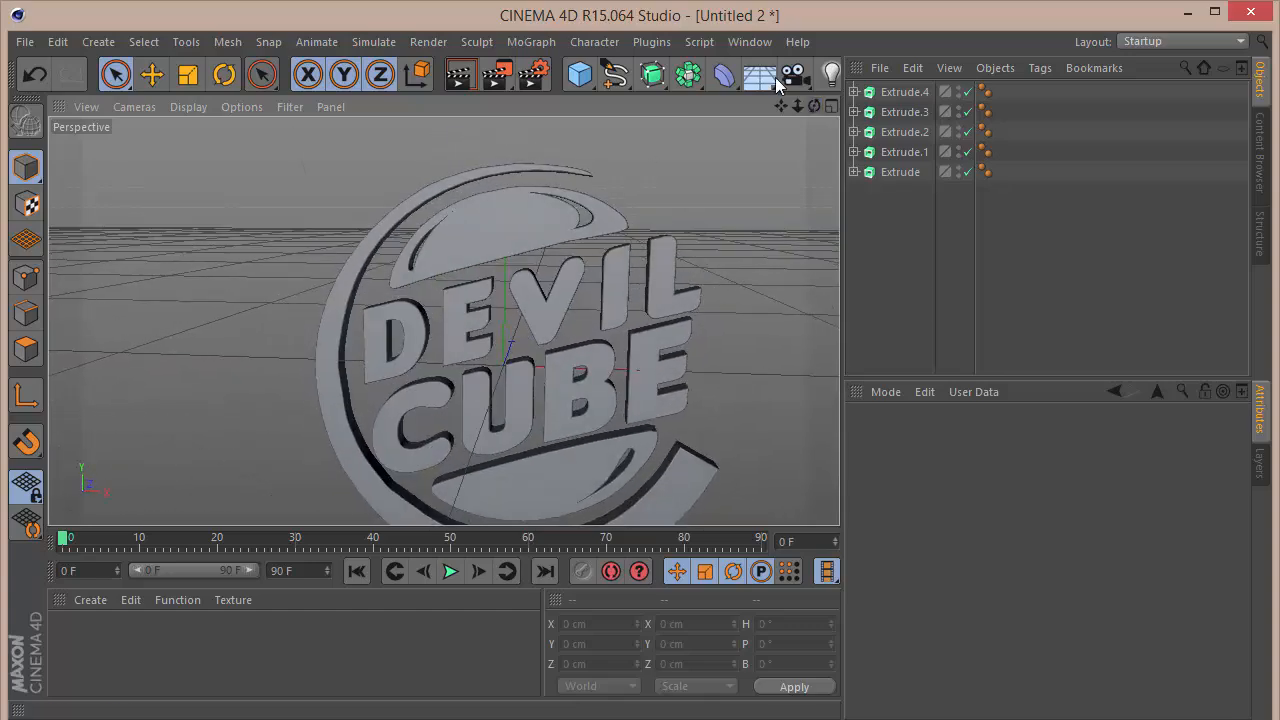
left_click(793, 75)
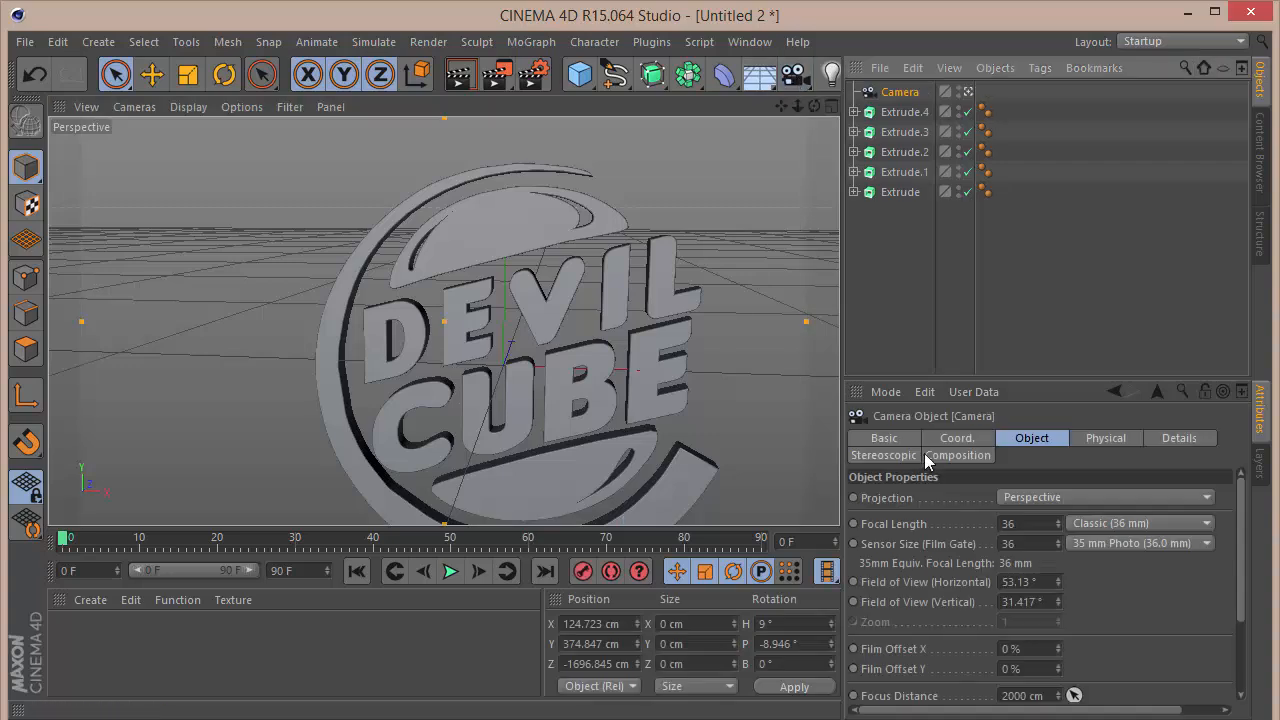
left_click(955, 439)
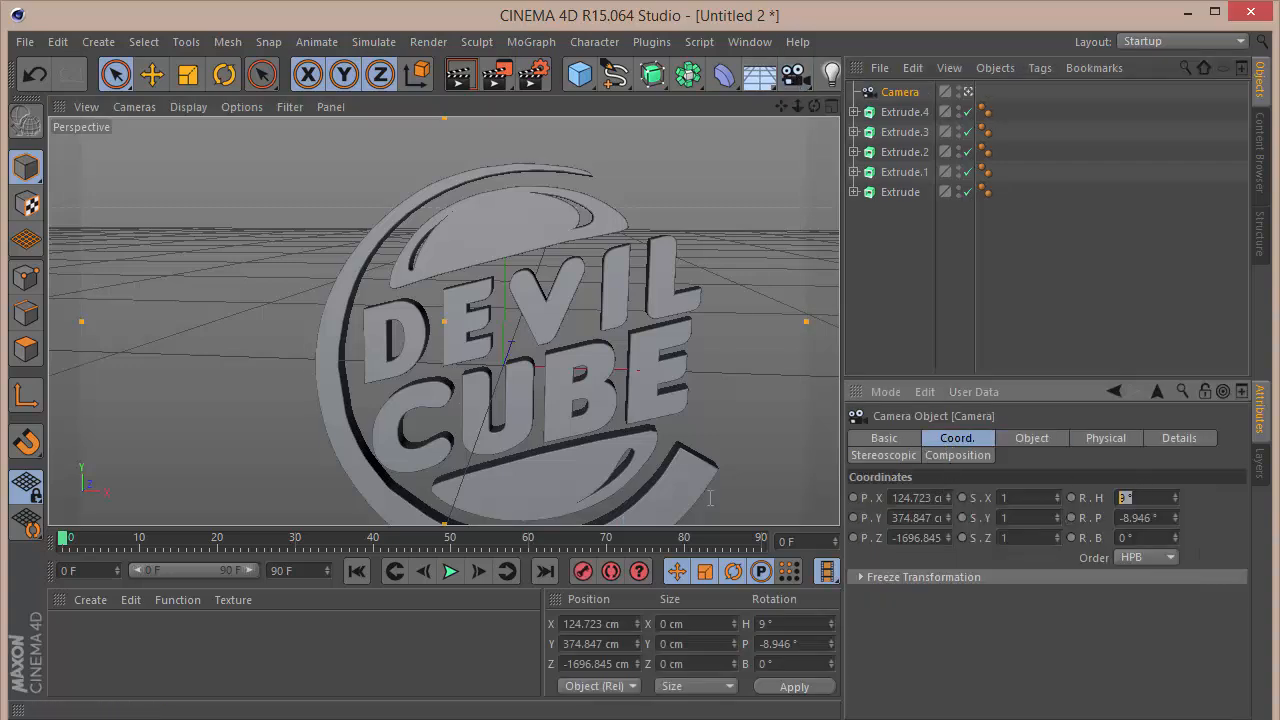
type("0")
key("Tab")
type("0")
key("Tab")
key("Tab")
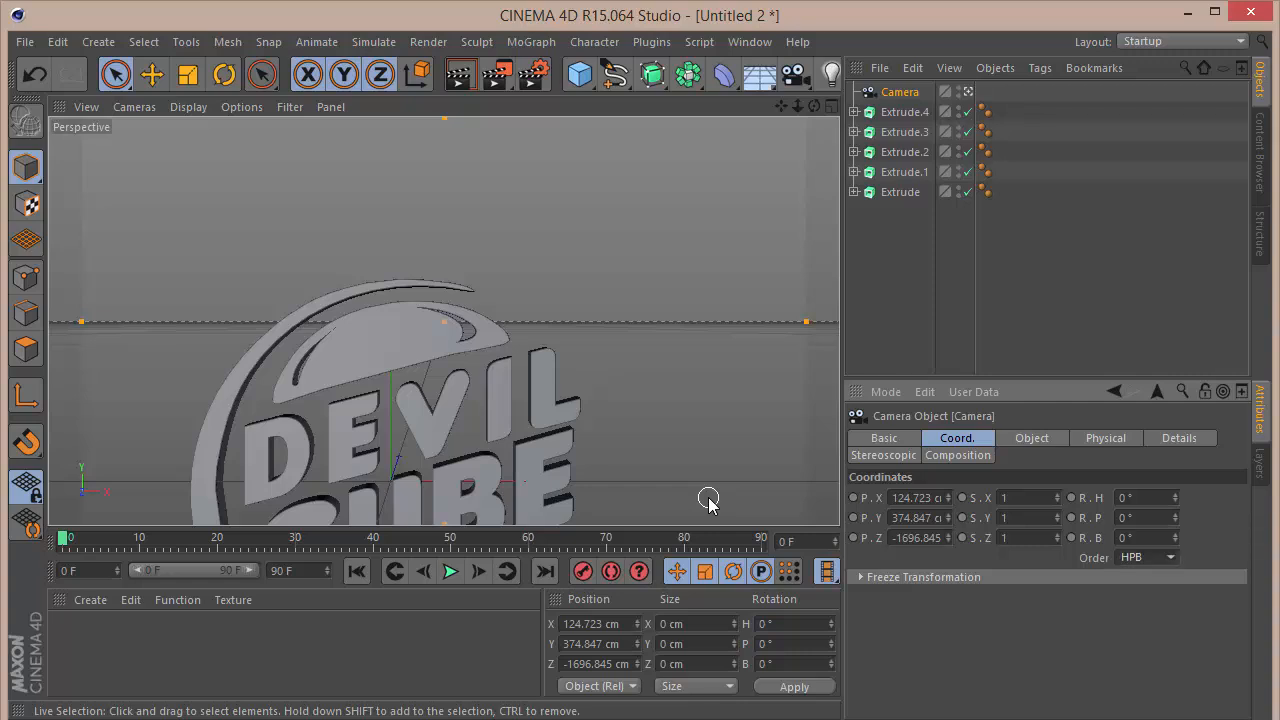
Step: Set the camera's X and Y positions to 0 cm
double_click(912, 498)
type("0")
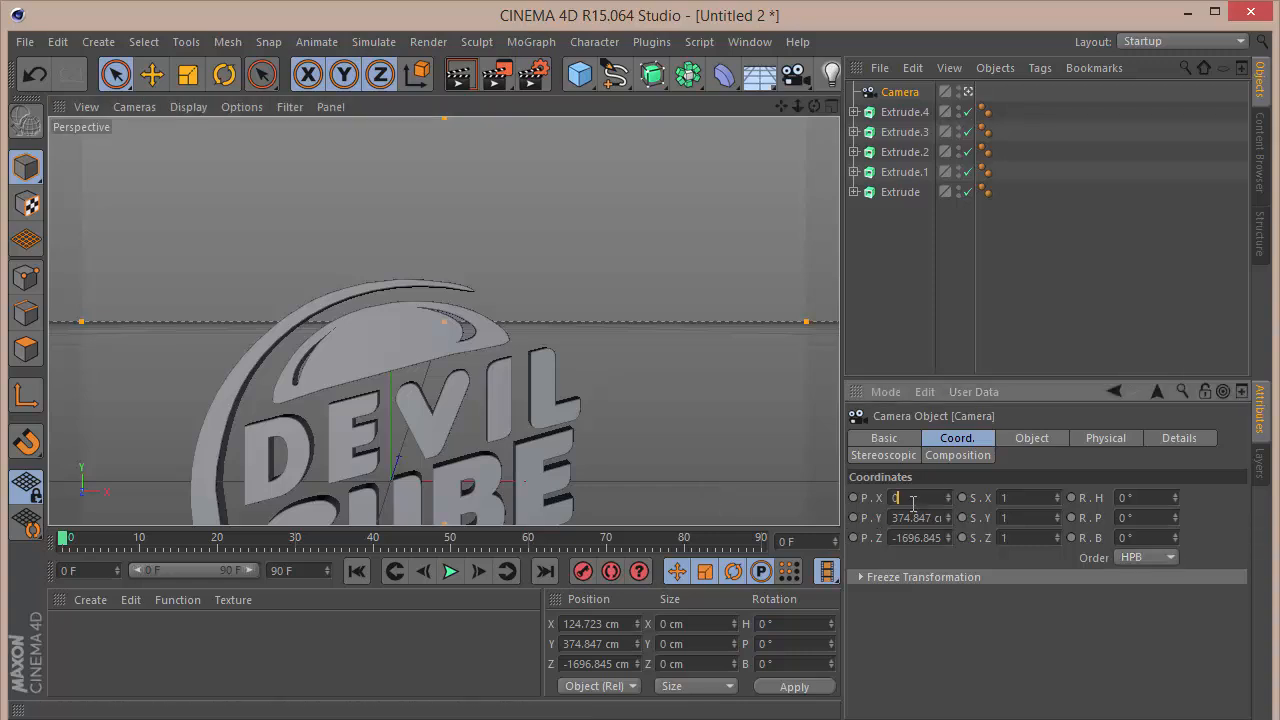
key("Tab")
type("0")
key("Tab")
Step: Set the camera's Z position to -2500 cm so the whole logo fits in the frame
type("-1")
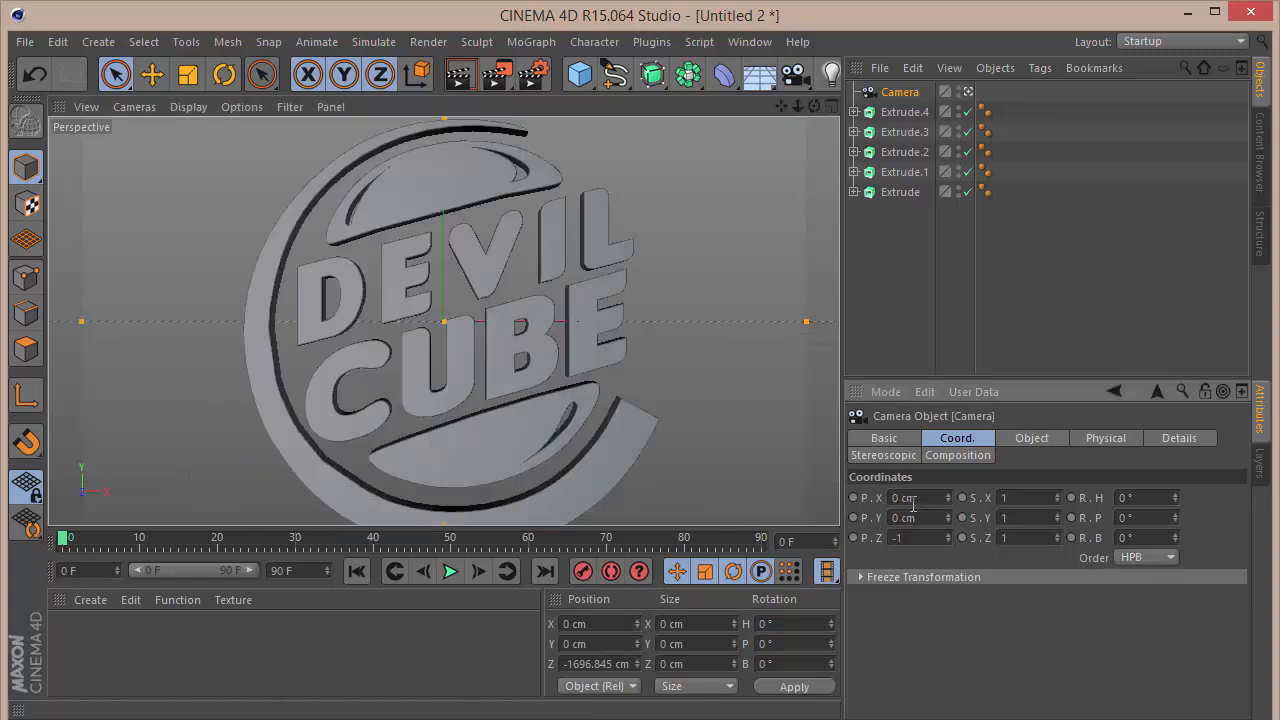
left_click(948, 495)
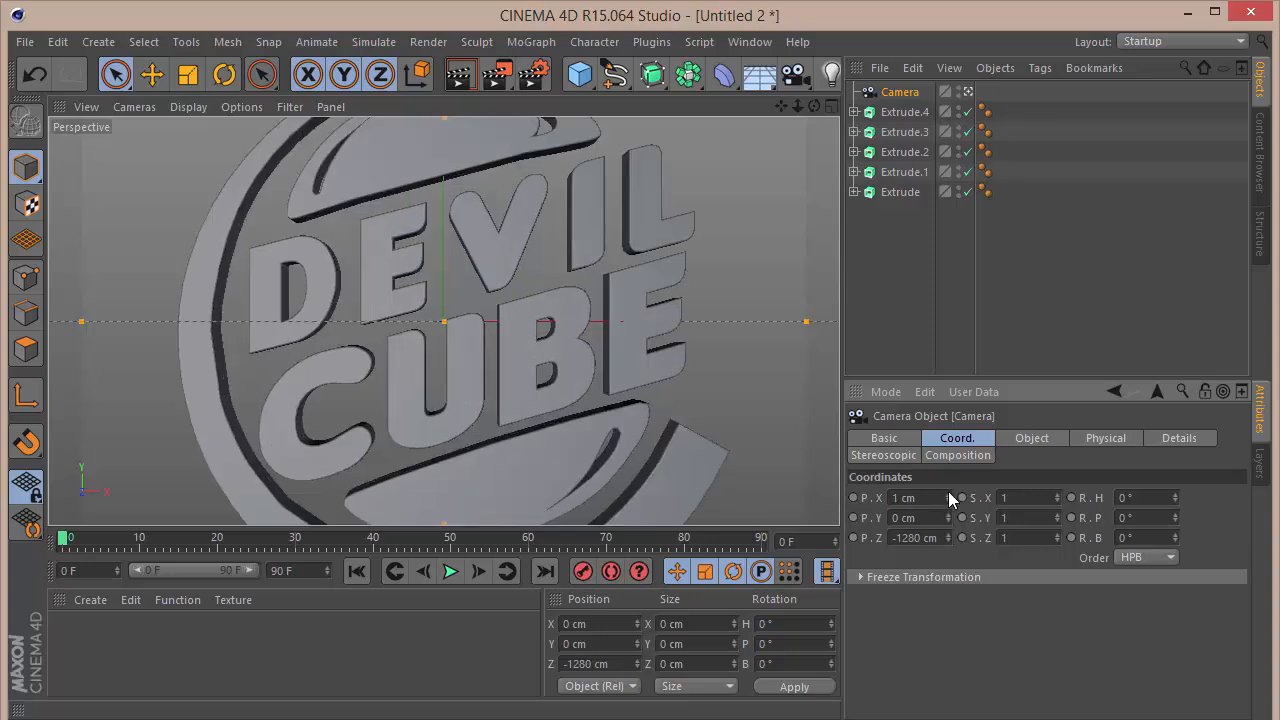
left_click_drag(948, 537, 805, 537)
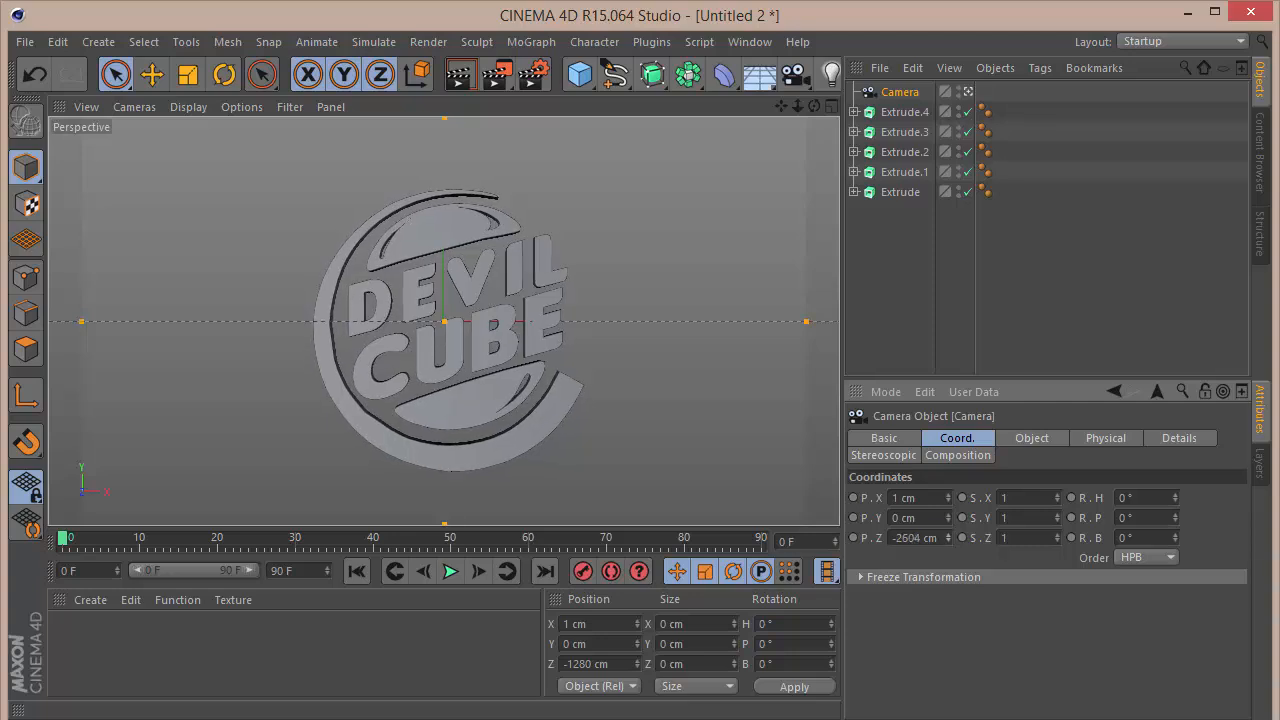
left_click(895, 538)
type("-2")
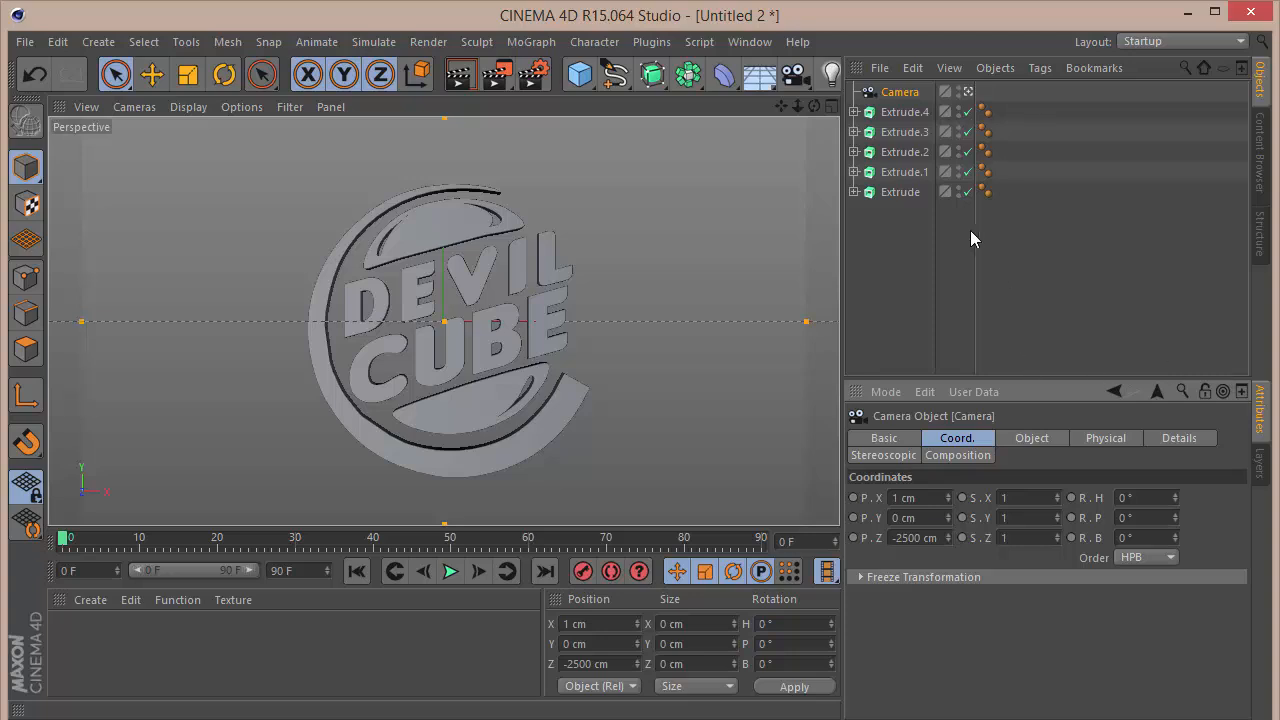
Step: Group the five Extrude objects under a Null and raise the group along Y to about 45 cm
left_click(897, 114)
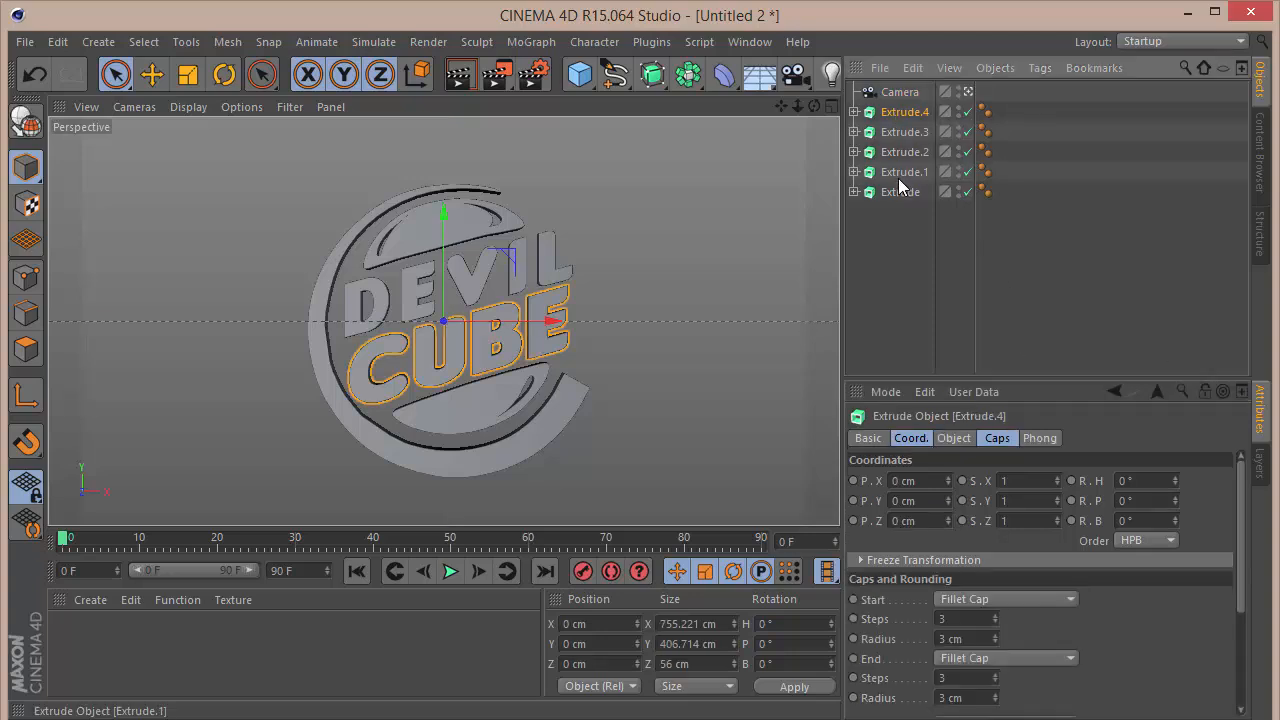
left_click(854, 192)
left_click(854, 172)
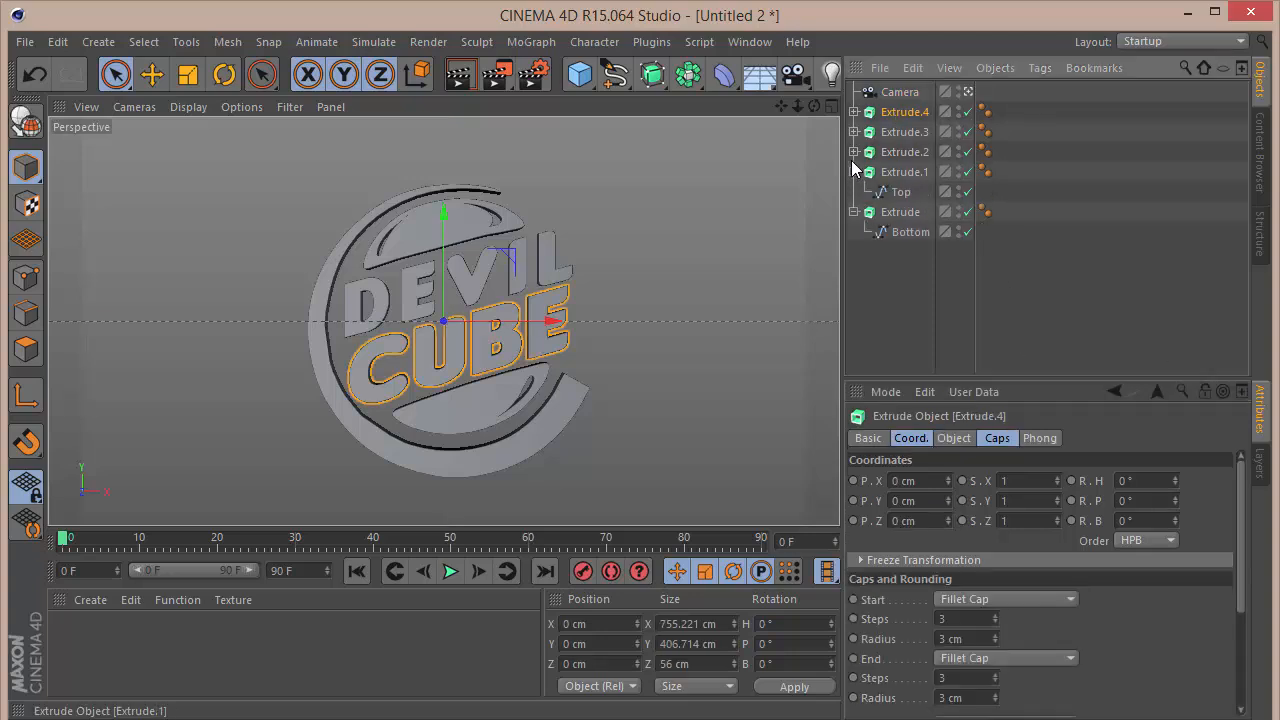
left_click(854, 172)
left_click(854, 192)
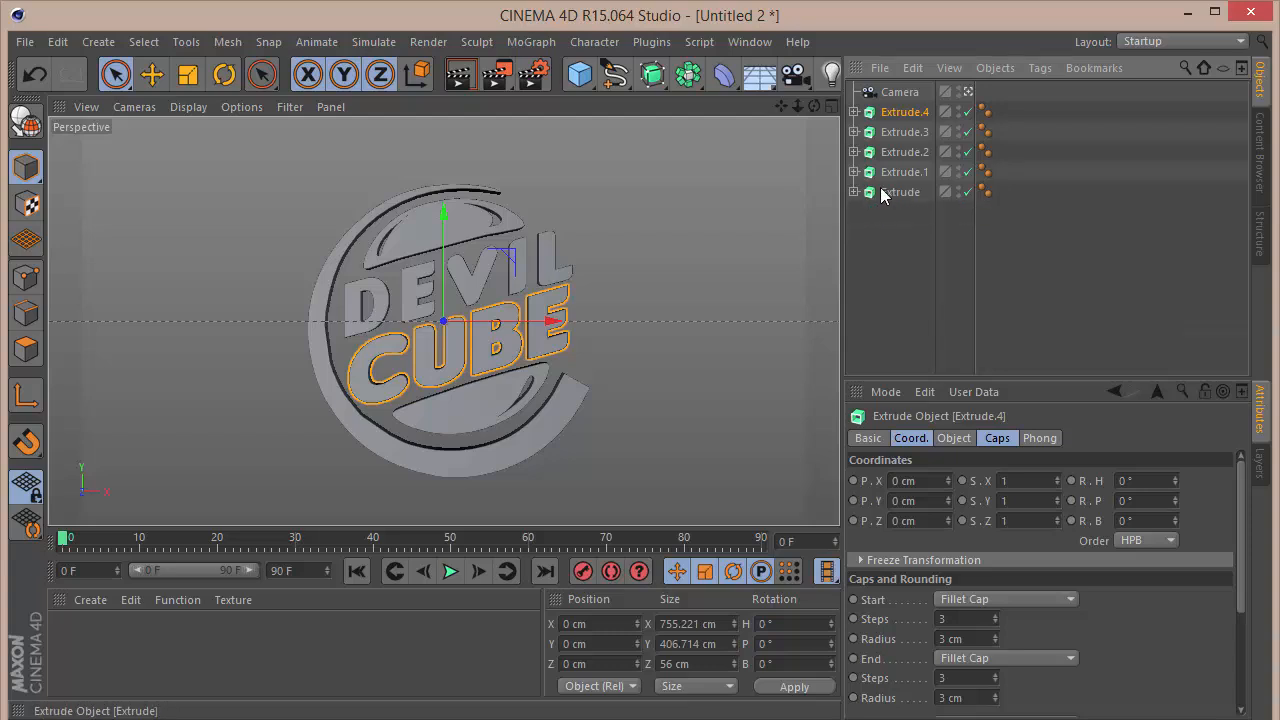
left_click(882, 194, "shift")
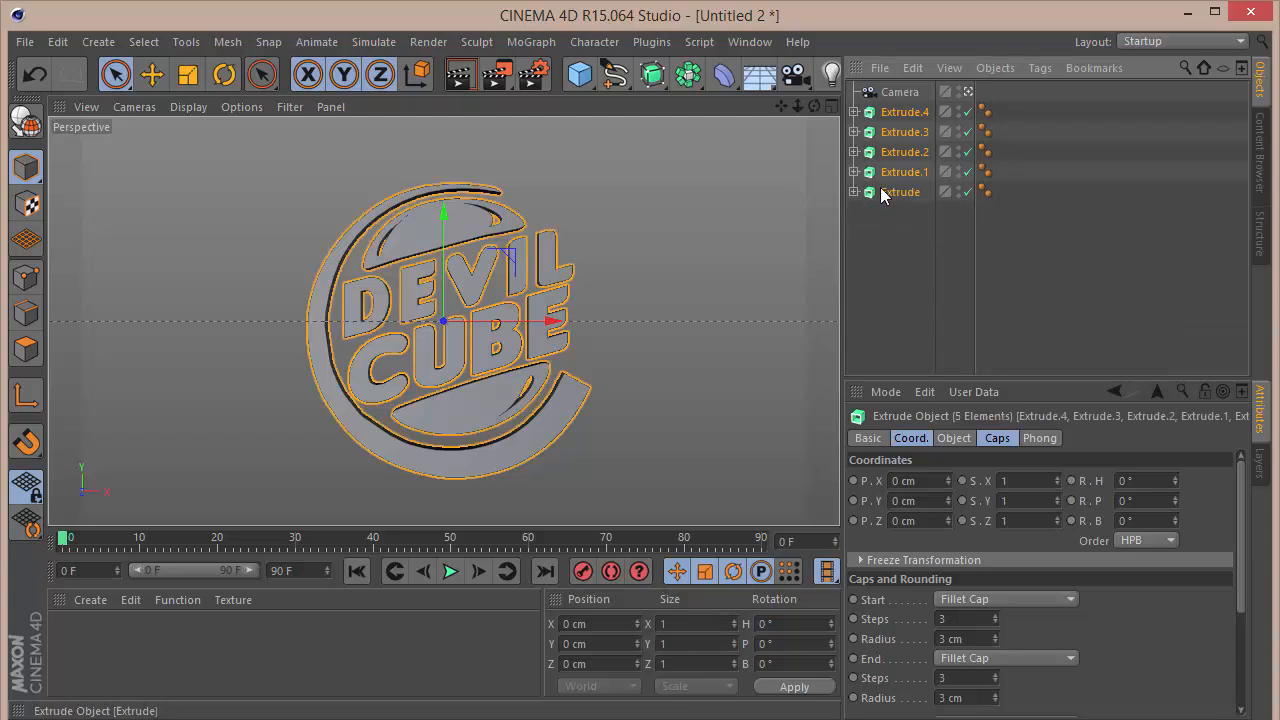
key("alt+g")
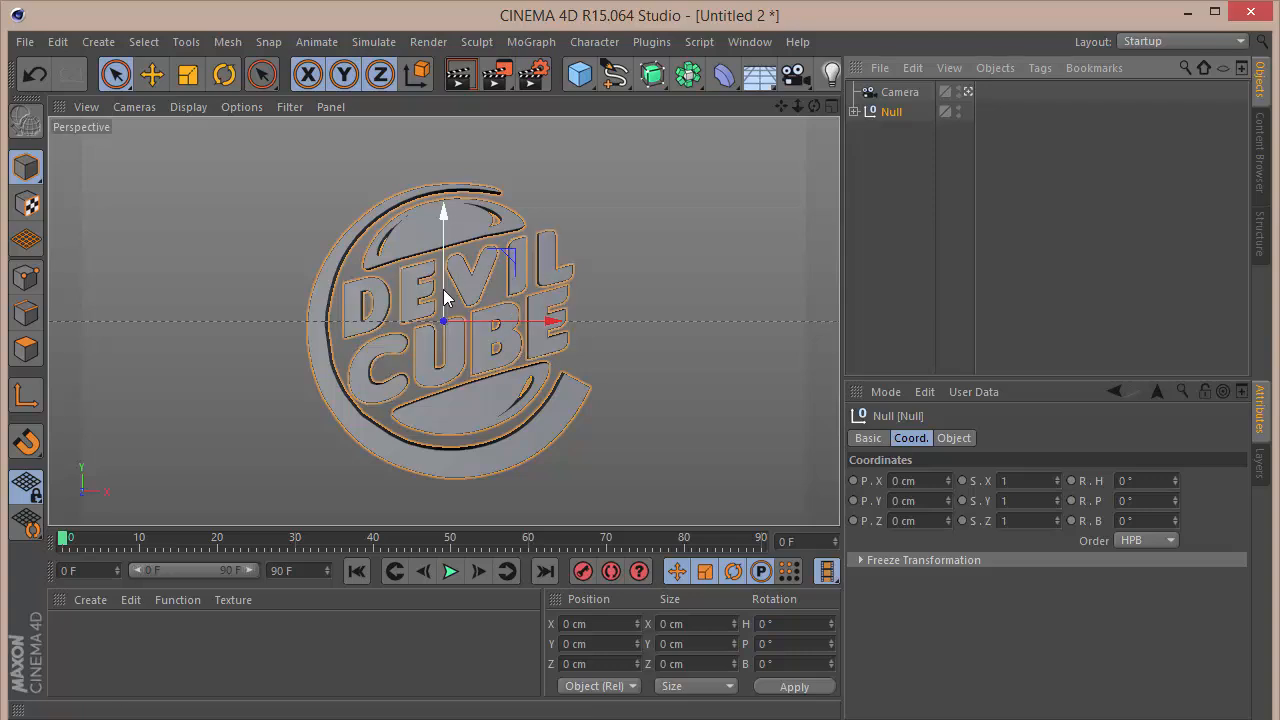
left_click_drag(443, 206, 443, 284)
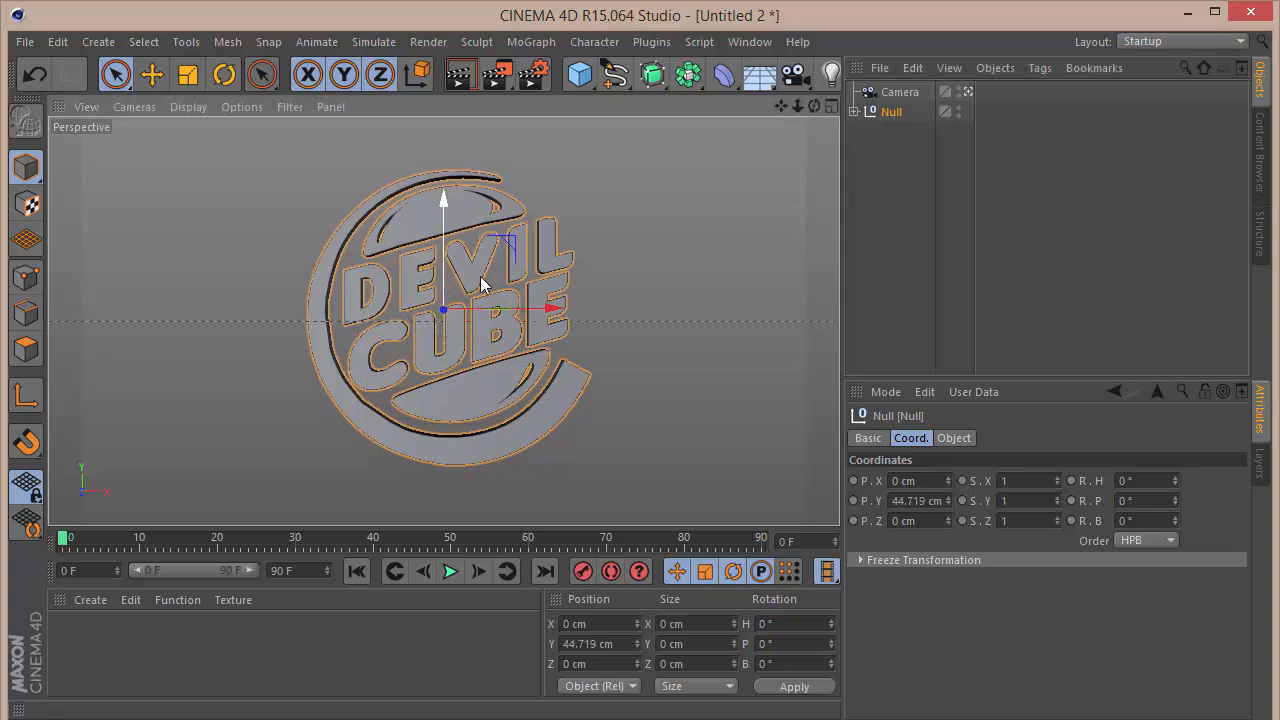
left_click(954, 245)
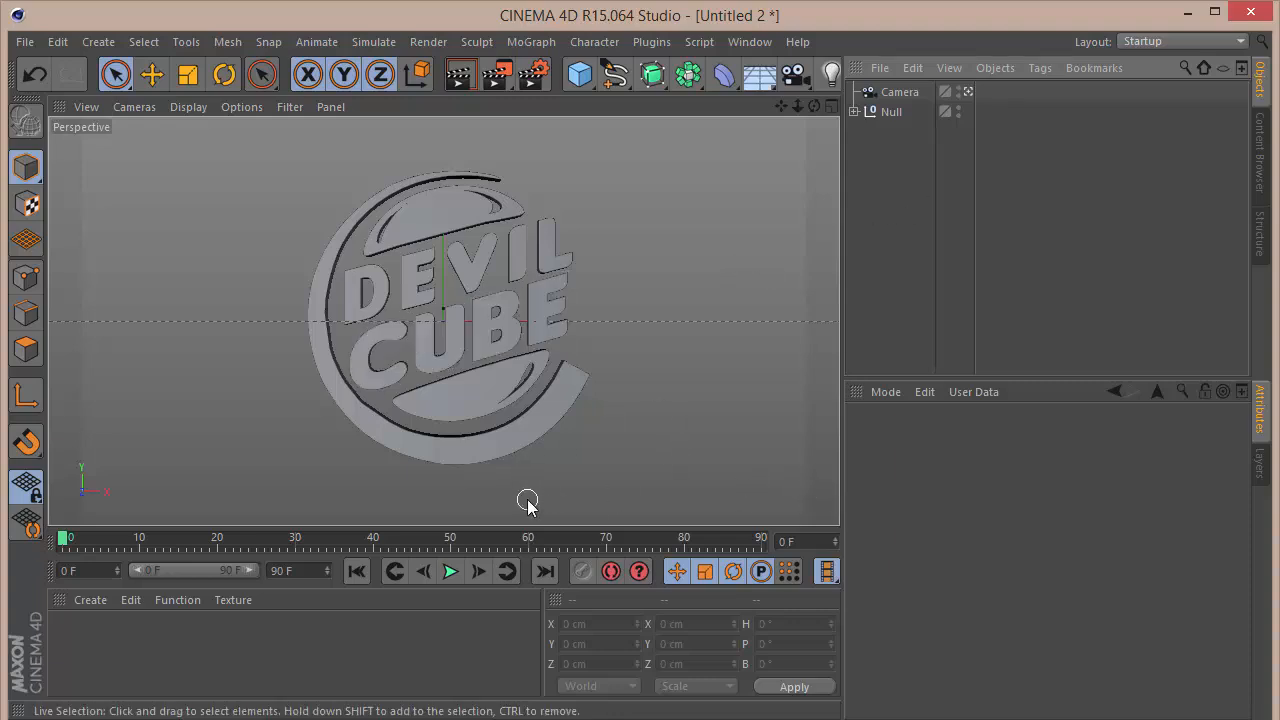
Step: Create a new material and name it Blue
double_click(117, 641)
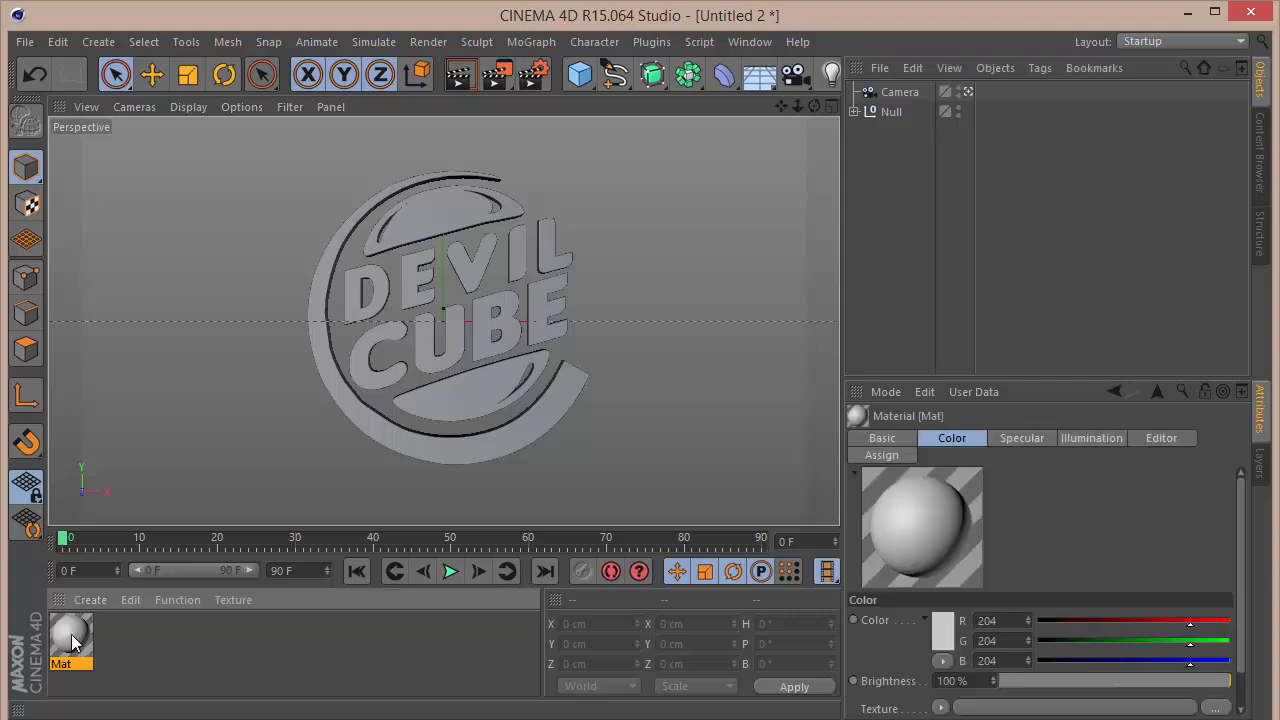
double_click(71, 634)
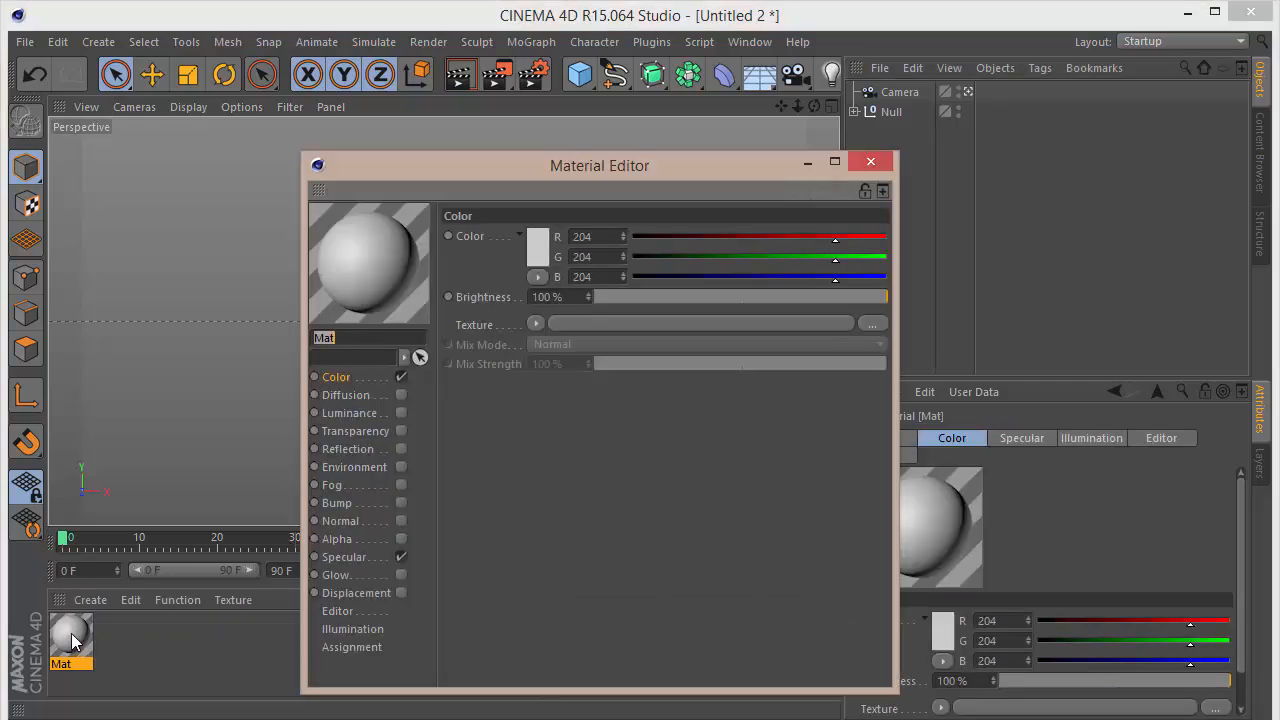
type("Blue")
Step: Set the Blue material's colour to R 8, G 45, B 105
left_click(599, 236)
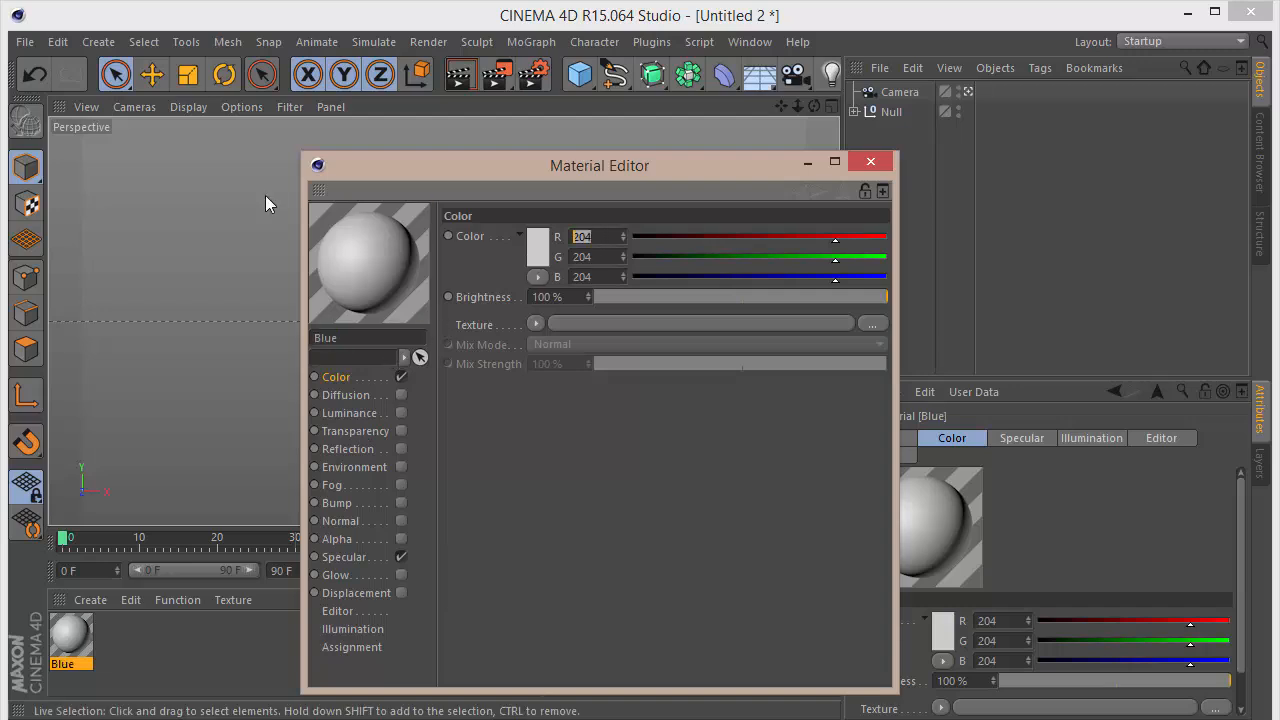
type("8")
key("Return")
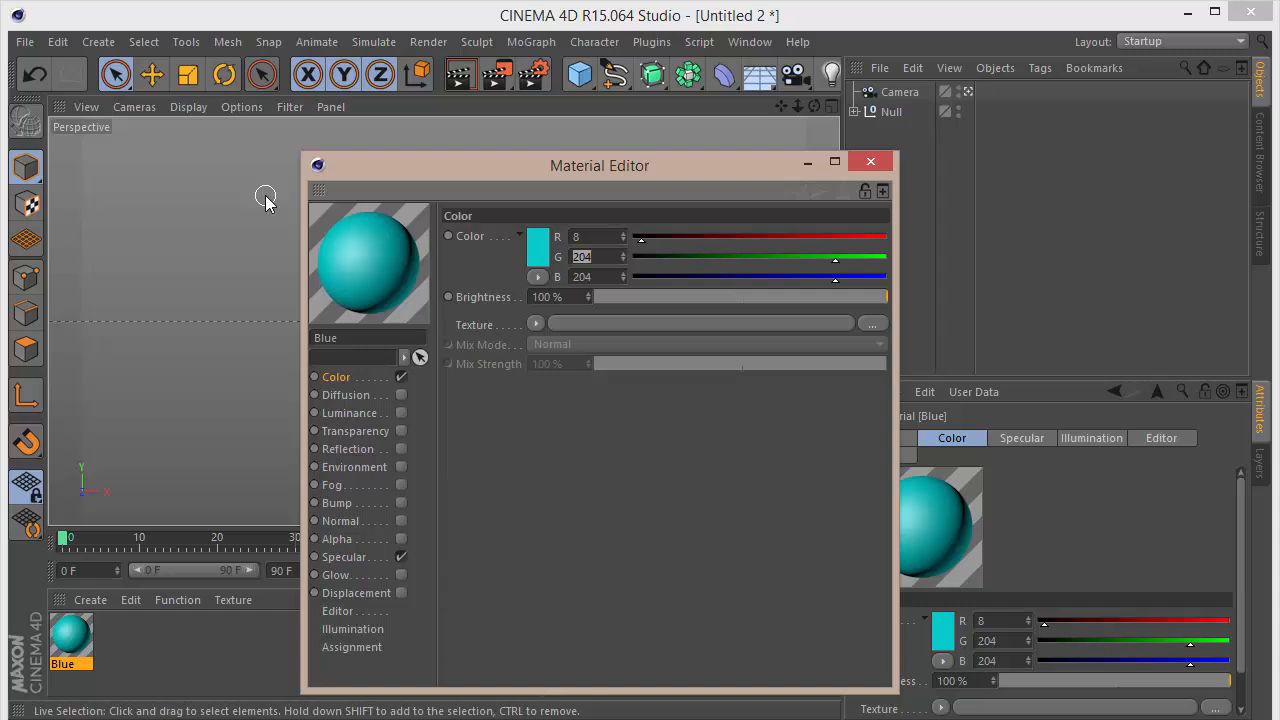
type("5")
key("Tab")
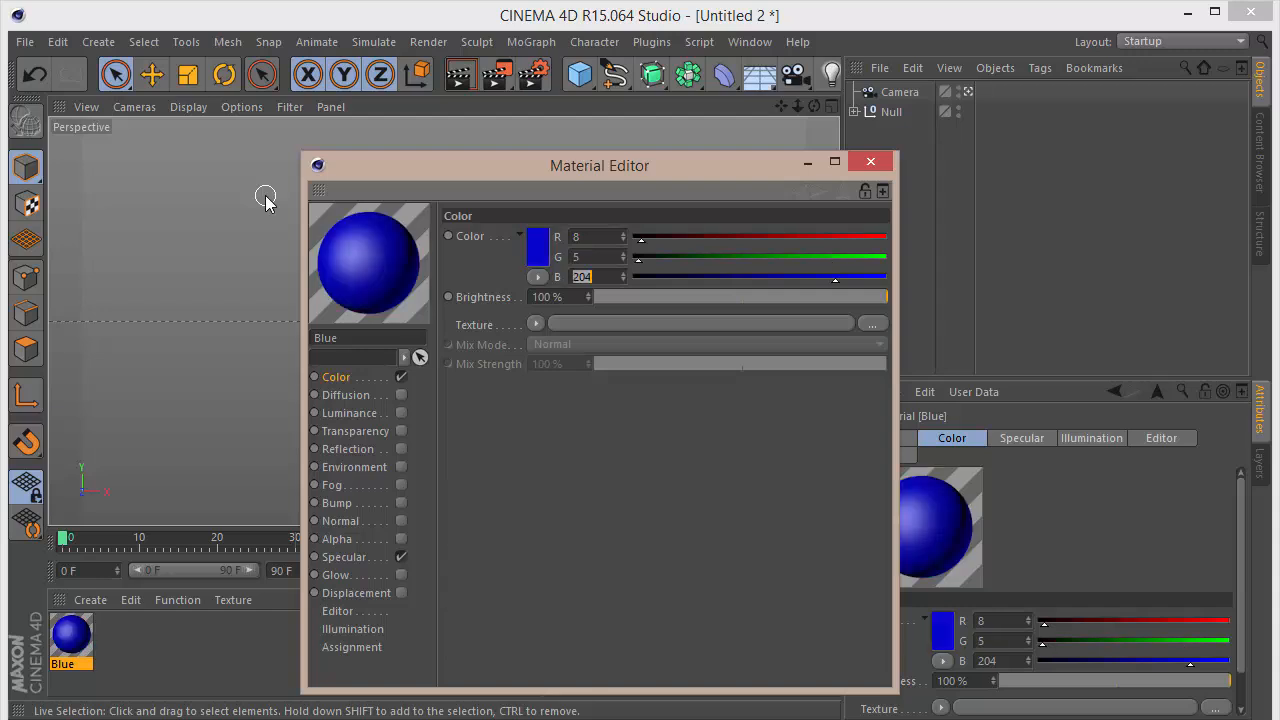
type("105")
key("Return")
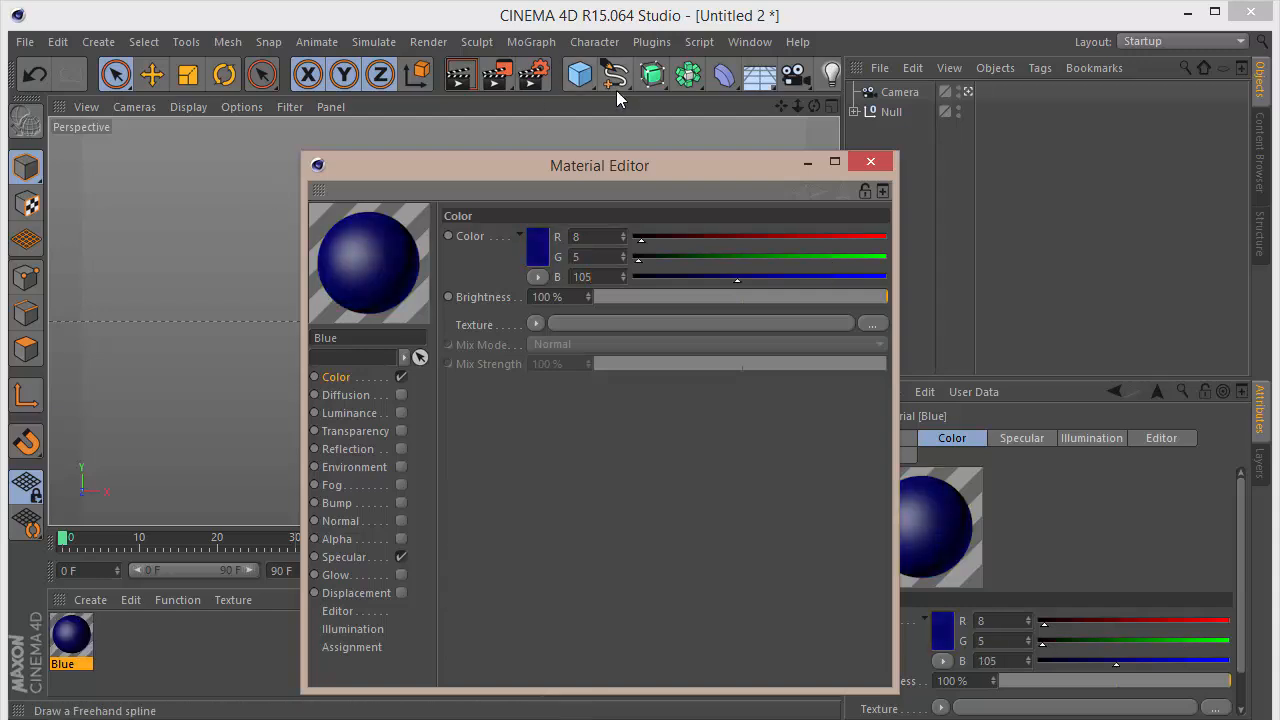
key("Escape")
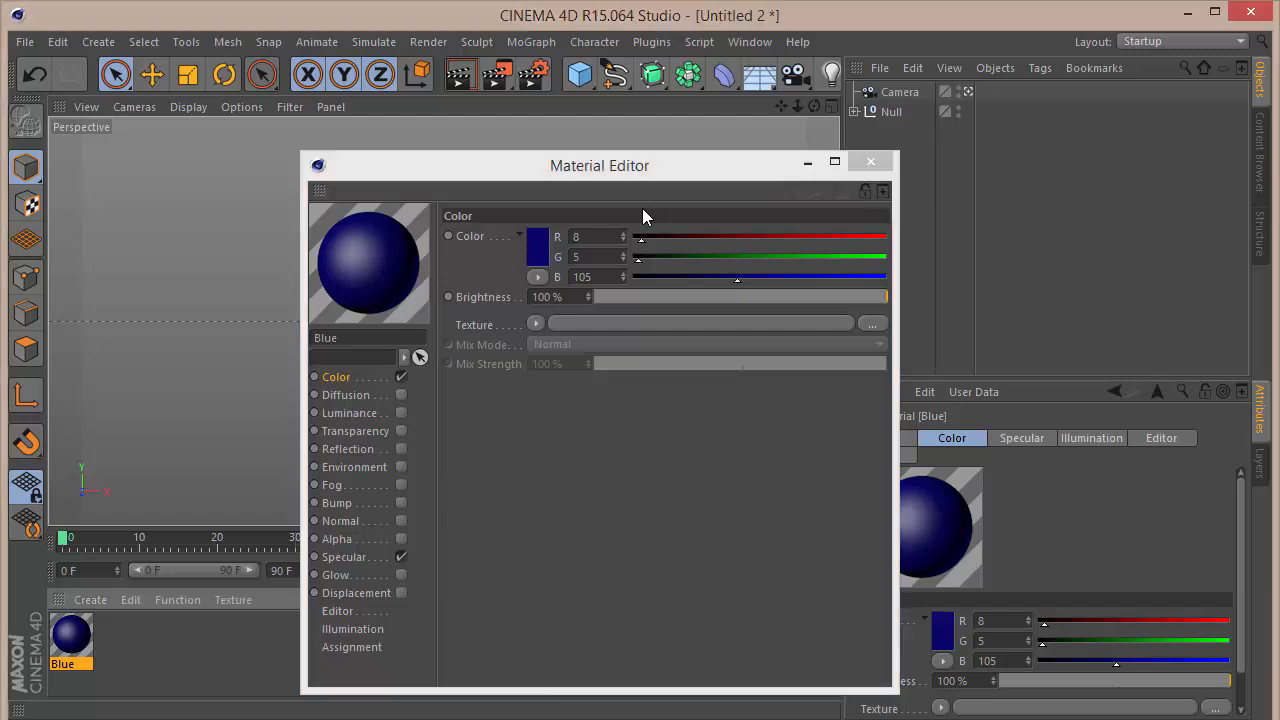
left_click_drag(604, 260, 196, 298)
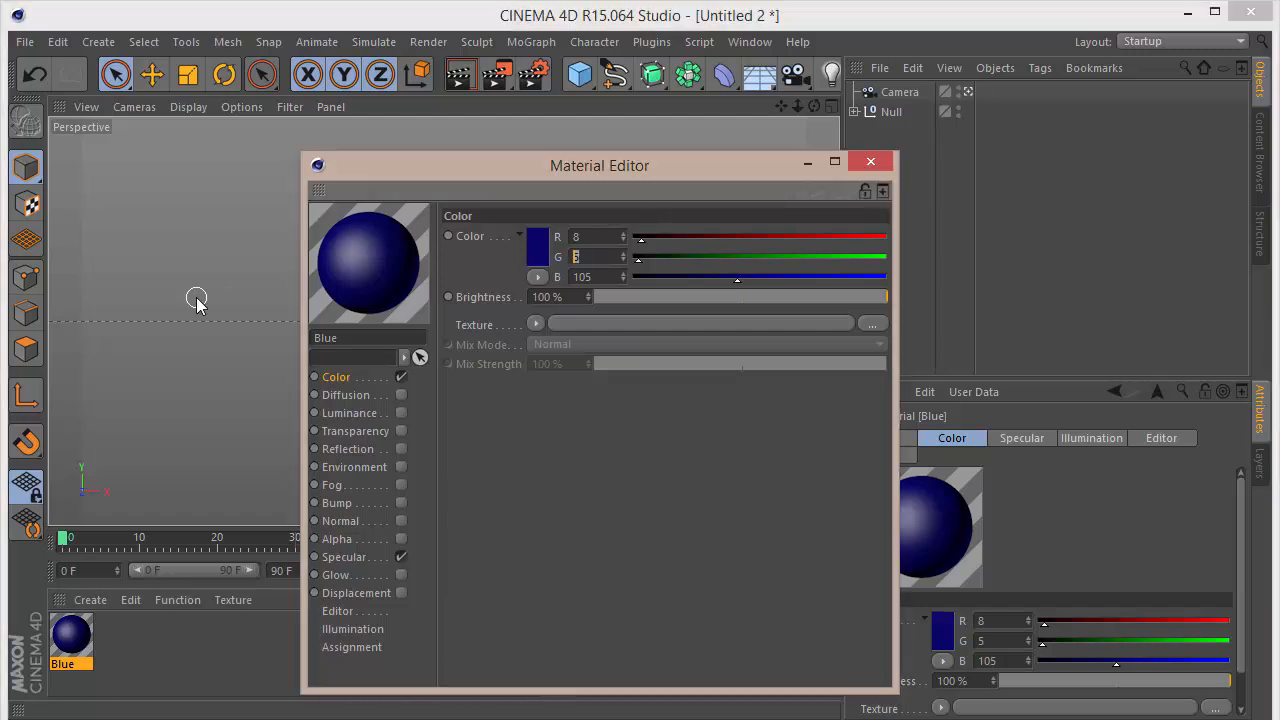
type("45")
key("Return")
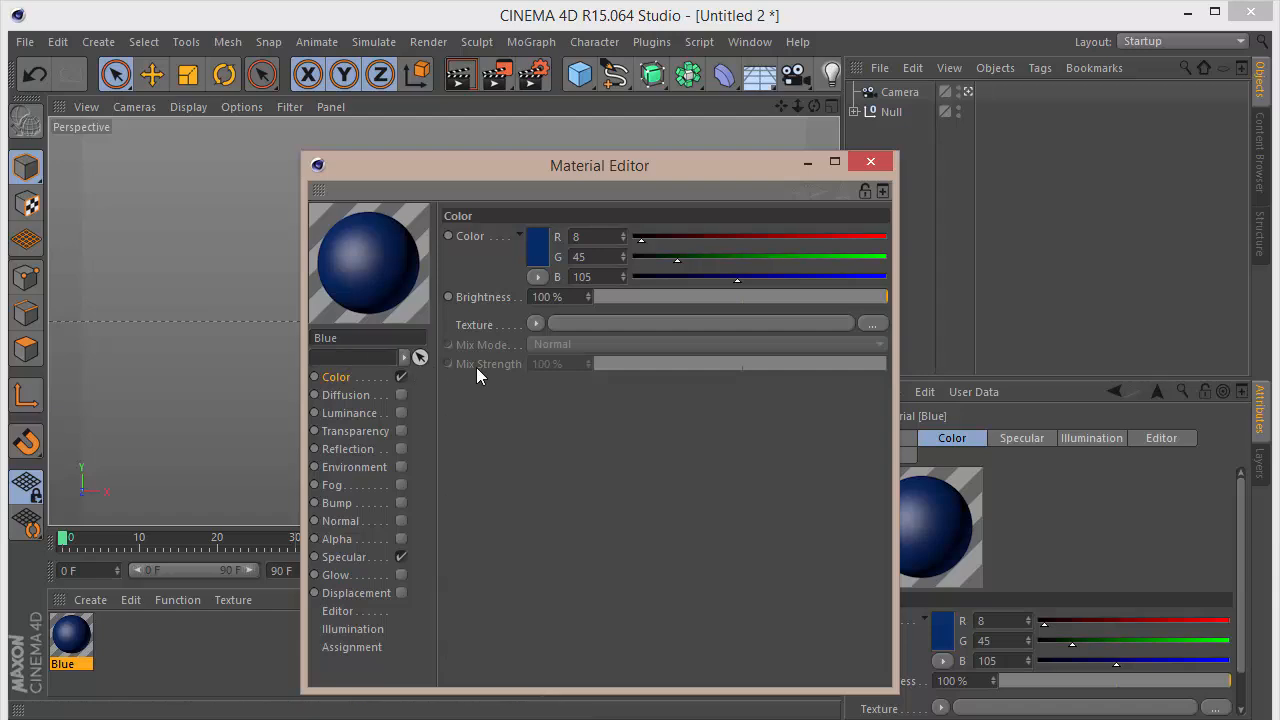
Step: Enable reflection on the Blue material and set its brightness to 20%
left_click(401, 449)
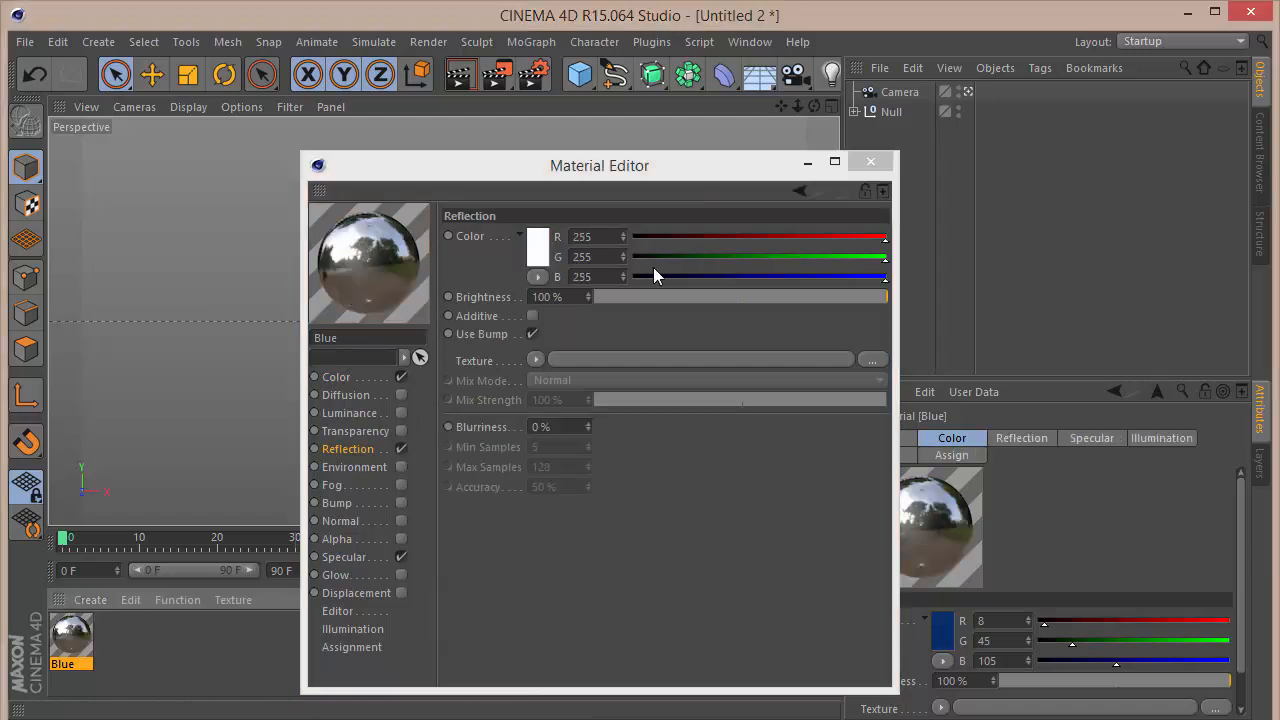
left_click_drag(578, 297, 93, 321)
type("20")
key("Return")
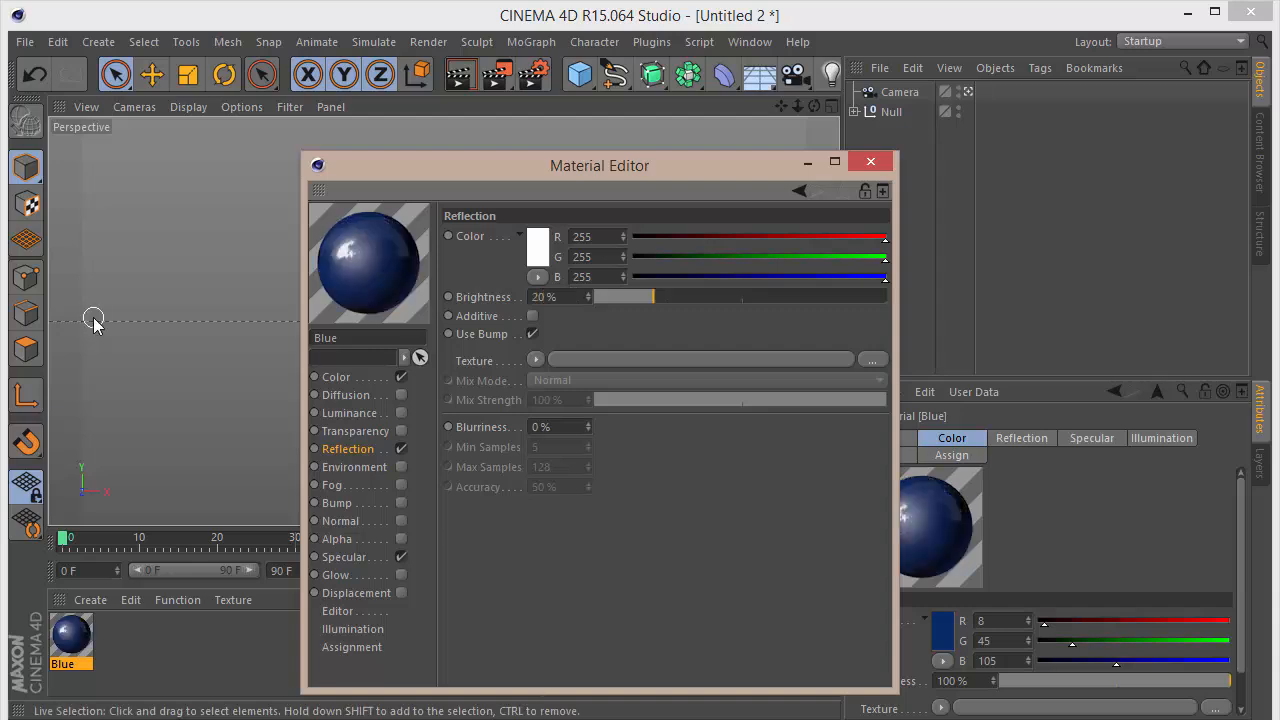
Step: Duplicate the Blue material and change the copy's colour to pure white
left_click_drag(70, 643, 113, 641, "ctrl")
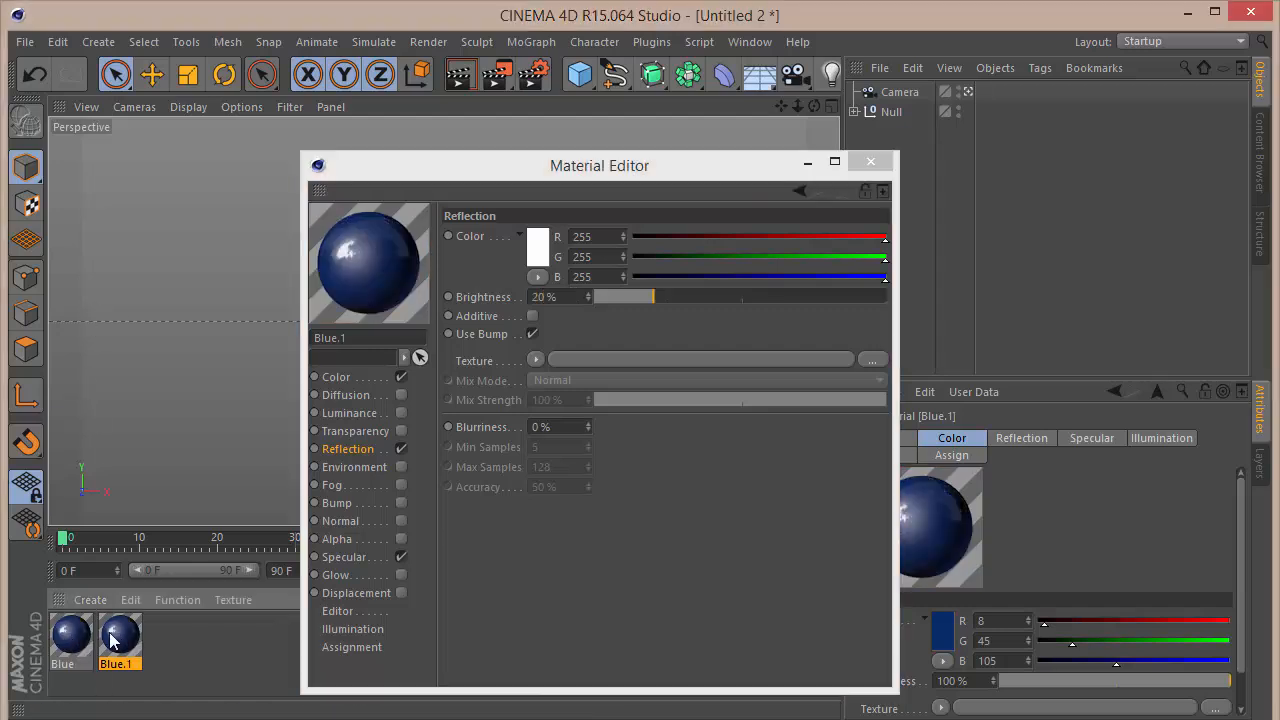
double_click(127, 643)
left_click(376, 376)
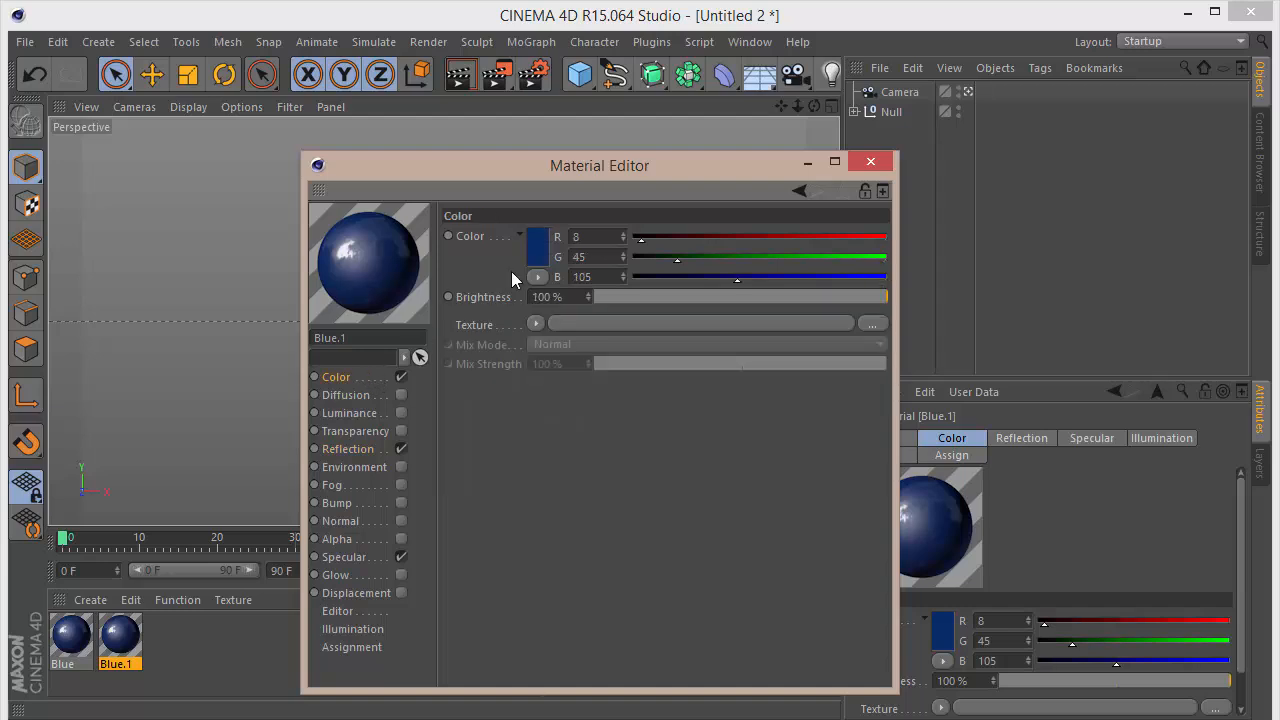
left_click(536, 248)
left_click_drag(497, 240, 403, 162)
left_click(489, 342)
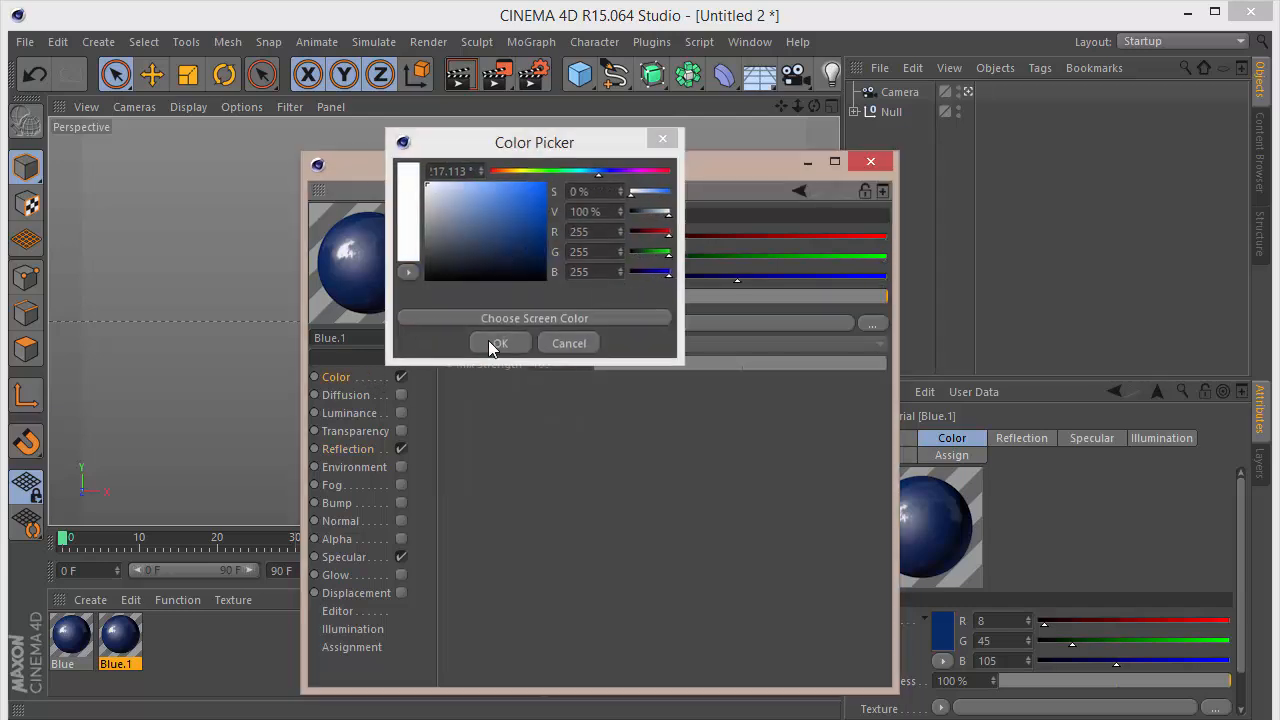
Step: Duplicate the white material and set the copy's colour to a golden R 210, G 175, B 75
left_click_drag(127, 631, 167, 633, "ctrl")
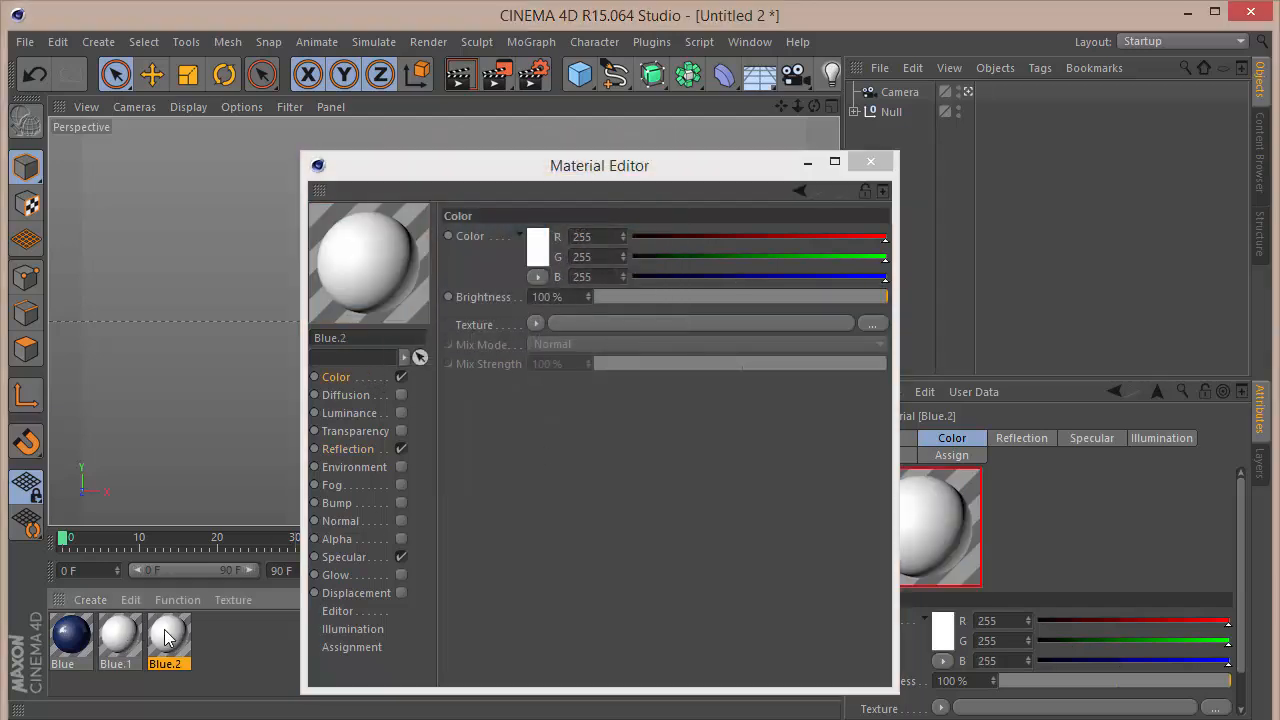
double_click(182, 640)
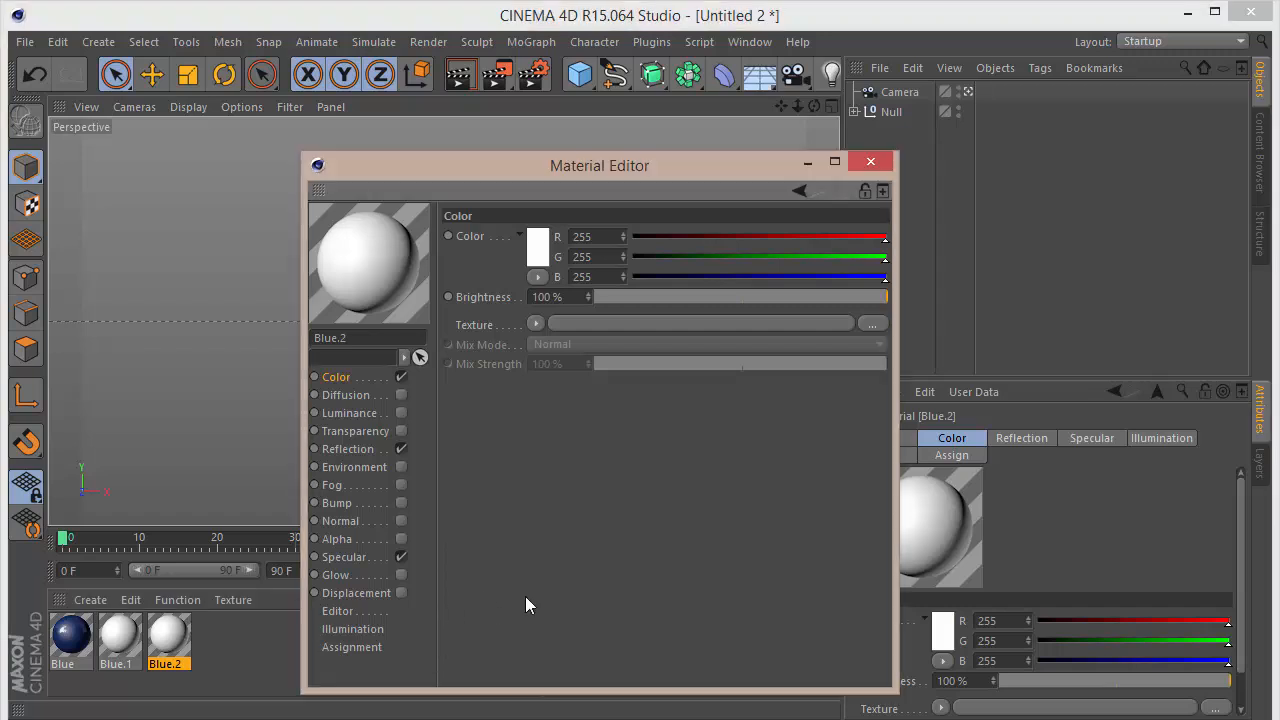
double_click(590, 240)
type("210")
key("Tab")
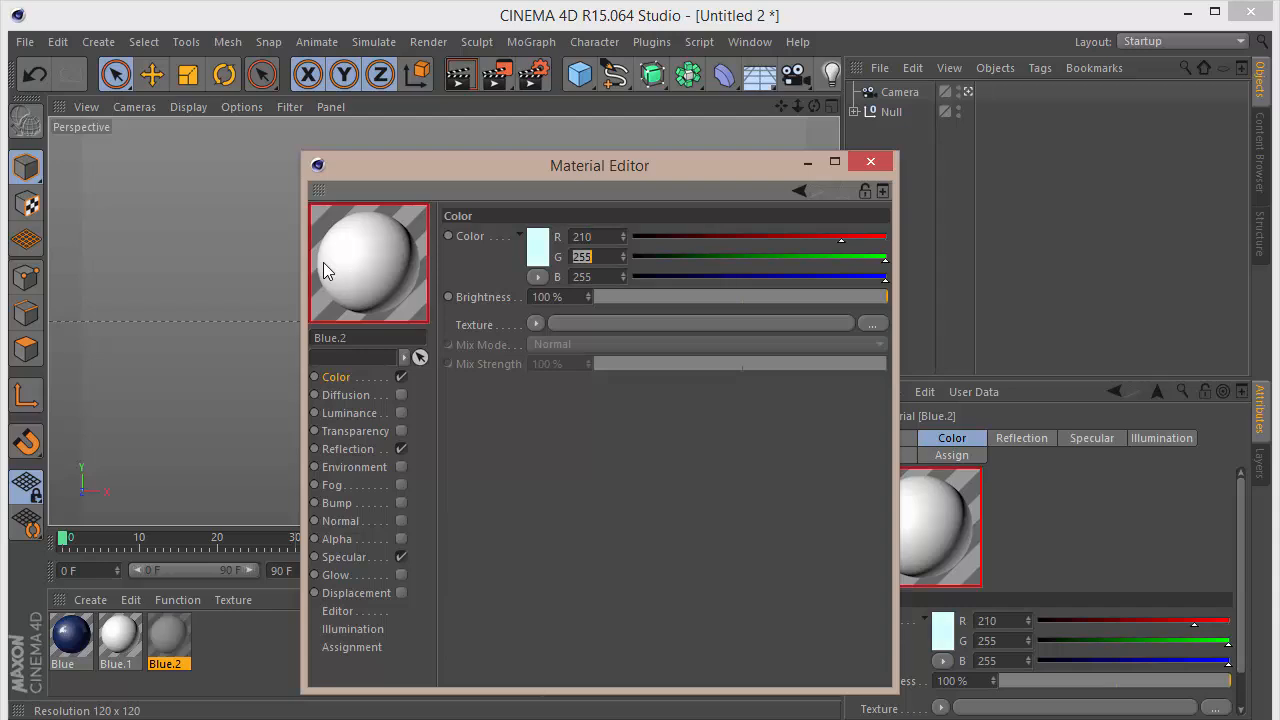
type("125")
key("Tab")
type("75")
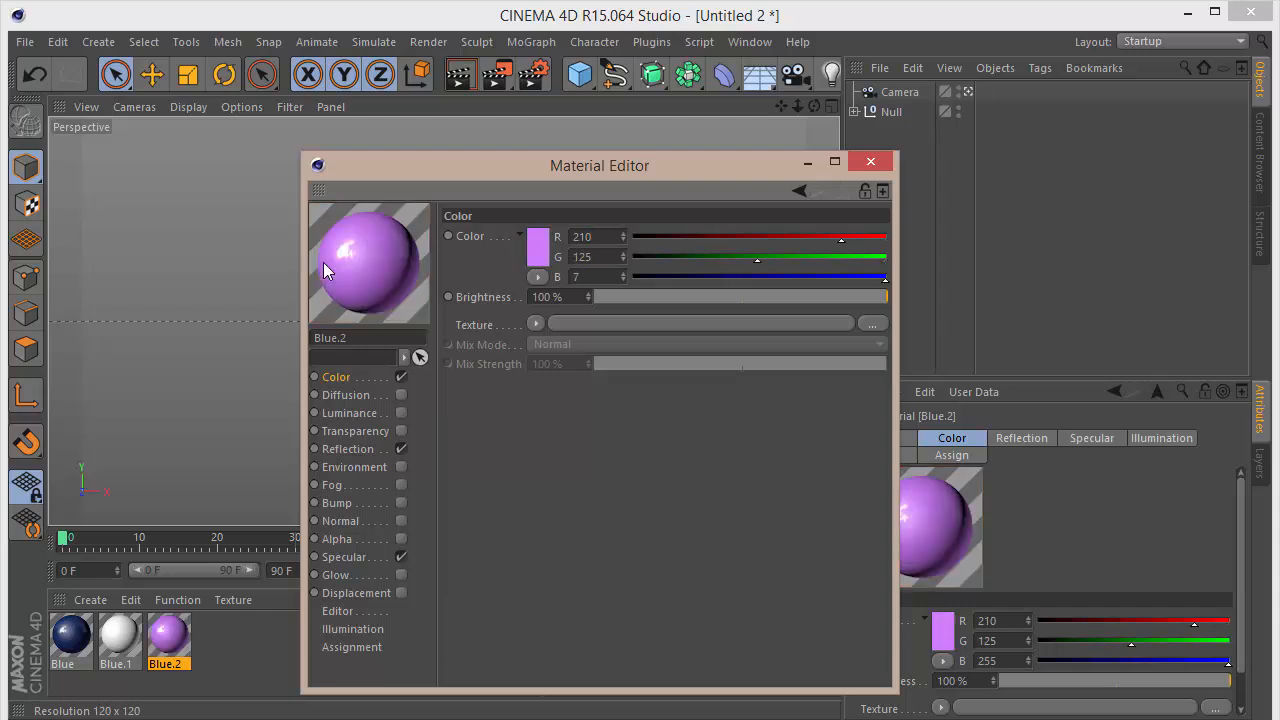
key("Return")
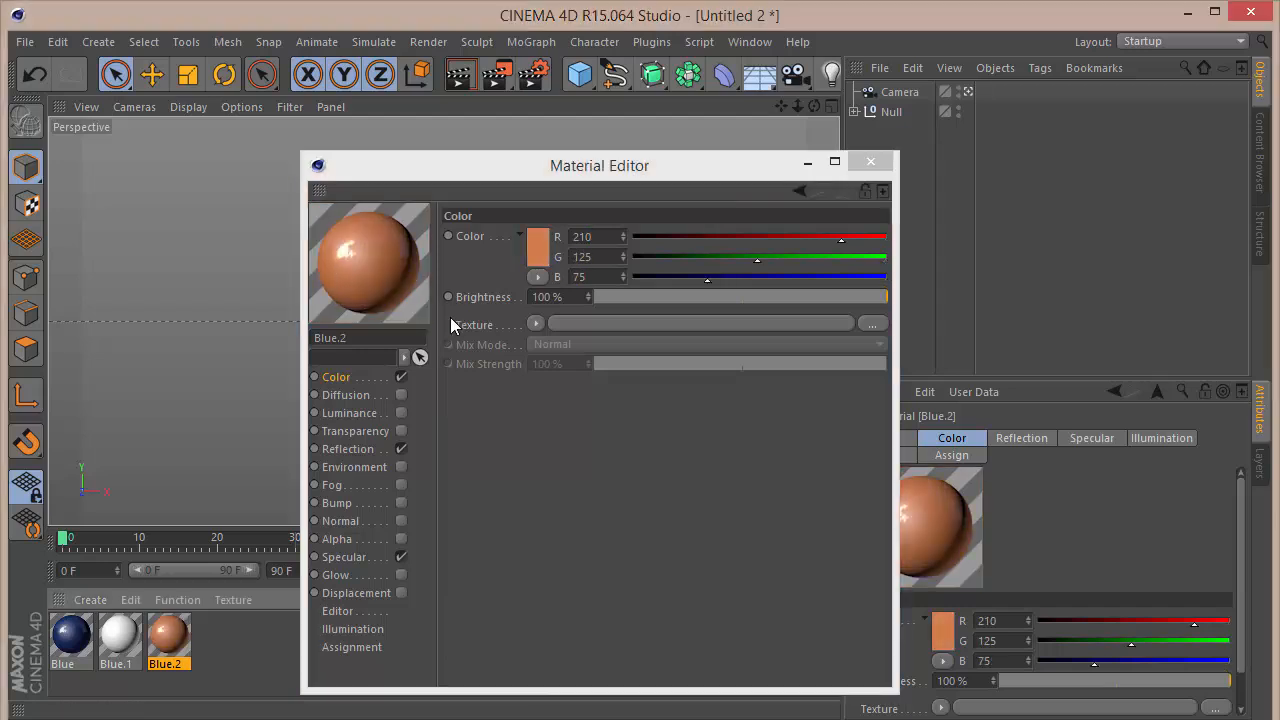
left_click_drag(615, 254, 286, 265)
type("175")
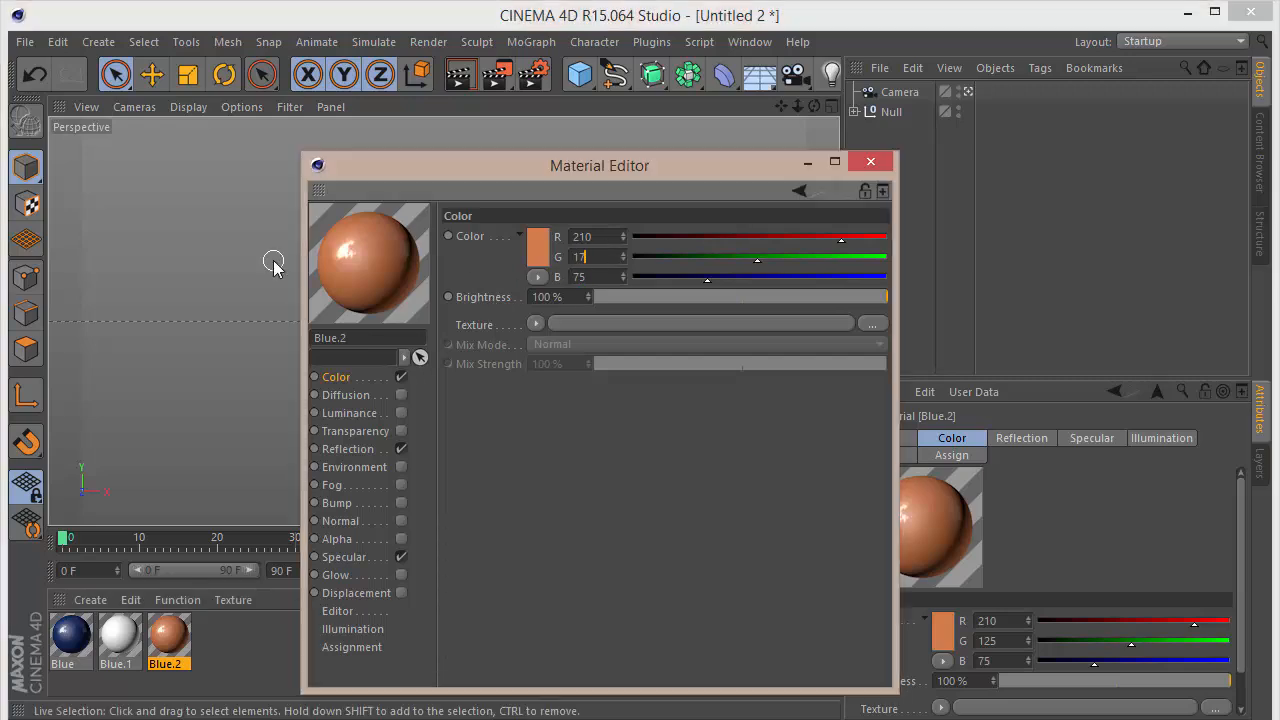
key("Return")
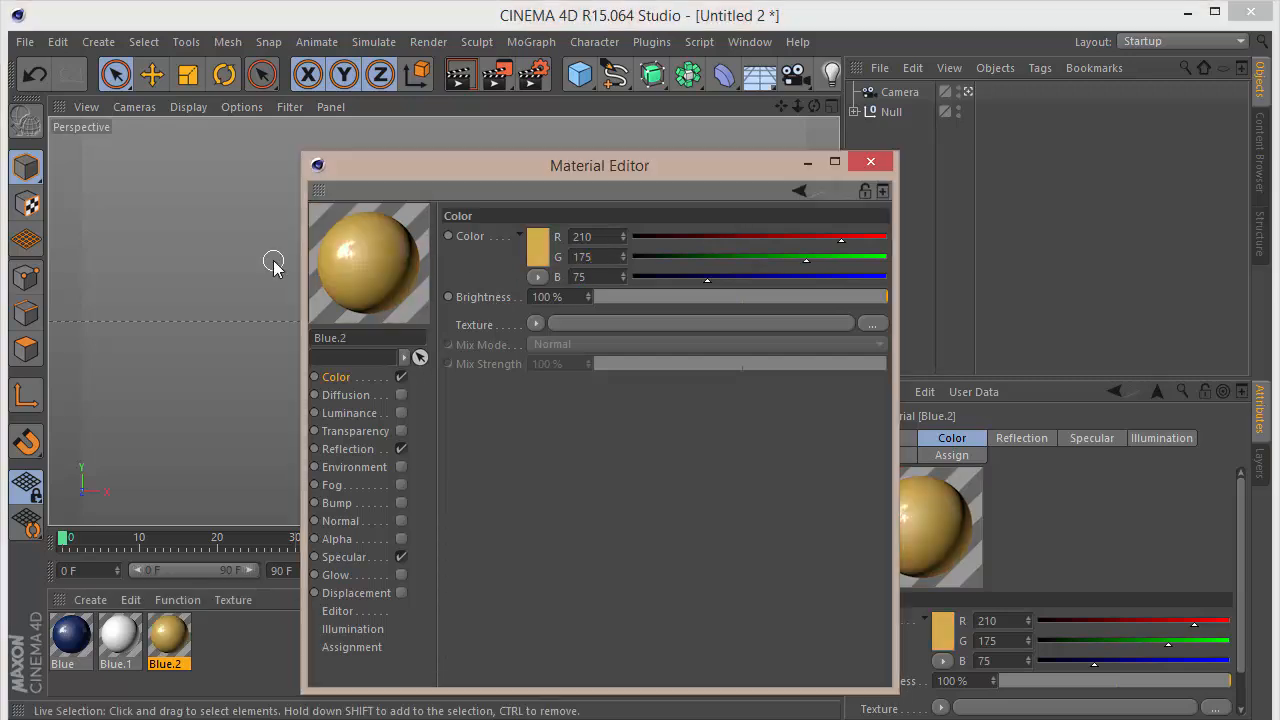
left_click(871, 163)
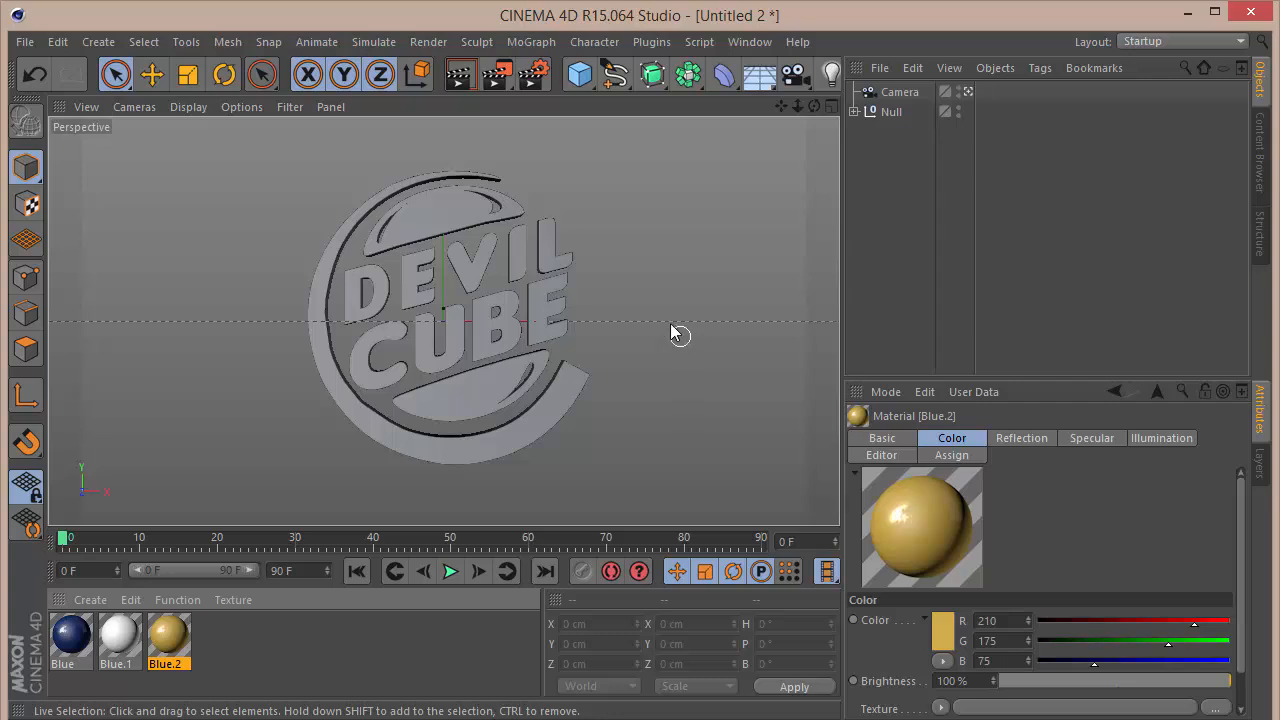
Step: Apply the blue material to the logo's outer ring and the gold material to both bun halves
left_click(854, 111)
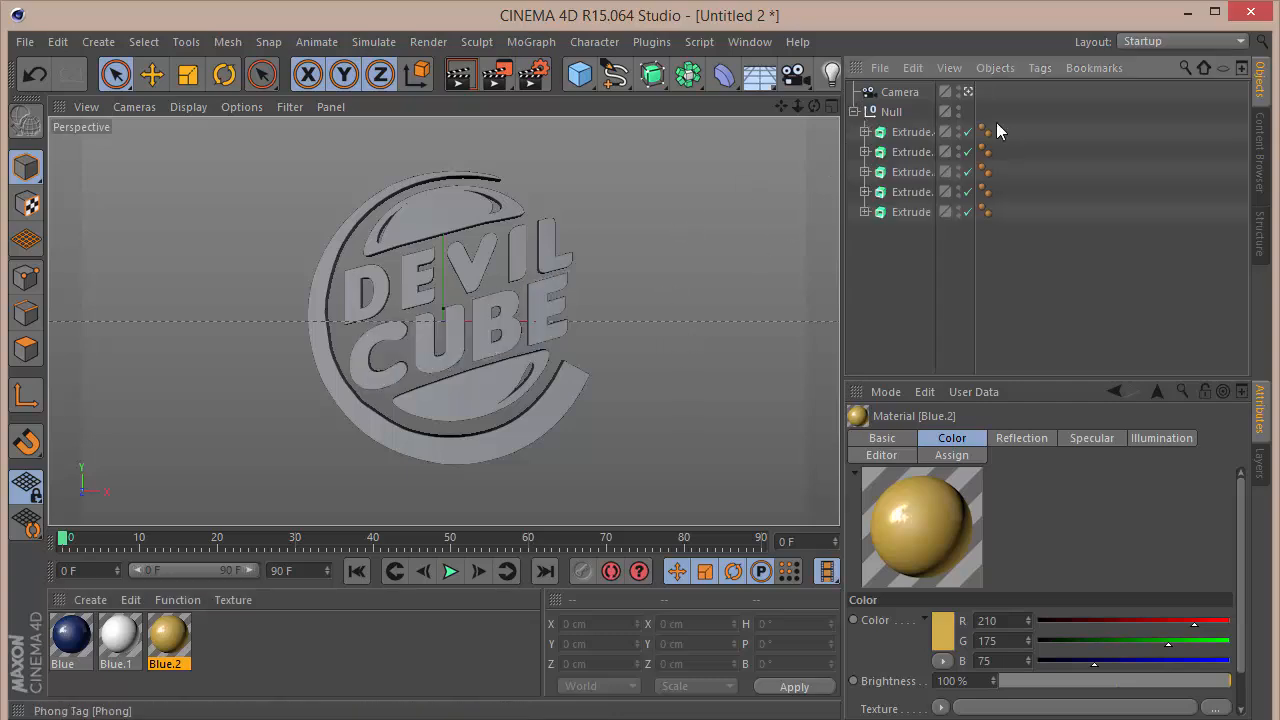
left_click_drag(129, 572, 418, 441)
left_click_drag(443, 388, 443, 388)
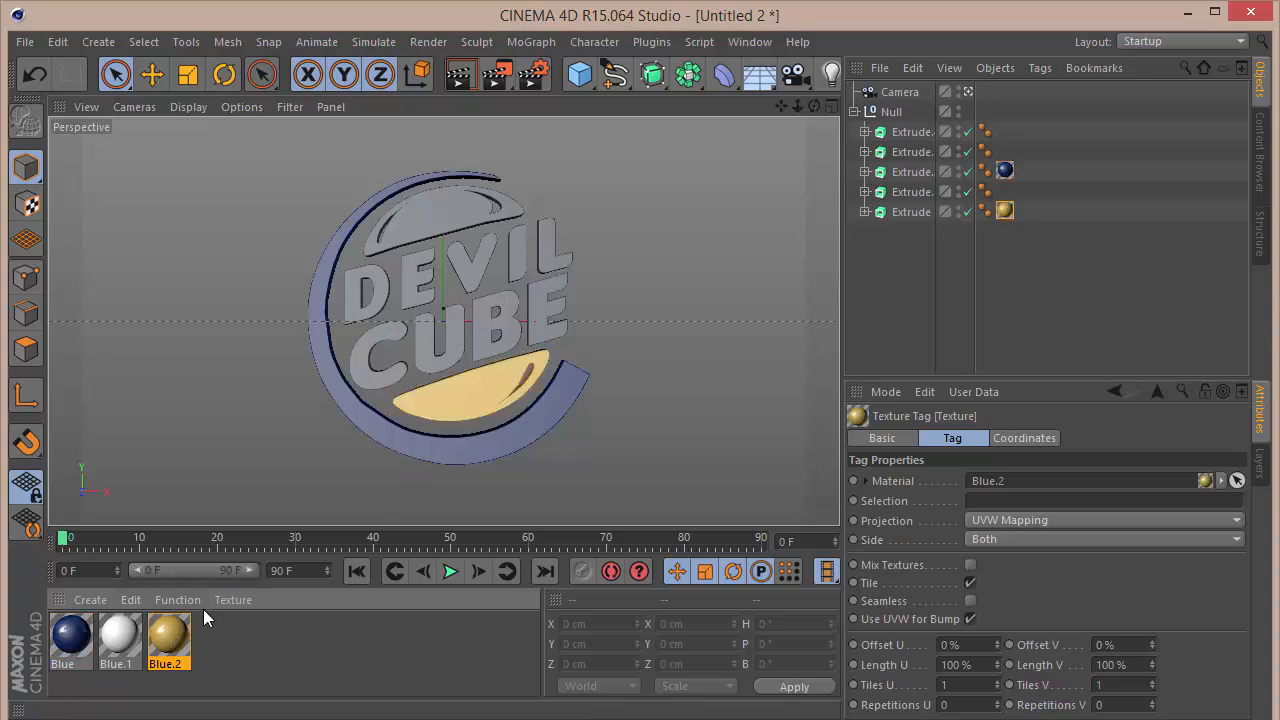
left_click_drag(172, 632, 414, 212)
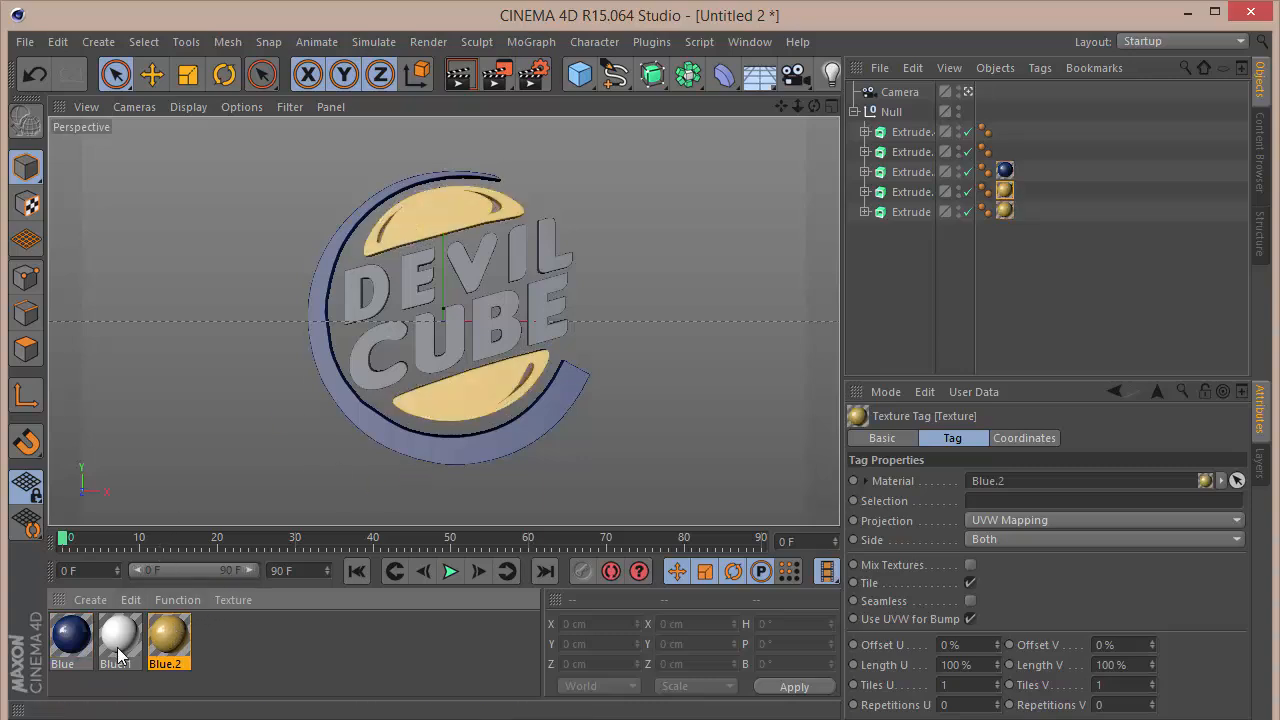
Step: Duplicate the gold material and set the copy's colour to a red R 175, G 20, B 20
left_click_drag(485, 279, 190, 633)
left_click_drag(172, 637, 220, 632, "ctrl")
double_click(220, 632)
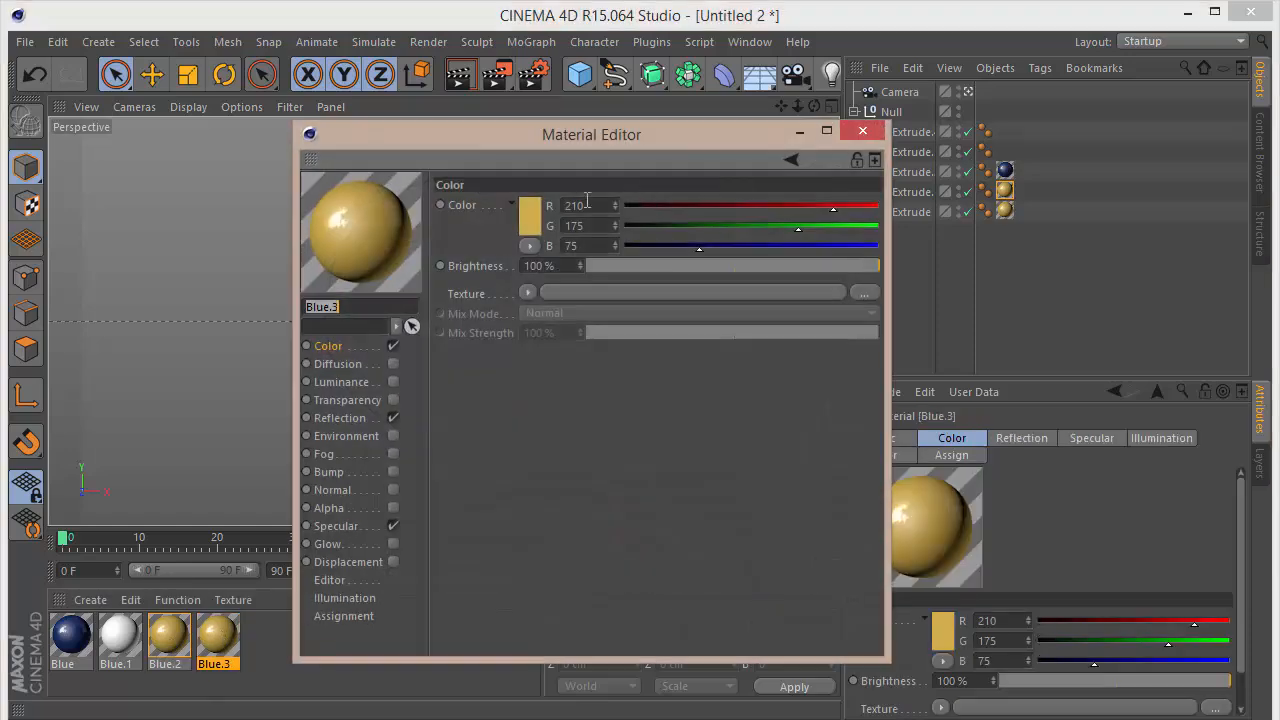
left_click_drag(590, 202, 212, 223)
type("175")
key("Tab")
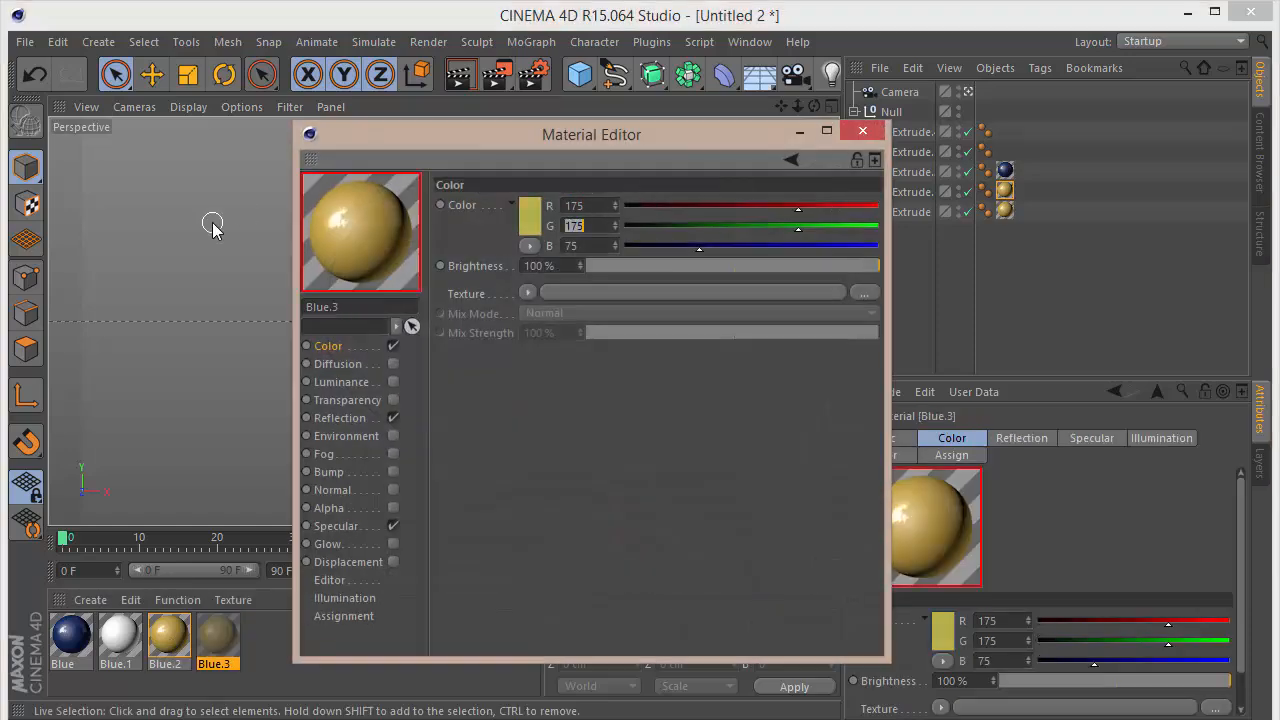
type("20")
key("Tab")
type("20")
key("Tab")
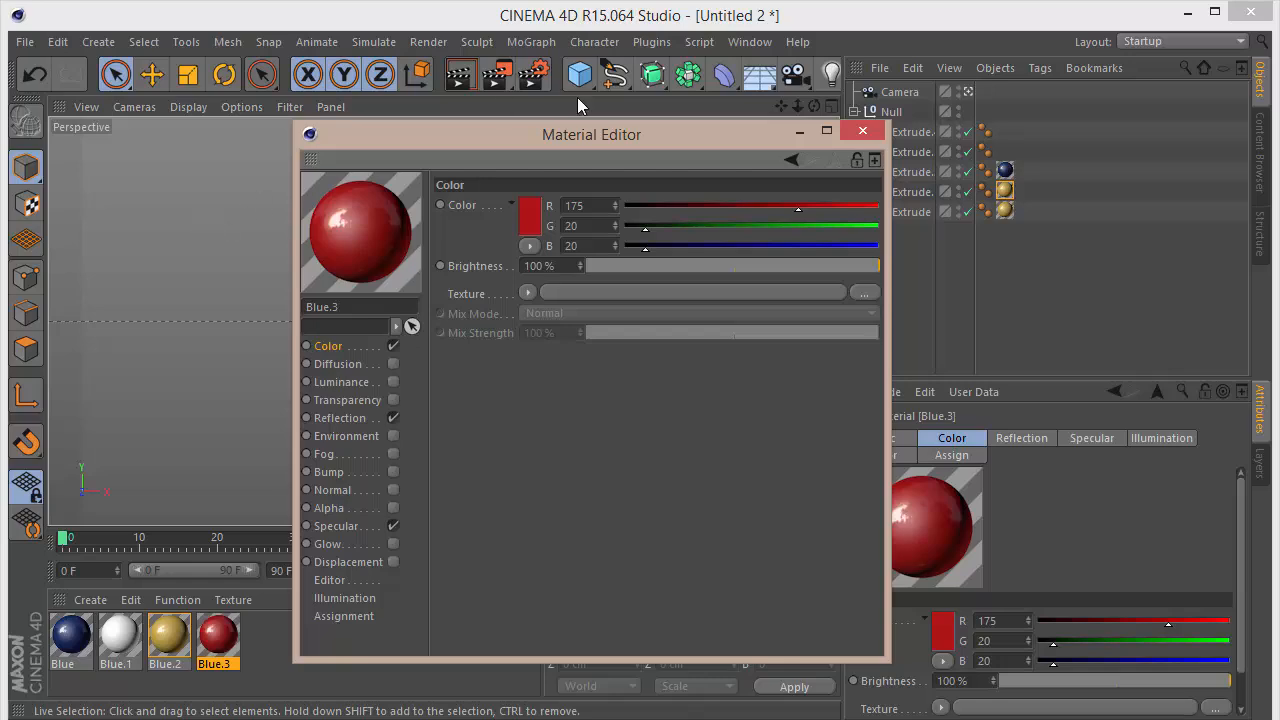
left_click(863, 131)
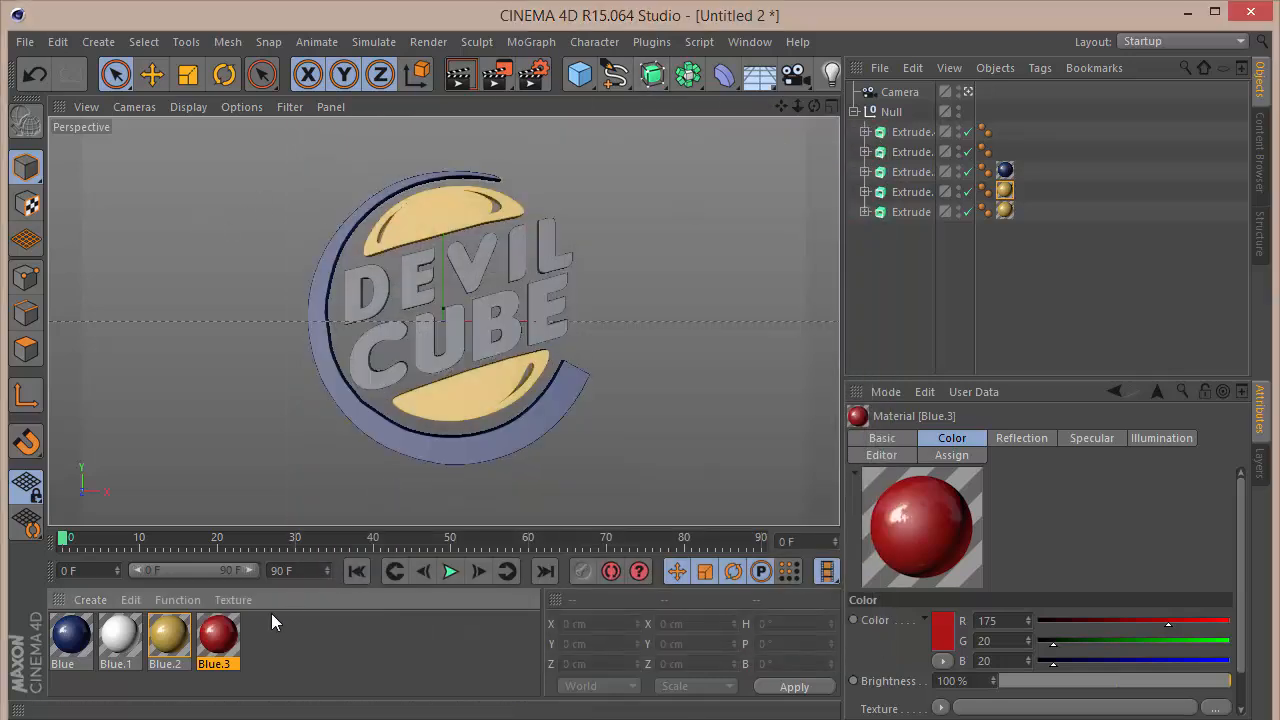
Step: Apply the red material to the extruded DEVIL and CUBE texts
left_click_drag(222, 632, 471, 288)
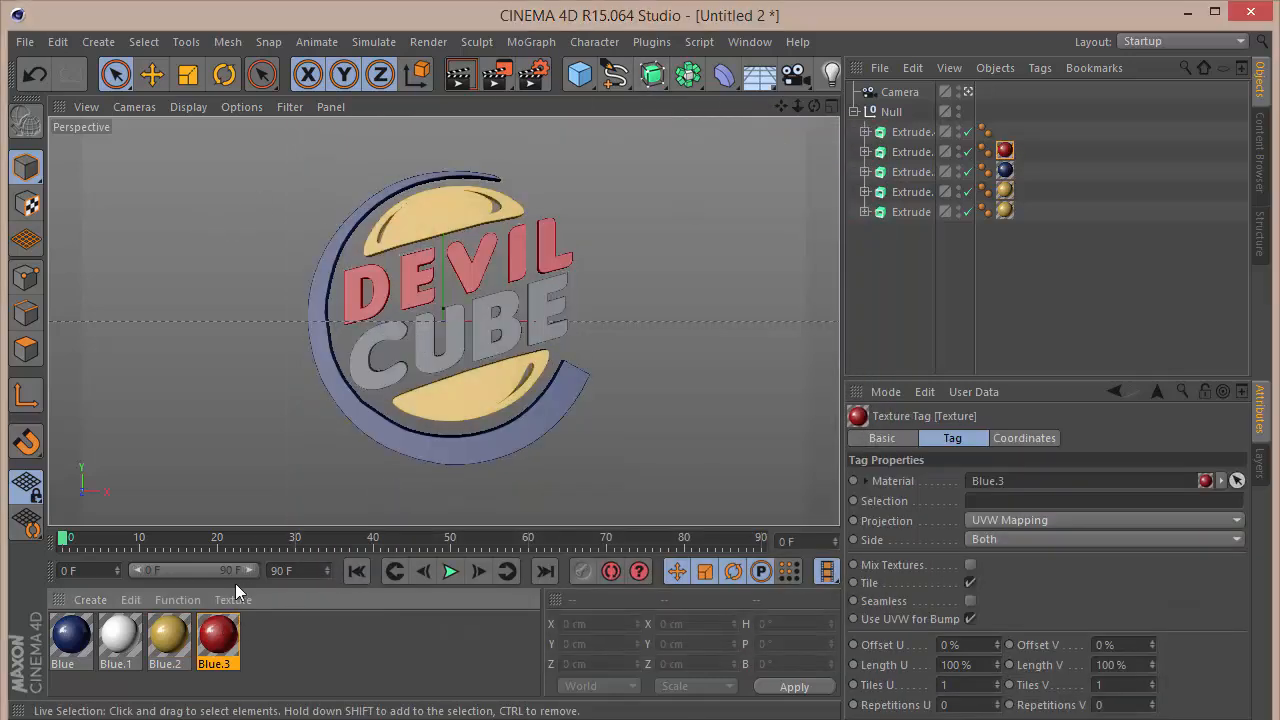
left_click_drag(213, 655, 440, 355)
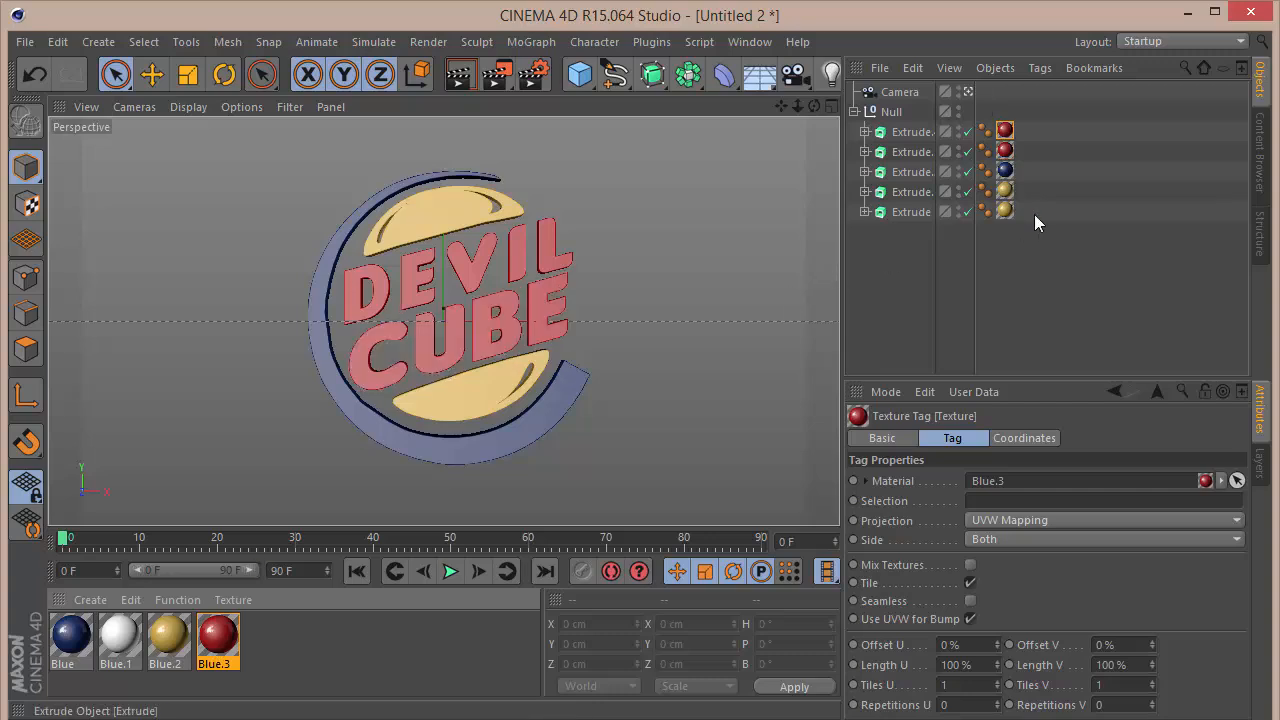
left_click(971, 269)
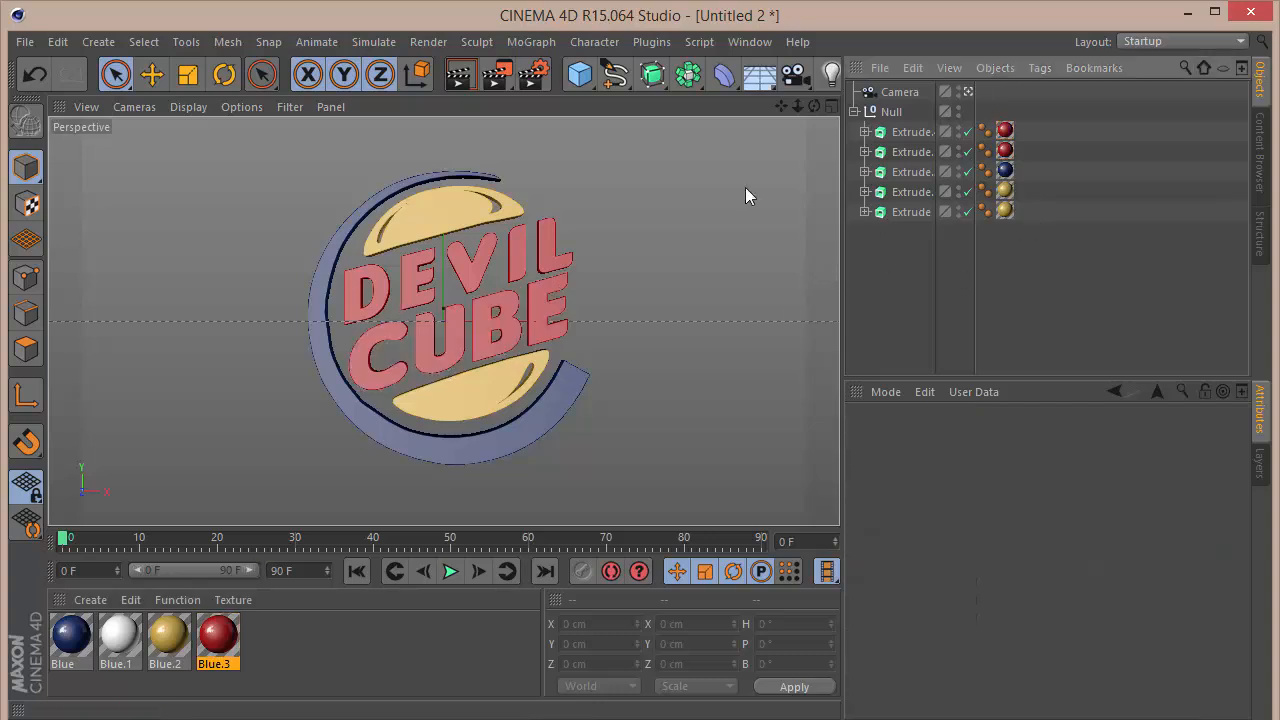
Step: Add a cylinder primitive and set its orientation to +Z so it faces the front of the logo
left_click(576, 78)
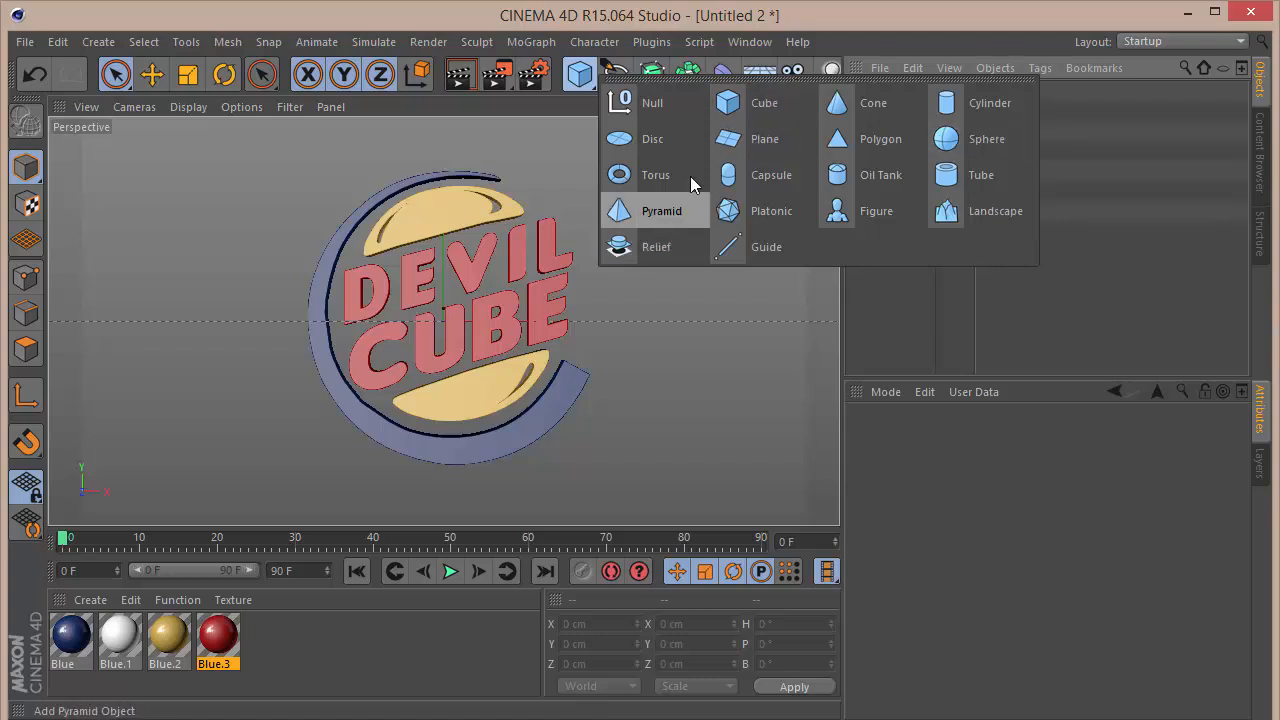
left_click(968, 101)
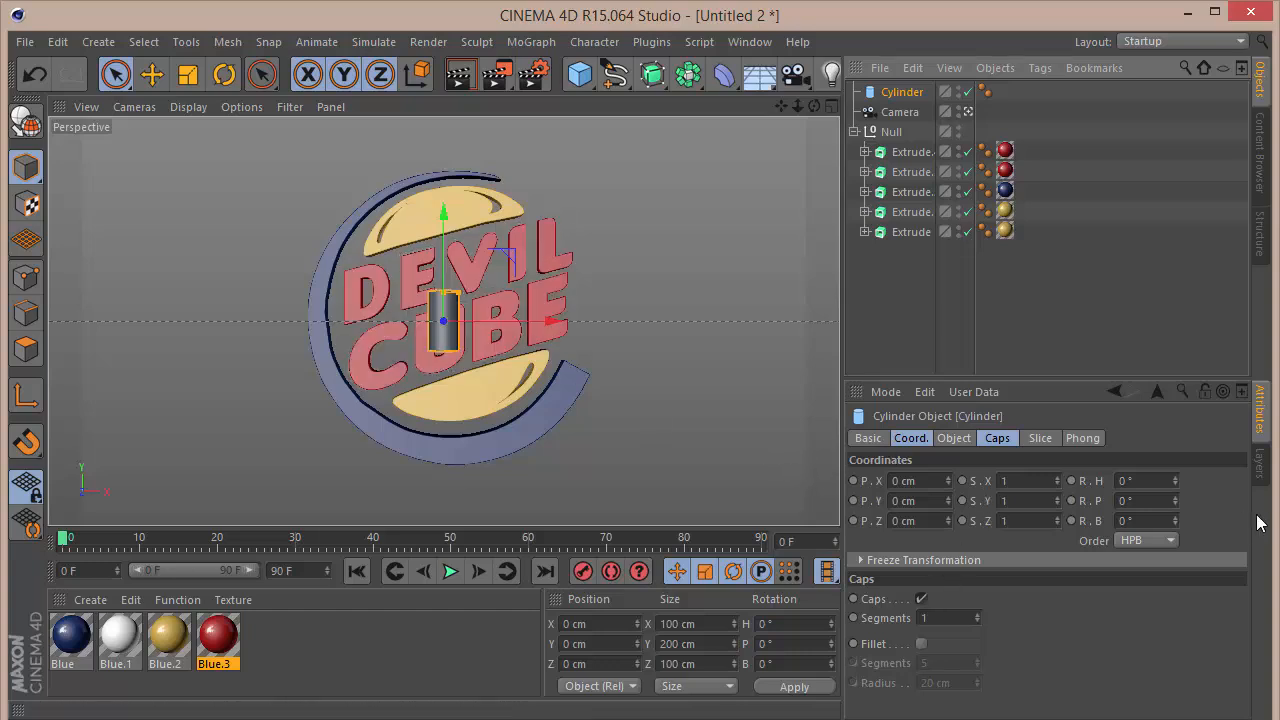
left_click(954, 439)
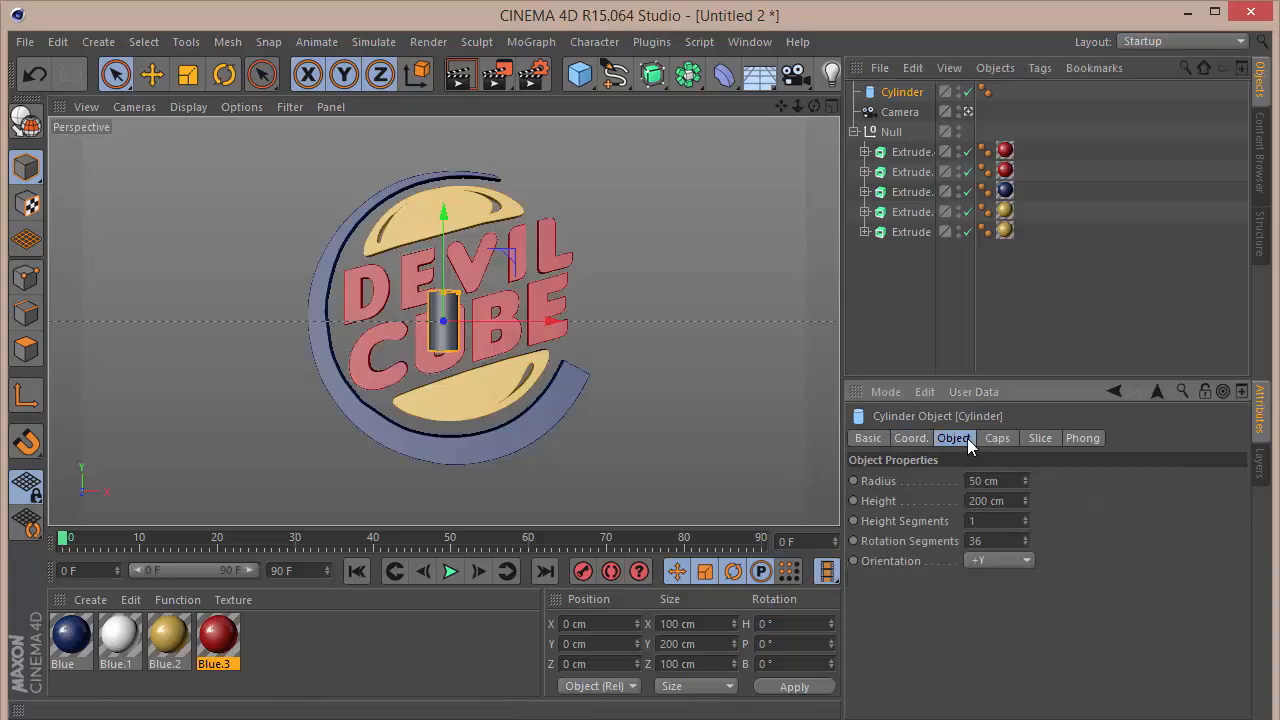
left_click(989, 558)
left_click(993, 580)
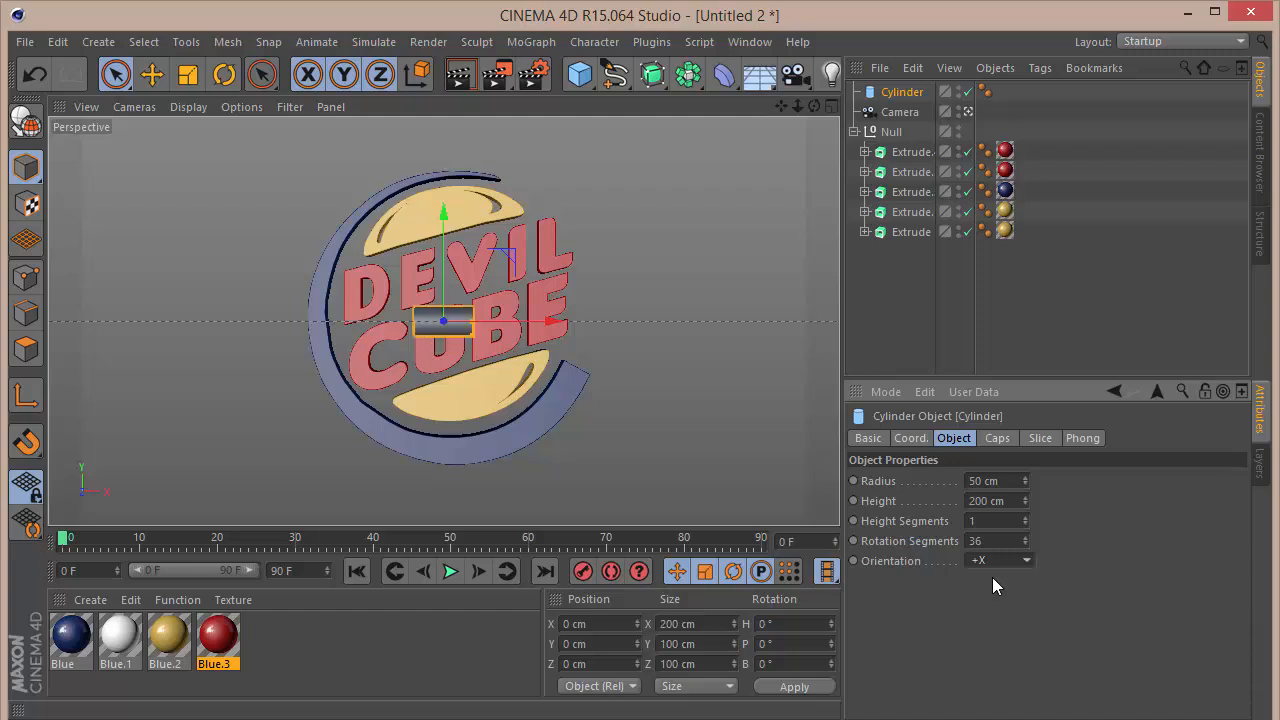
left_click(996, 561)
left_click(994, 660)
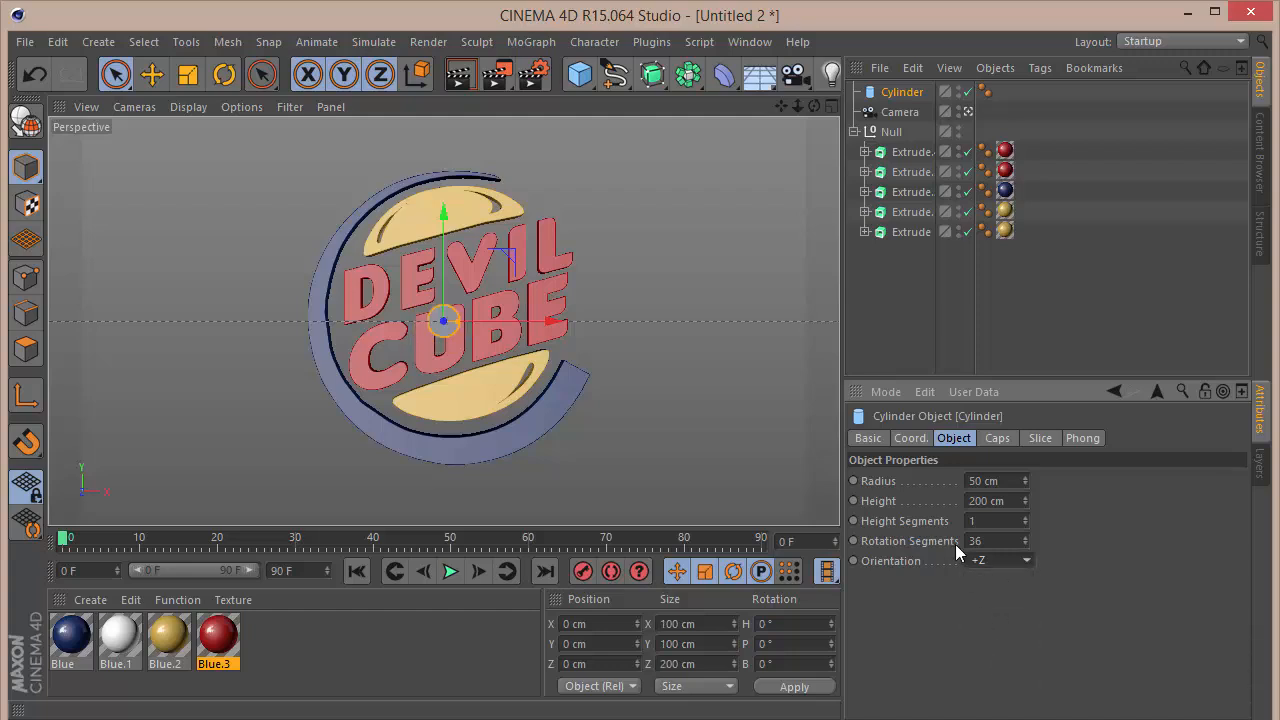
Step: Centre the cylinder around the logo at about X 34 cm, Y 0 cm and set its radius to 560 cm
left_click_drag(1022, 475, 1095, 446)
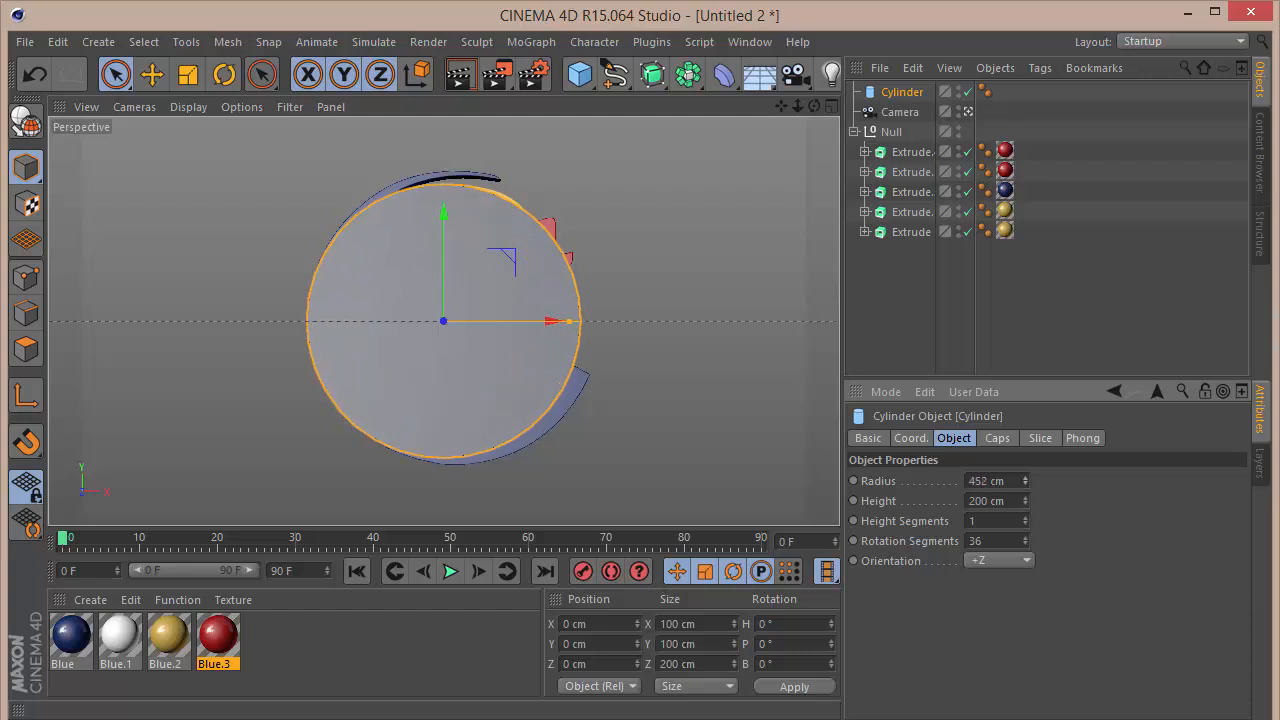
key("F4")
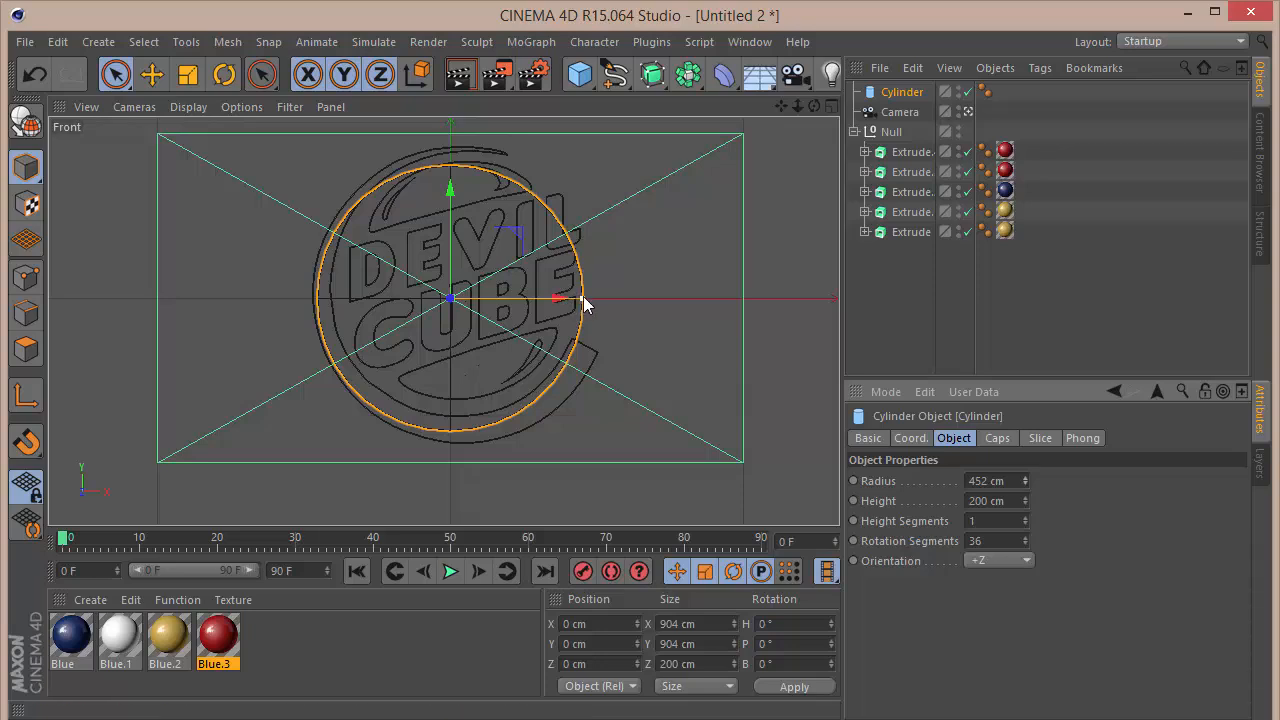
mouse_move(582, 298)
left_mouse_down()
mouse_move(611, 300)
mouse_move(557, 297)
left_mouse_up()
left_click_drag(458, 233, 460, 225)
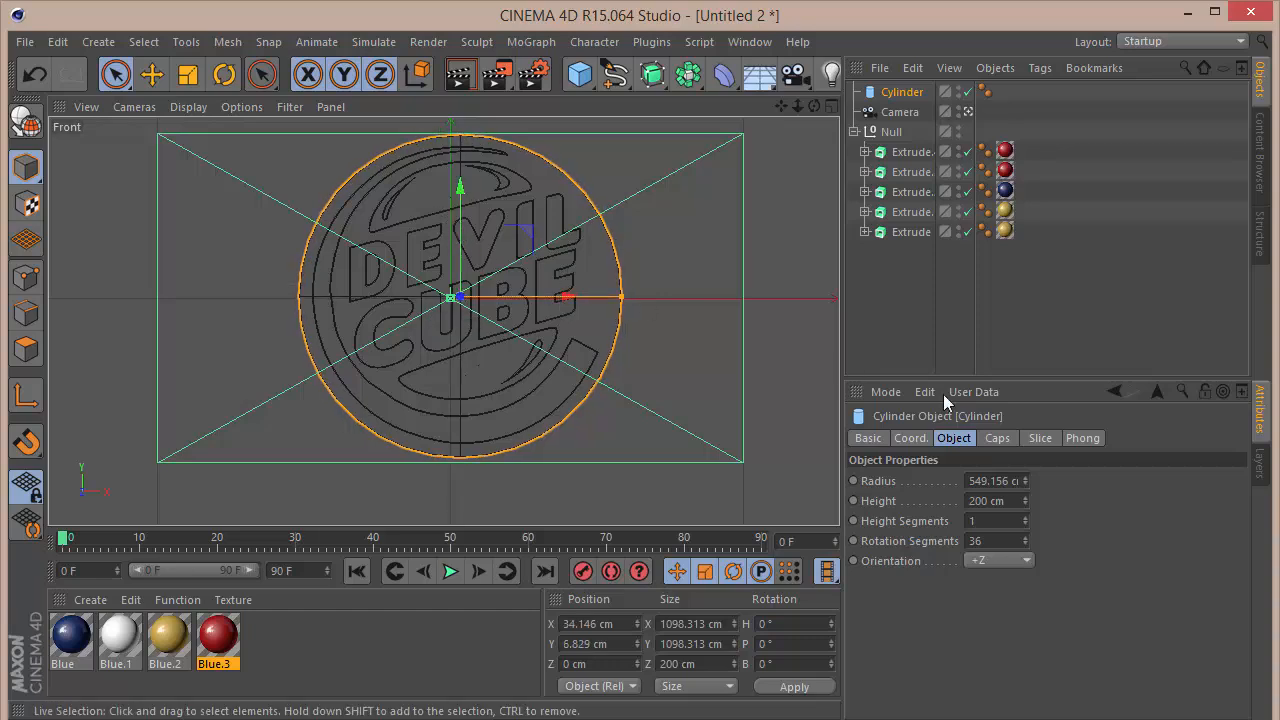
double_click(977, 481)
type("560")
key("Return")
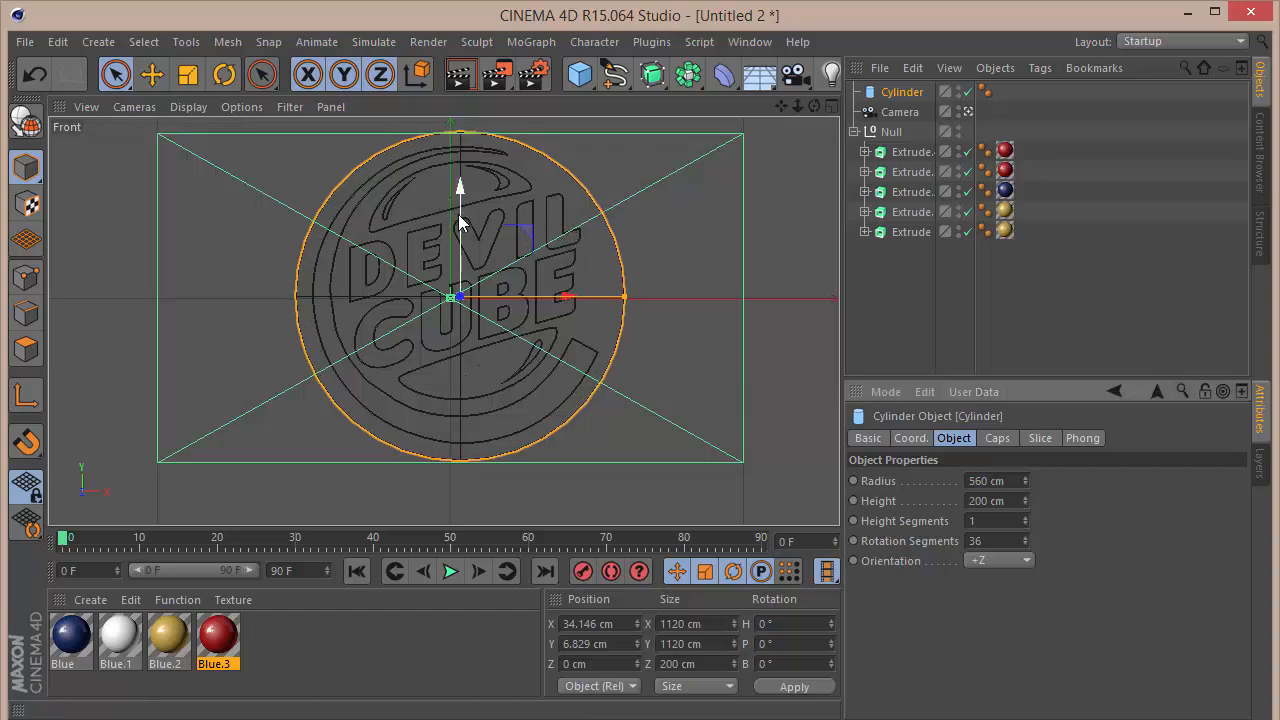
left_click_drag(458, 216, 460, 226)
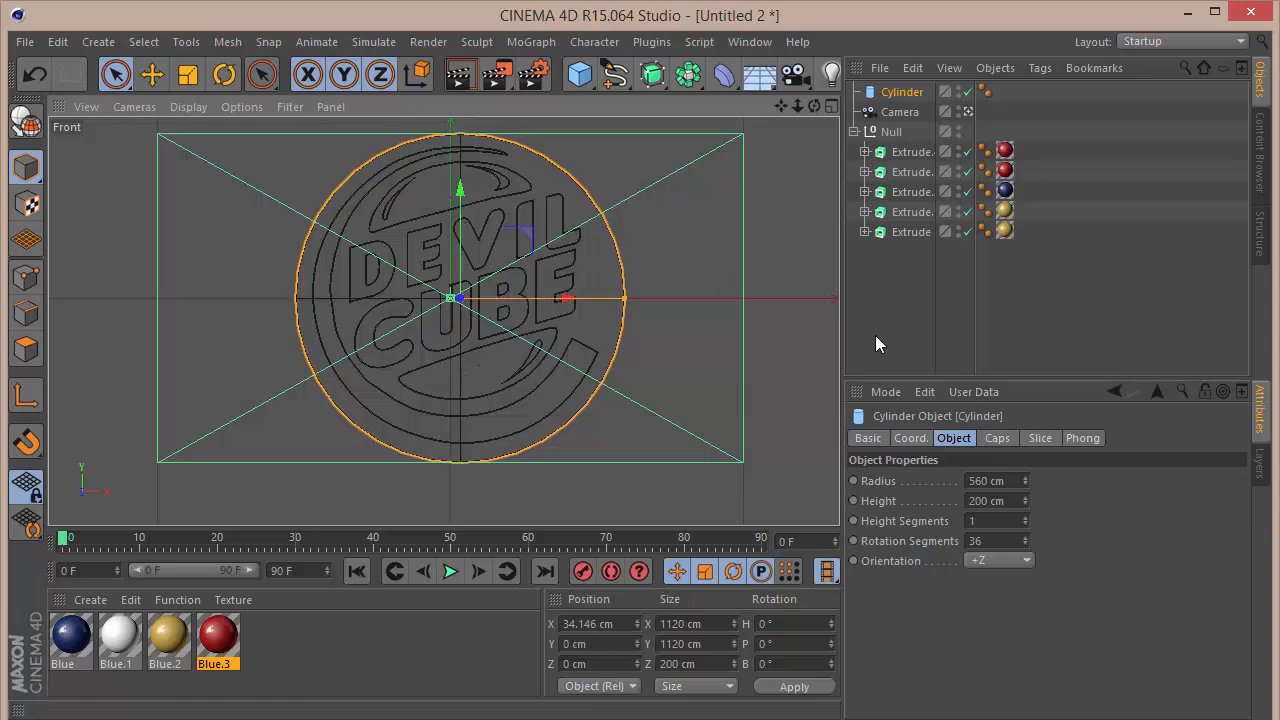
Step: Set the cylinder's rotation segments to 60 and enable the fillet on its caps
double_click(1010, 540)
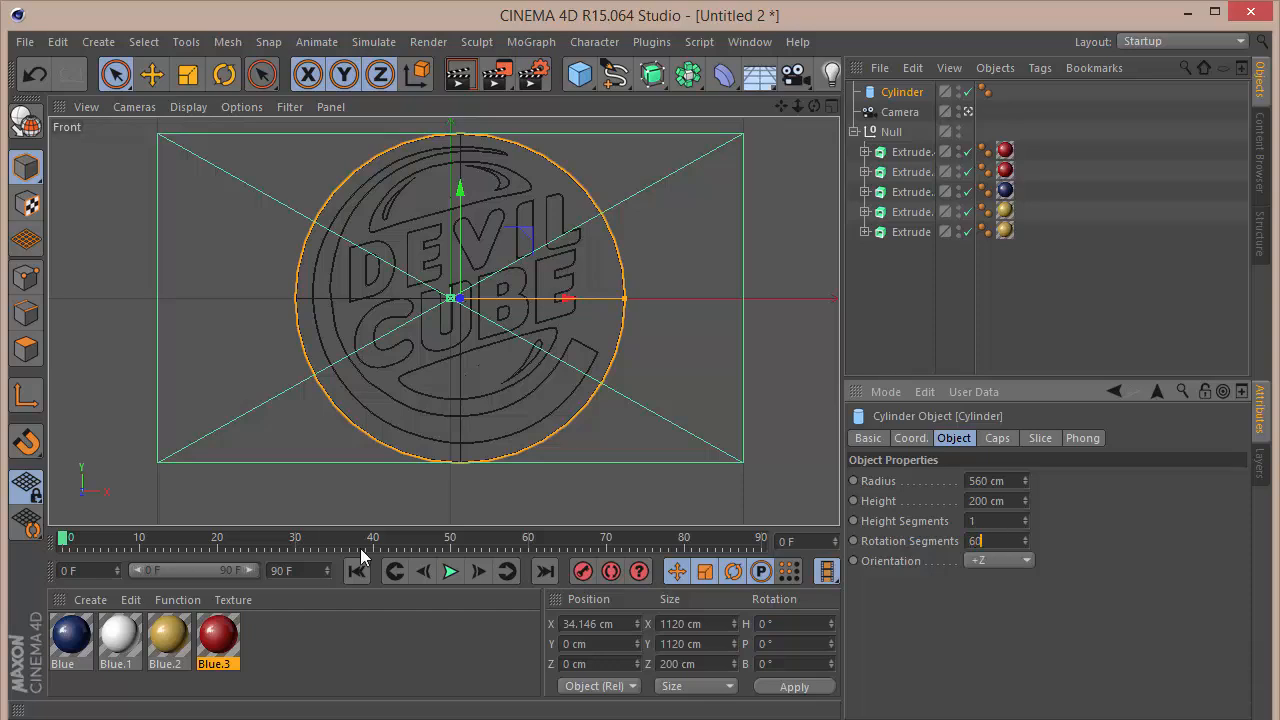
key("Return")
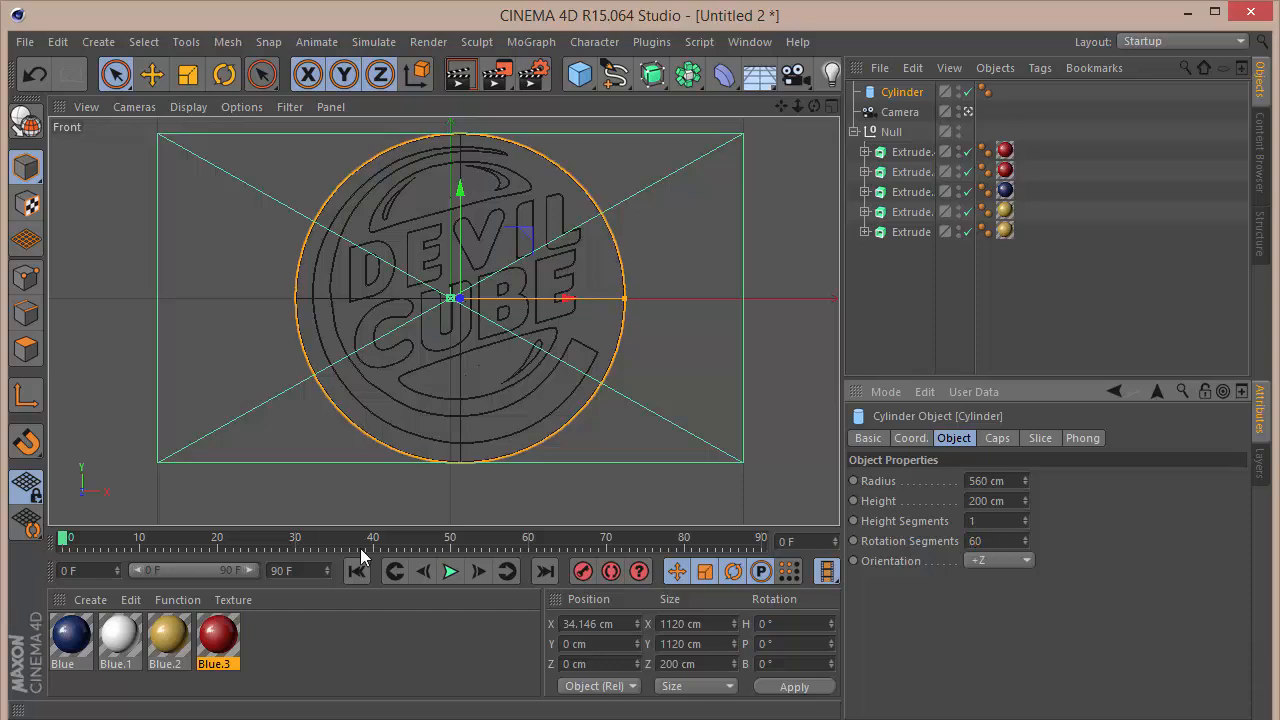
left_click(995, 438)
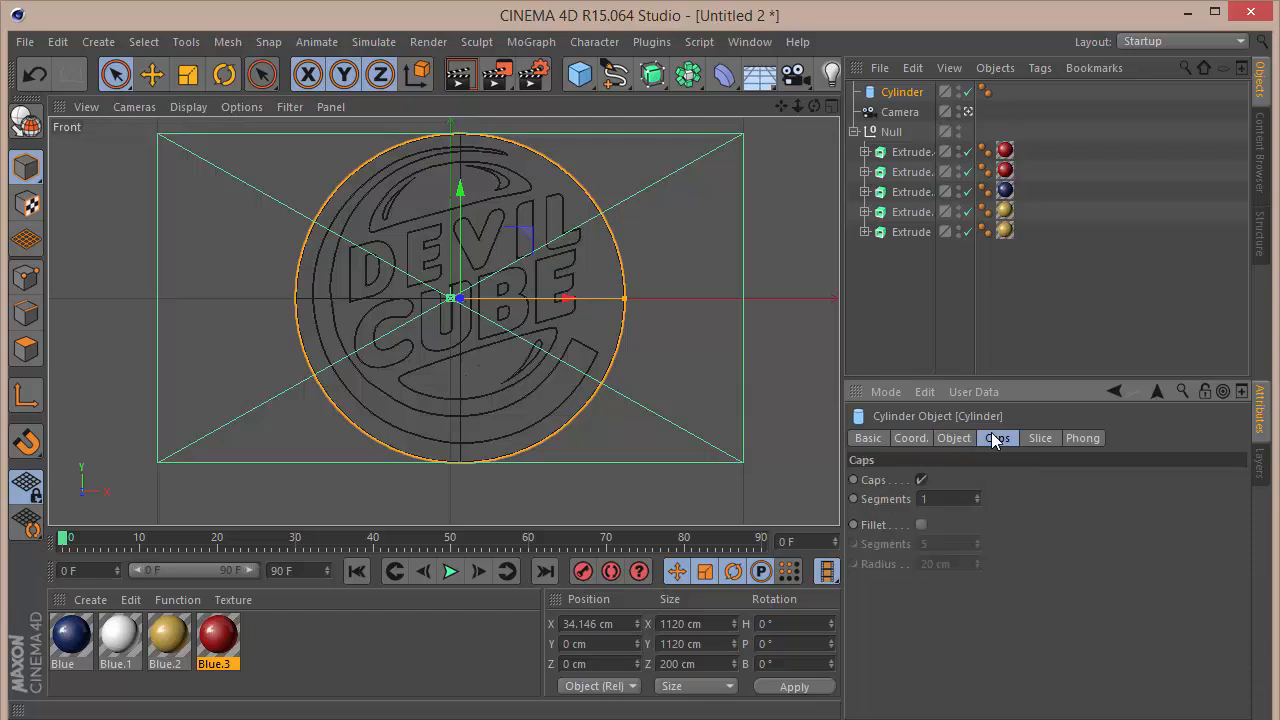
left_click(921, 525)
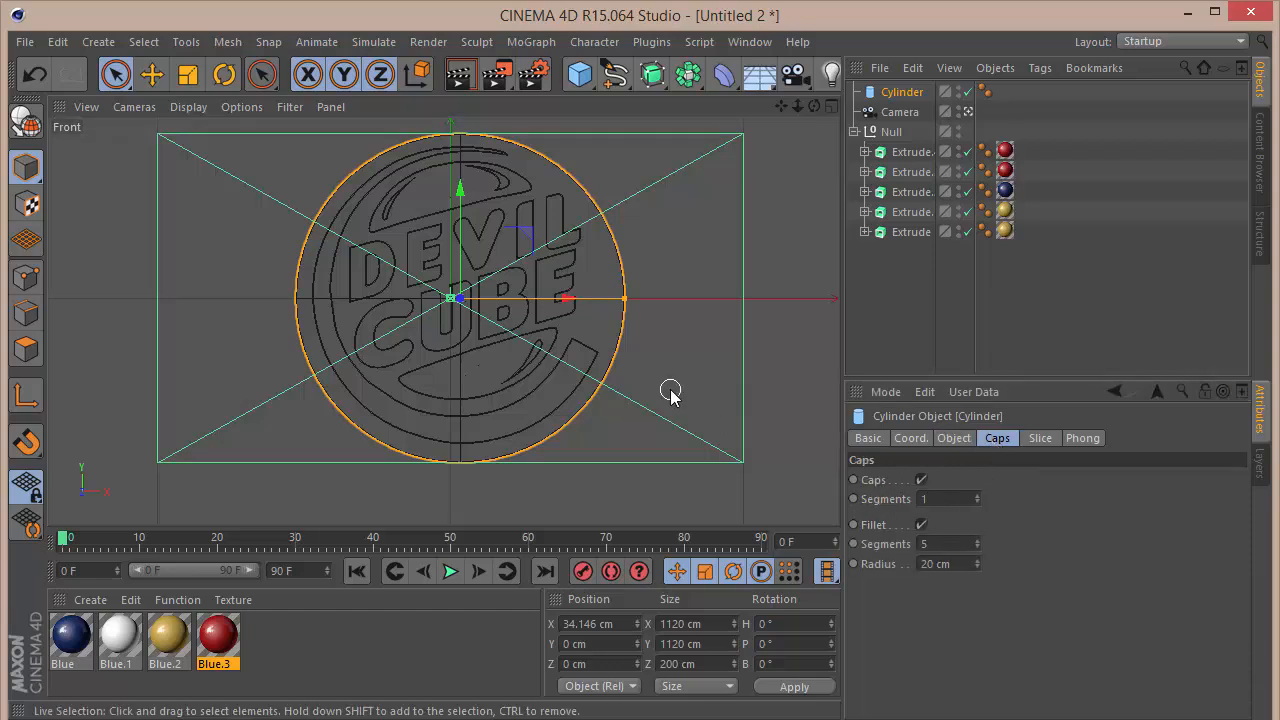
Step: Leave the camera view and move the logo group forward to about Z -124 cm, in front of the cylinder's face
key("F1")
left_click_drag(817, 113, 442, 321)
key("ctrl+shift+z")
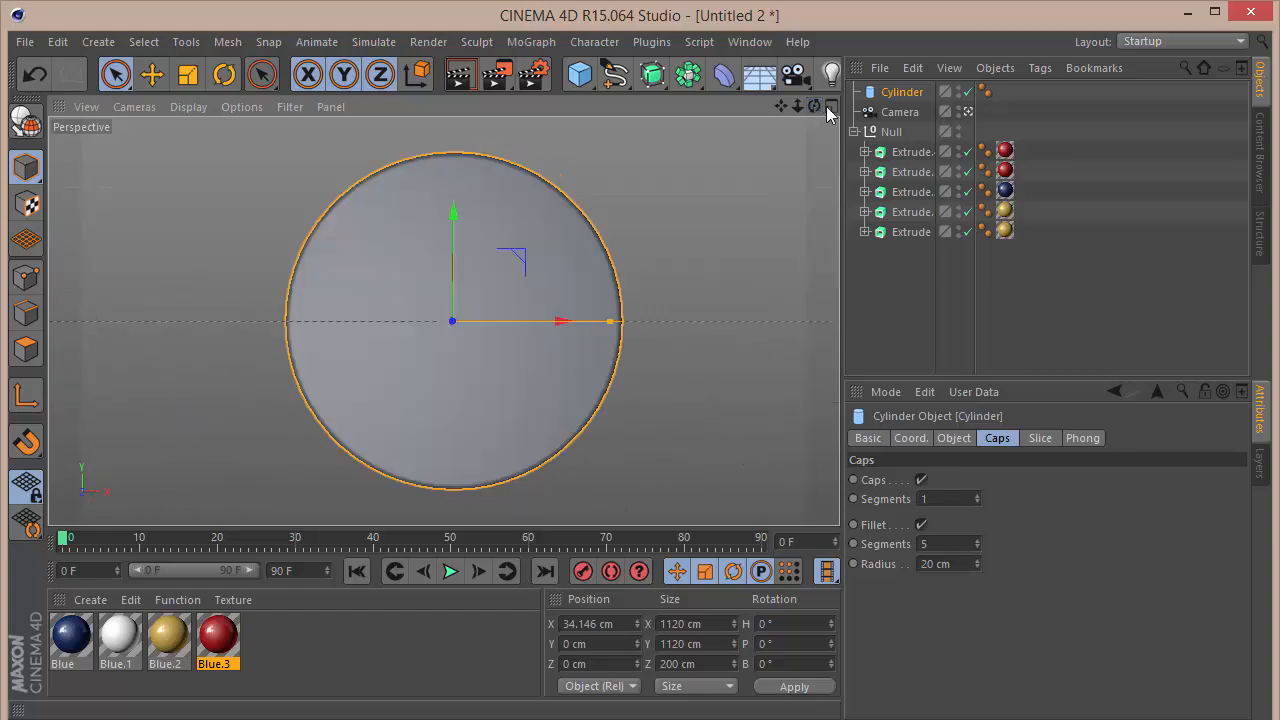
left_click(969, 111)
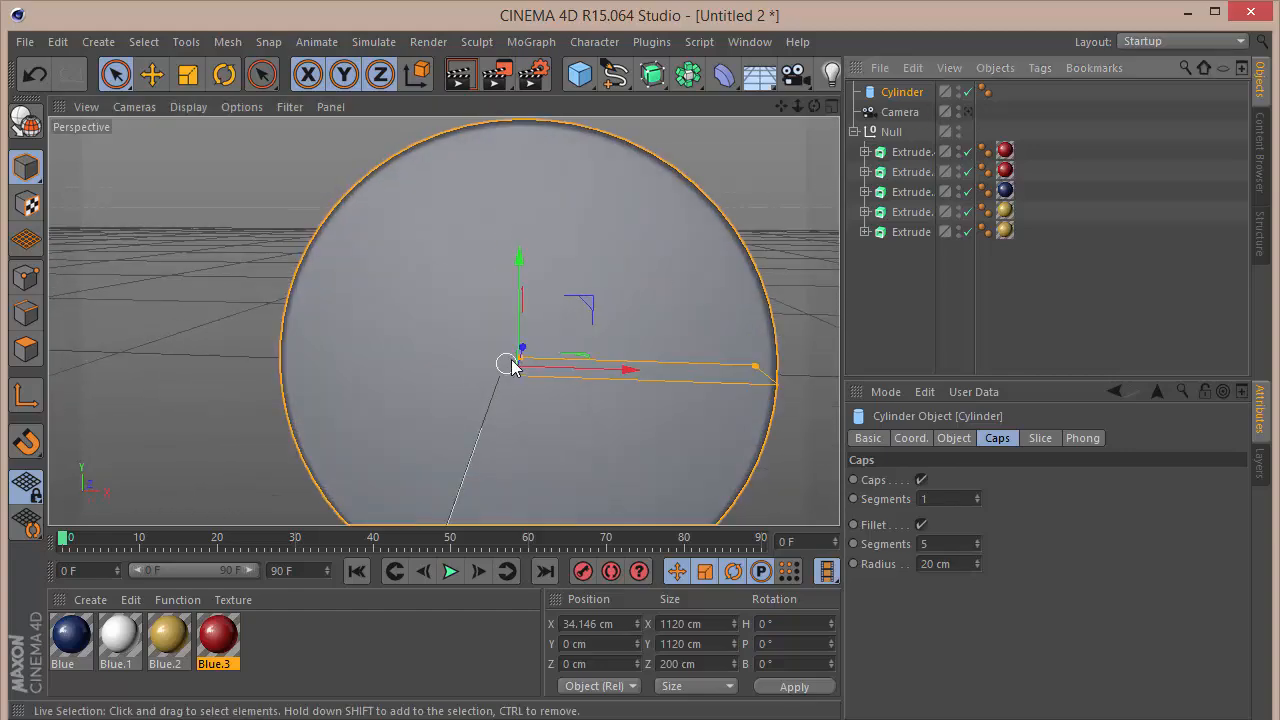
left_click_drag(815, 106, 442, 321)
left_click(891, 131)
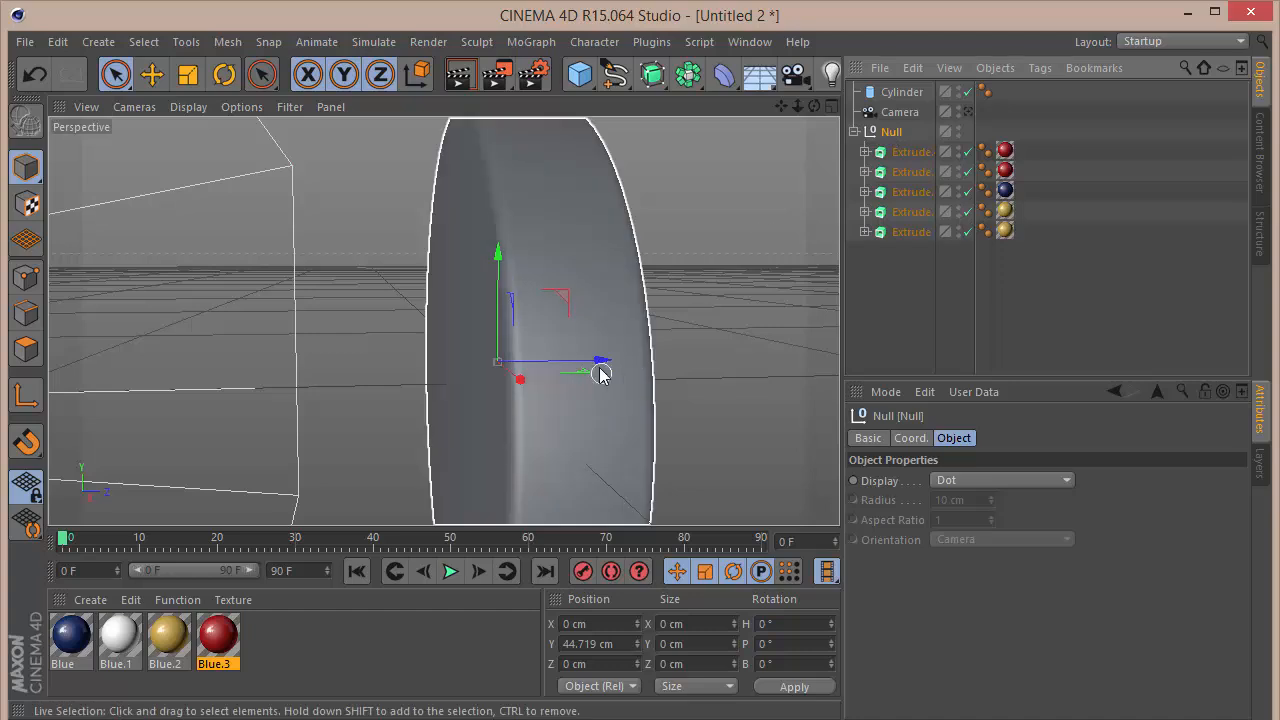
left_click_drag(600, 366, 543, 390)
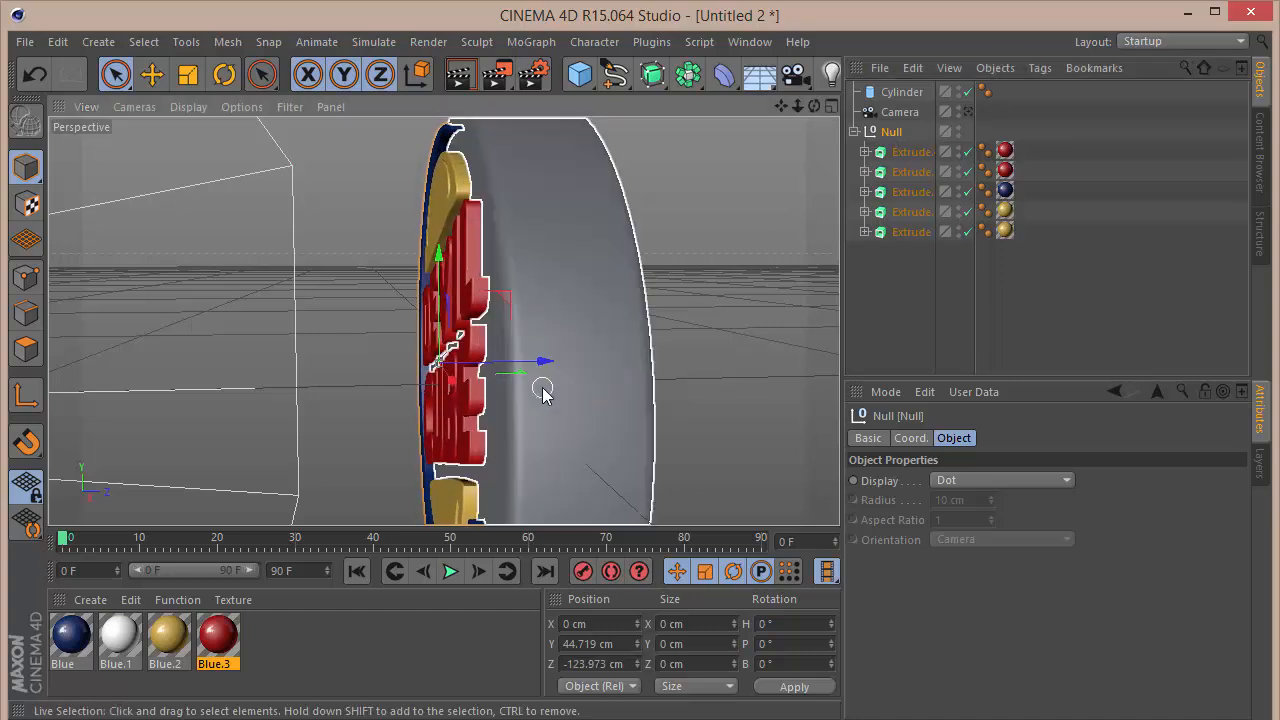
left_click_drag(816, 105, 444, 321)
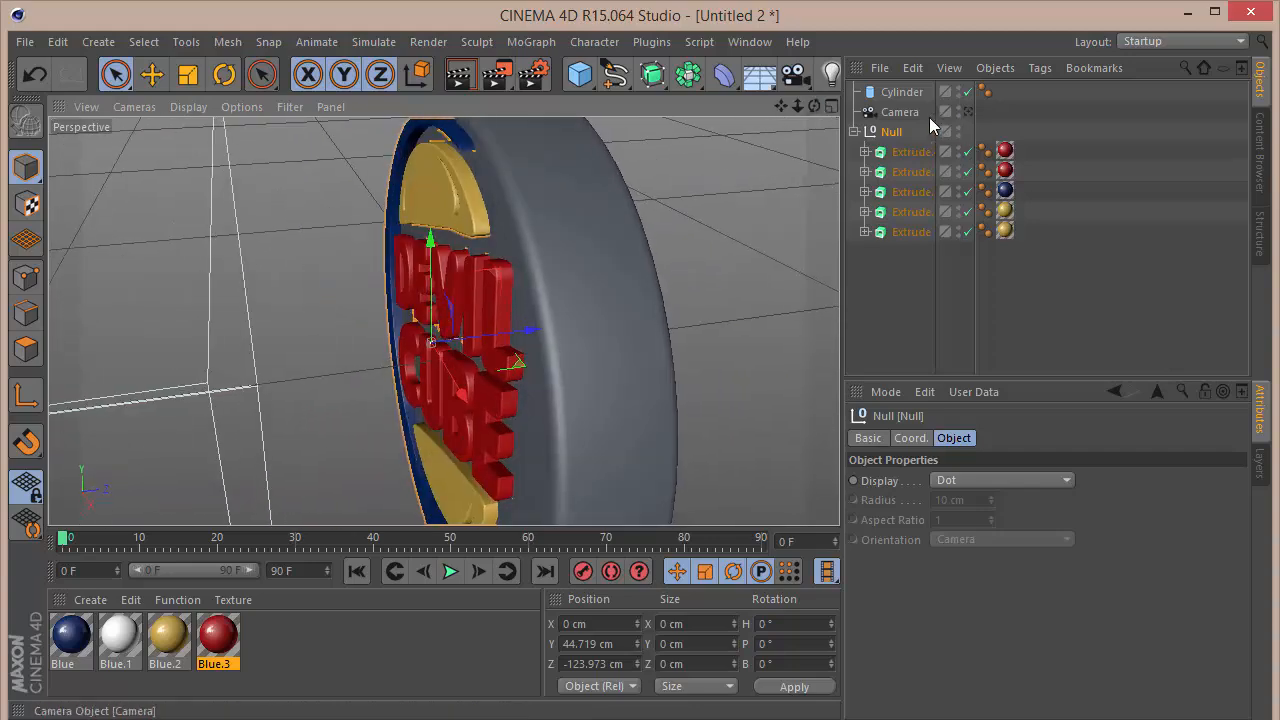
Step: Set the cylinder's cap fillet to a radius of 80 cm with 4 segments
left_click(902, 93)
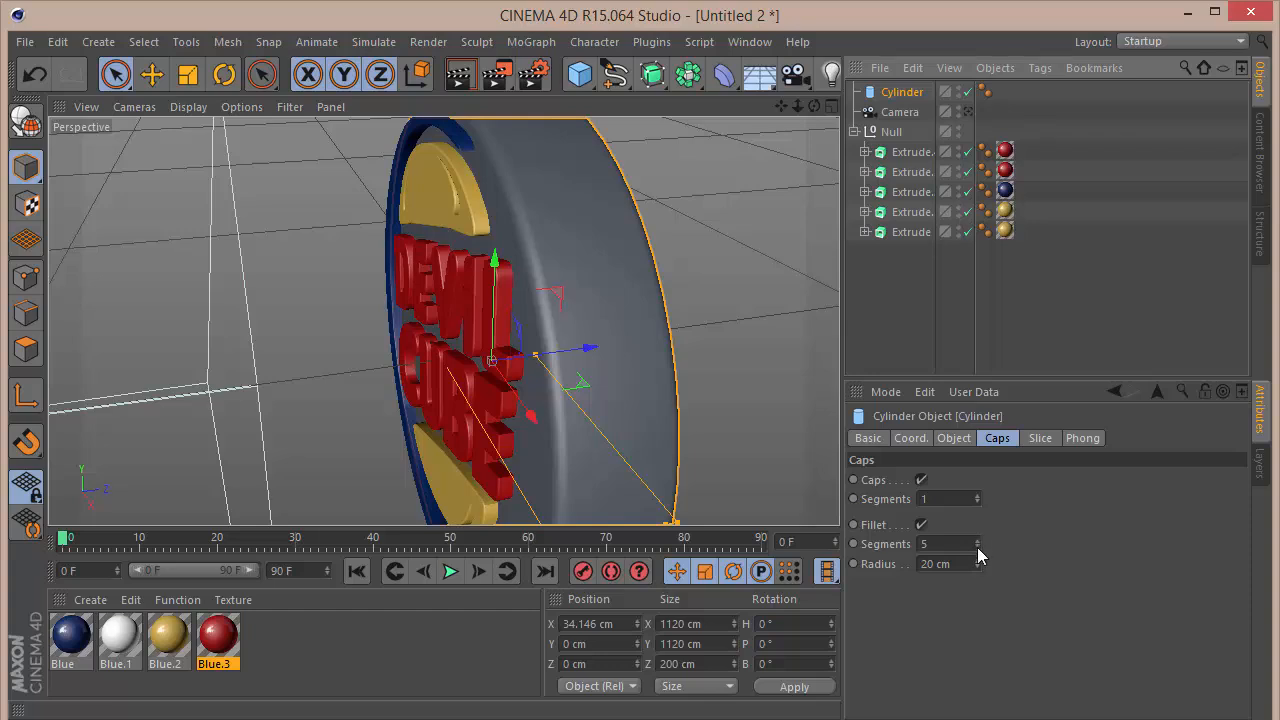
left_click_drag(978, 565, 702, 640)
key("Return")
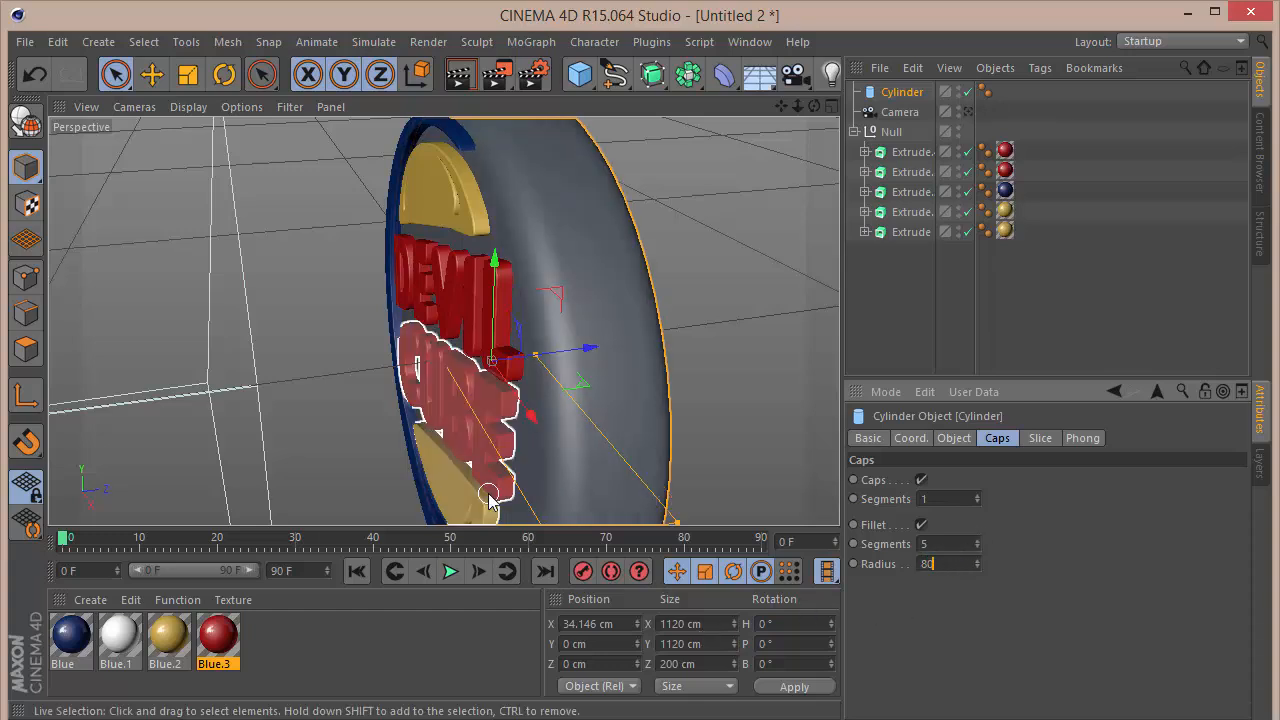
type("80")
key("Return")
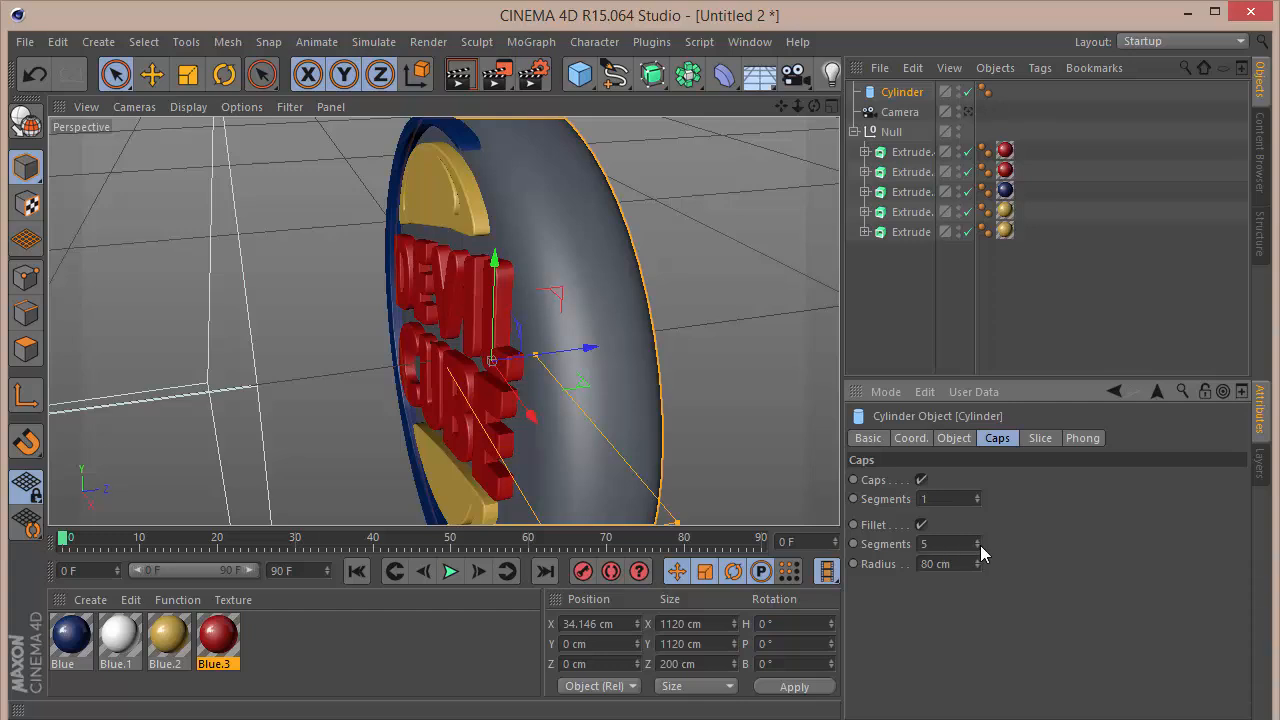
type("20")
left_click_drag(977, 544, 977, 546)
left_click(978, 540)
left_click(976, 547)
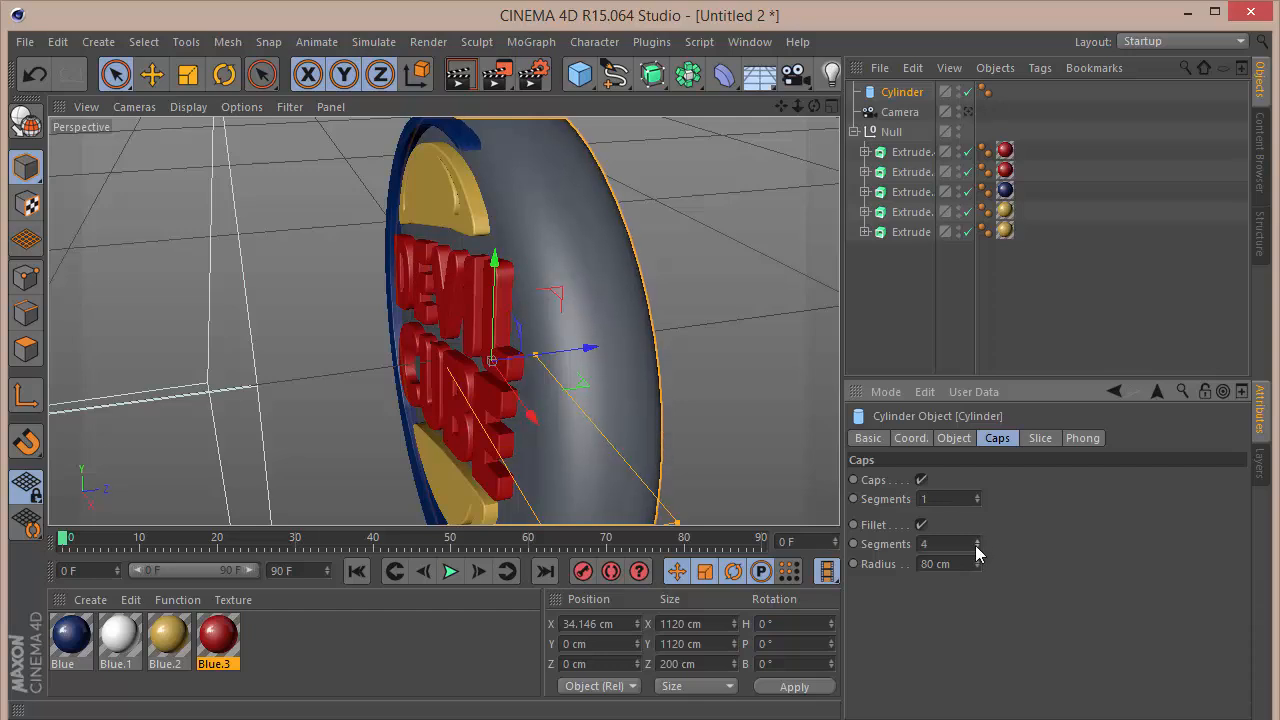
left_click(859, 289)
Step: Look through the scene camera again and enlarge the cylinder's radius to 613 cm
mouse_move(814, 106)
left_mouse_down()
mouse_move(985, 114)
mouse_move(1056, 94)
mouse_move(975, 50)
mouse_move(890, 80)
mouse_move(745, 100)
mouse_move(880, 104)
mouse_move(770, 107)
mouse_move(801, 107)
left_mouse_up()
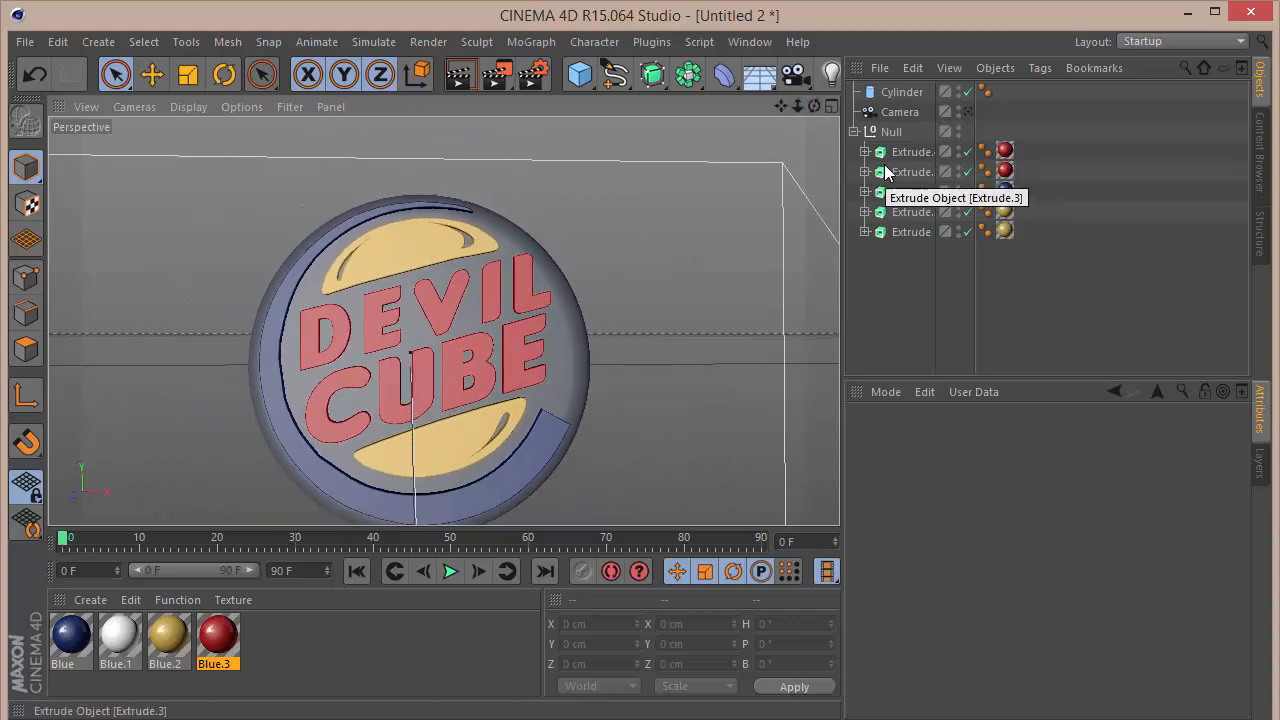
left_click(968, 112)
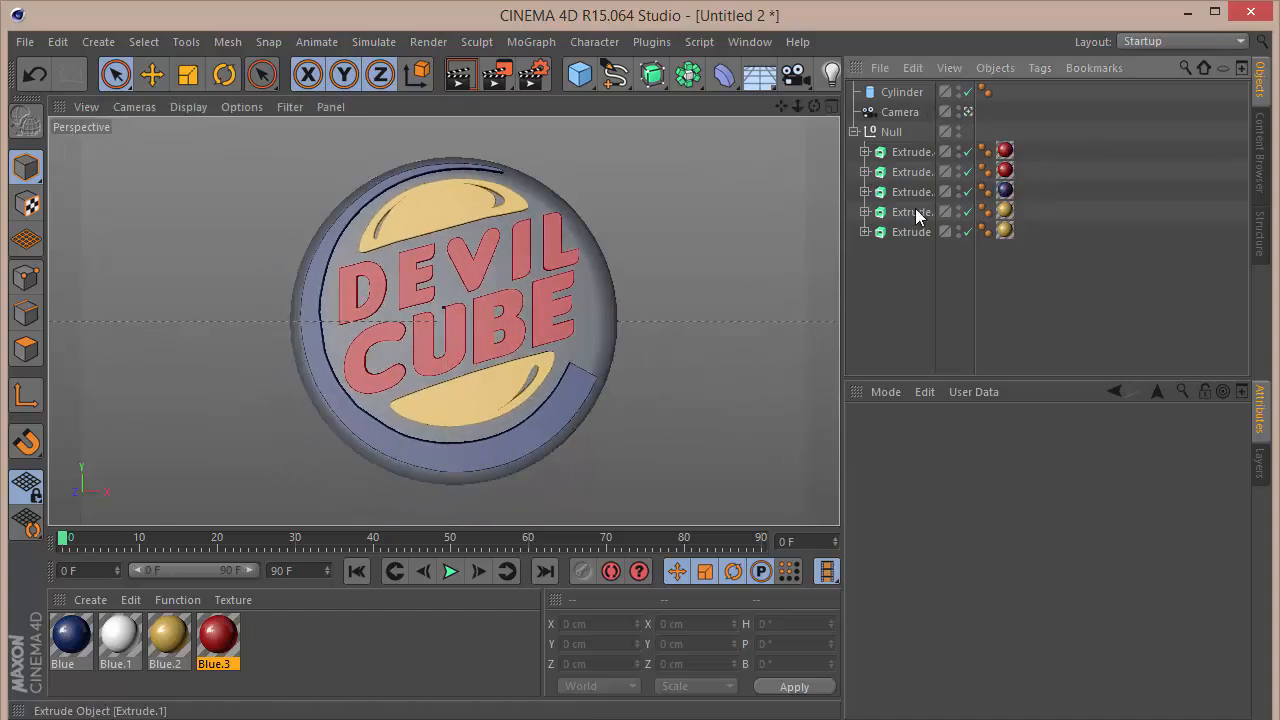
left_click(900, 91)
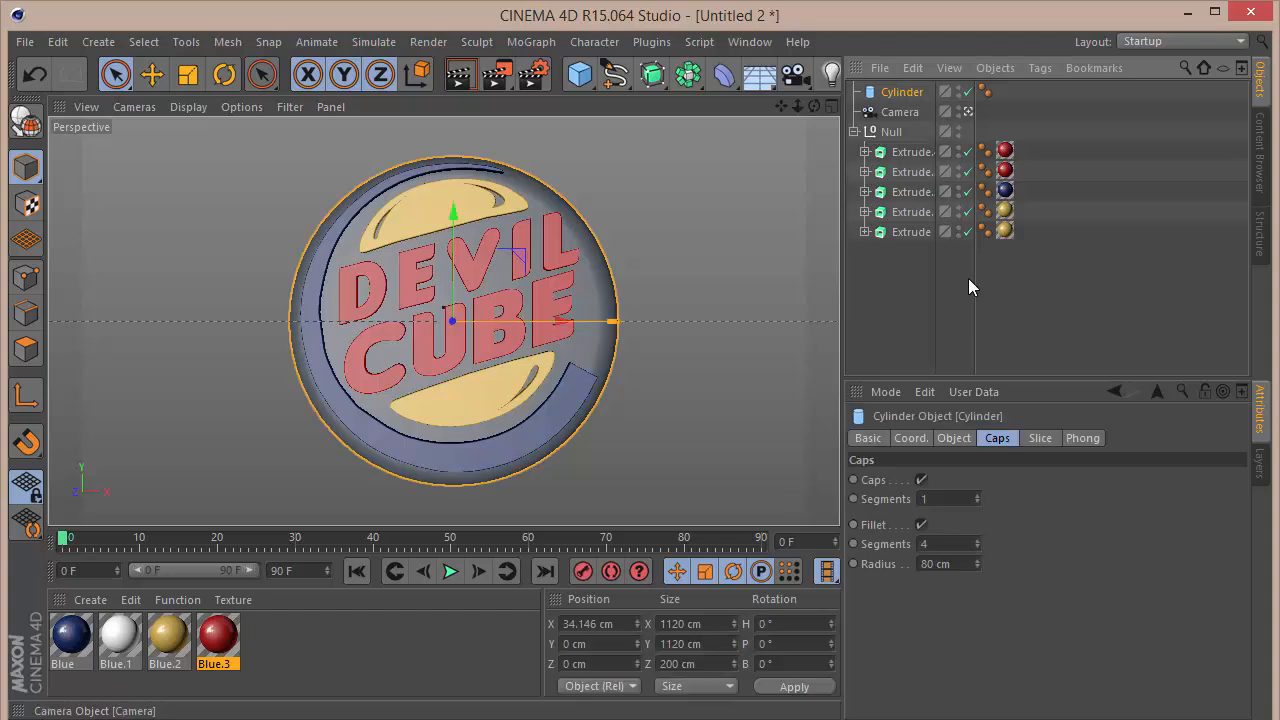
left_click(954, 439)
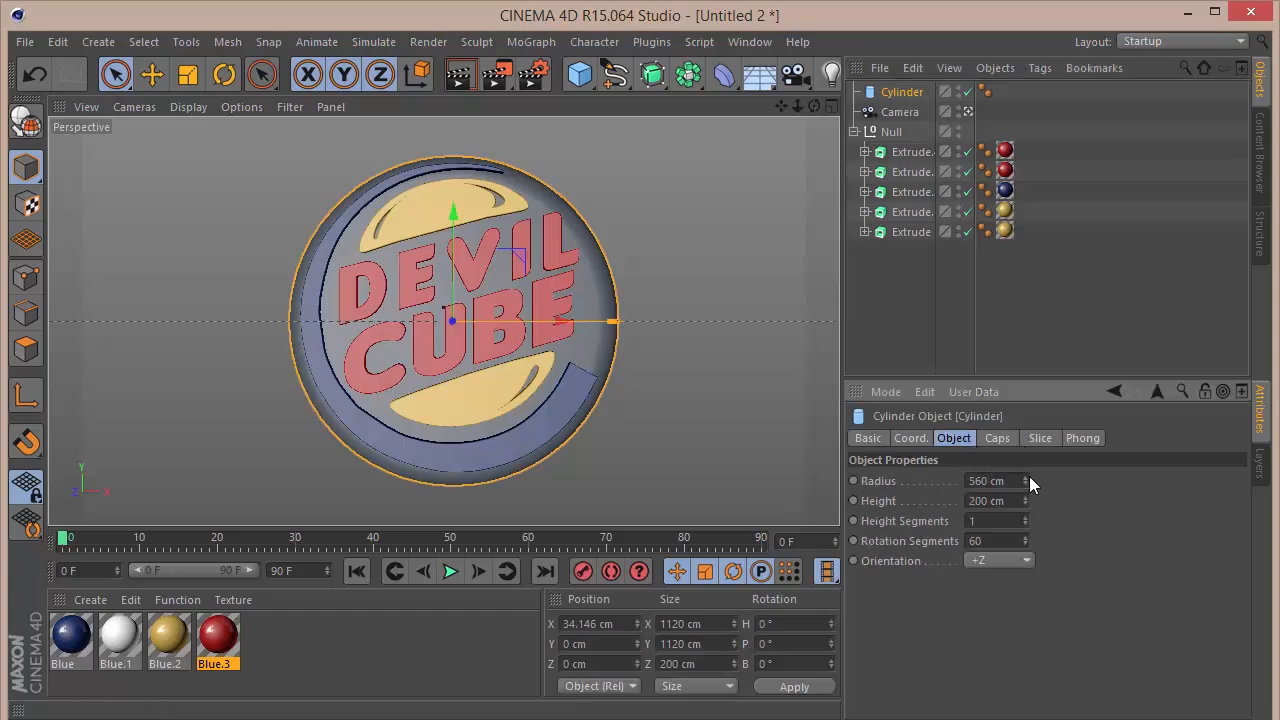
left_click_drag(1024, 480, 943, 374)
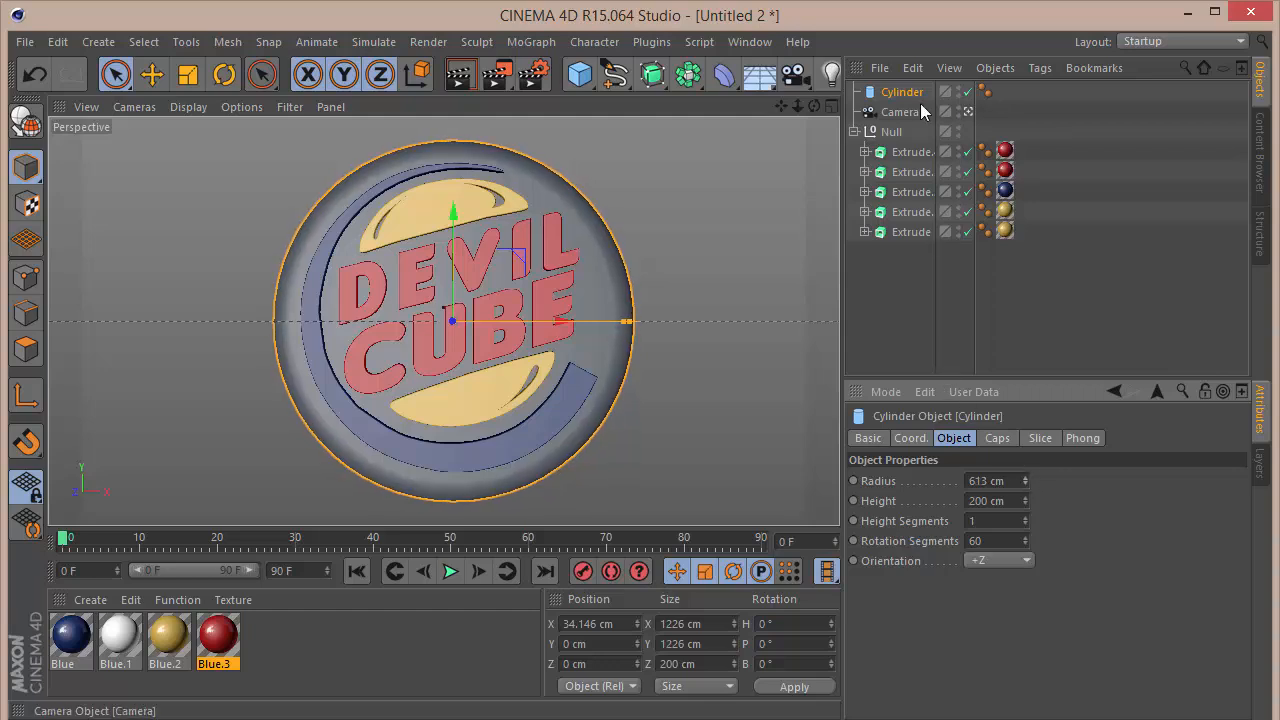
Step: Set the cylinder's cap fillet to a radius of 50 cm with 5 segments
left_click(997, 438)
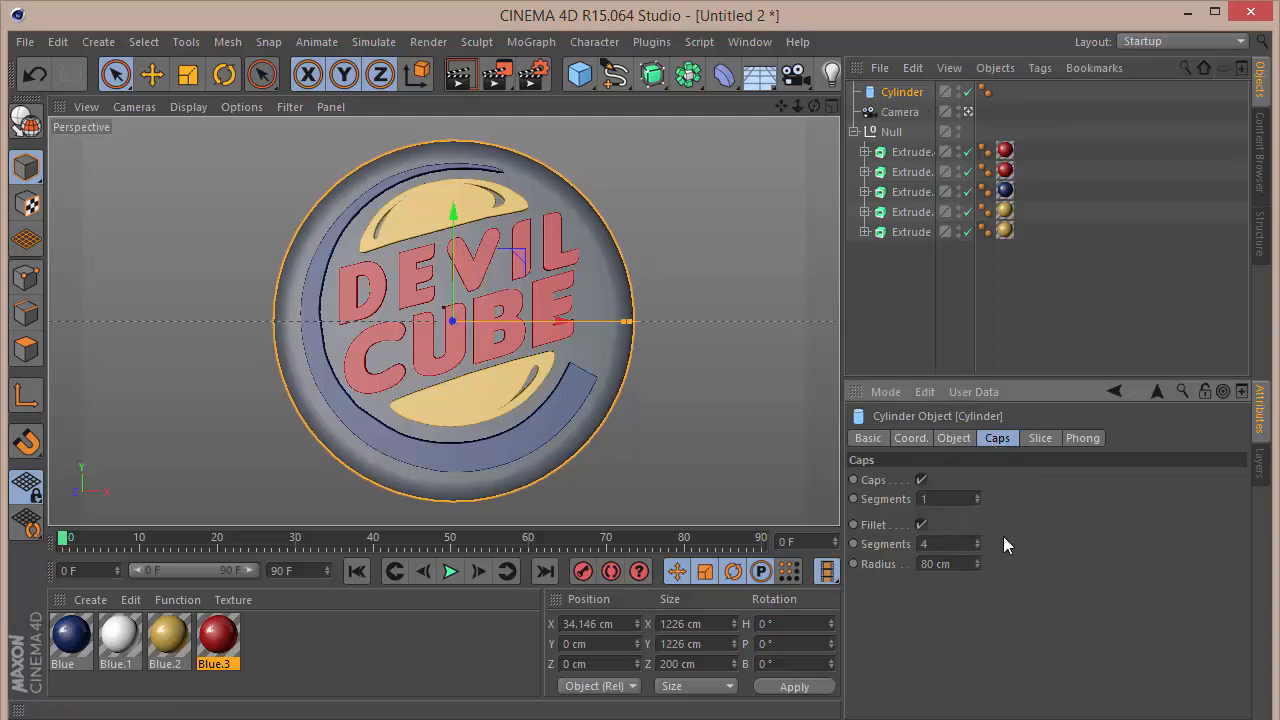
type("50")
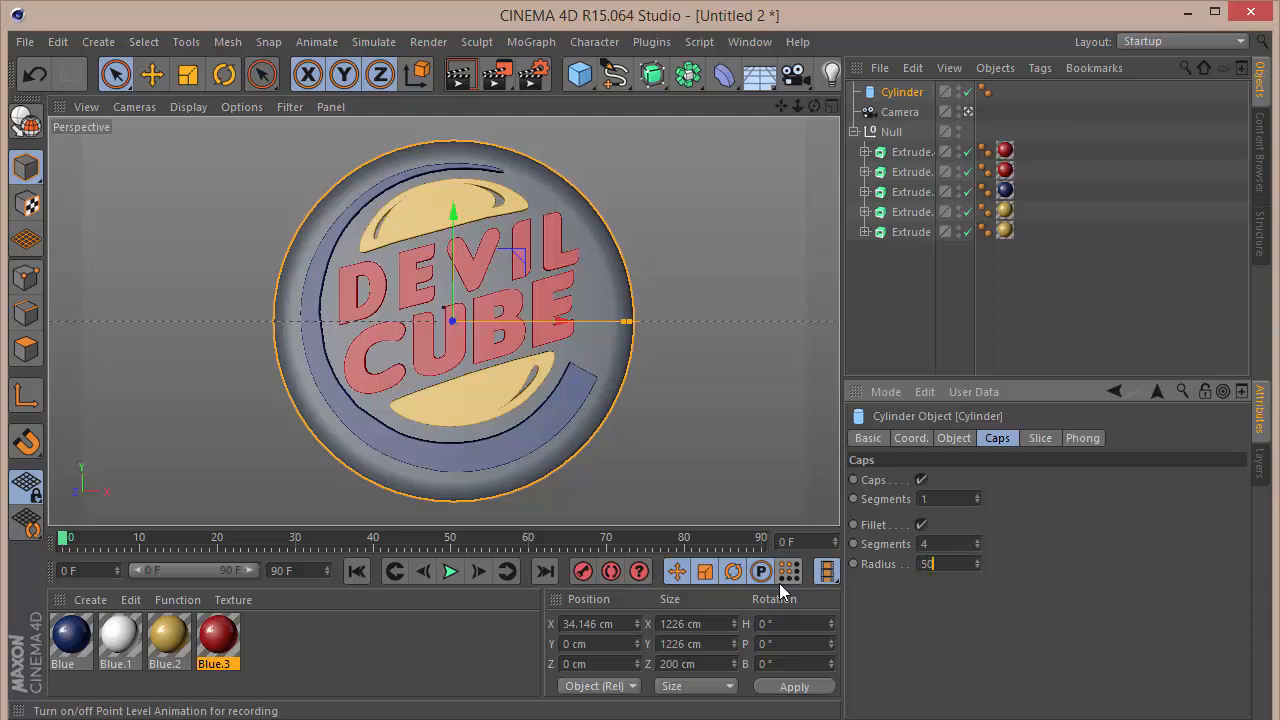
key("Return")
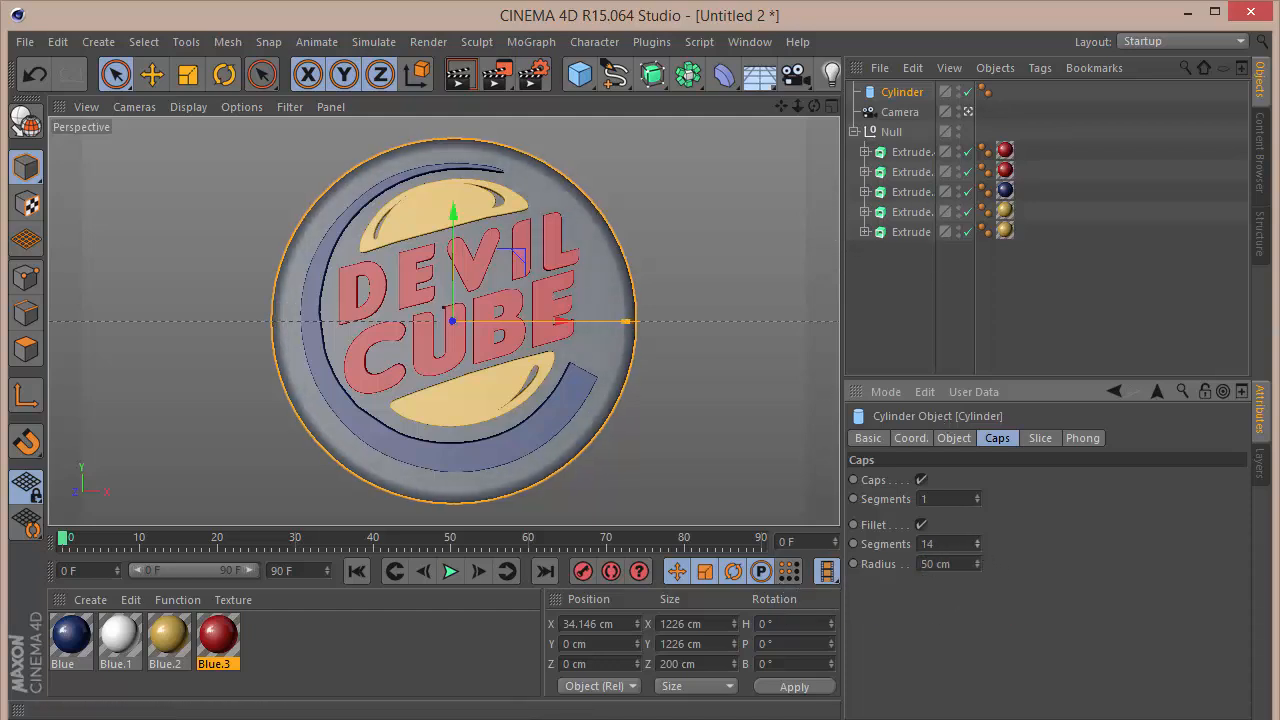
left_click_drag(977, 544, 977, 564)
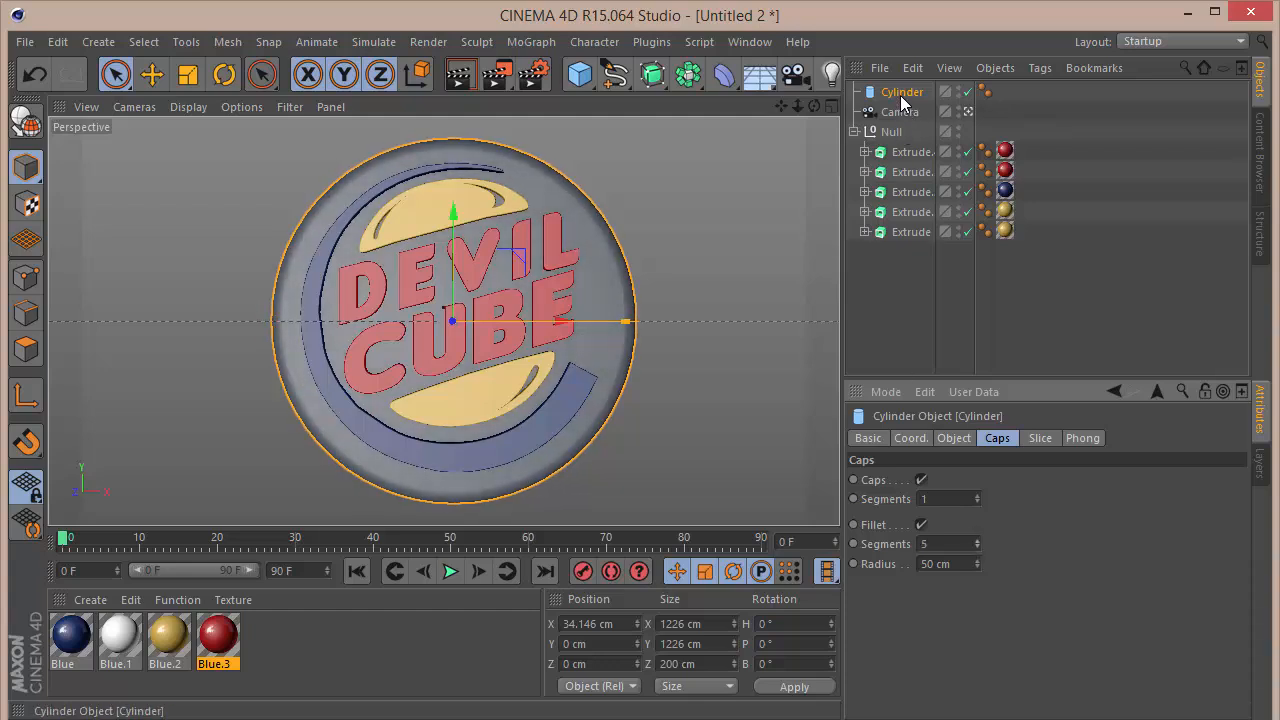
Step: Reduce the cylinder's radius to 591 cm and deselect it
left_click(953, 438)
left_click_drag(1025, 481, 1025, 490)
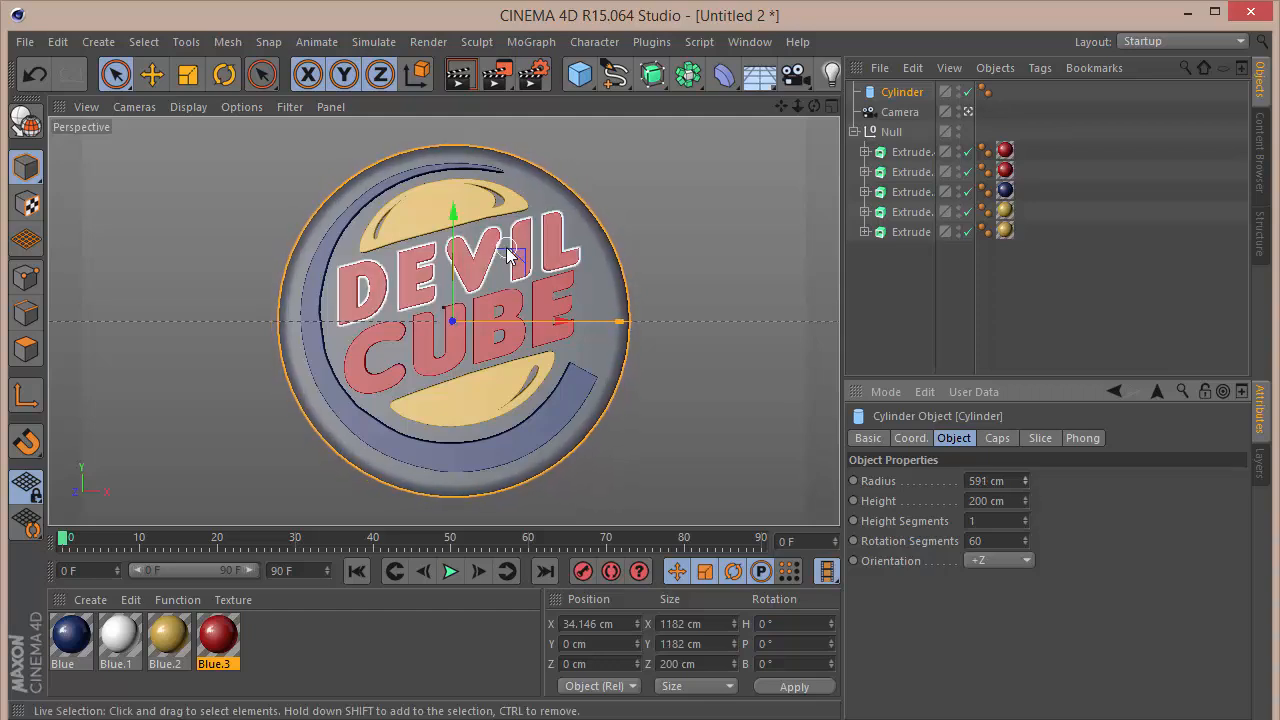
left_click(993, 320)
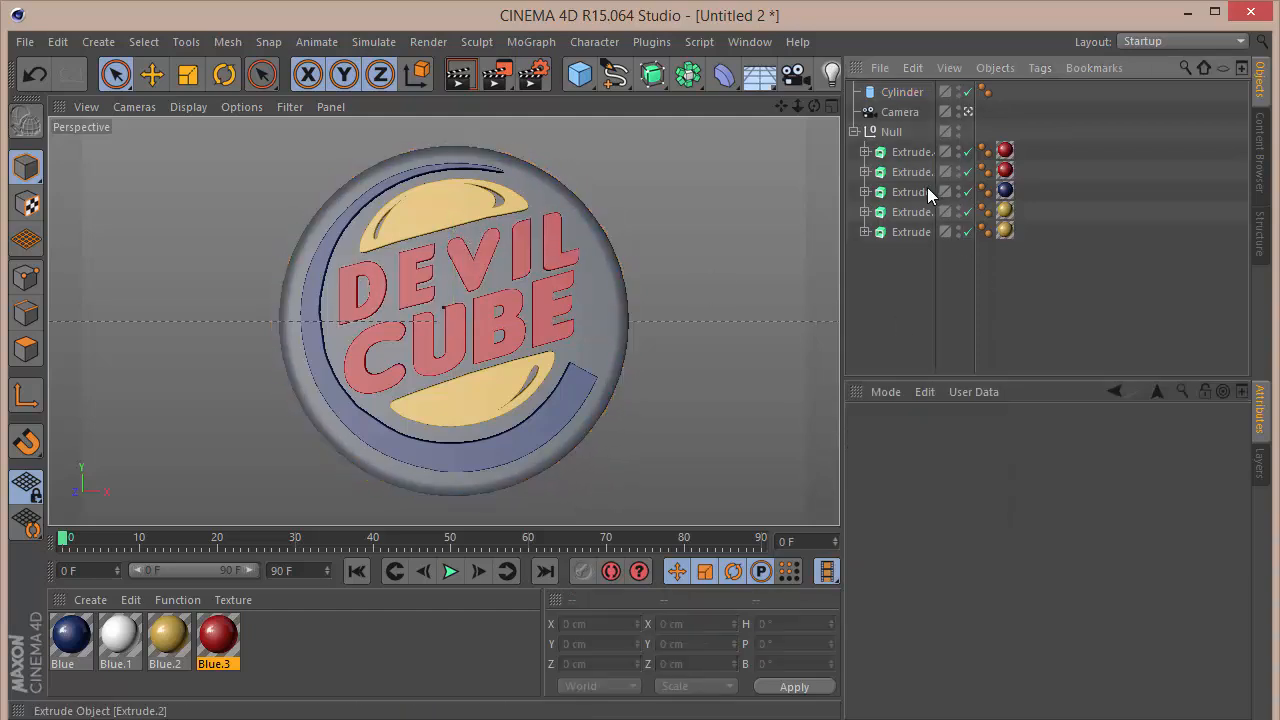
Step: Collapse the logo's Null group and duplicate it
left_click(855, 131)
left_click(885, 134)
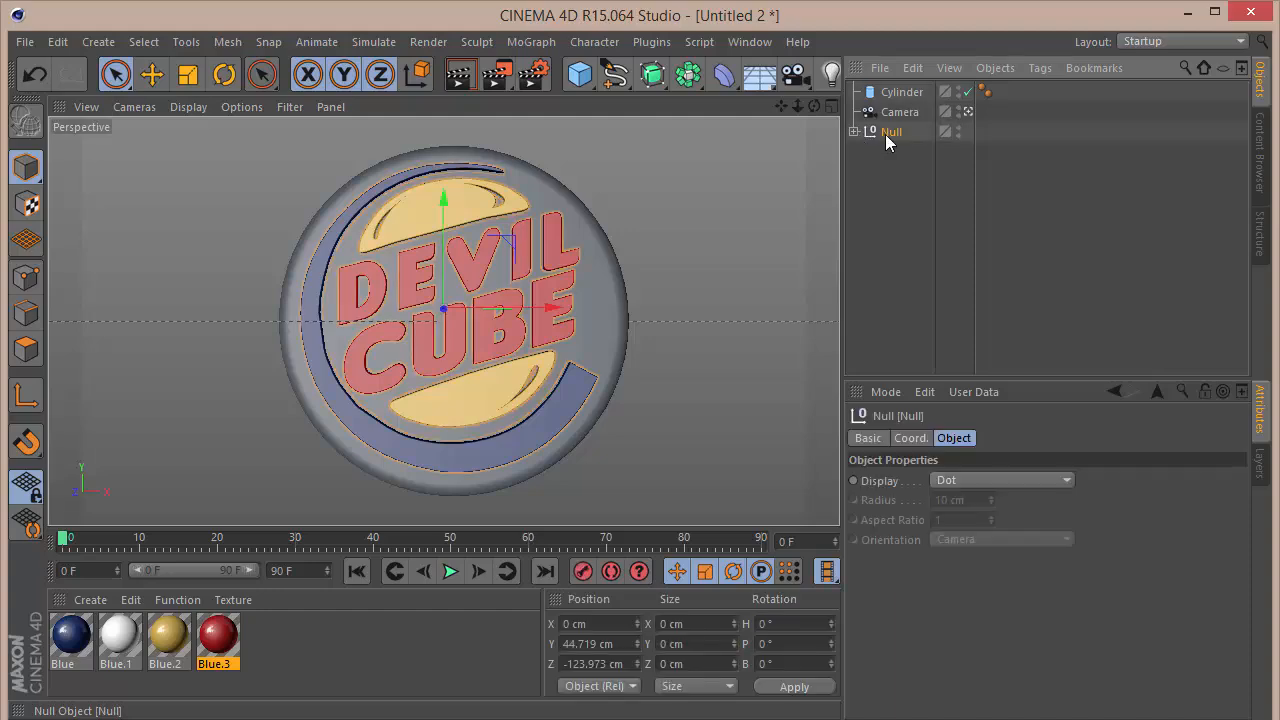
key("ctrl+c")
key("ctrl+v")
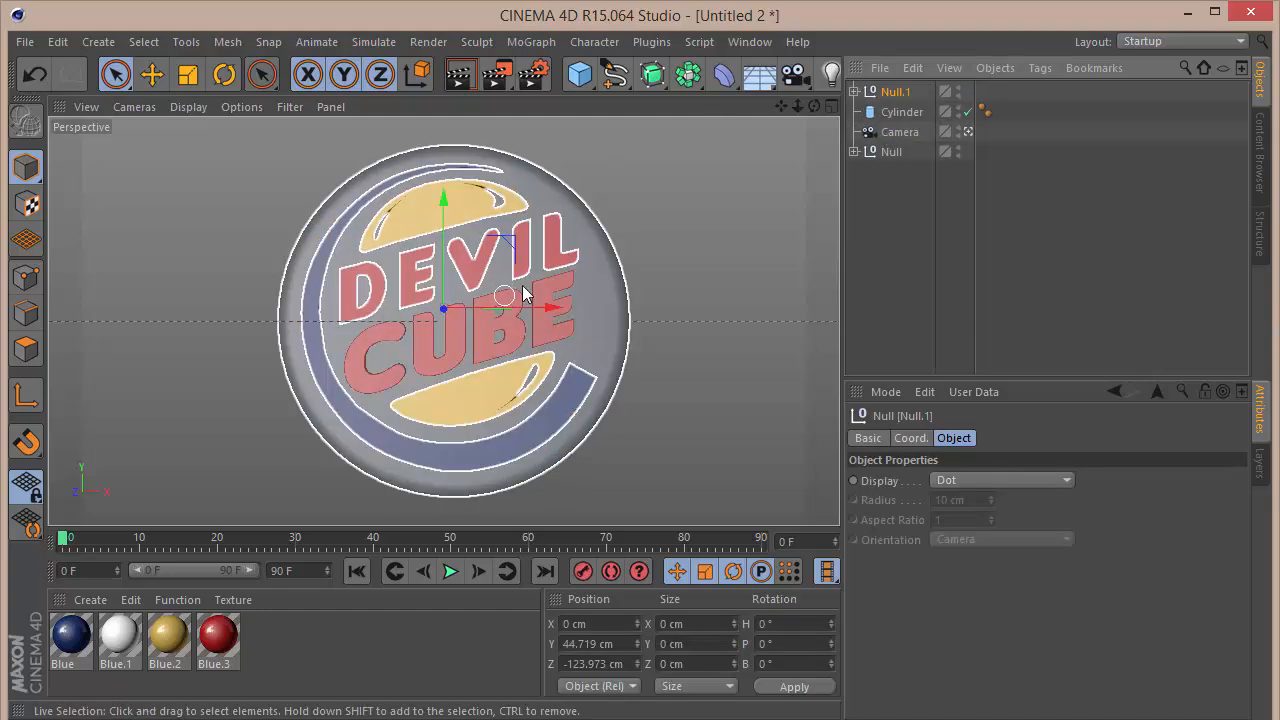
Step: Move the duplicated logo group towards the cylinder's back face and rotate its heading to 180°
key("F2")
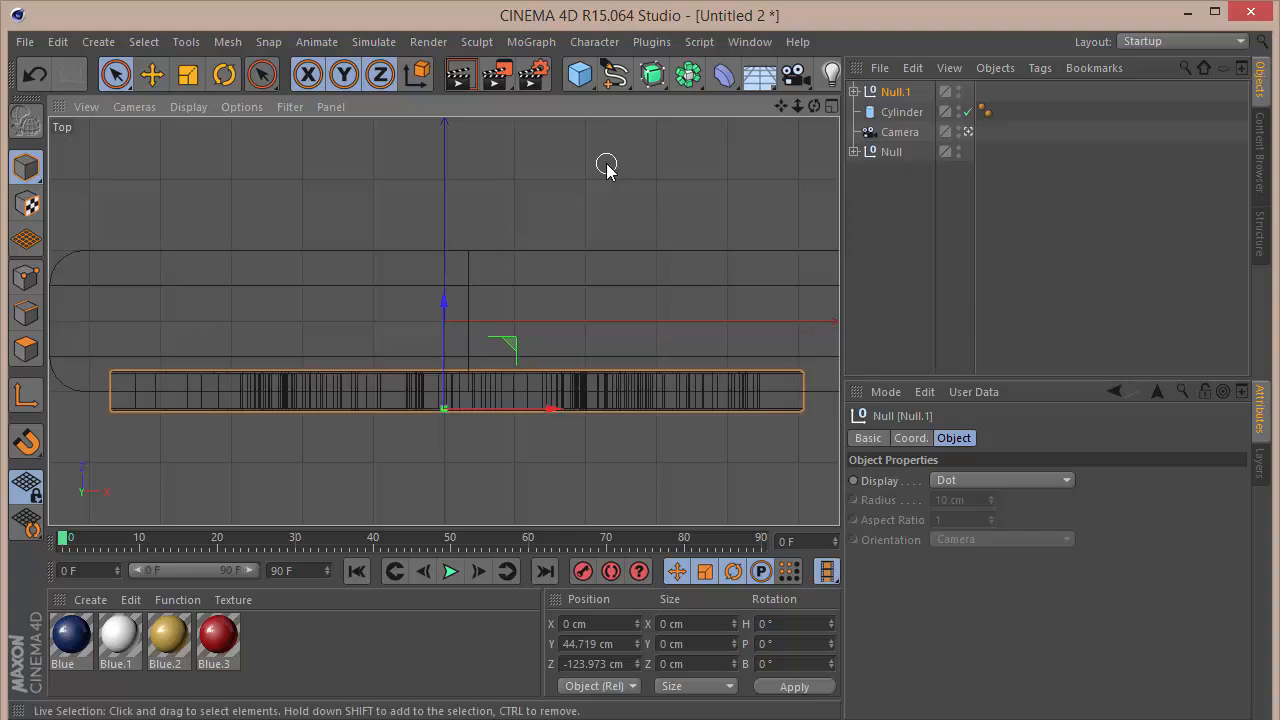
left_click_drag(444, 300, 451, 164)
key("r")
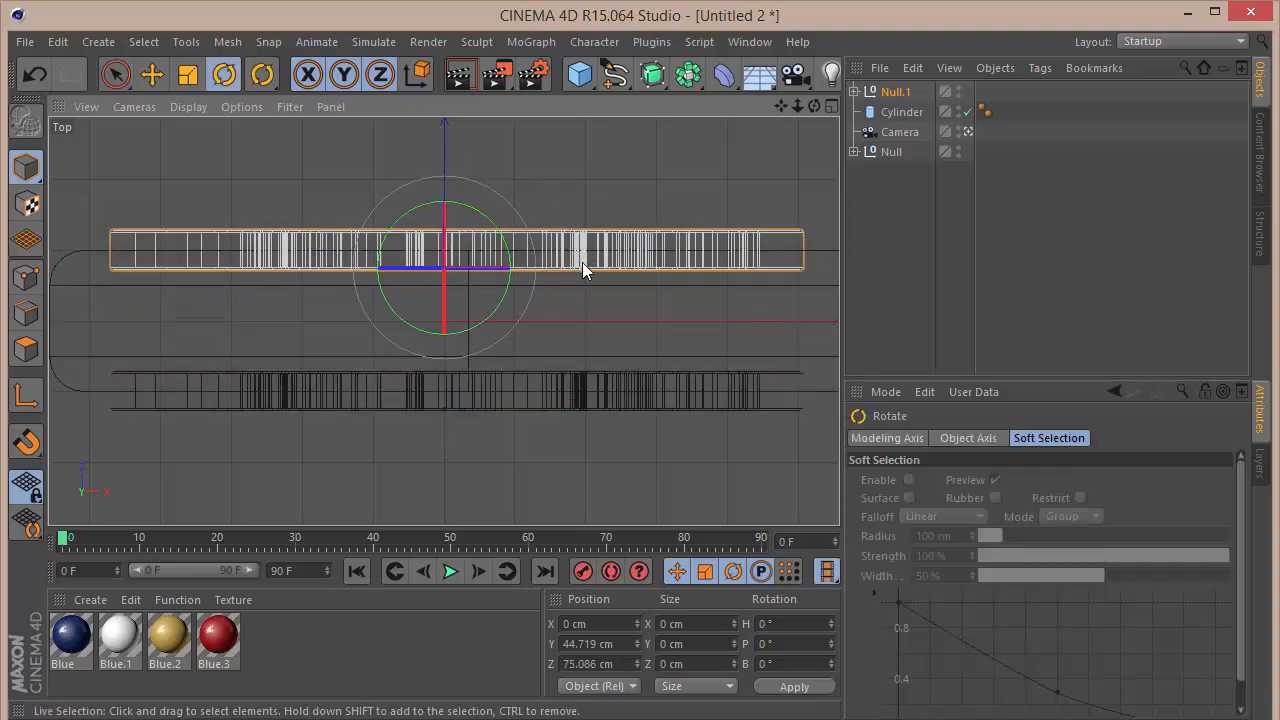
left_click_drag(489, 308, 480, 240)
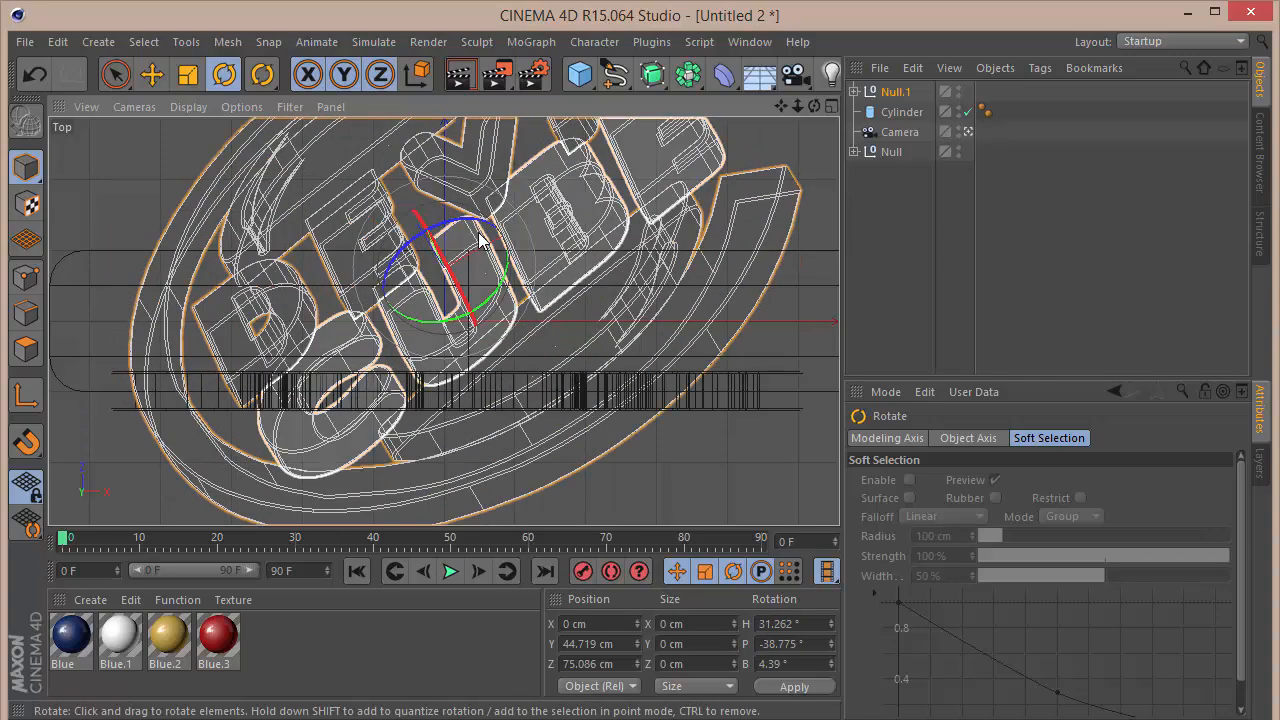
key("ctrl+z")
left_click_drag(486, 323, 366, 163)
key("9")
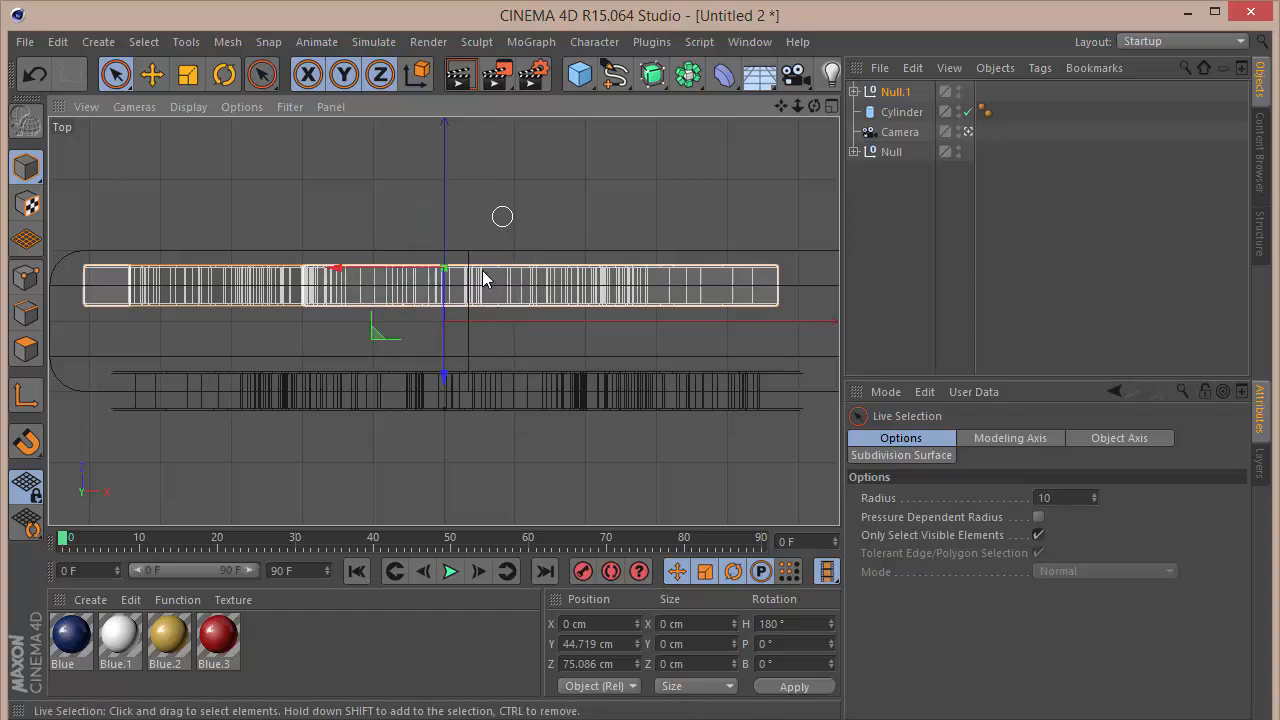
Step: Move the rotated logo copy to about Z 127 cm on the cylinder's back face and deselect it
left_click_drag(443, 343, 444, 305)
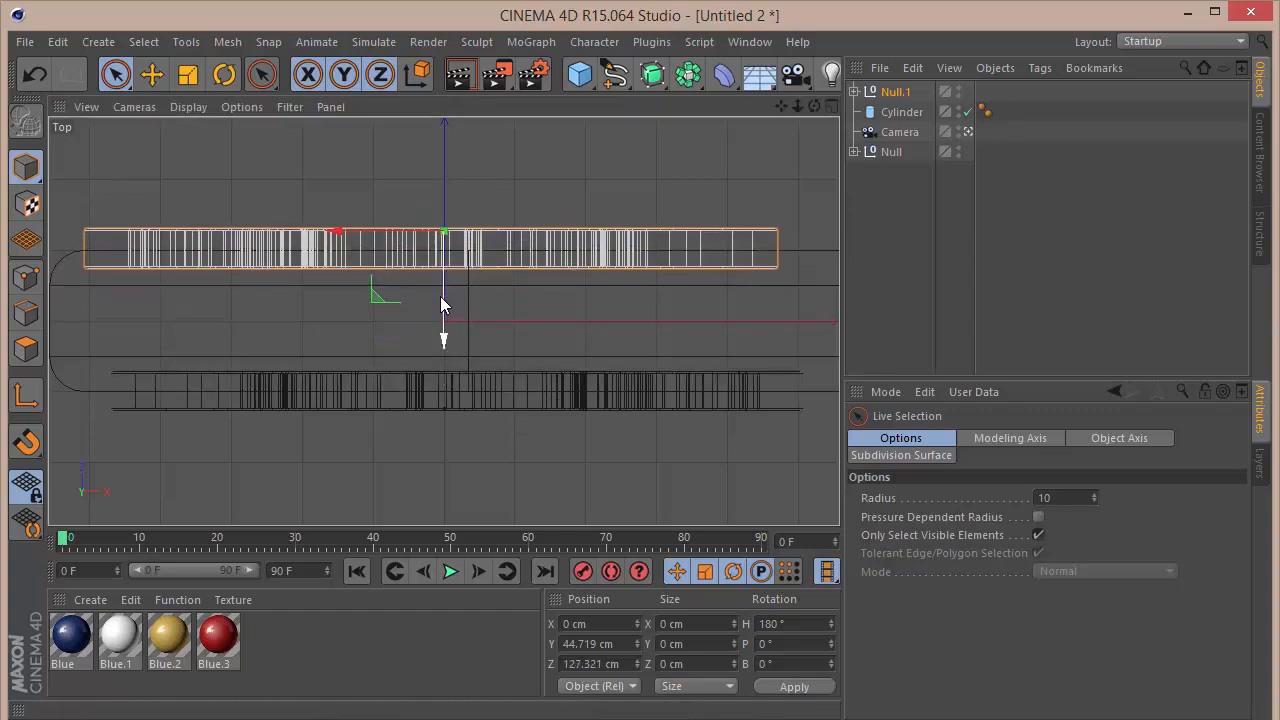
key("F1")
left_click(966, 248)
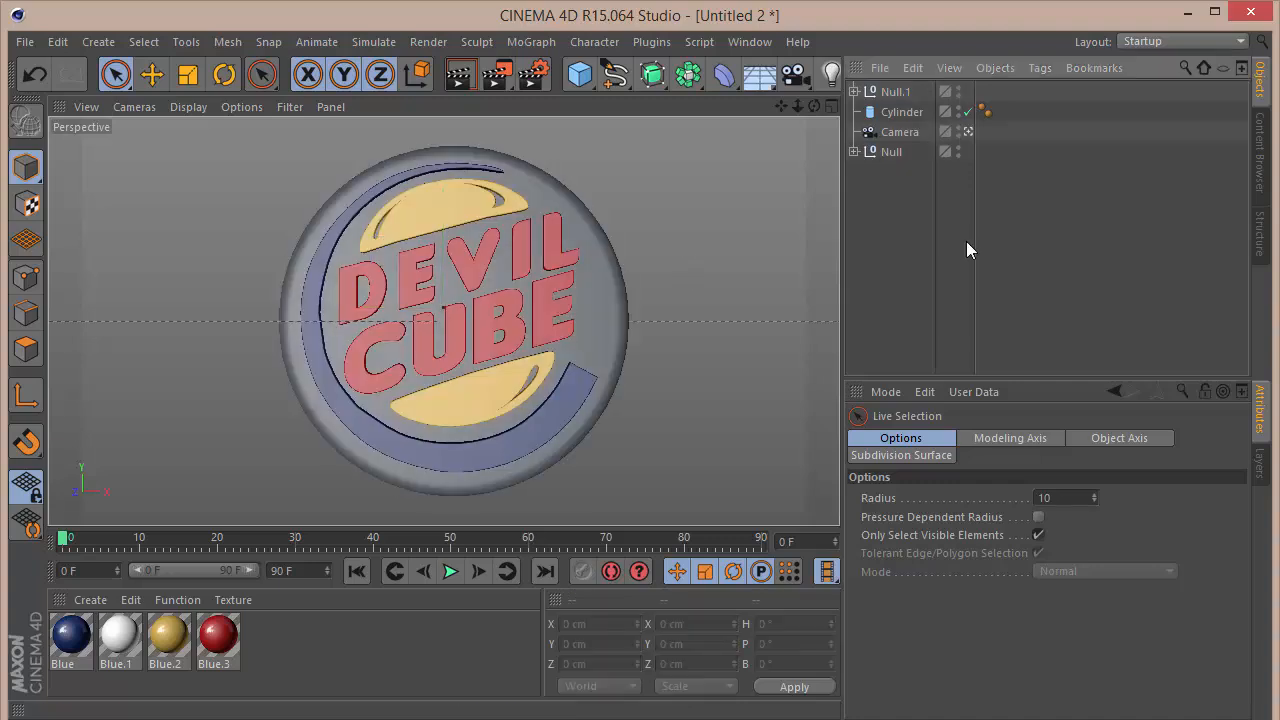
Step: Group the front and back logo nulls under a new parent null
left_click(886, 152)
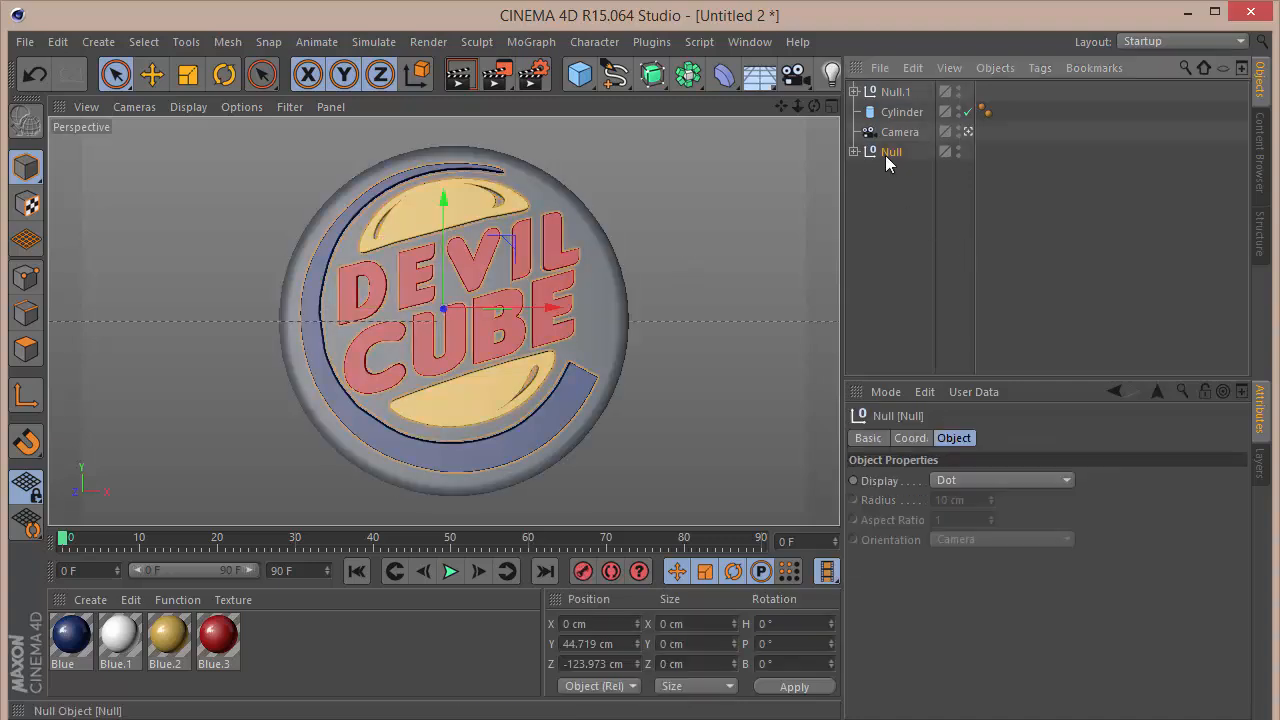
left_click(896, 92, "ctrl")
key("alt+g")
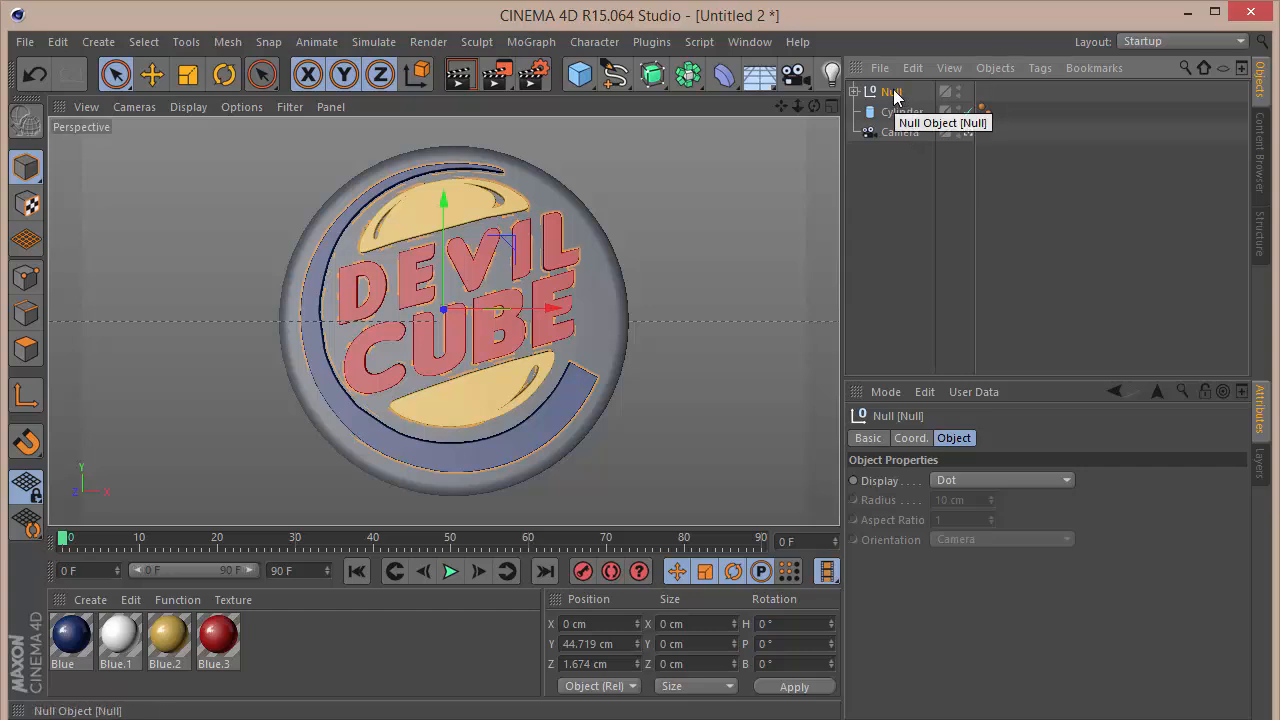
key("F2")
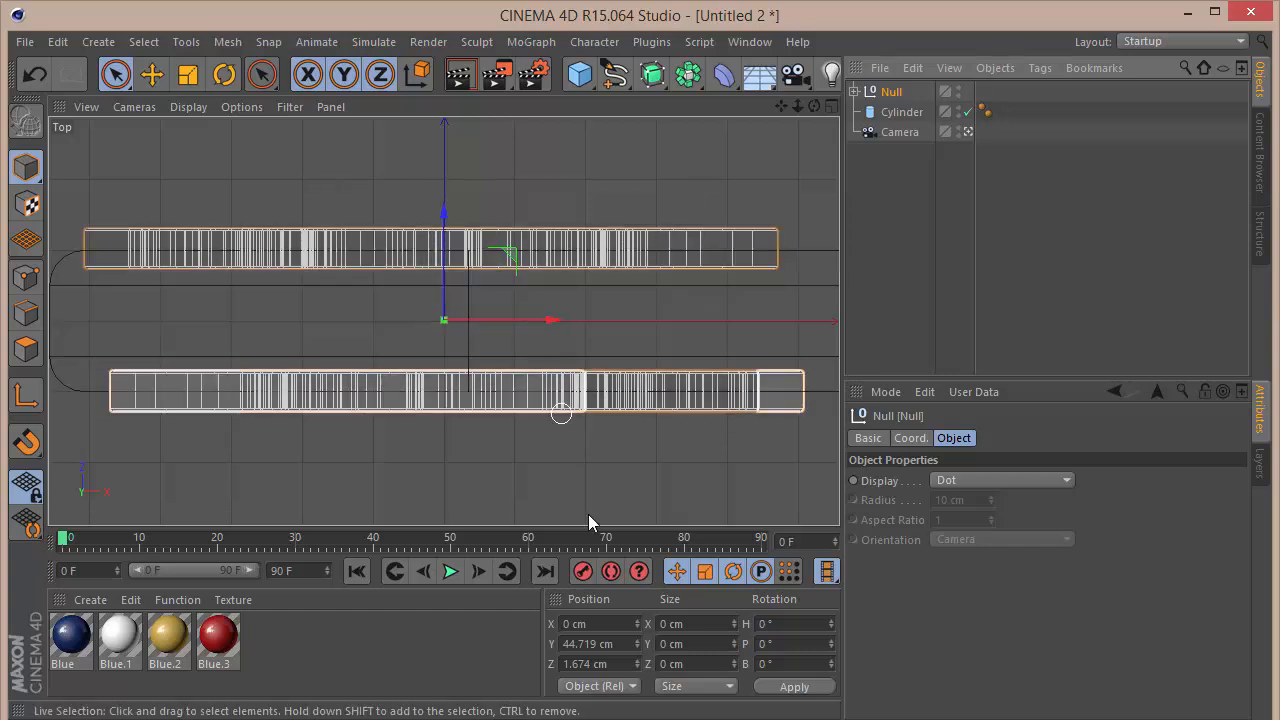
left_click_drag(621, 662, 95, 696)
type("0")
key("Return")
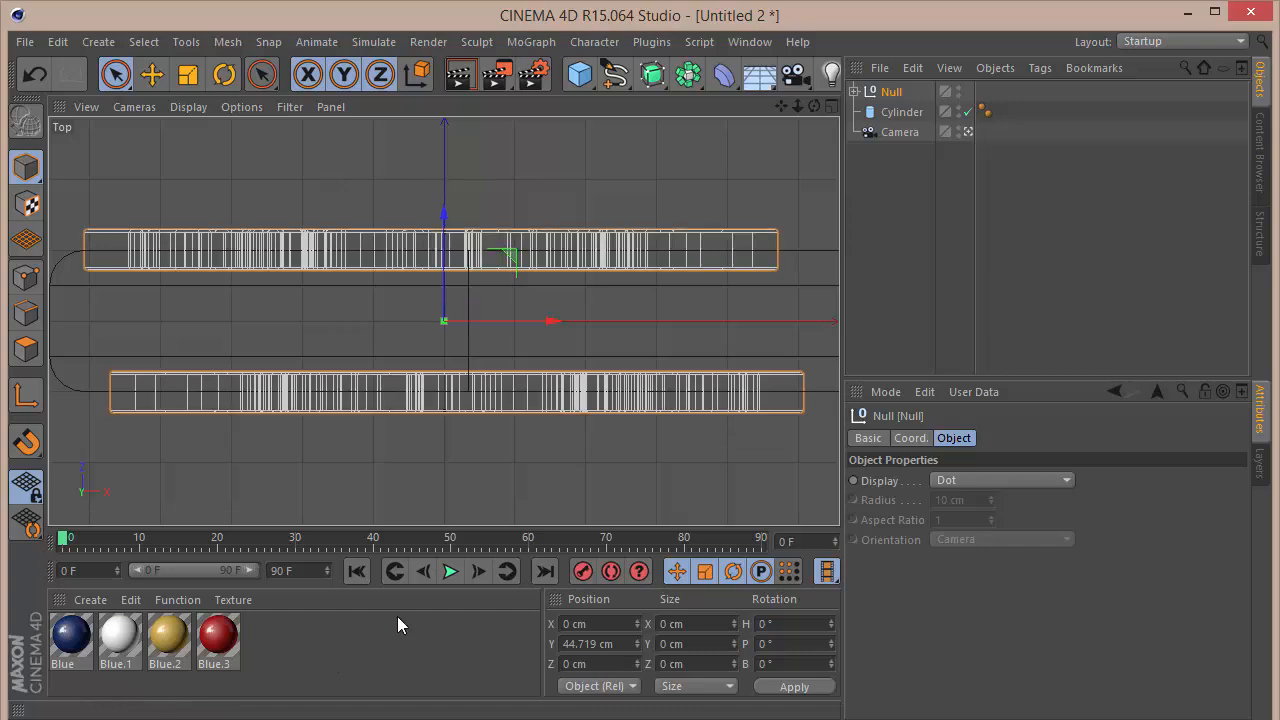
key("ctrl+z")
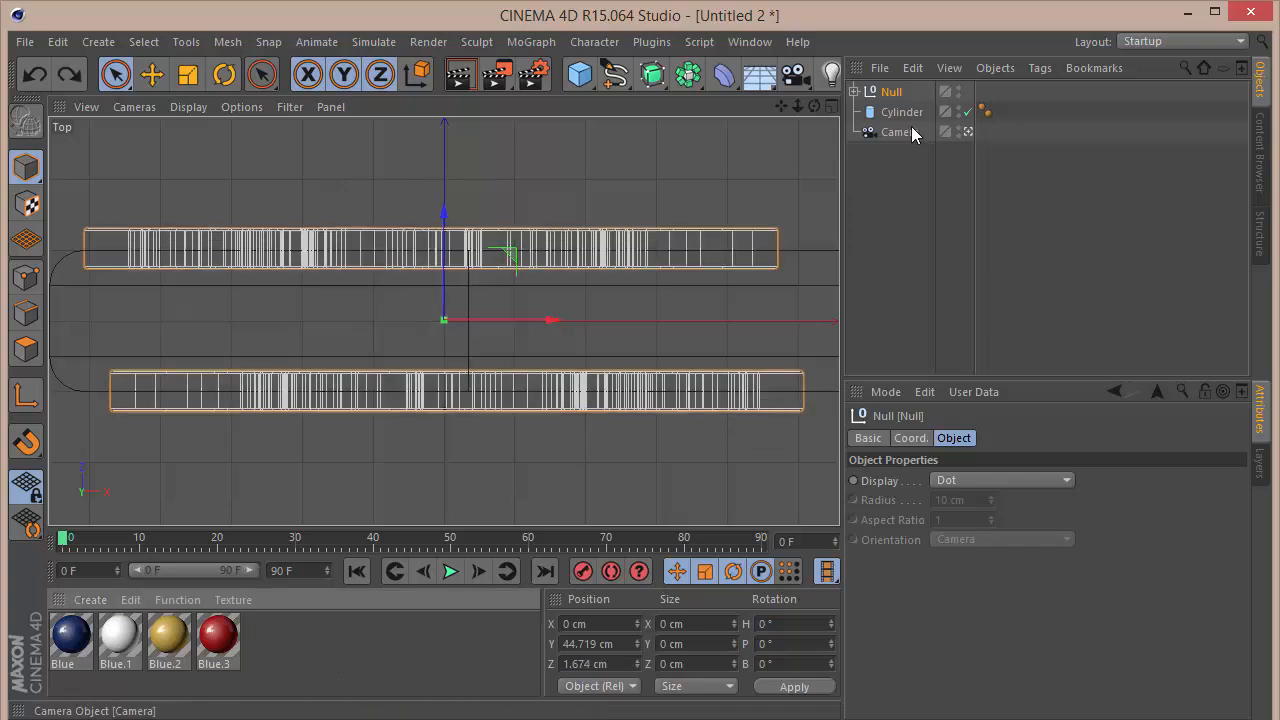
Step: Add the cylinder to the parent null and set the null's Z position to 0 cm
left_click_drag(902, 110, 894, 93)
left_click(894, 93)
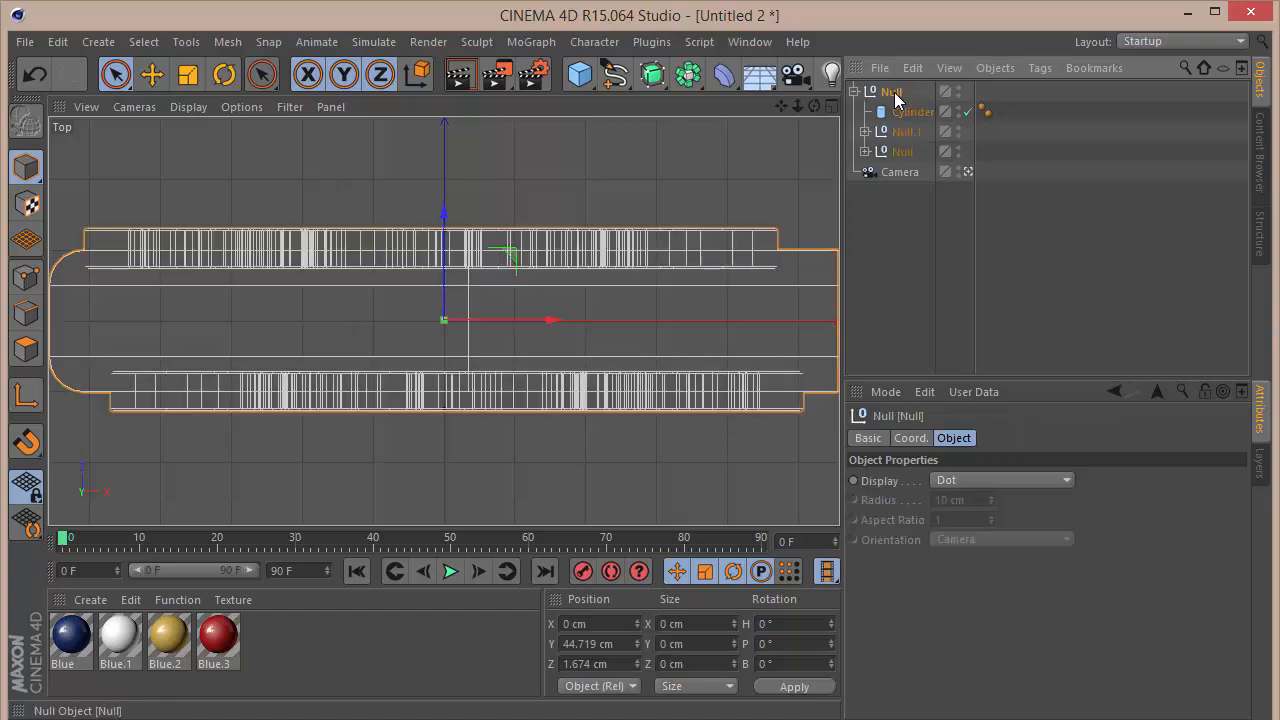
left_click_drag(605, 664, 5, 700)
type("0")
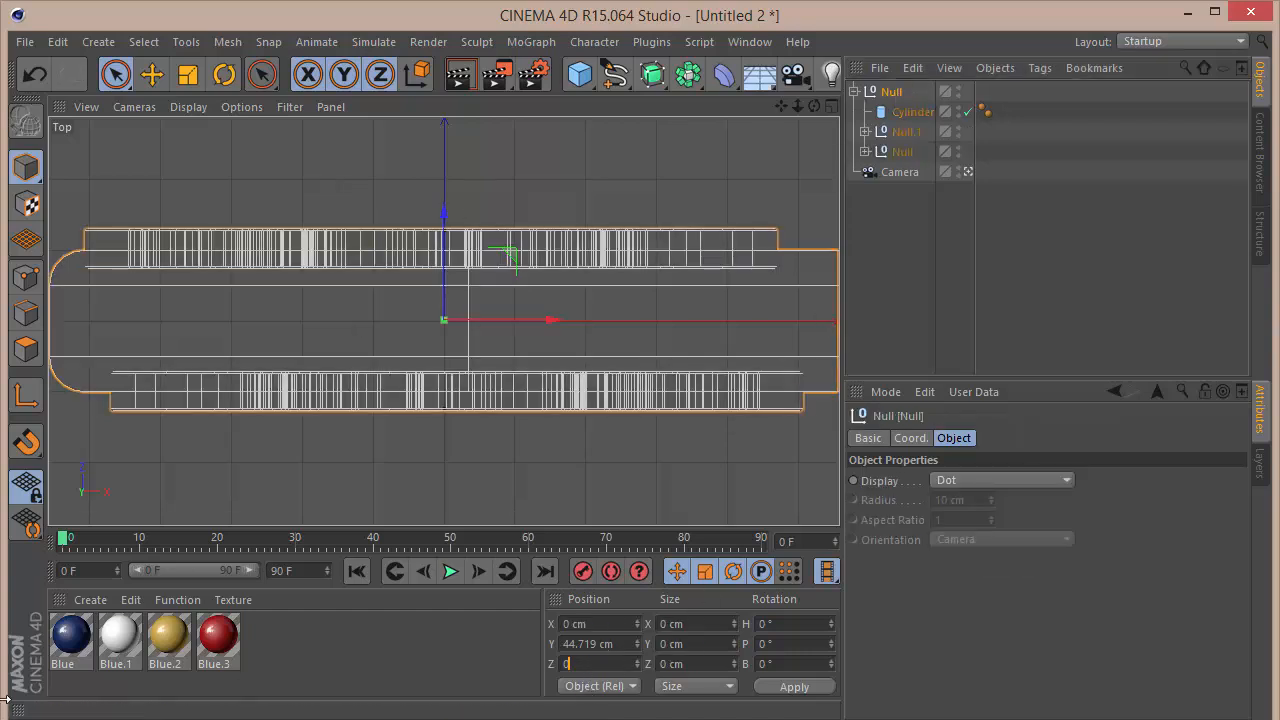
key("Return")
key("F1")
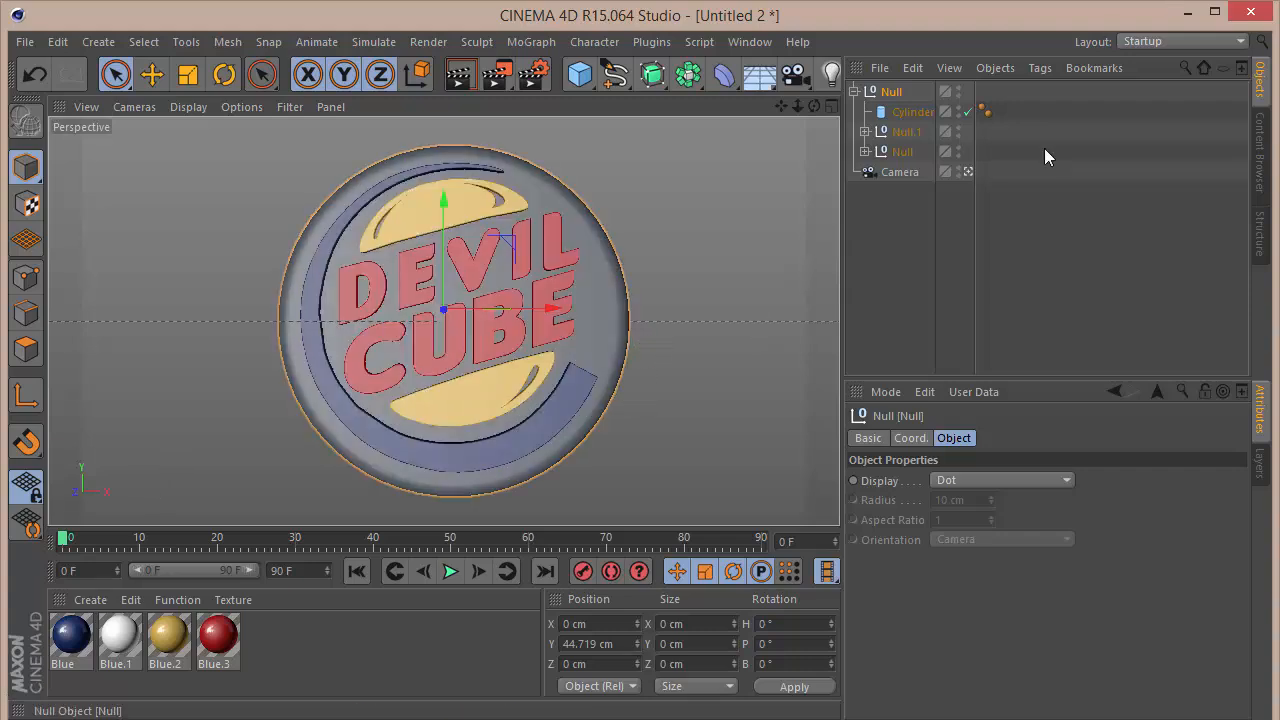
Step: Try to animate the parent null's pitch from 0° at frame 0 to -360° at frame 90 and play it back
left_click(905, 441)
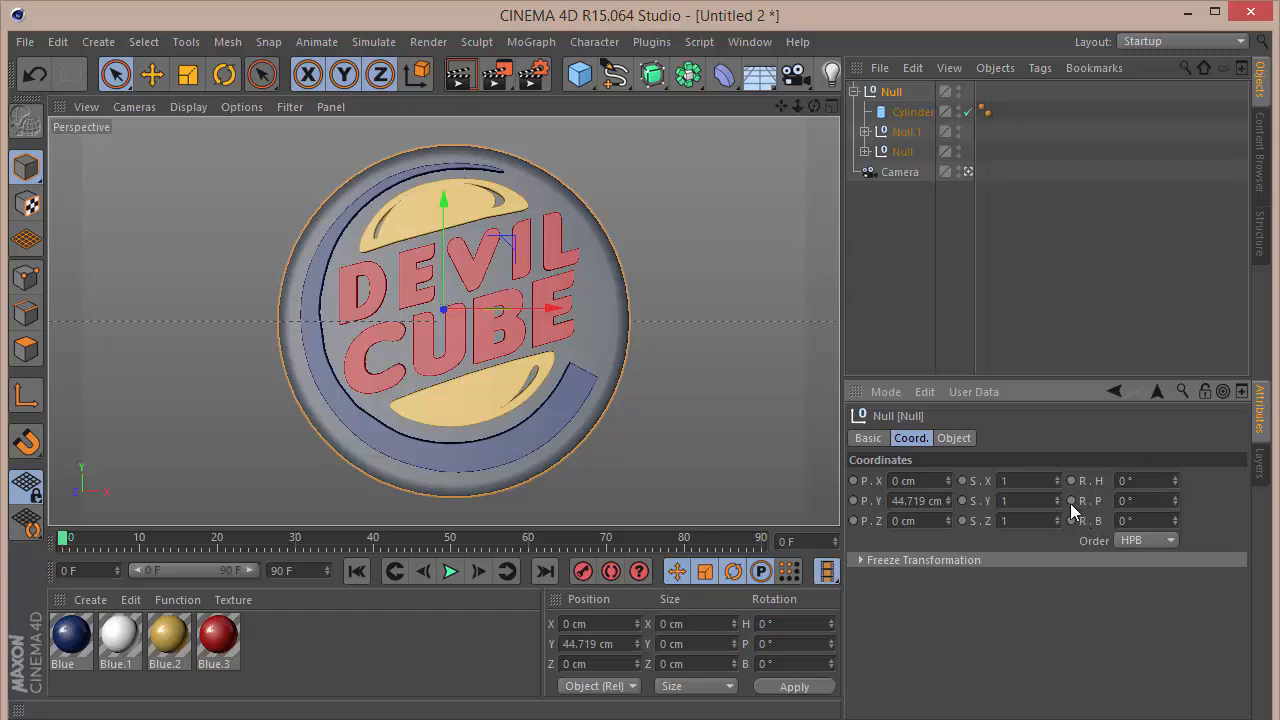
left_click_drag(70, 540, 876, 486)
left_click(1150, 500)
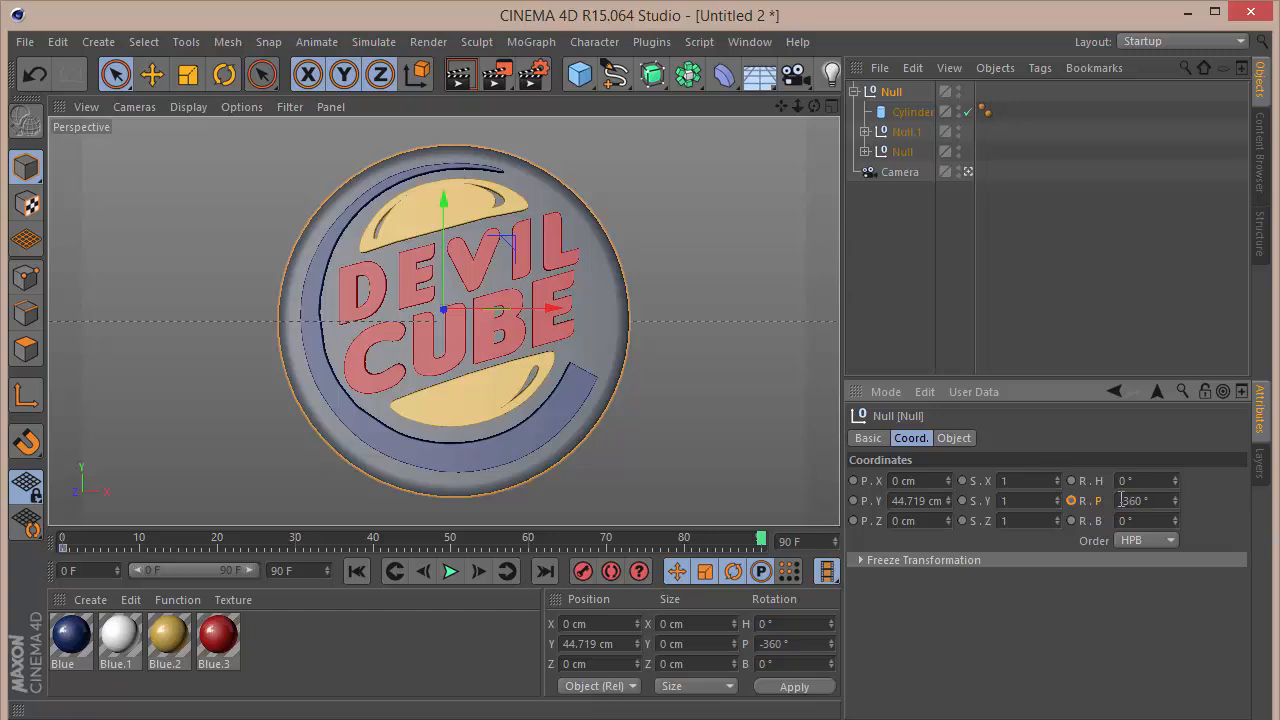
left_click(356, 571)
left_click(450, 572)
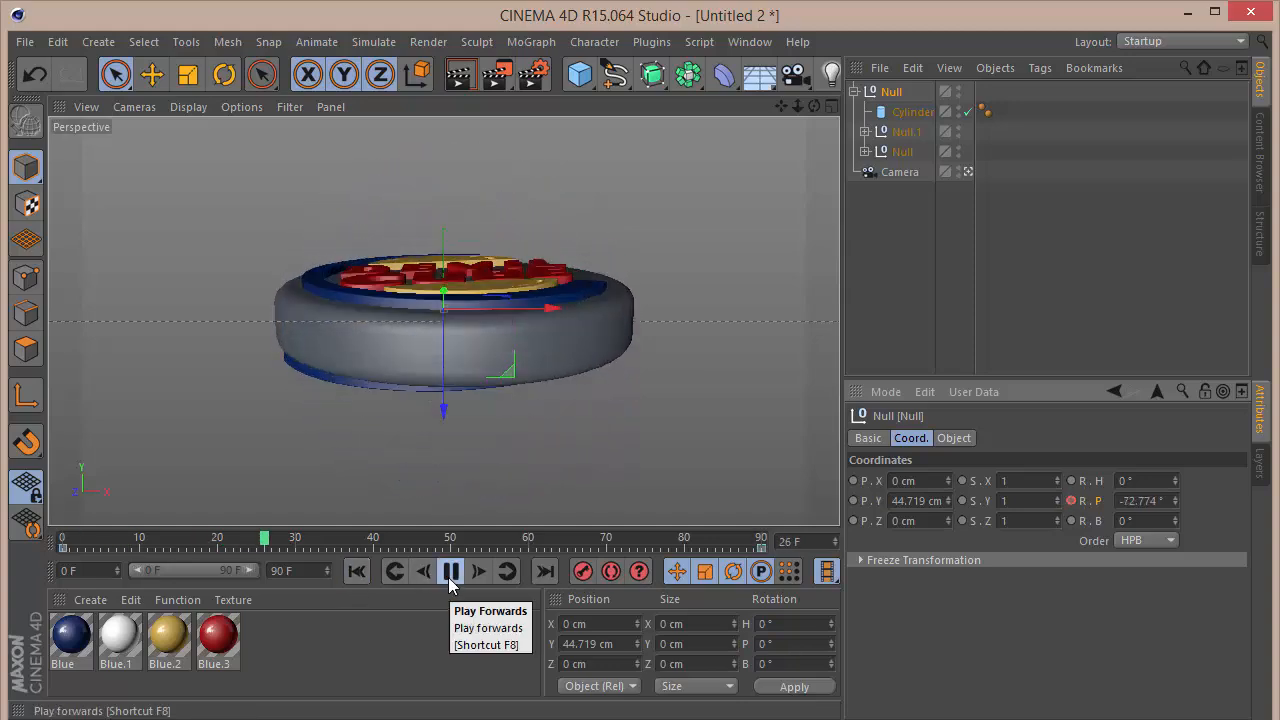
left_click(449, 580)
Step: Undo the pitch animation and briefly test the parent null's heading rotation, undoing that change too
key("ctrl+z")
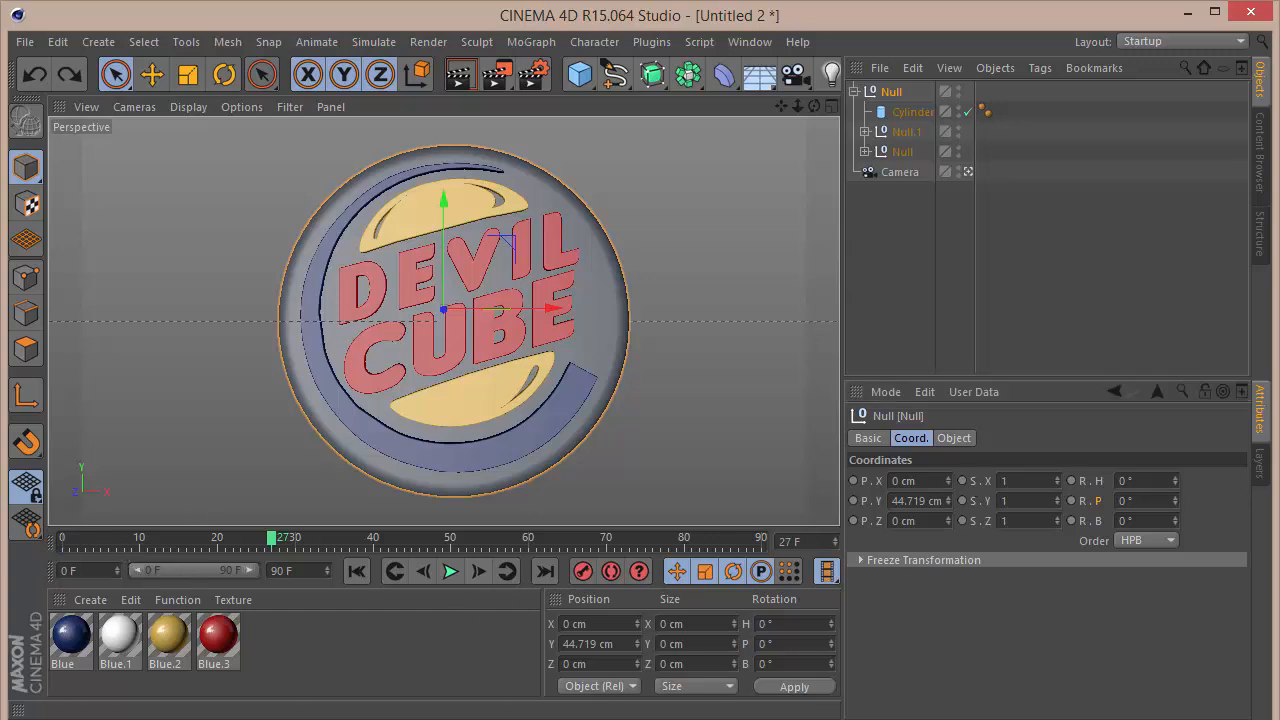
left_click_drag(1175, 481, 1175, 466)
key("ctrl+z")
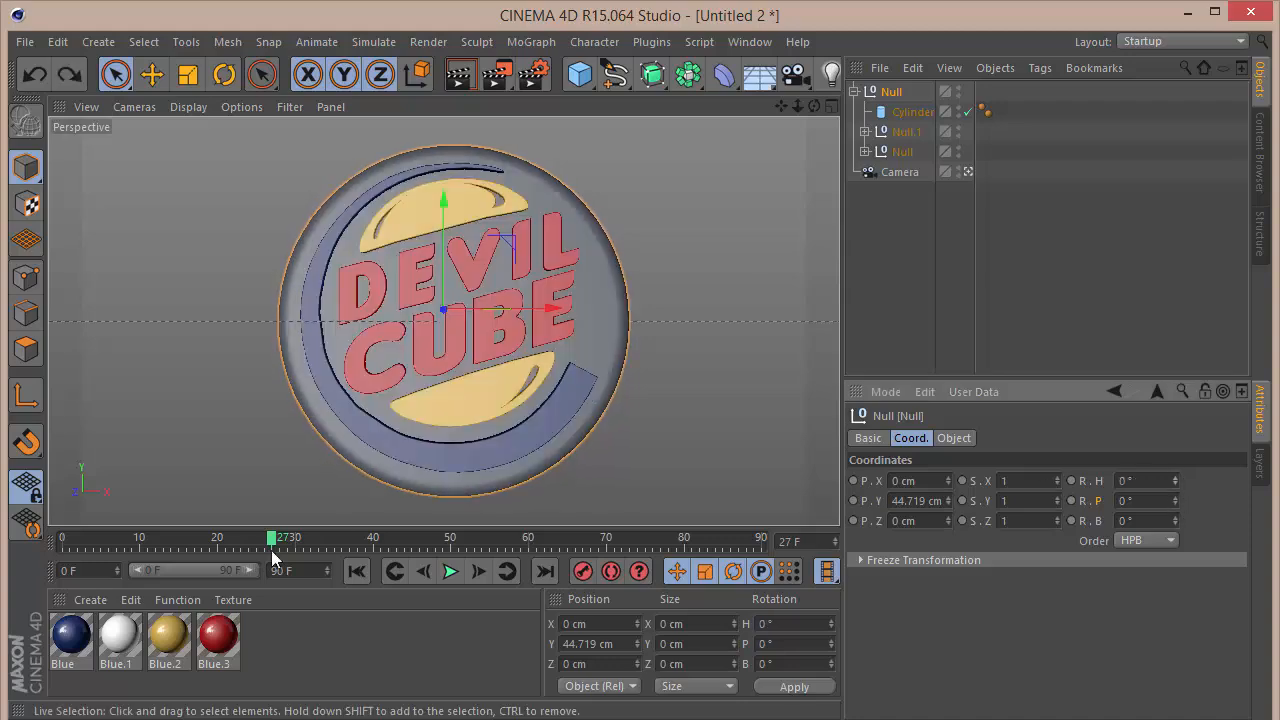
Step: Keyframe the parent null's heading at 0° on frame 0 and 360° on frame 90
left_click_drag(202, 540, 3, 550)
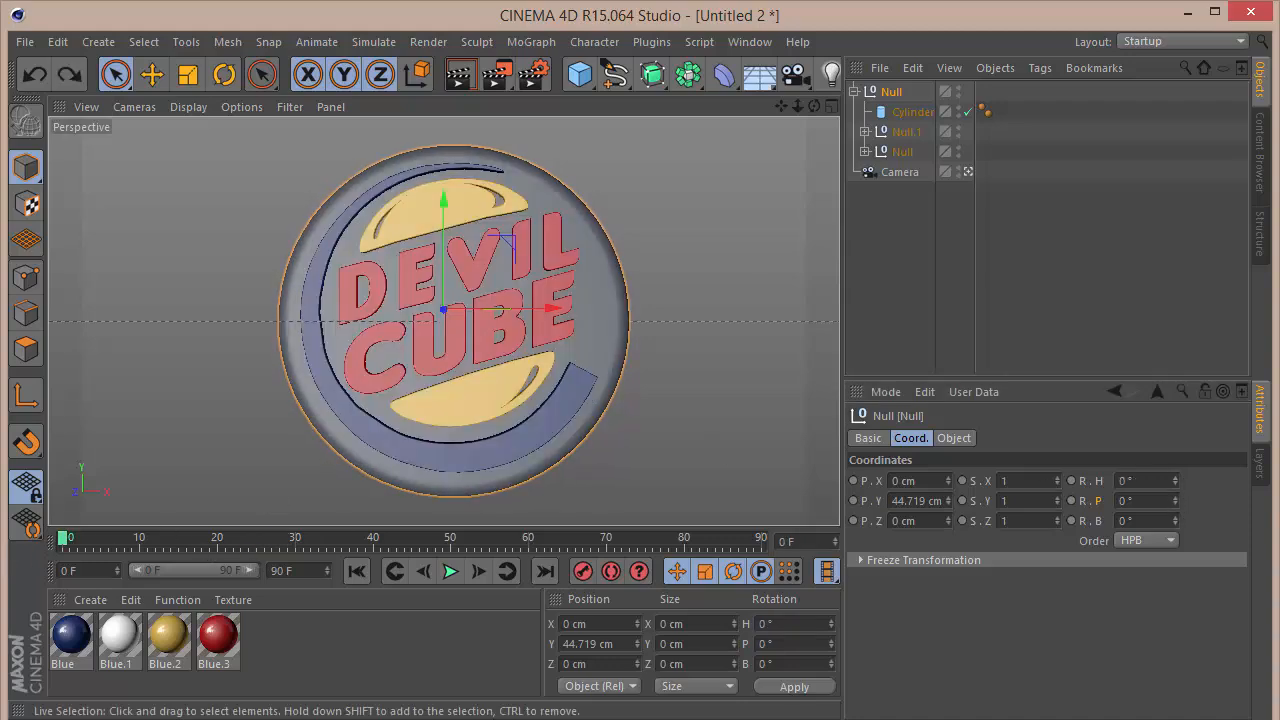
left_click_drag(1071, 481, 880, 535)
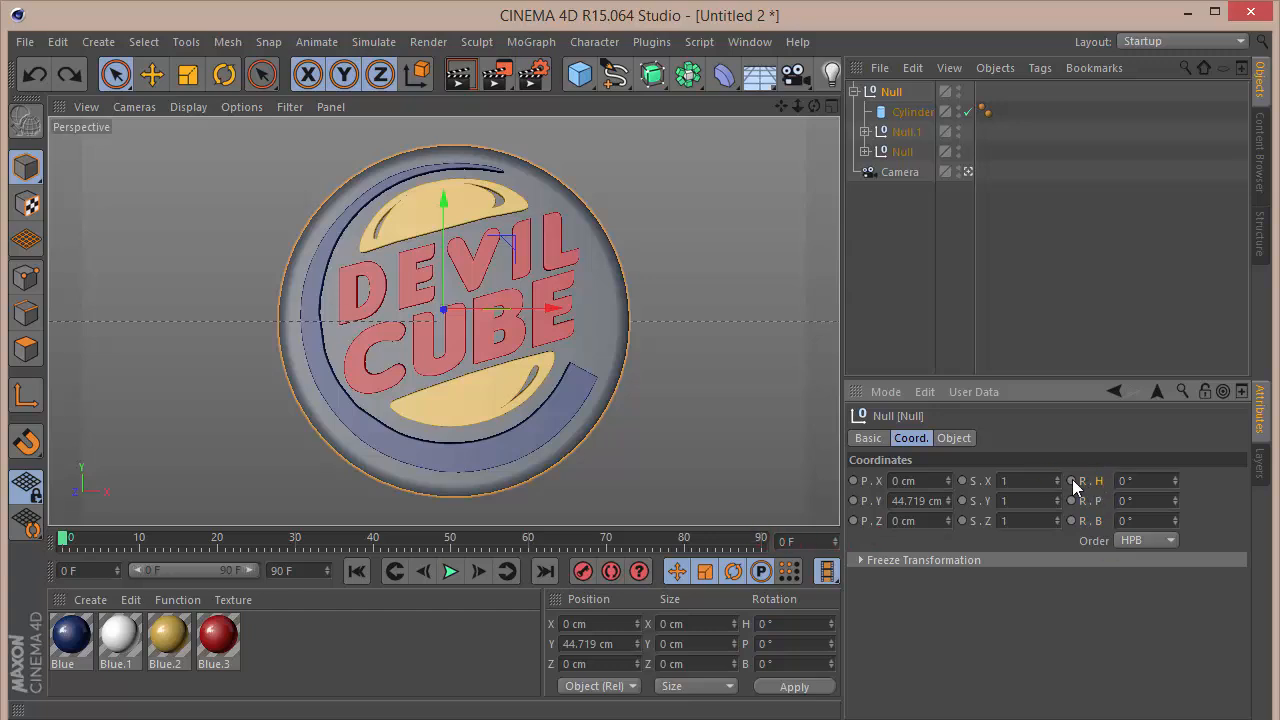
left_click(758, 542)
left_click(1166, 483)
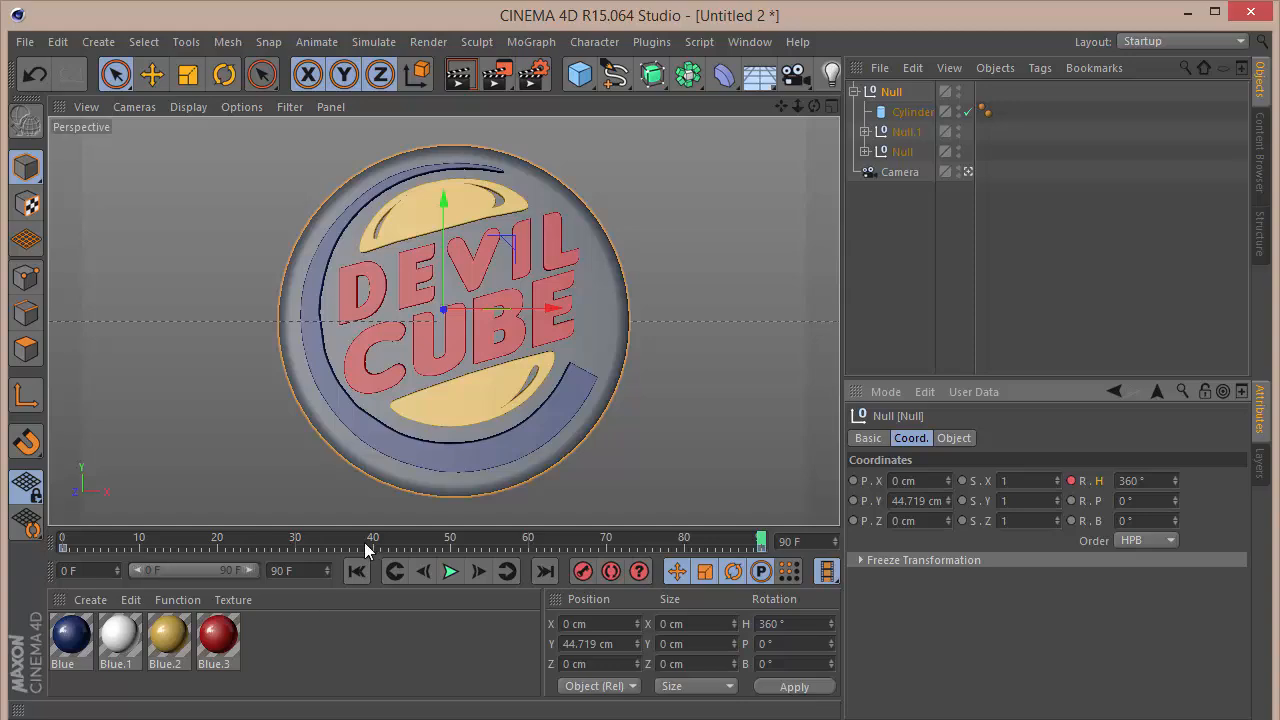
Step: Play back the sign's heading animation to check both logo sides while it spins
left_click(459, 573)
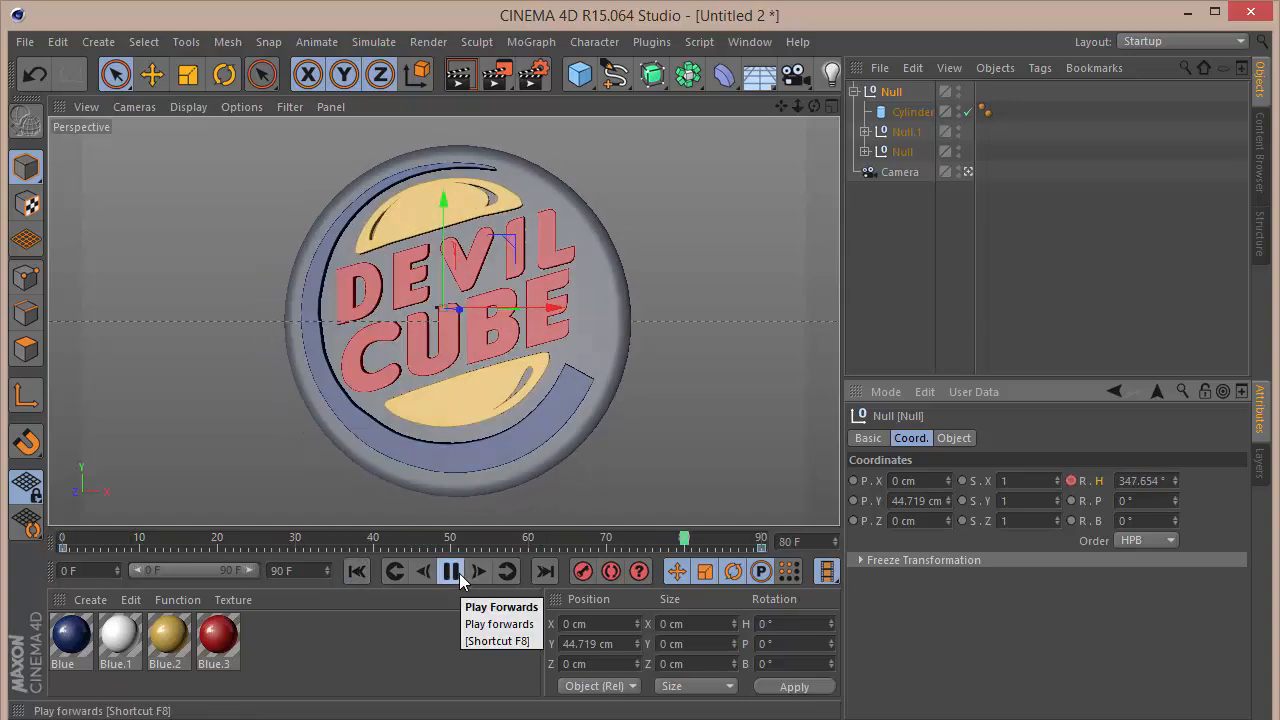
left_click(459, 573)
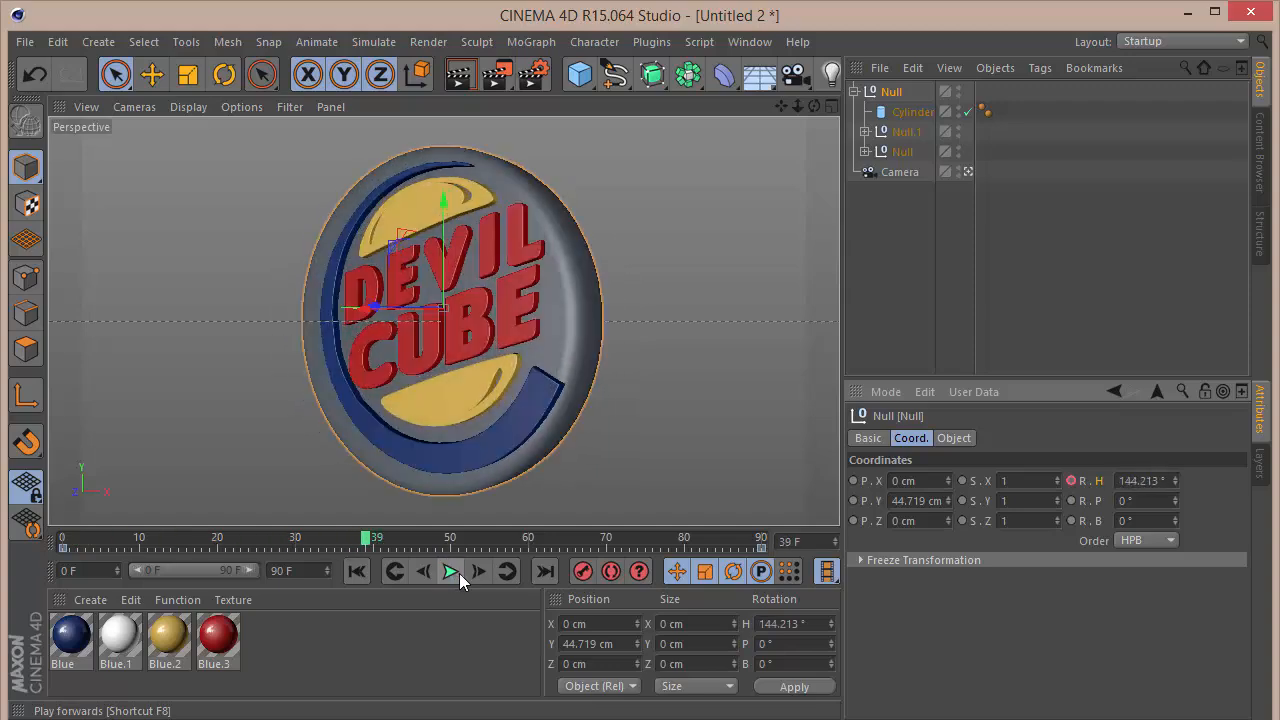
left_click(459, 573)
left_click(459, 573)
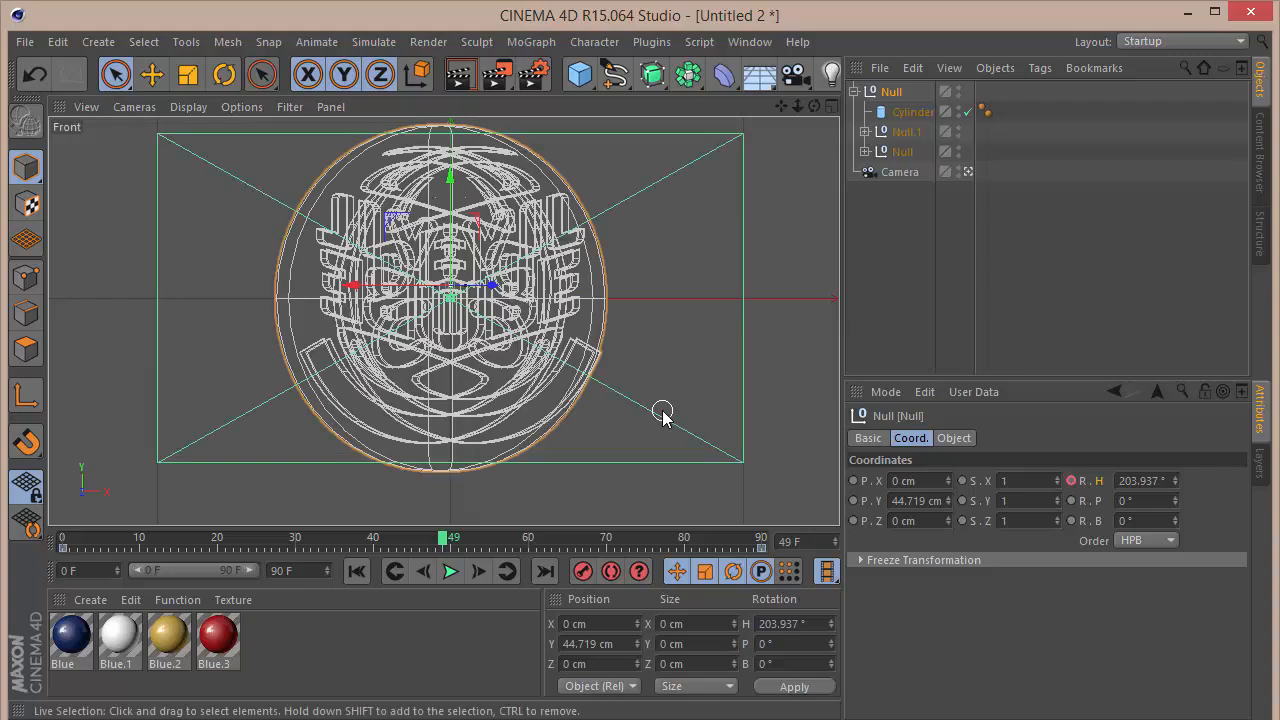
Step: Return to frame 0 and shift the back logo null sideways to about X 39.5 cm to centre it
left_click_drag(443, 540, 62, 575)
key("F2")
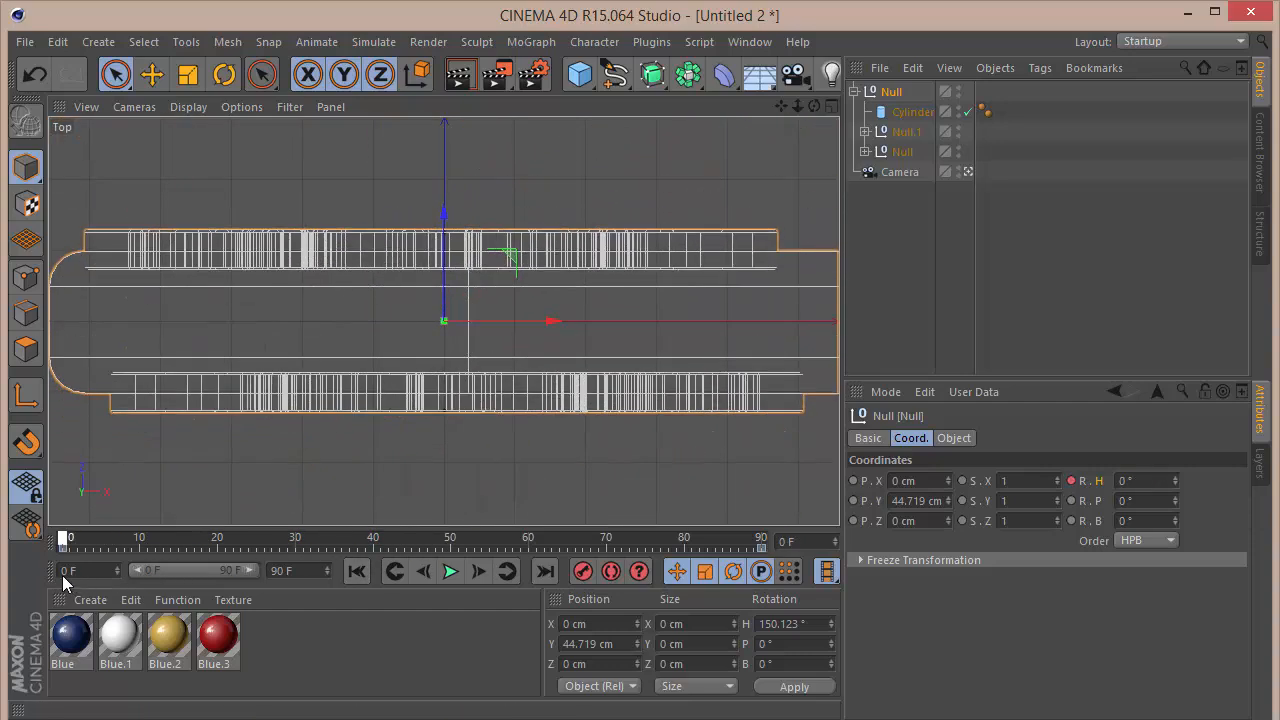
left_click(905, 131)
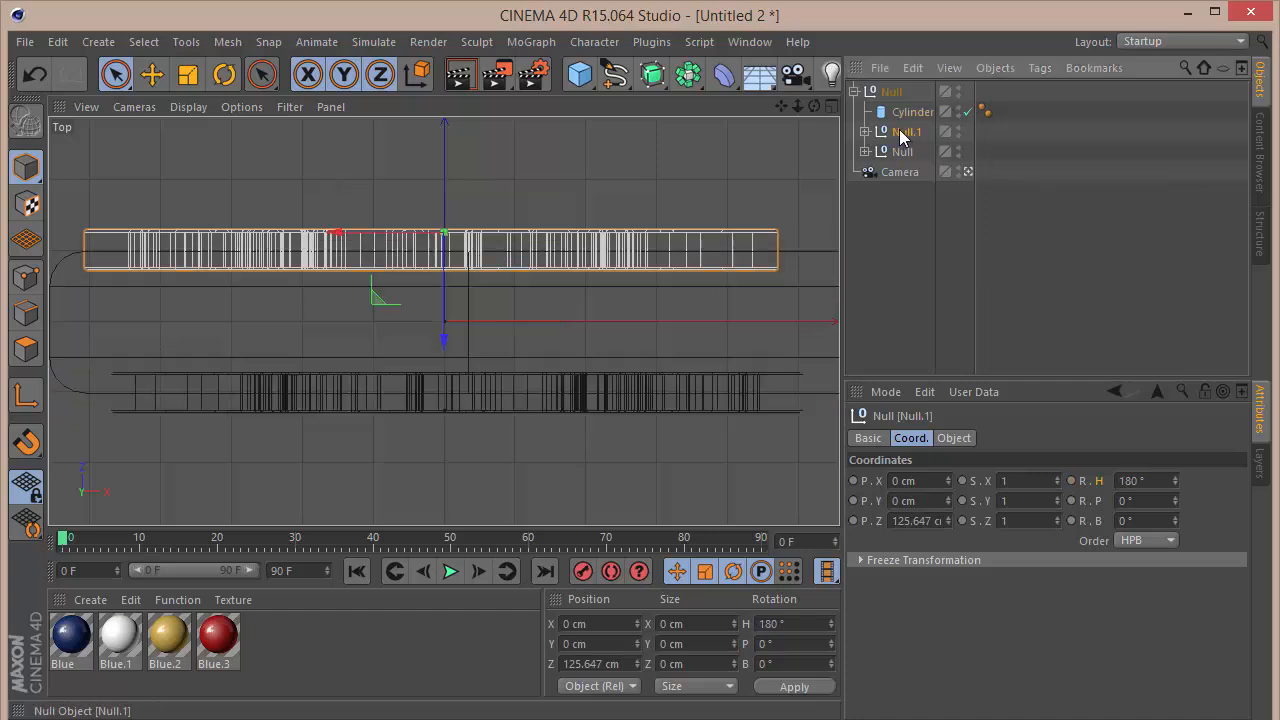
left_click_drag(366, 244, 388, 240)
key("F1")
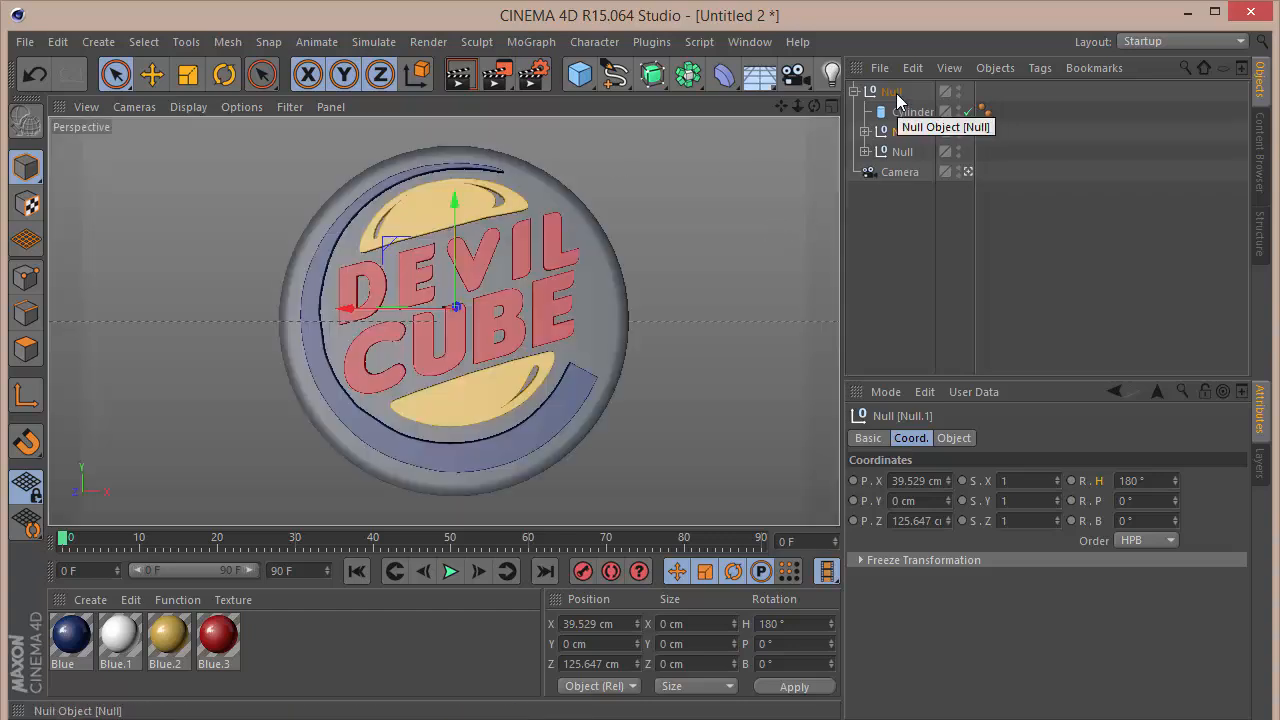
Step: Set both heading keys of the parent null to linear interpolation in its F-curves
left_click(896, 93)
right_click(896, 93)
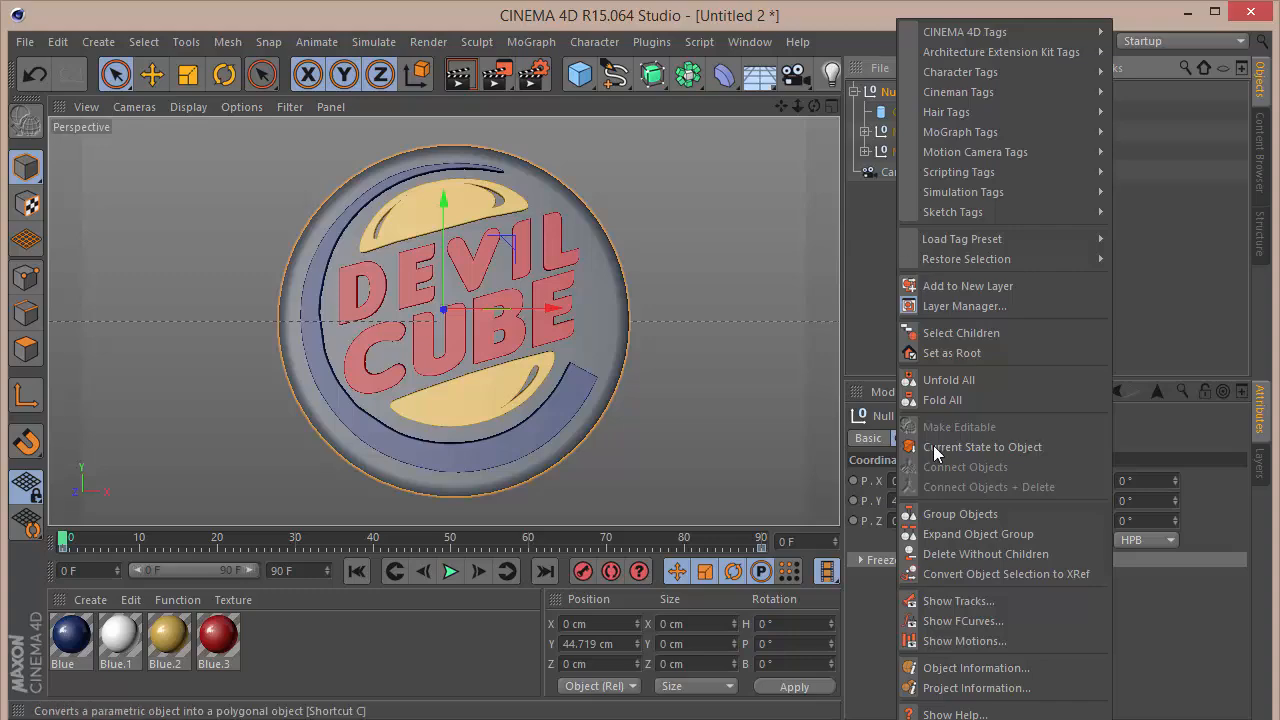
left_click(963, 621)
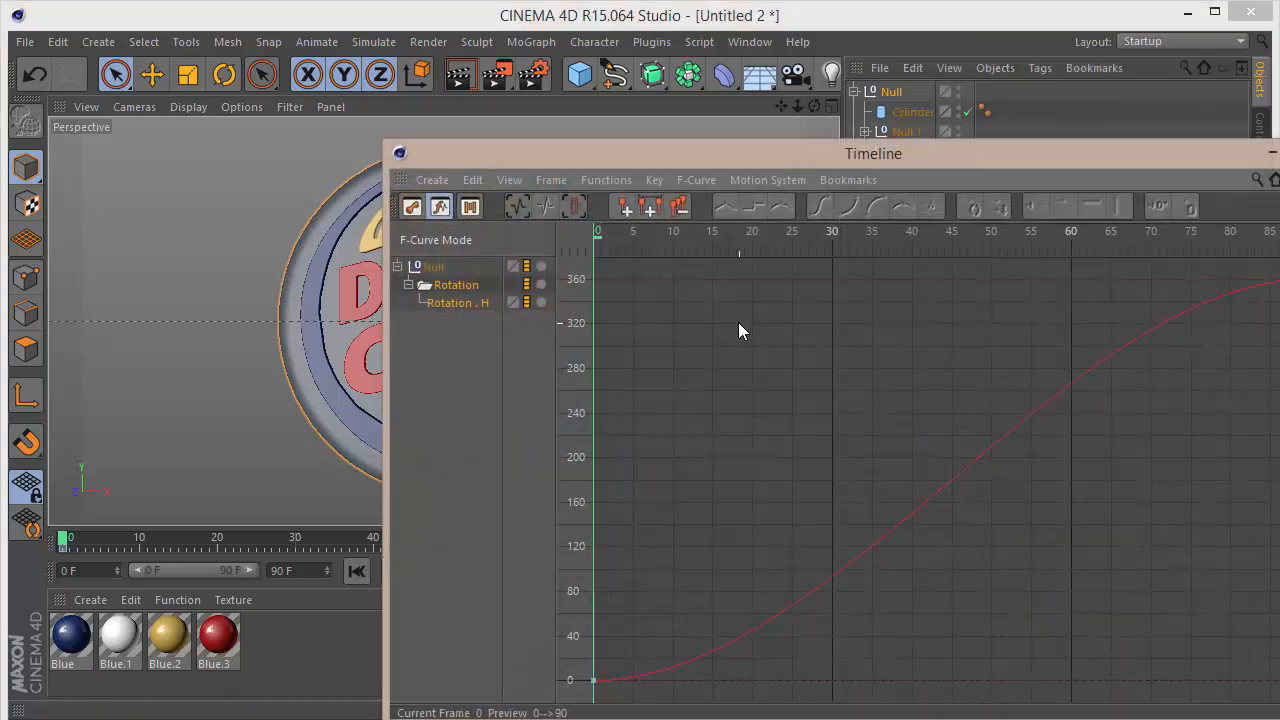
key("ctrl+a")
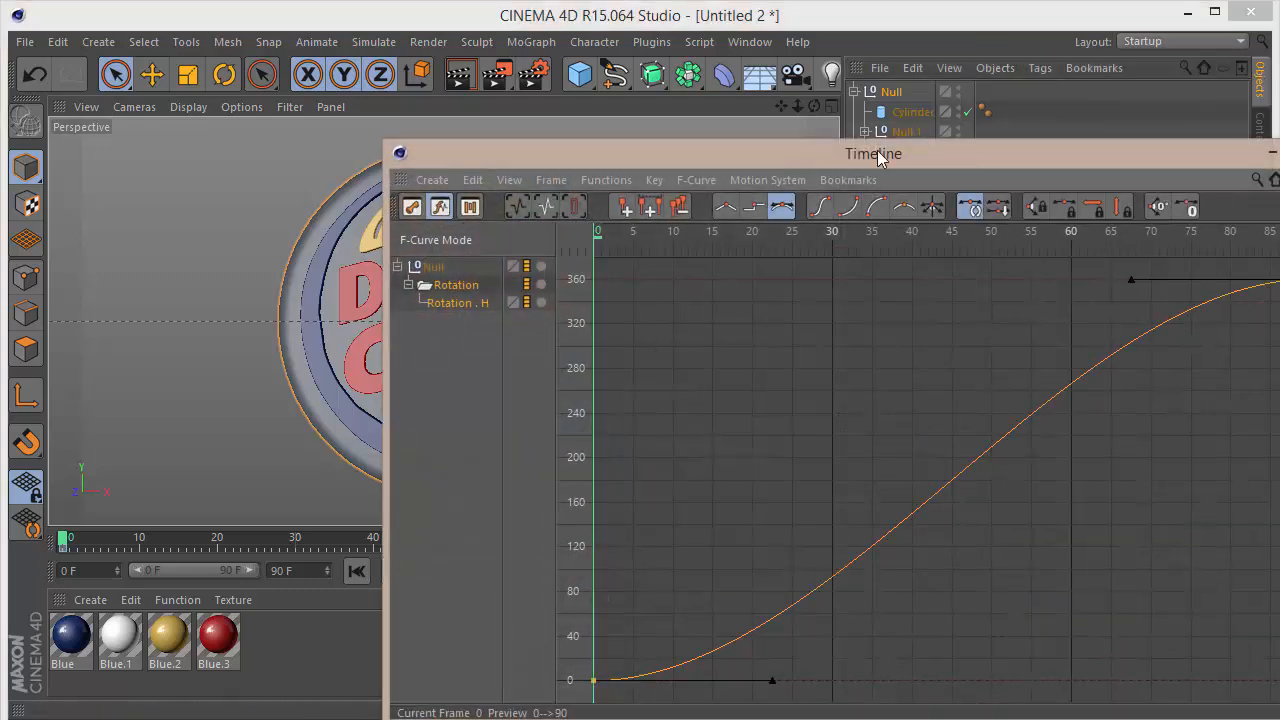
left_click(725, 206)
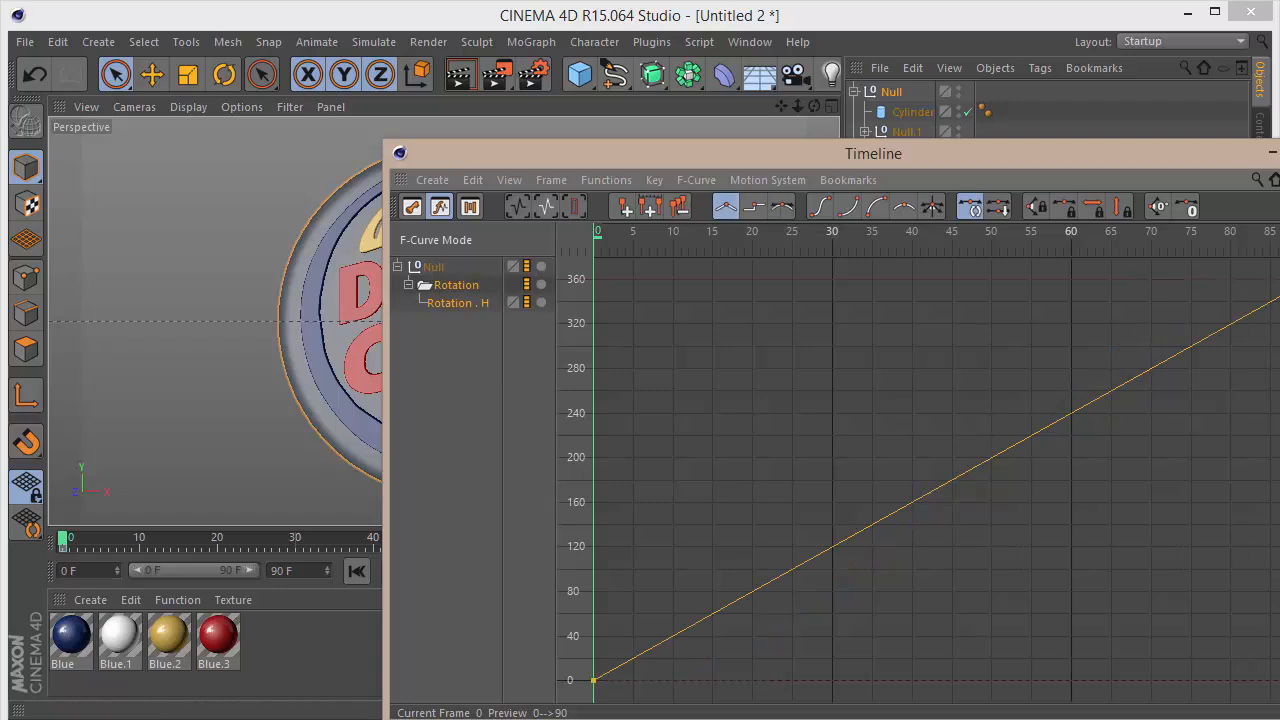
left_click(1279, 153)
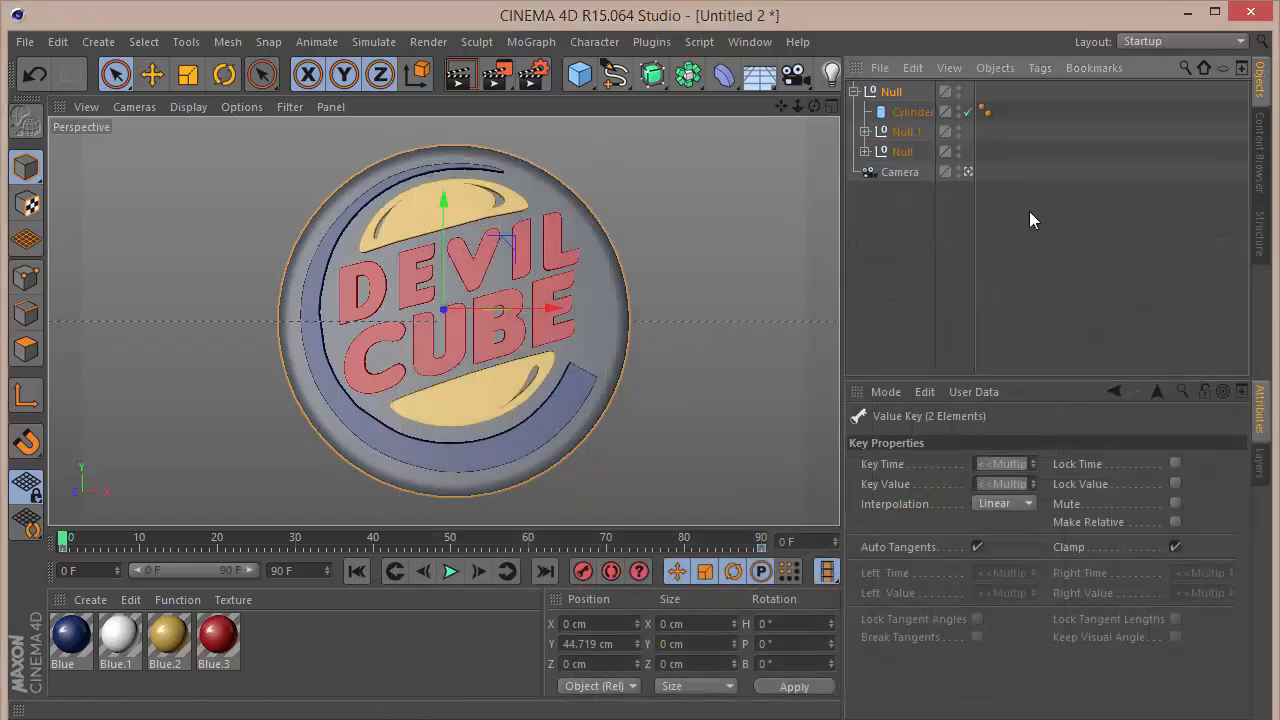
Step: Add the HDR Studio Rig to the scene from the GSG HDRI studio presets
left_click(715, 334)
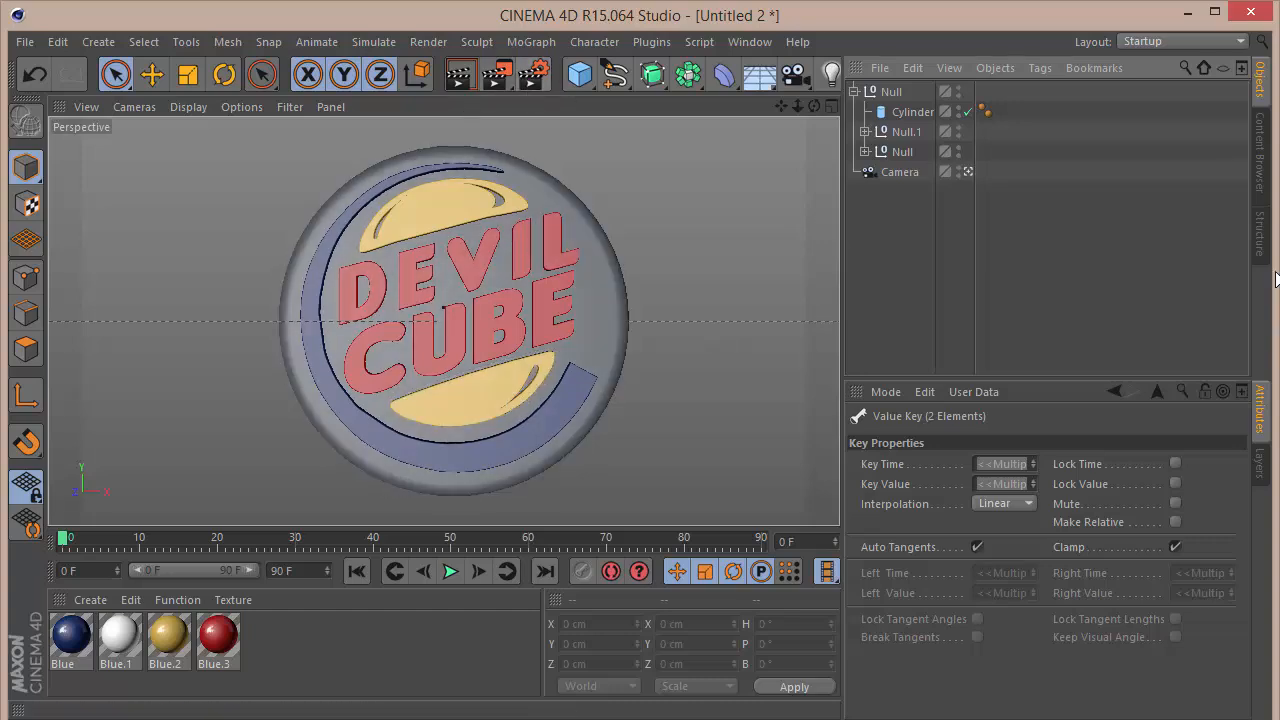
left_click(1266, 147)
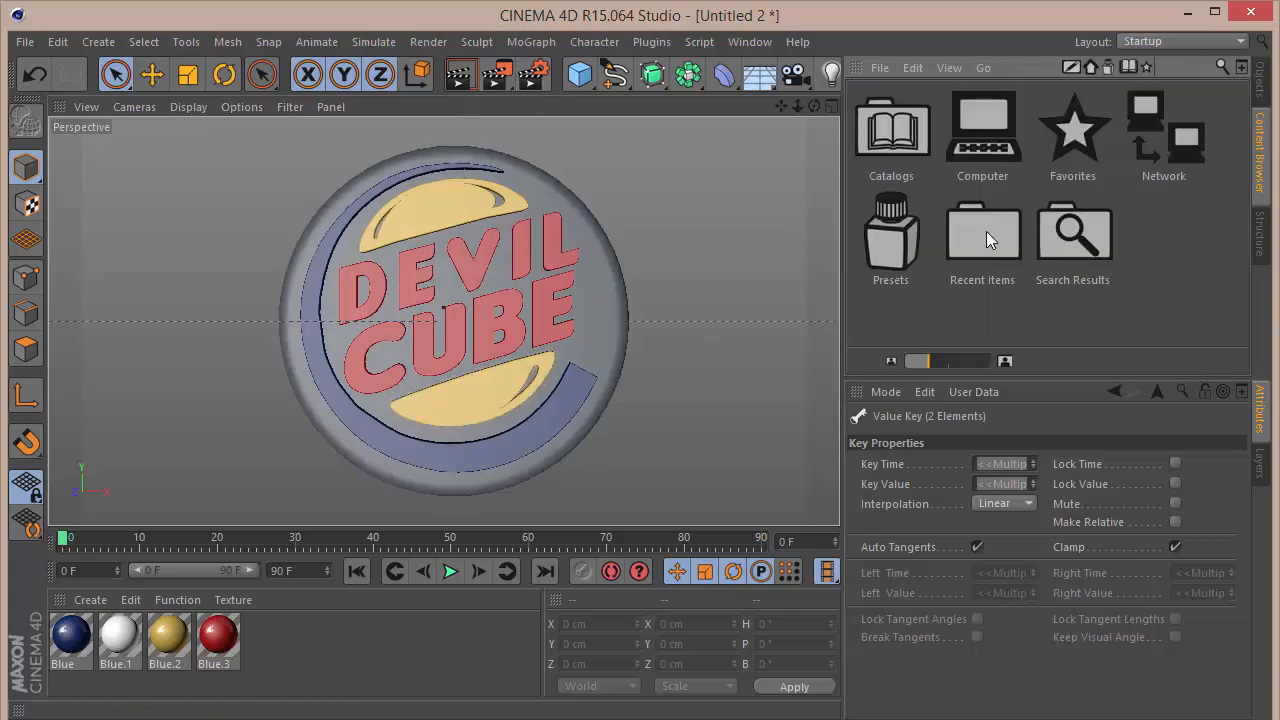
double_click(887, 262)
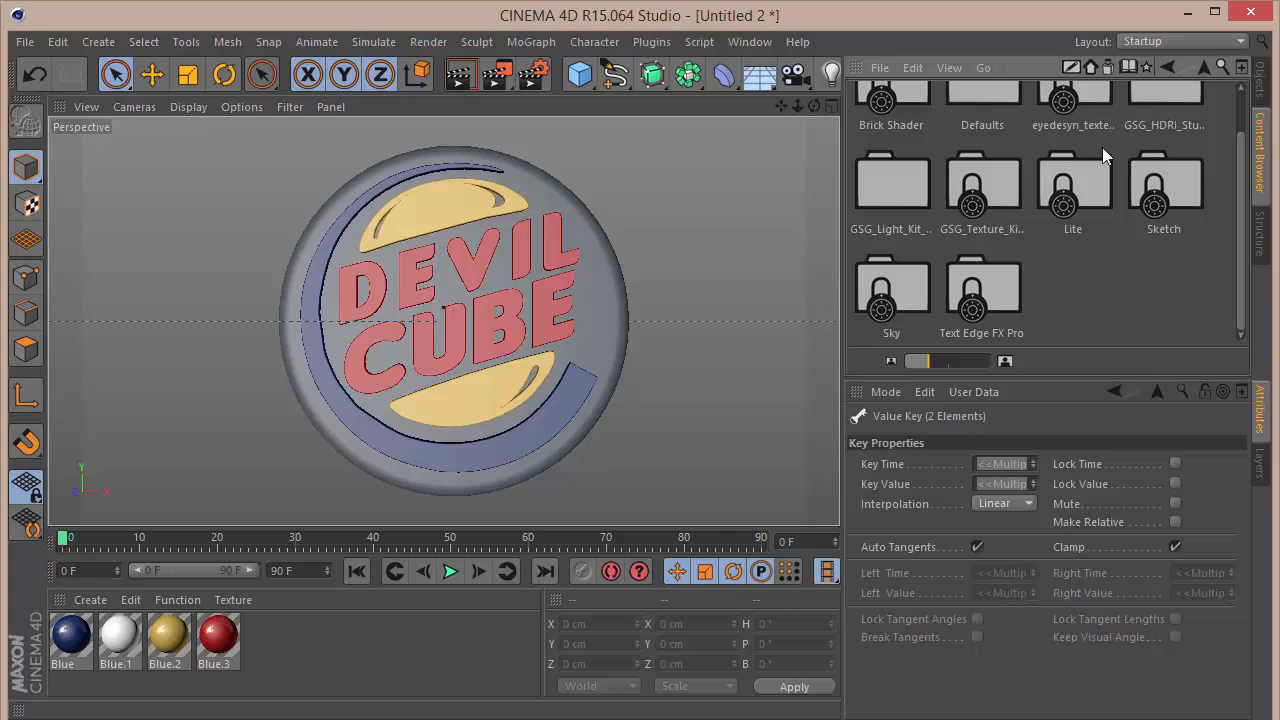
double_click(1154, 104)
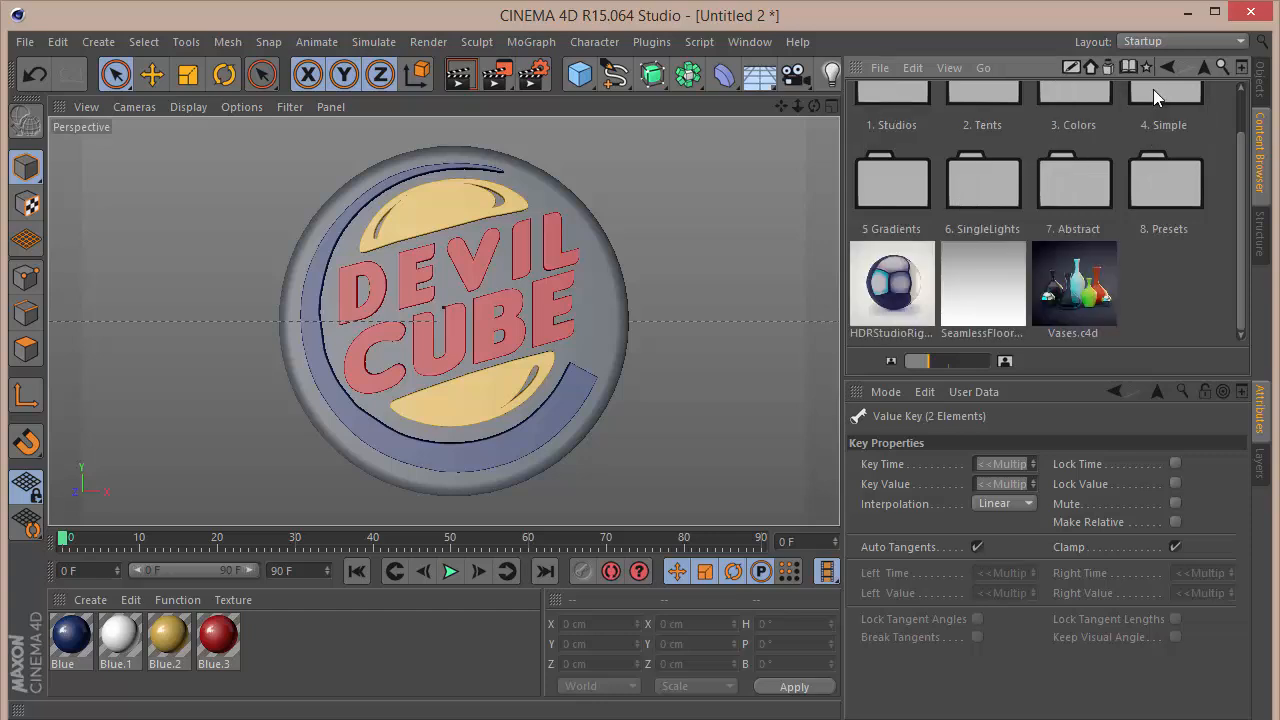
double_click(906, 262)
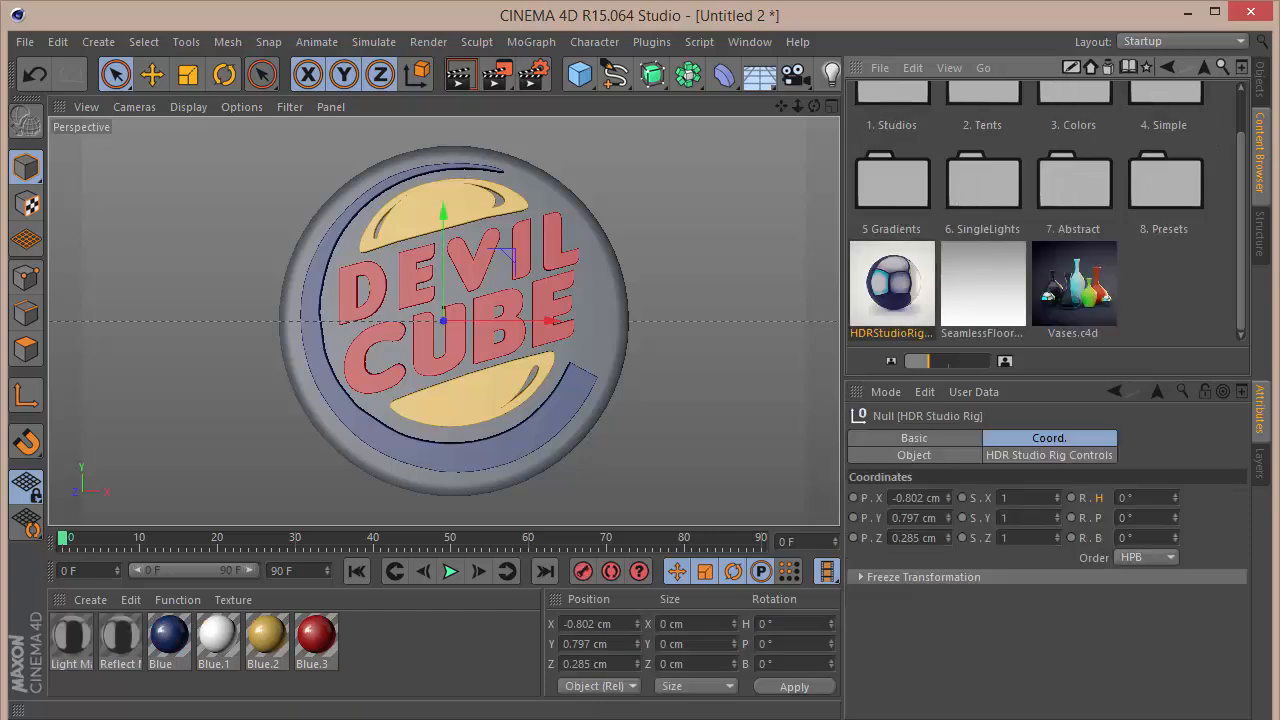
Step: Assign the ThreeSoftboxes image from the 1. Studios folder as the HDR Studio Rig's HDR file
double_click(906, 98)
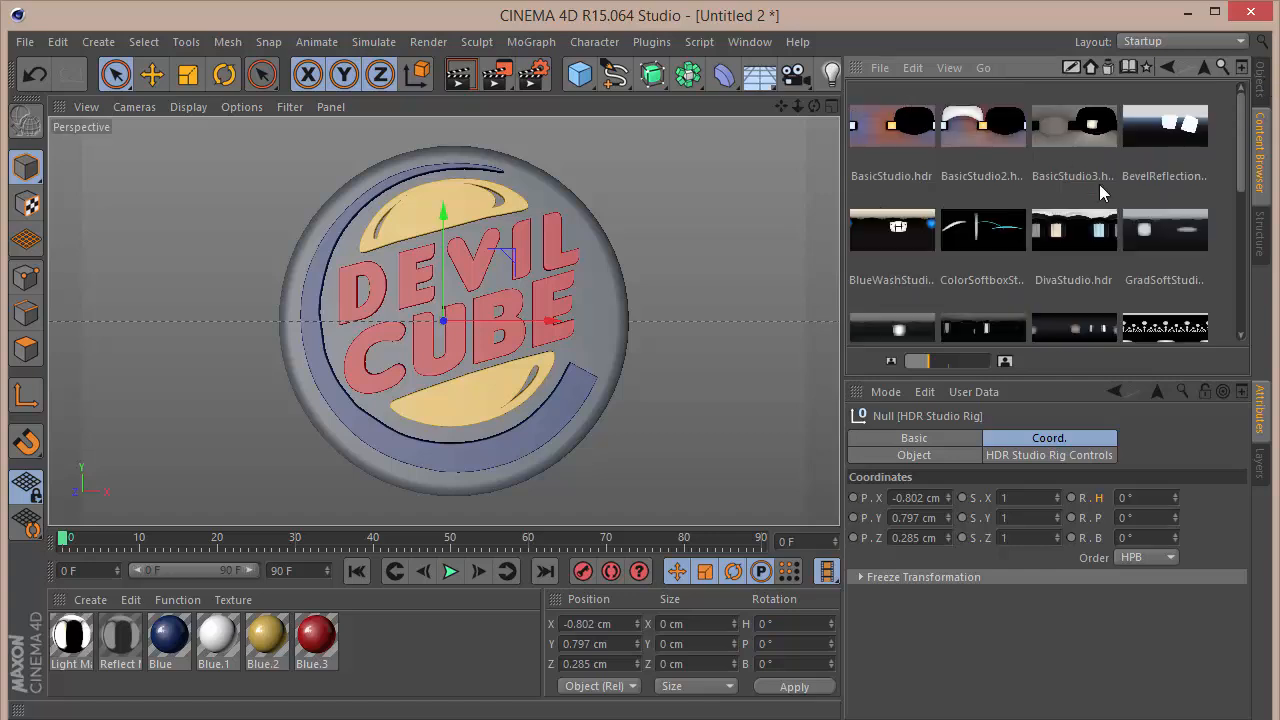
scroll(1095, 220, "down", 3)
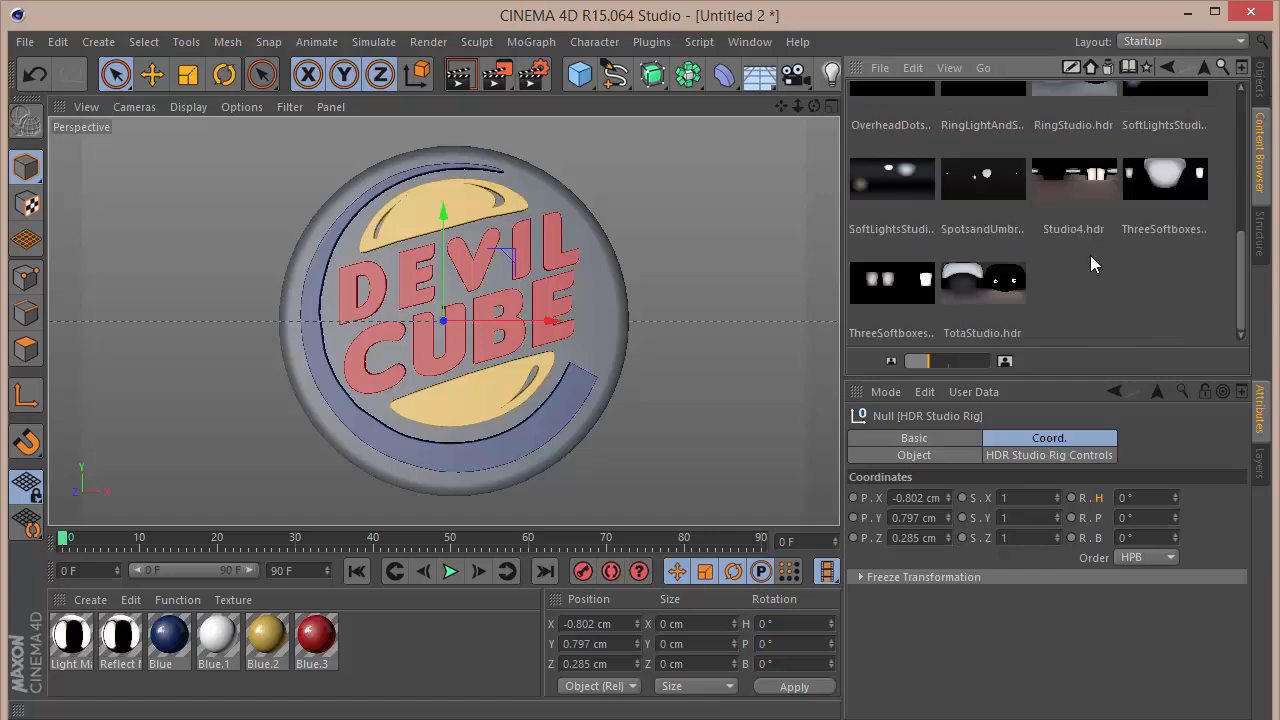
left_click(1149, 179)
left_click(1050, 452)
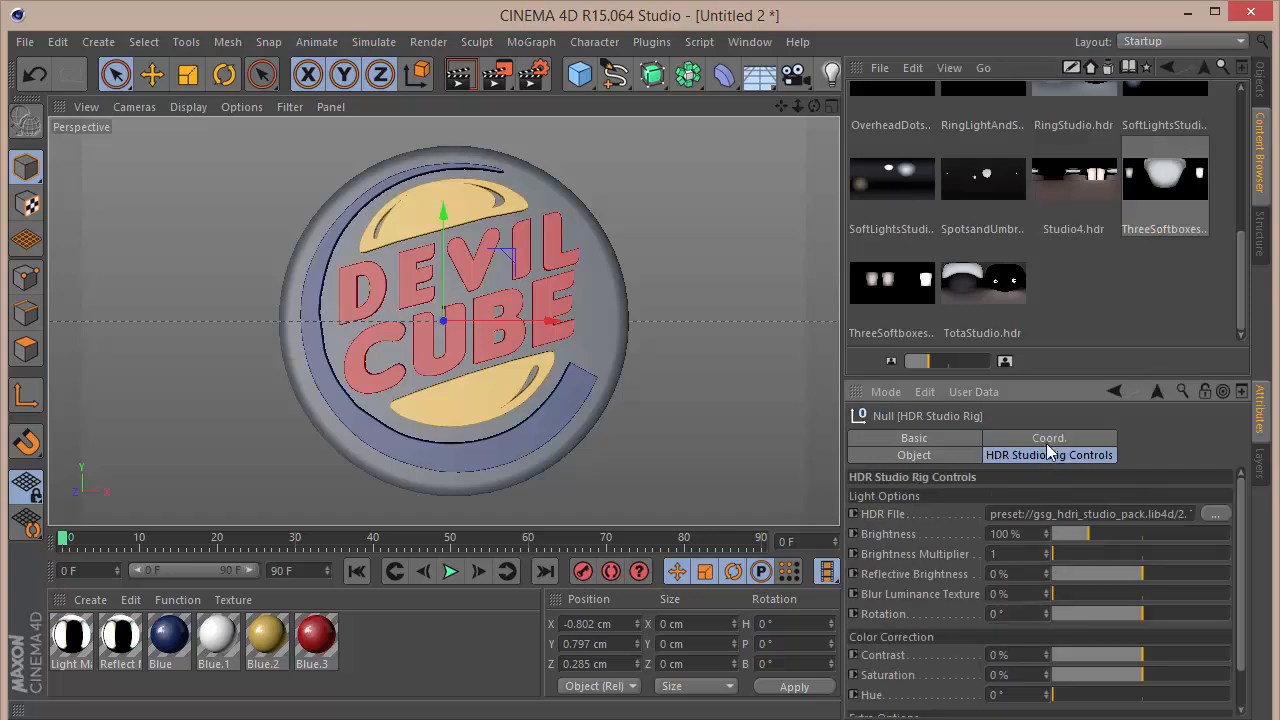
left_click_drag(1146, 193, 1098, 513)
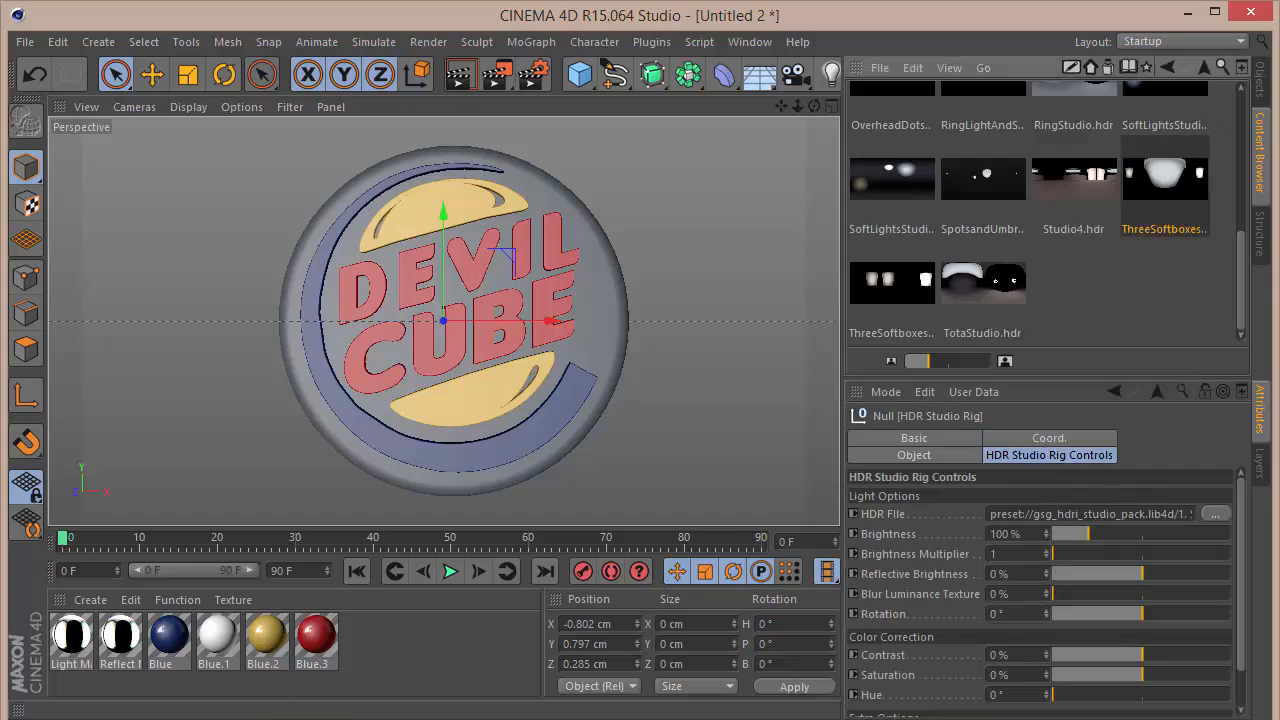
Step: Render the view at frame 0 and again at frame 29 to check the HDR lighting on the sign
left_click(1266, 72)
key("ctrl+r")
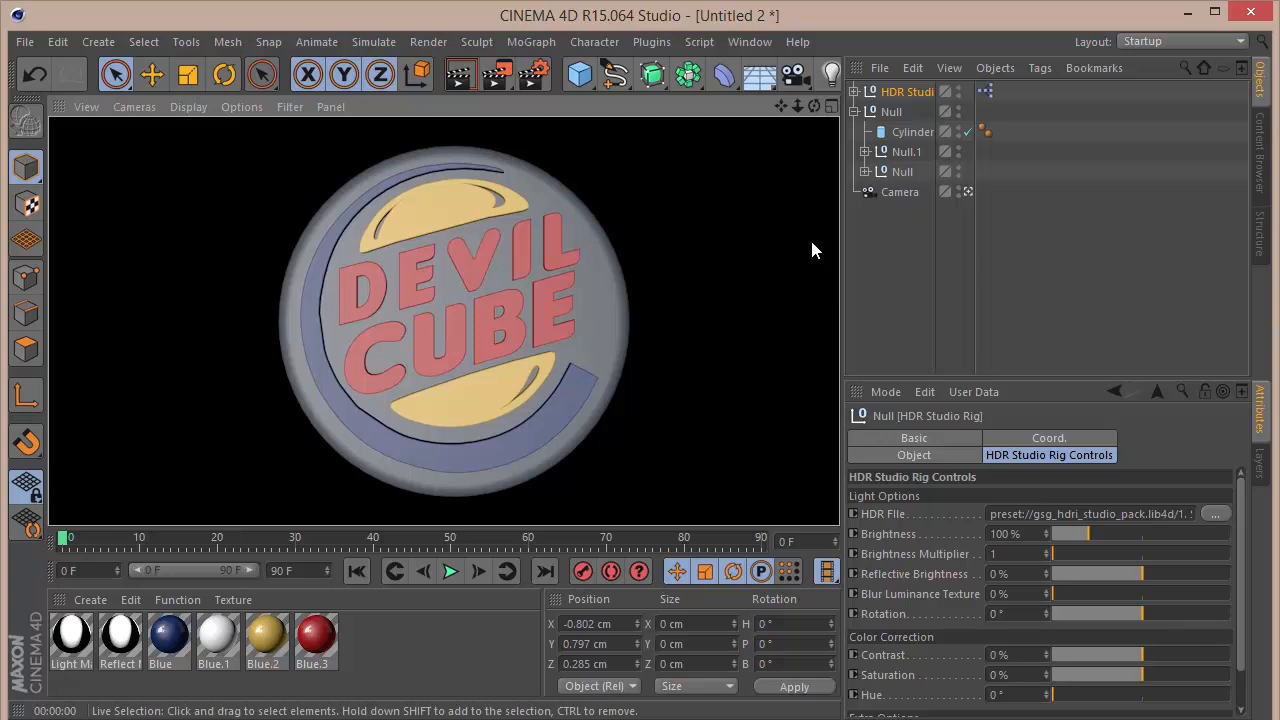
left_click(889, 242)
left_click_drag(60, 541, 290, 541)
key("ctrl+r")
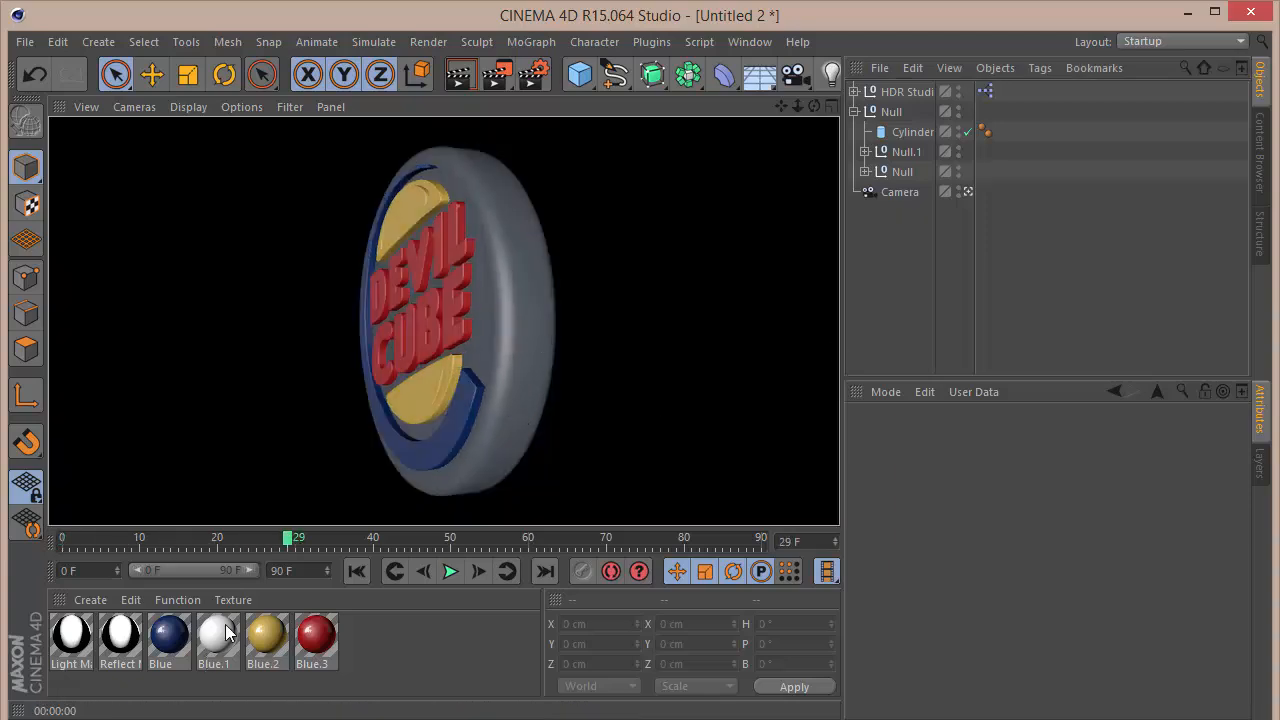
Step: Apply the white Blue.1 material to the cylinder and render the view to check it
left_click_drag(910, 135, 910, 133)
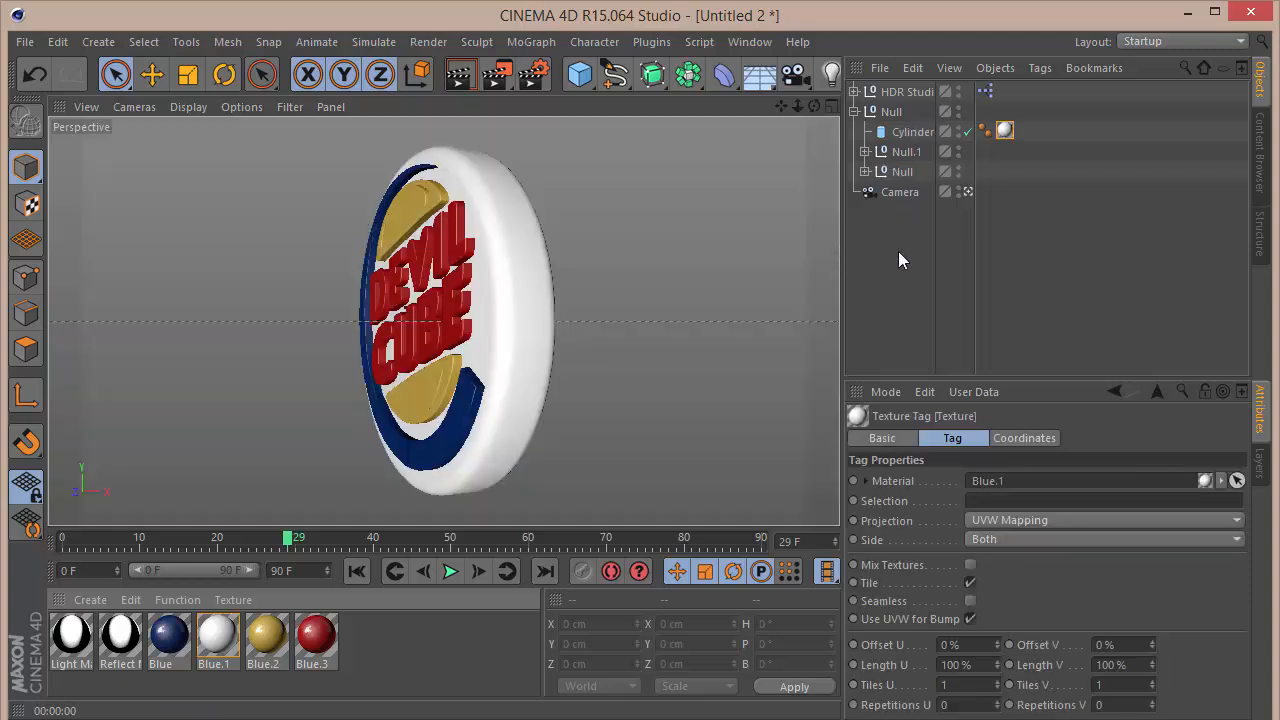
key("ctrl+r")
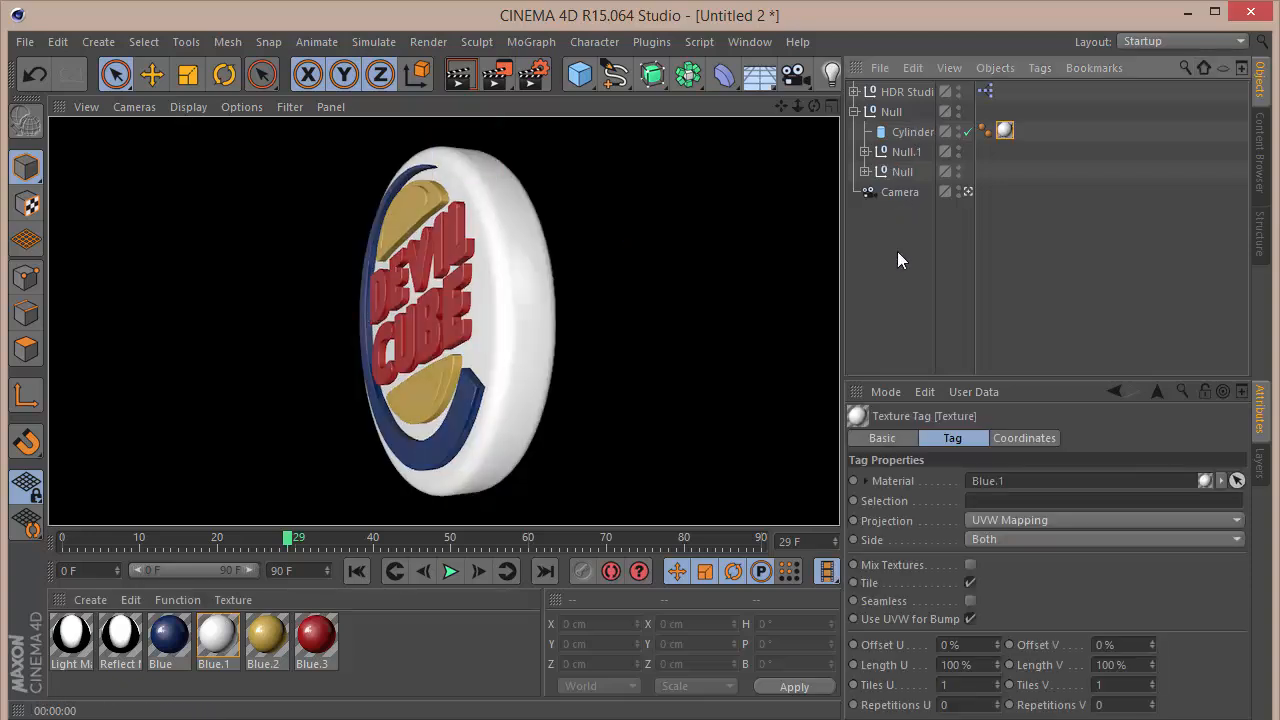
left_click(898, 252)
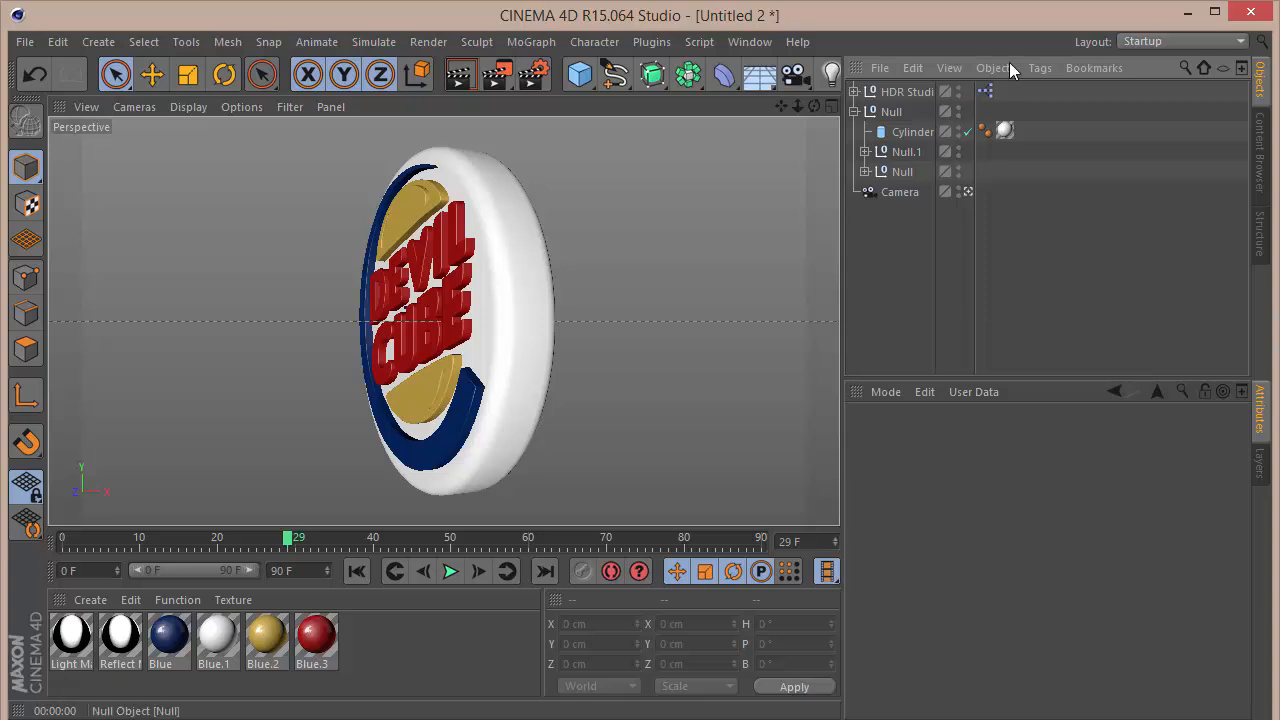
Step: Browse the GSG Light Kit presets, including its studio setups, and add the LinearDaylight rig to the scene
left_click(1259, 145)
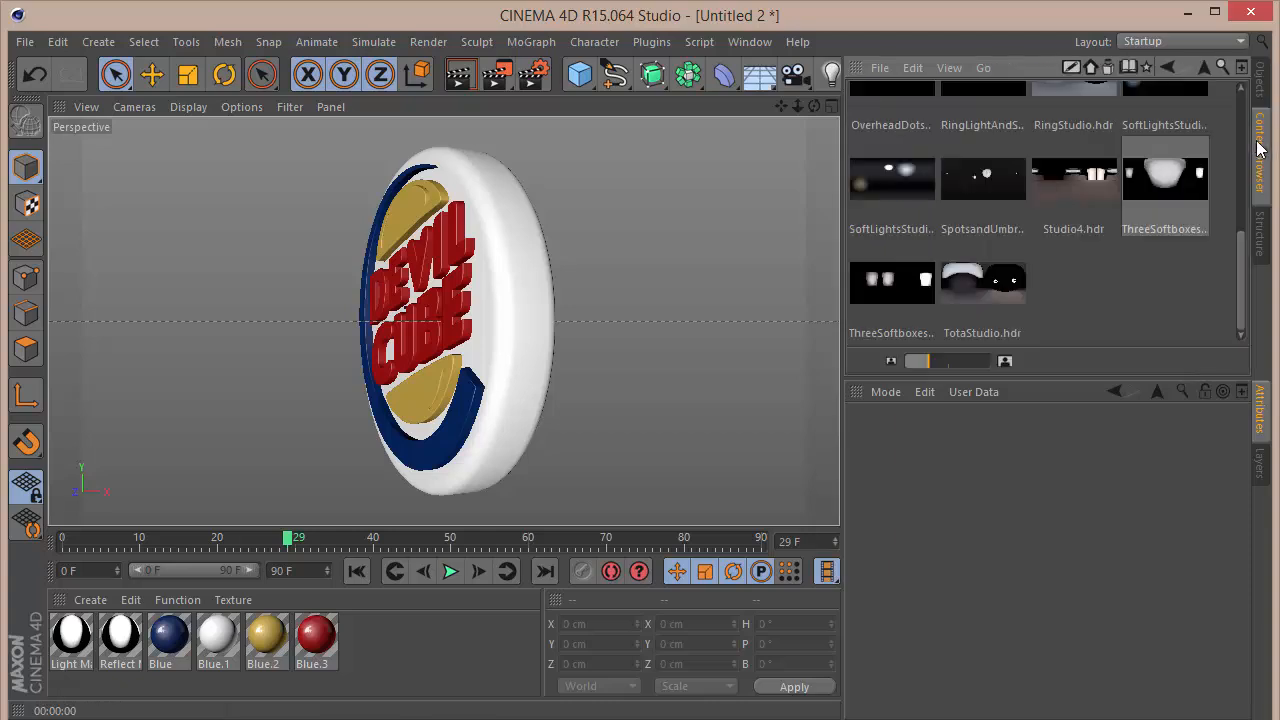
left_click(1203, 68)
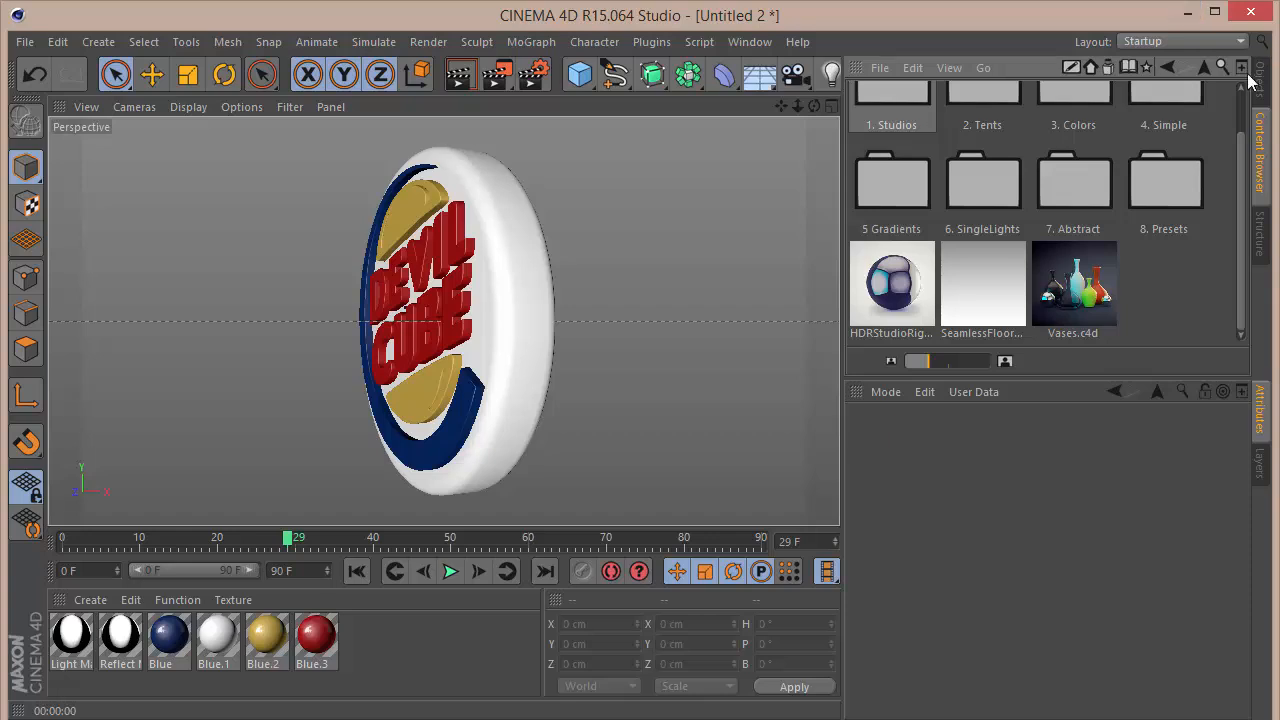
left_click(1203, 66)
double_click(908, 207)
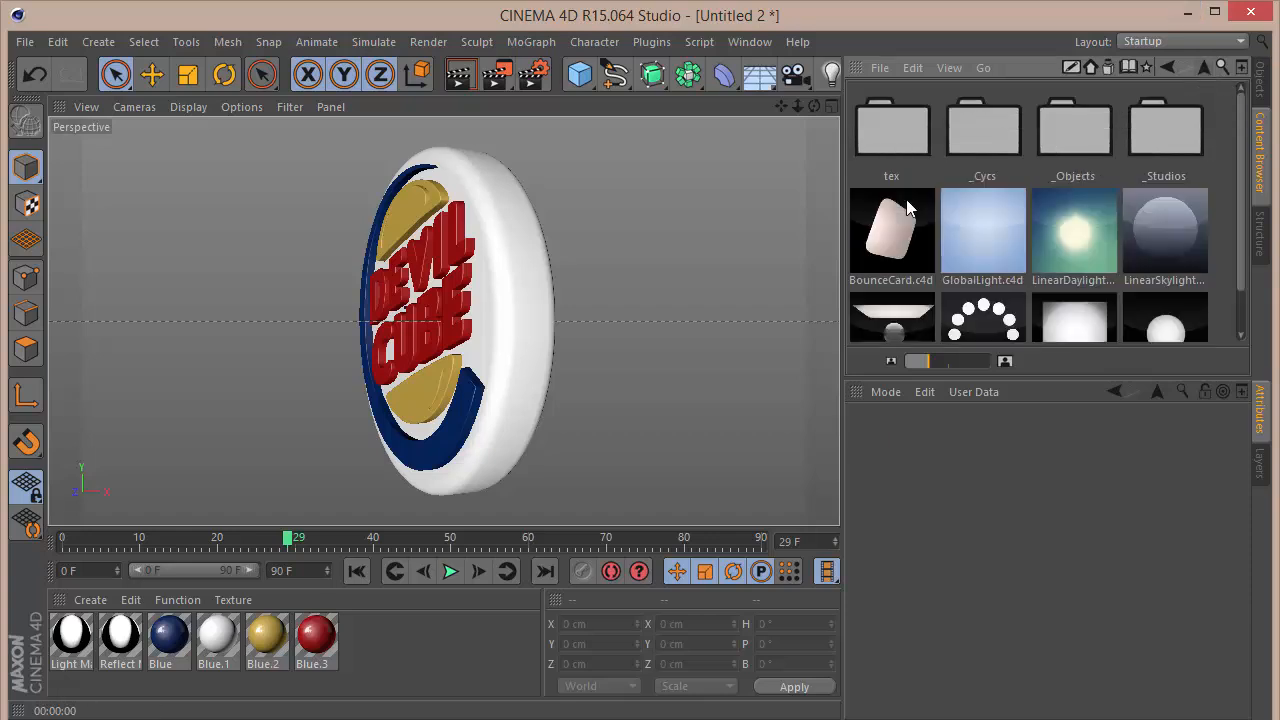
scroll(1245, 200, "down", 2)
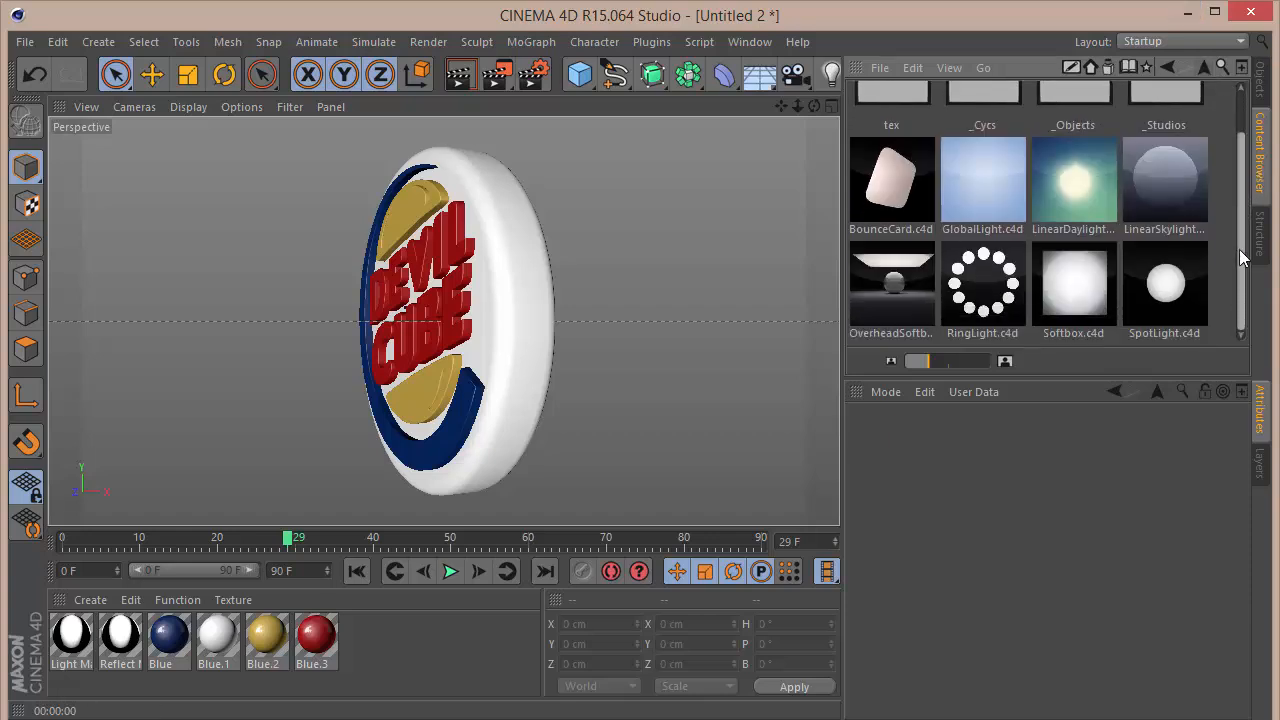
scroll(1232, 206, "up", 2)
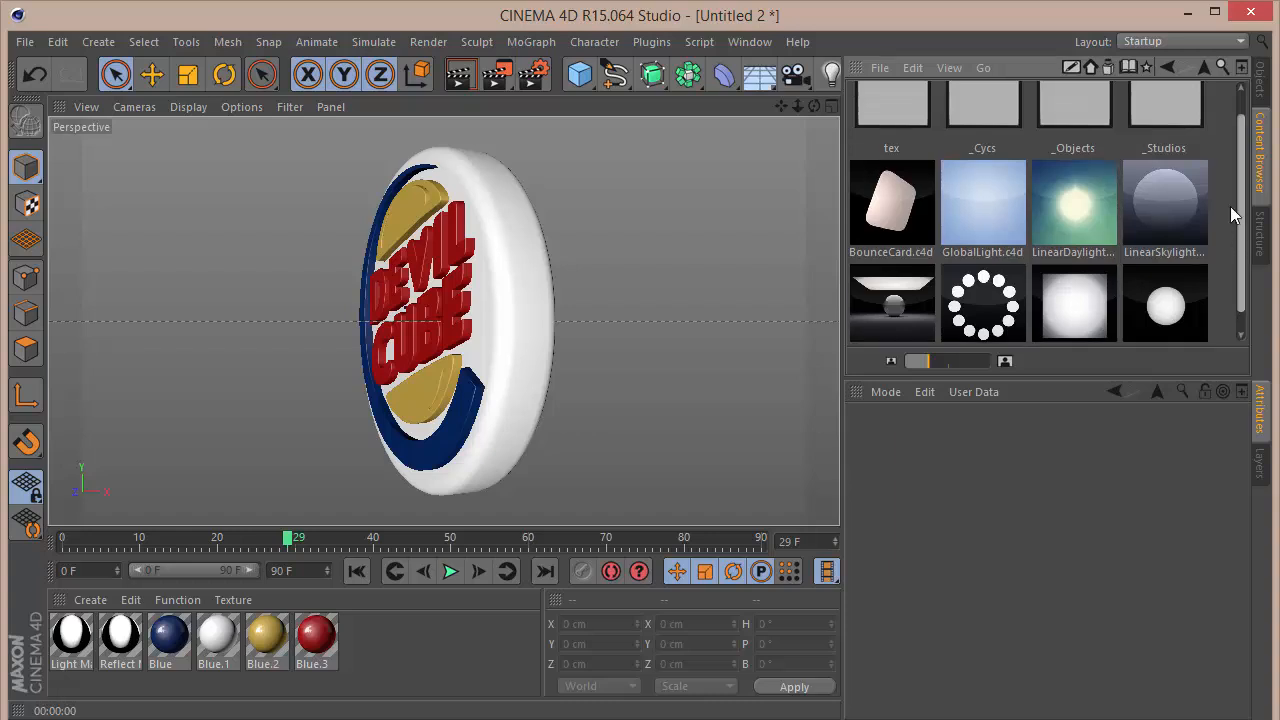
double_click(1166, 132)
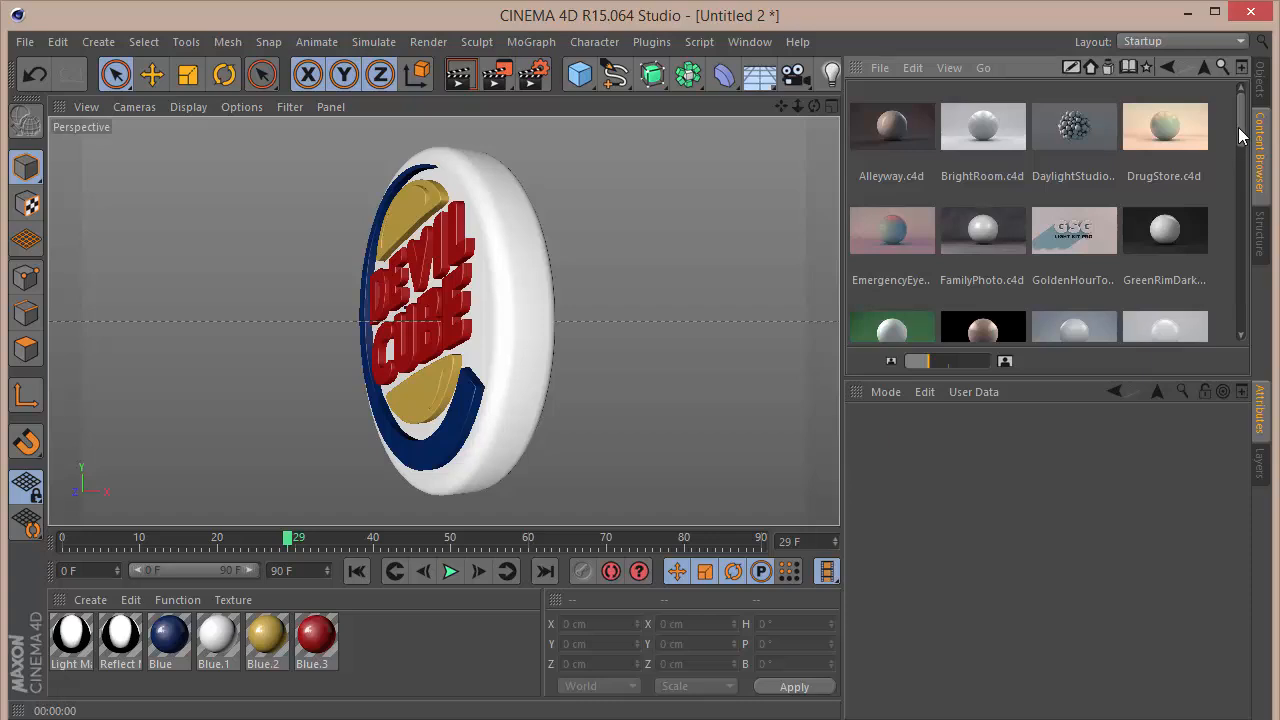
scroll(1240, 131, "down", 1)
scroll(1240, 131, "up", 1)
left_click(1203, 67)
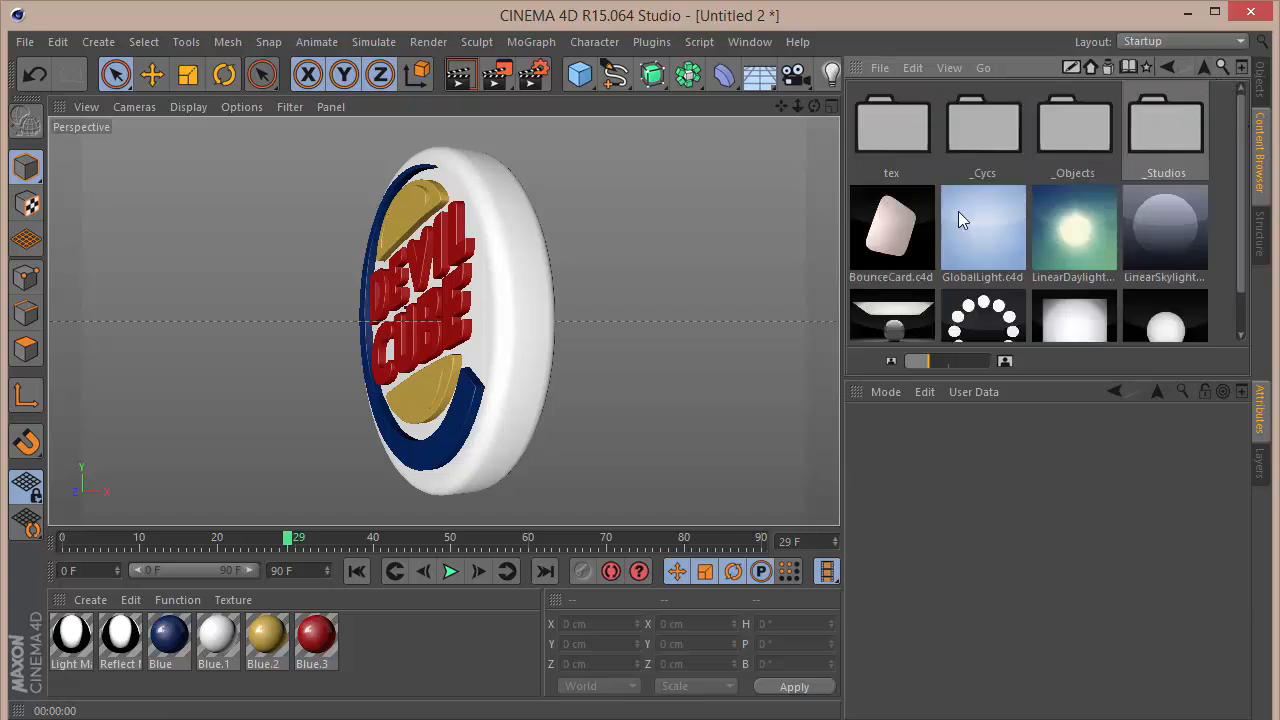
double_click(1078, 231)
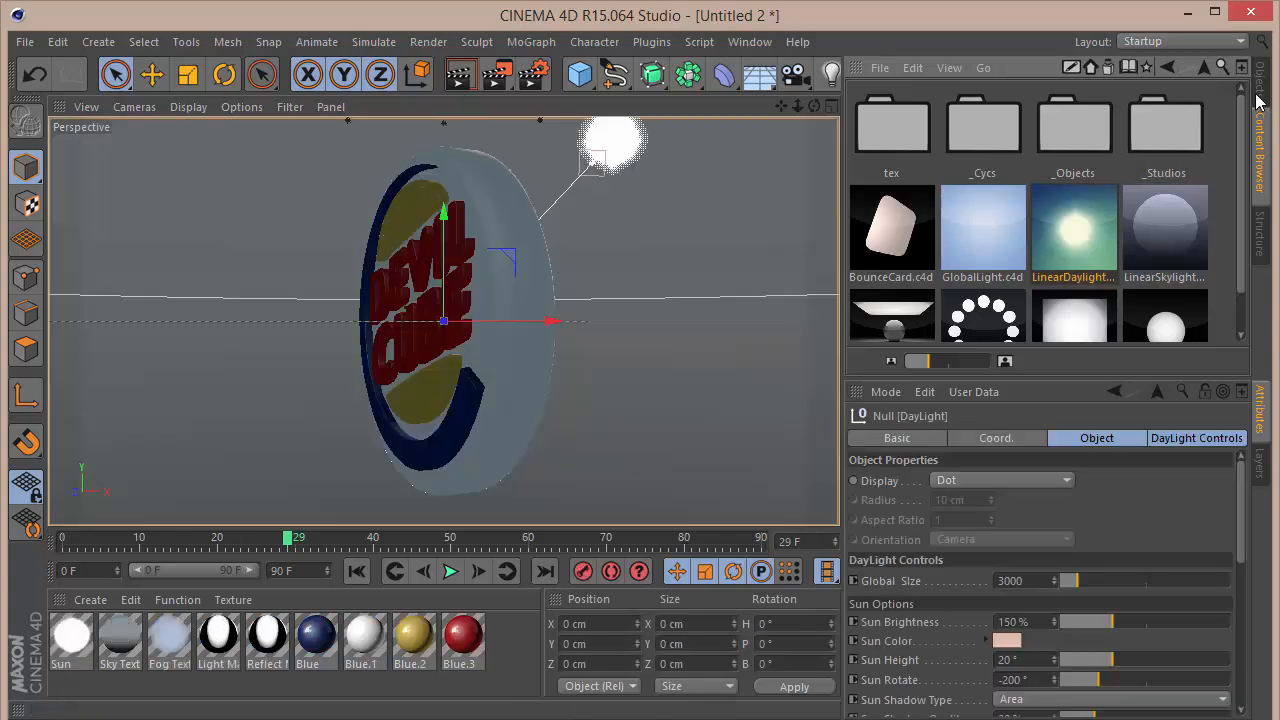
left_click(1259, 95)
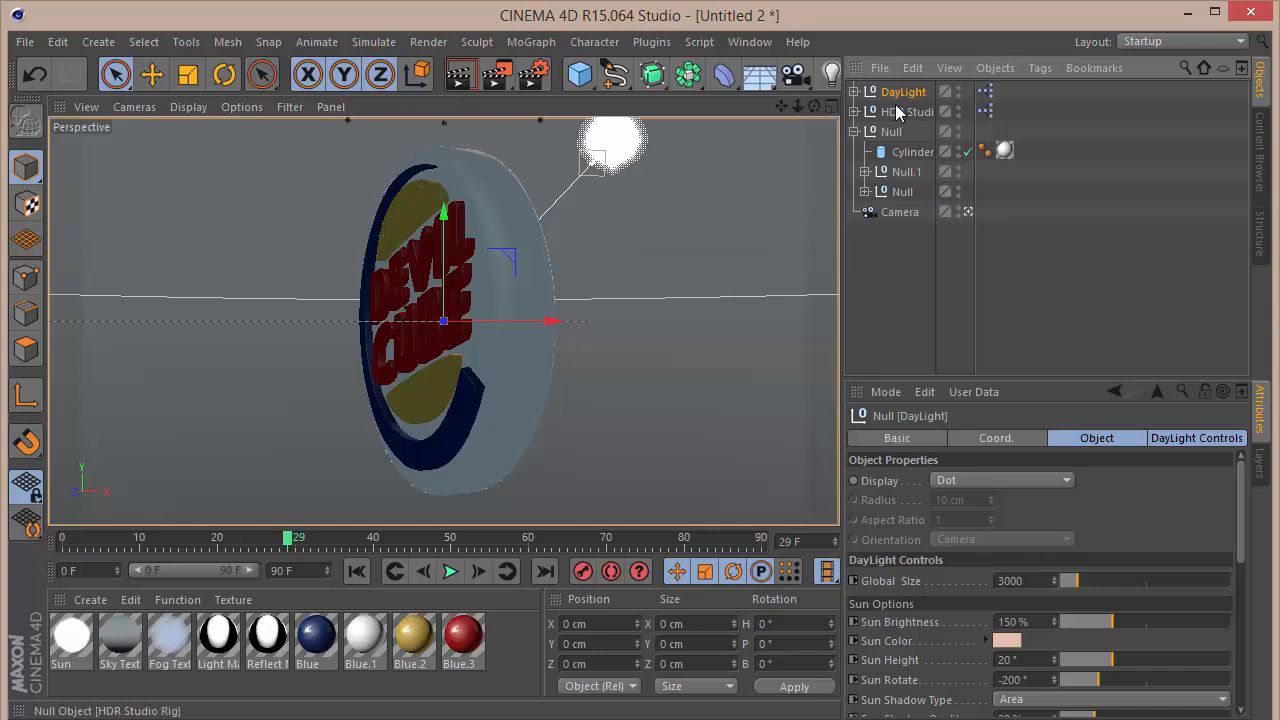
Step: Leave the scene camera's view, locate the sun relative to the sign, and return to frame 0
left_click(967, 212)
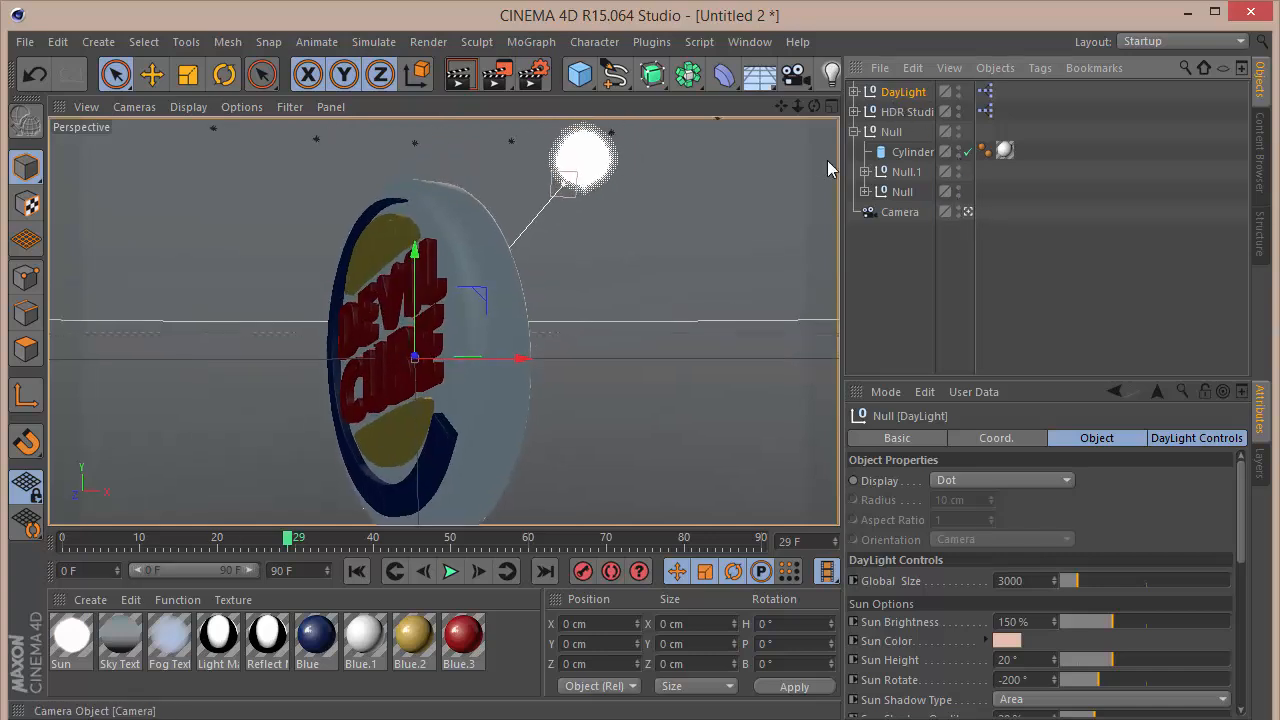
left_click_drag(797, 103, 692, 154)
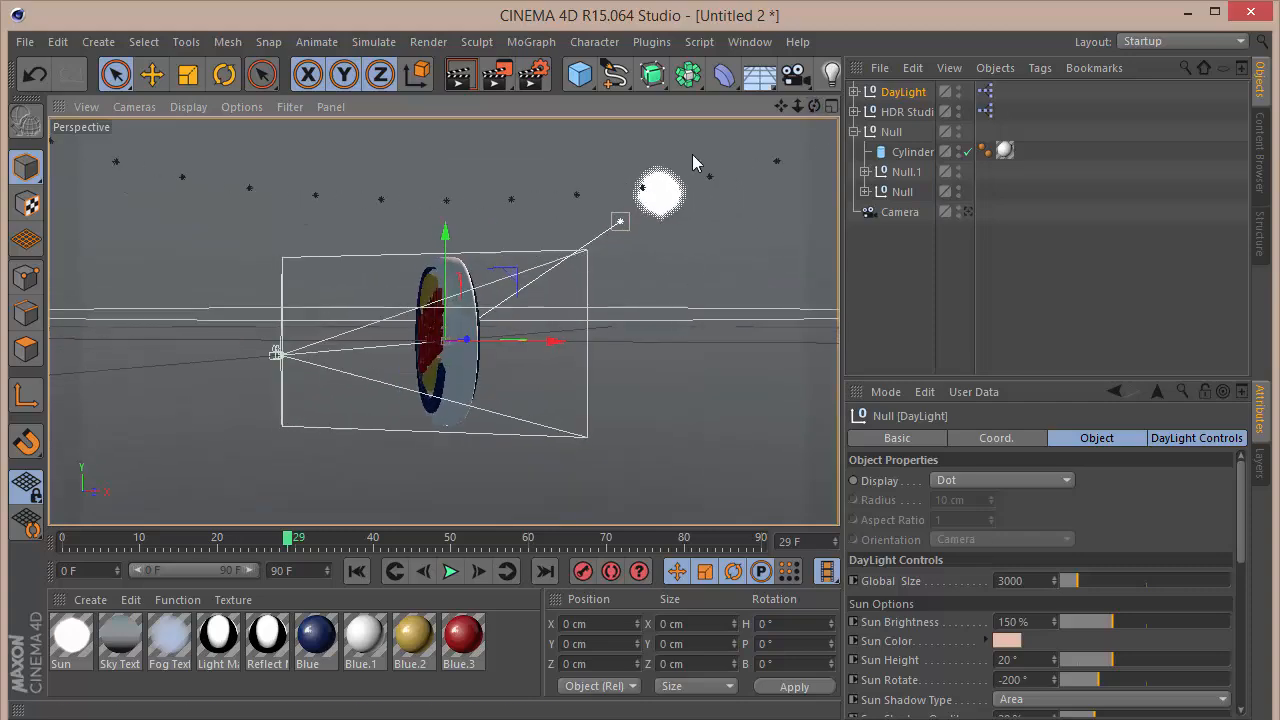
left_click(660, 193)
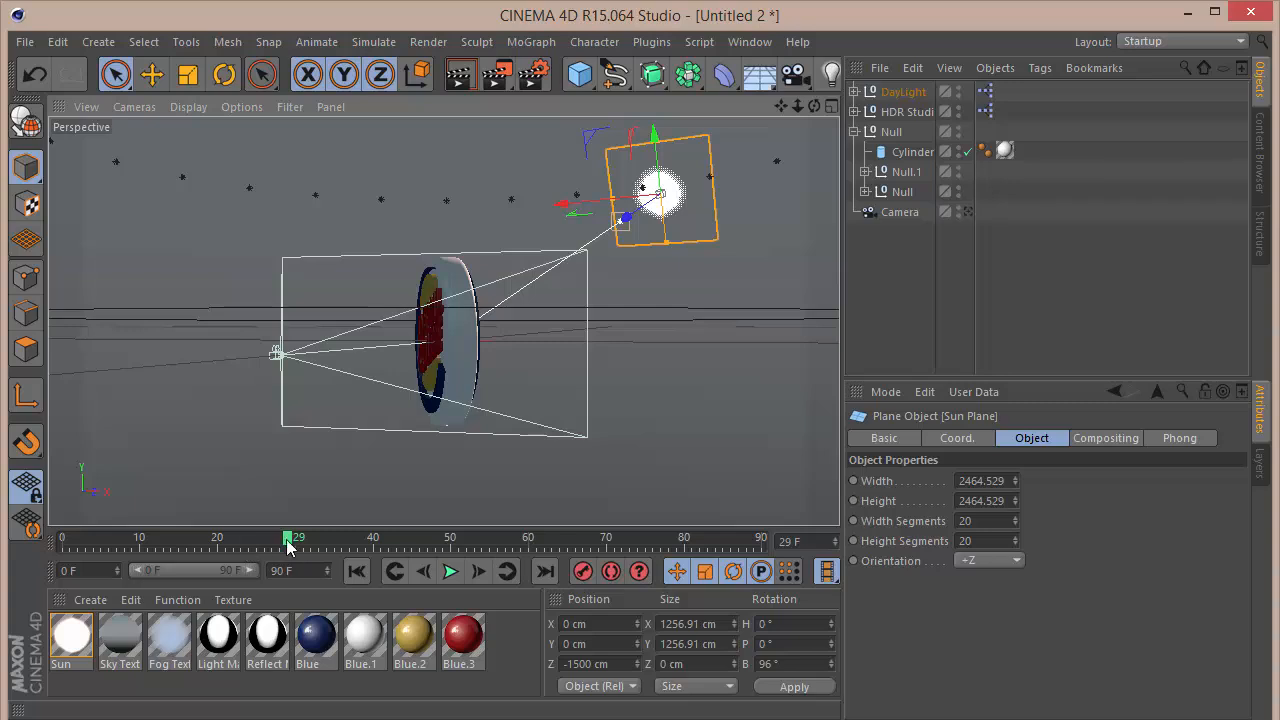
left_click_drag(288, 543, 62, 541)
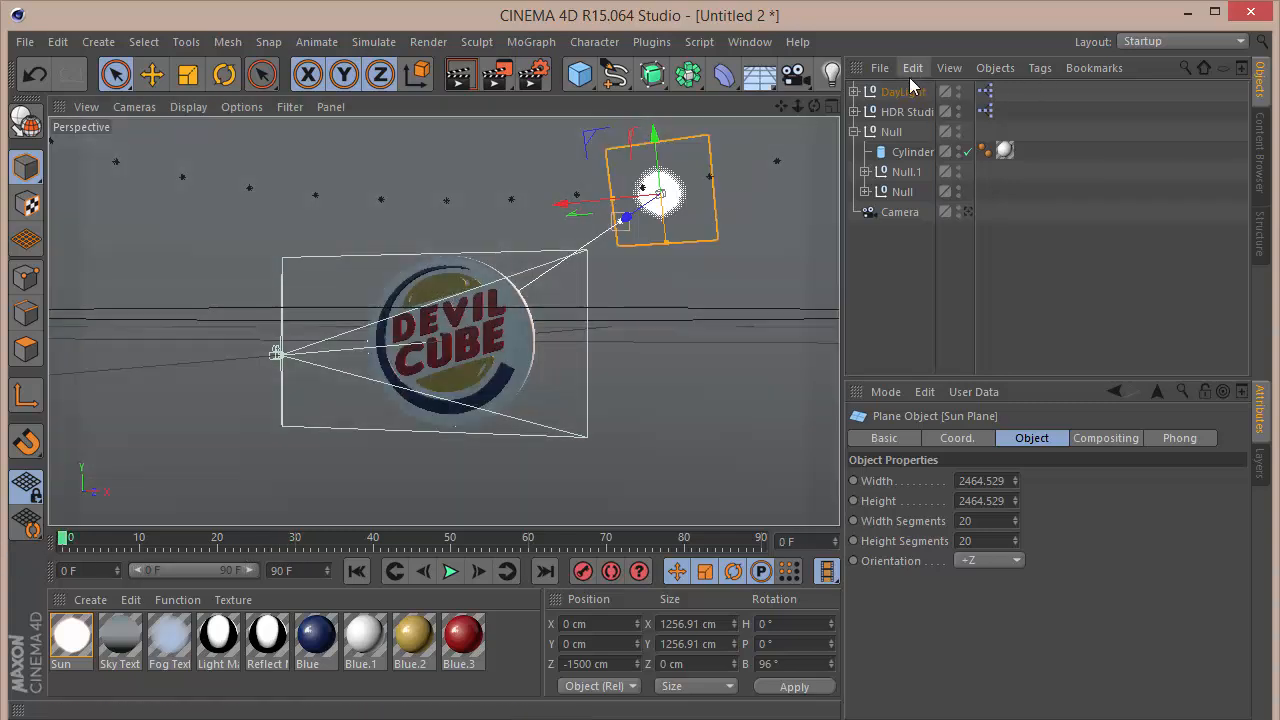
Step: Try to rotate the DayLight null about its vertical axis and inspect its XPresso tag
left_click(902, 92)
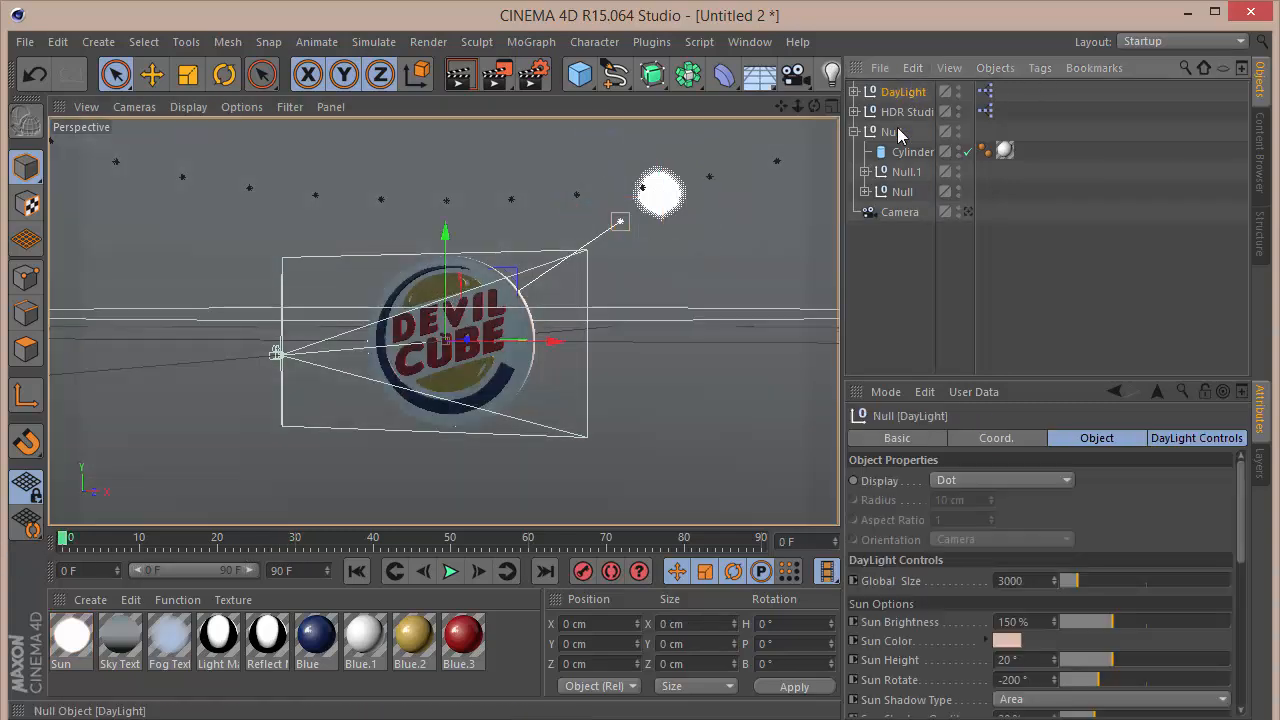
key("r")
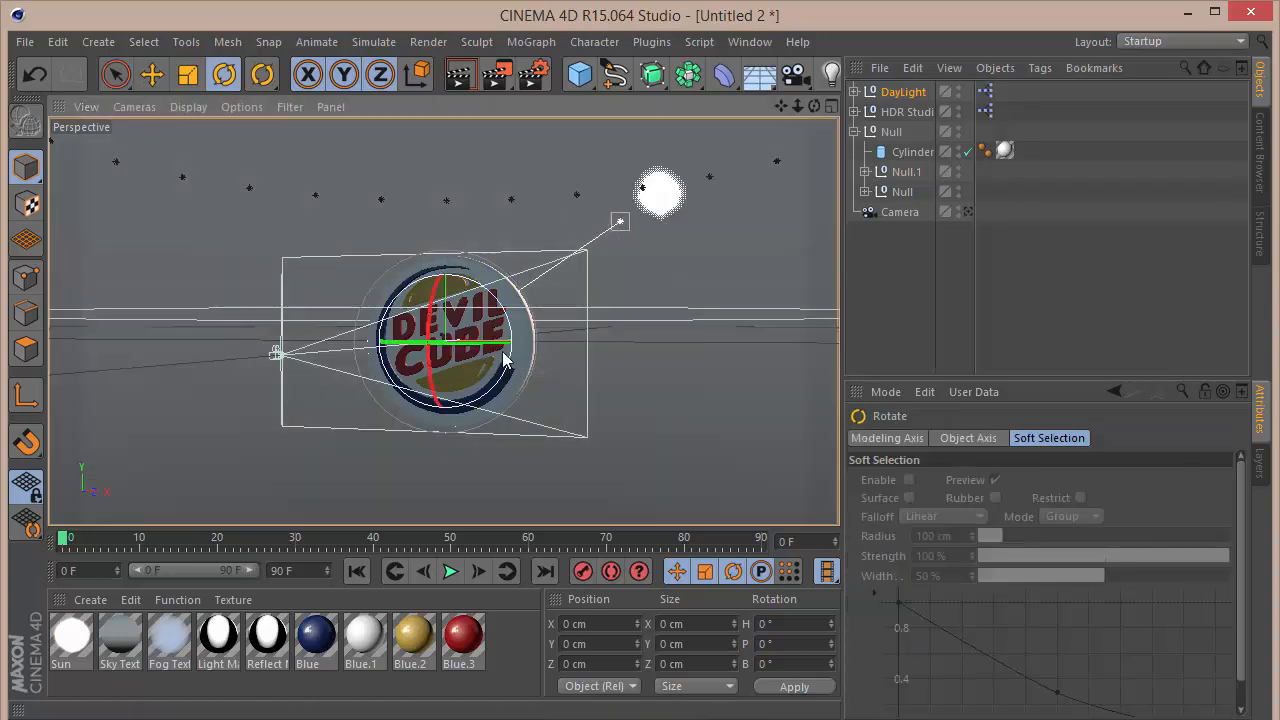
left_click_drag(503, 360, 388, 380)
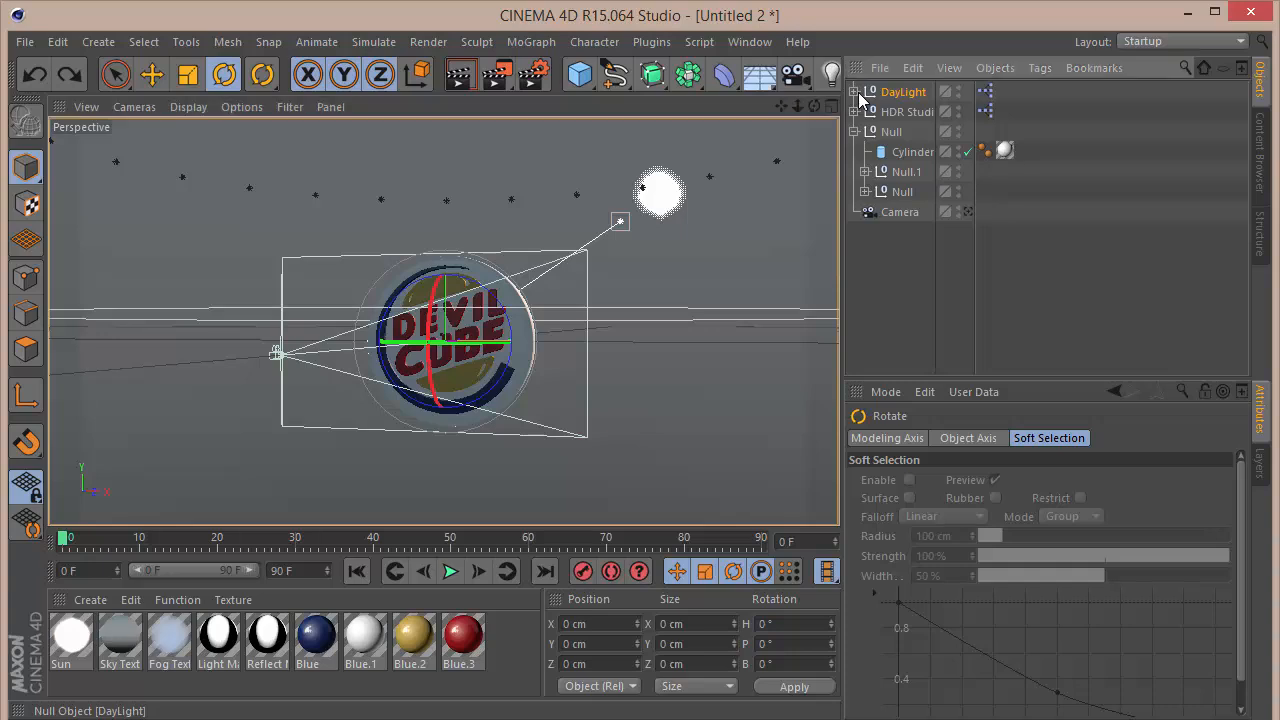
left_click(985, 91)
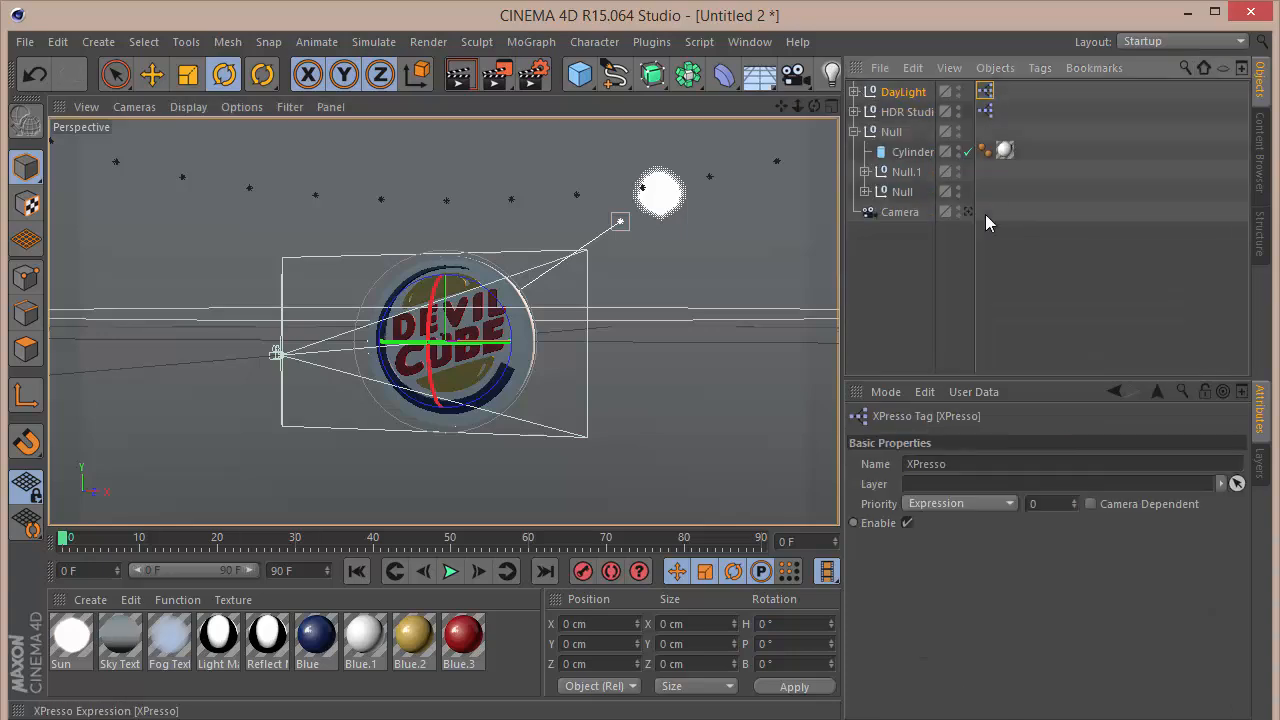
Step: Set the DayLight rig's Sun Rotate to -71° so the sun lights the sign's front
left_click(906, 91)
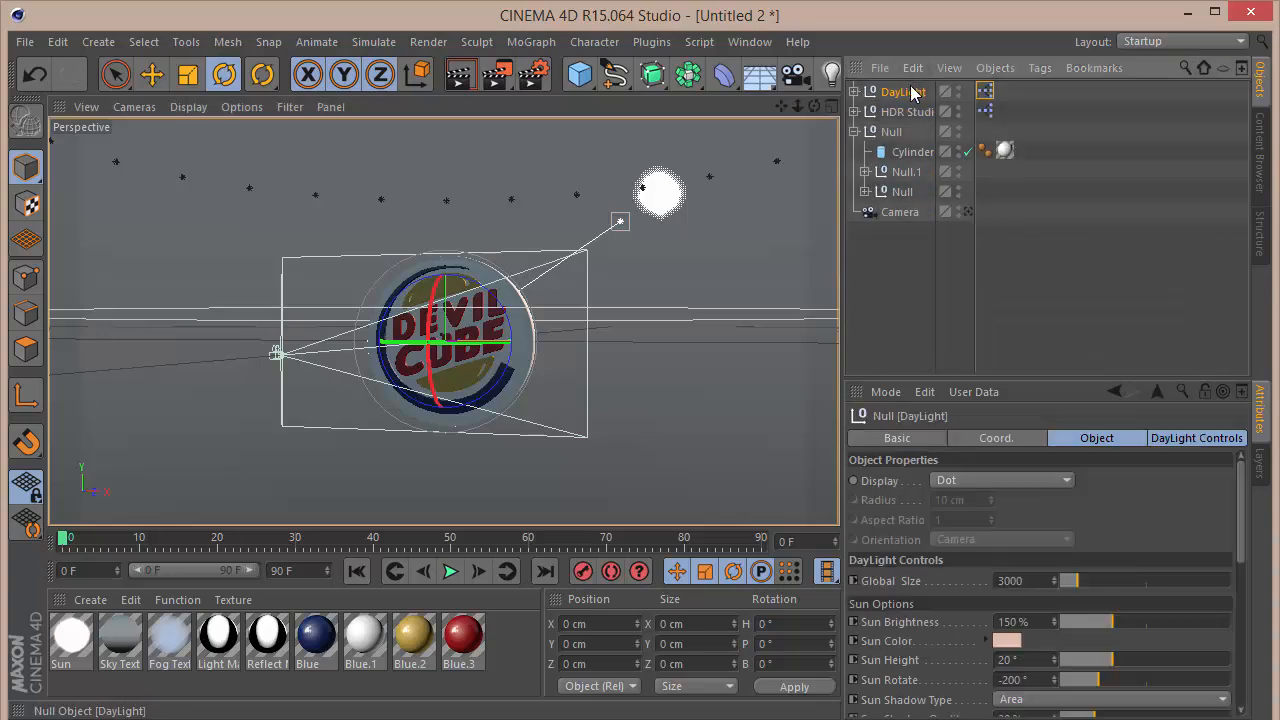
left_click(1207, 438)
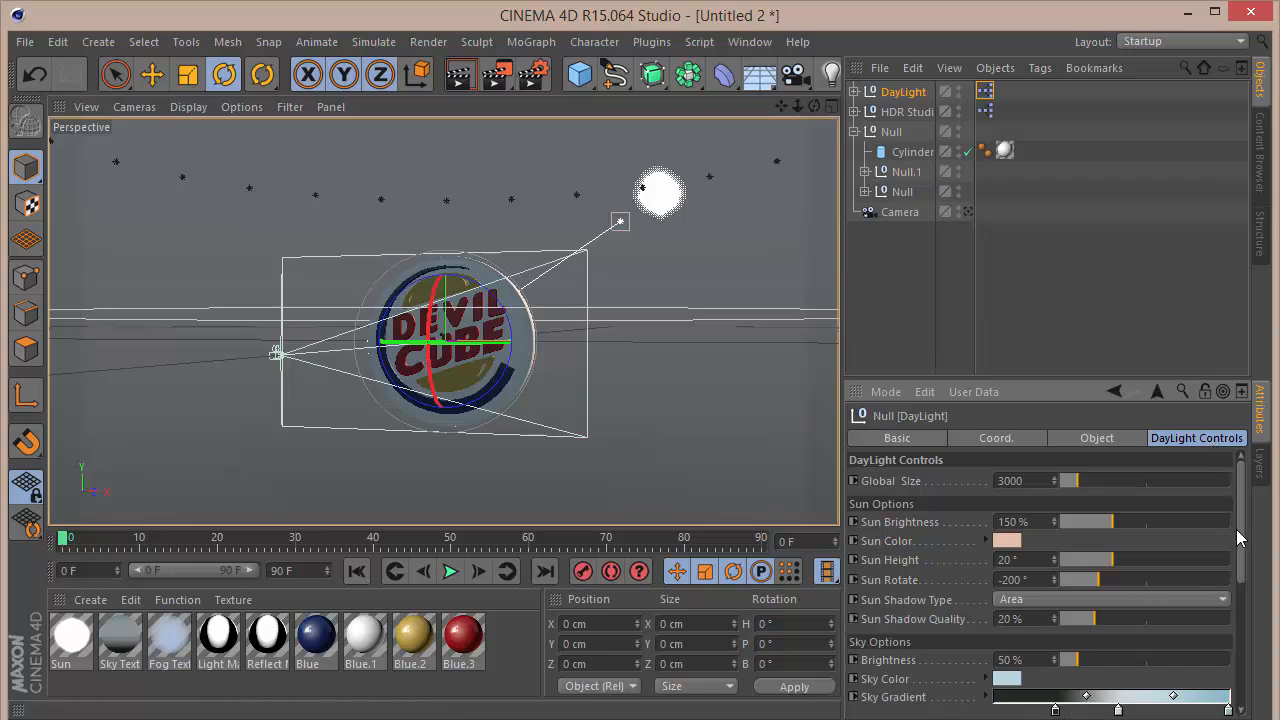
left_click_drag(1054, 587, 1150, 587)
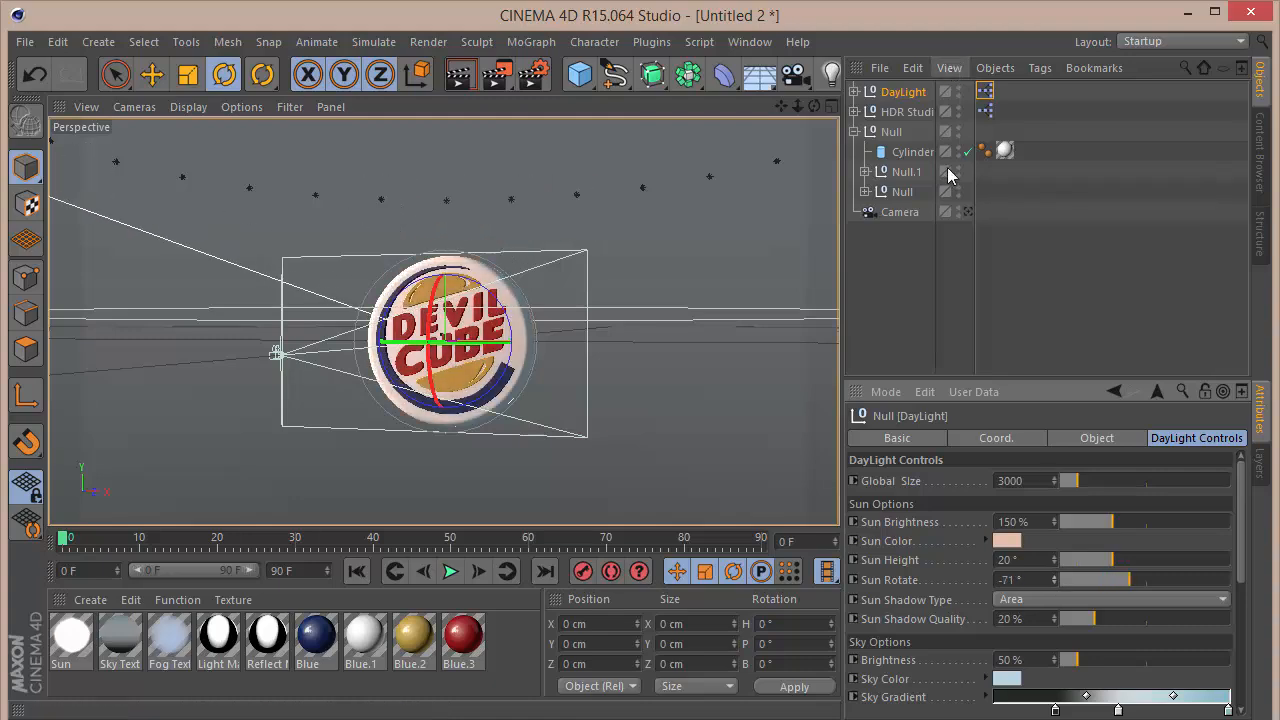
Step: Look through the scene camera again and render the view at frame 0 to check the daylight
left_click(968, 211)
left_click(959, 332)
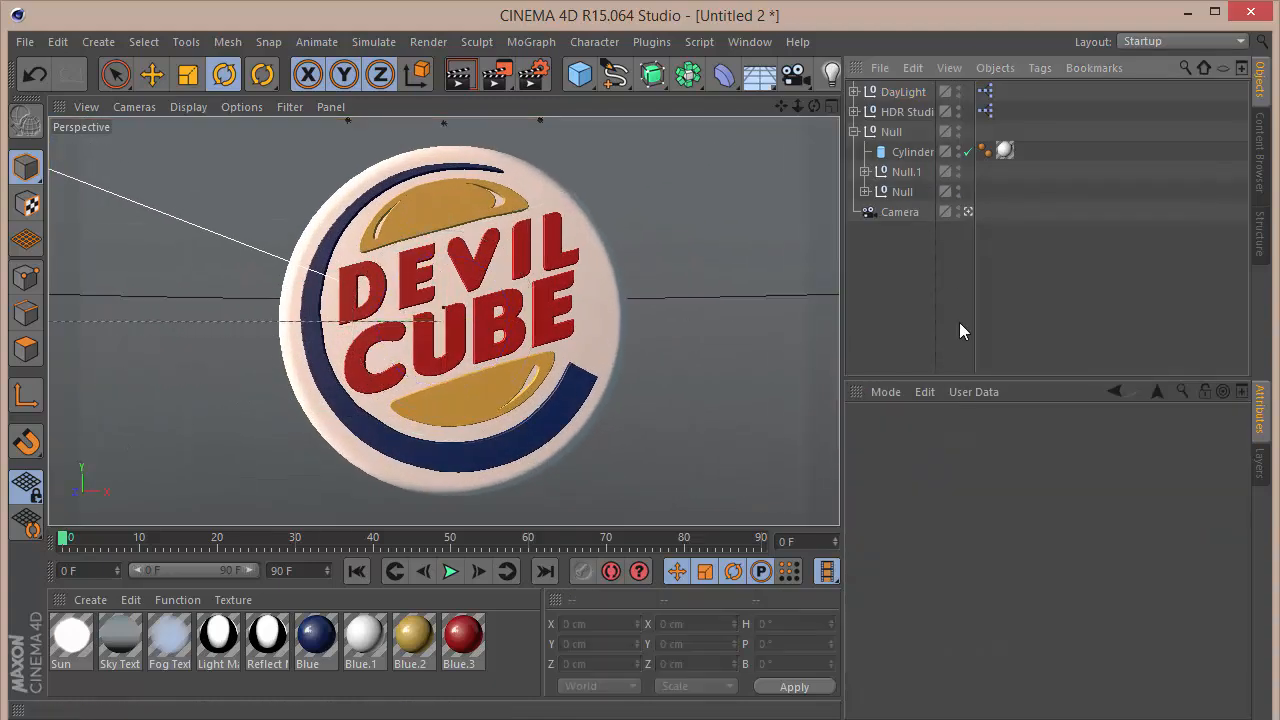
key("ctrl+r")
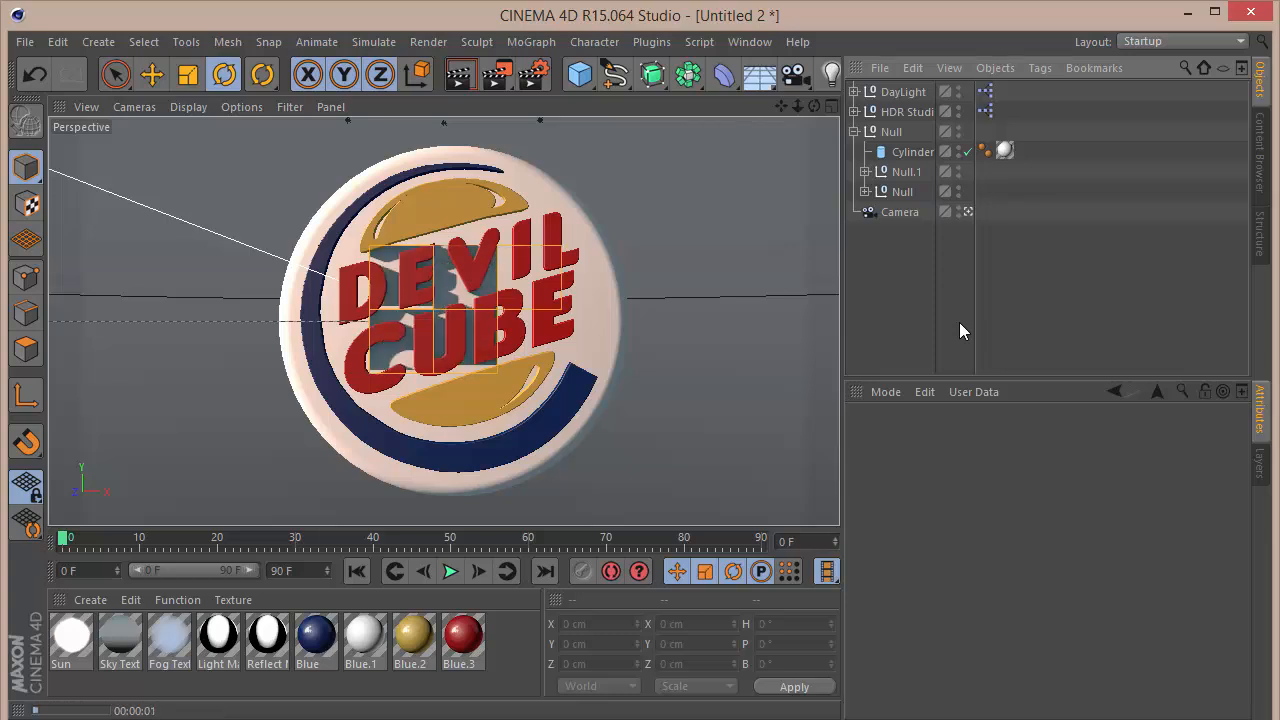
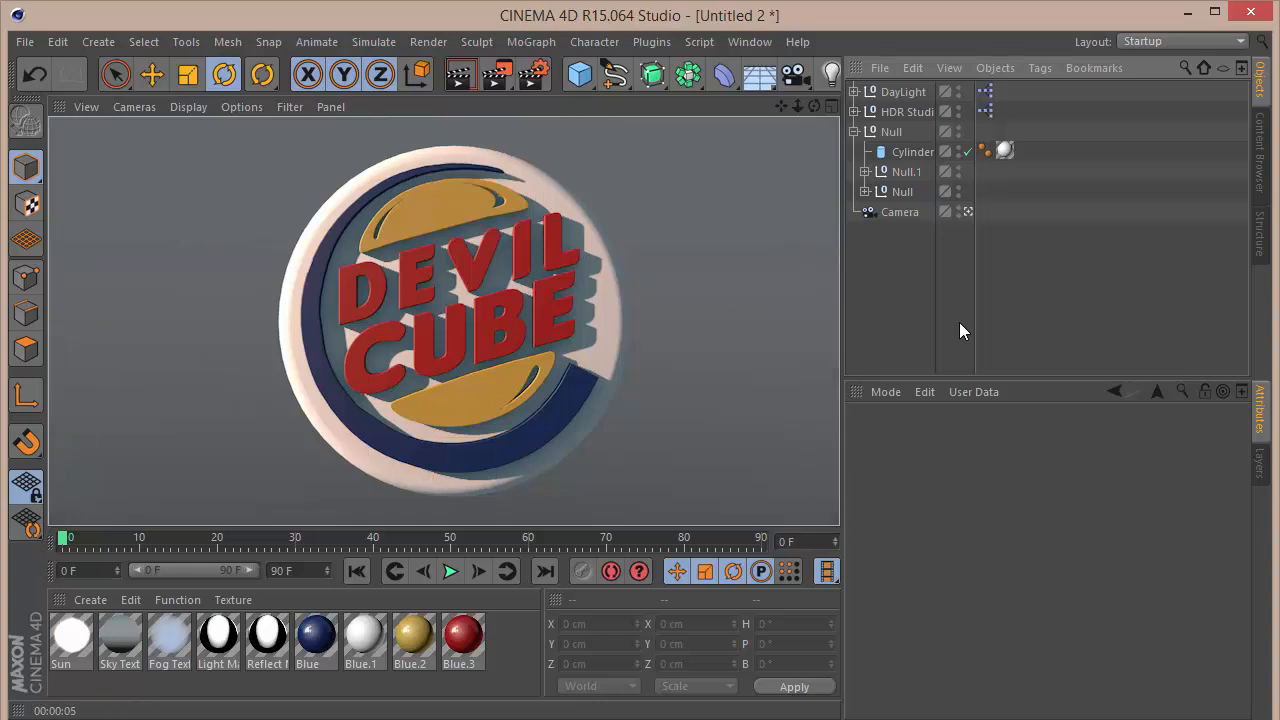
Step: Delete the DayLight rig from the sign scene, and open and briefly play the TextStudioFallIn.c4d preset scene
left_click(903, 91)
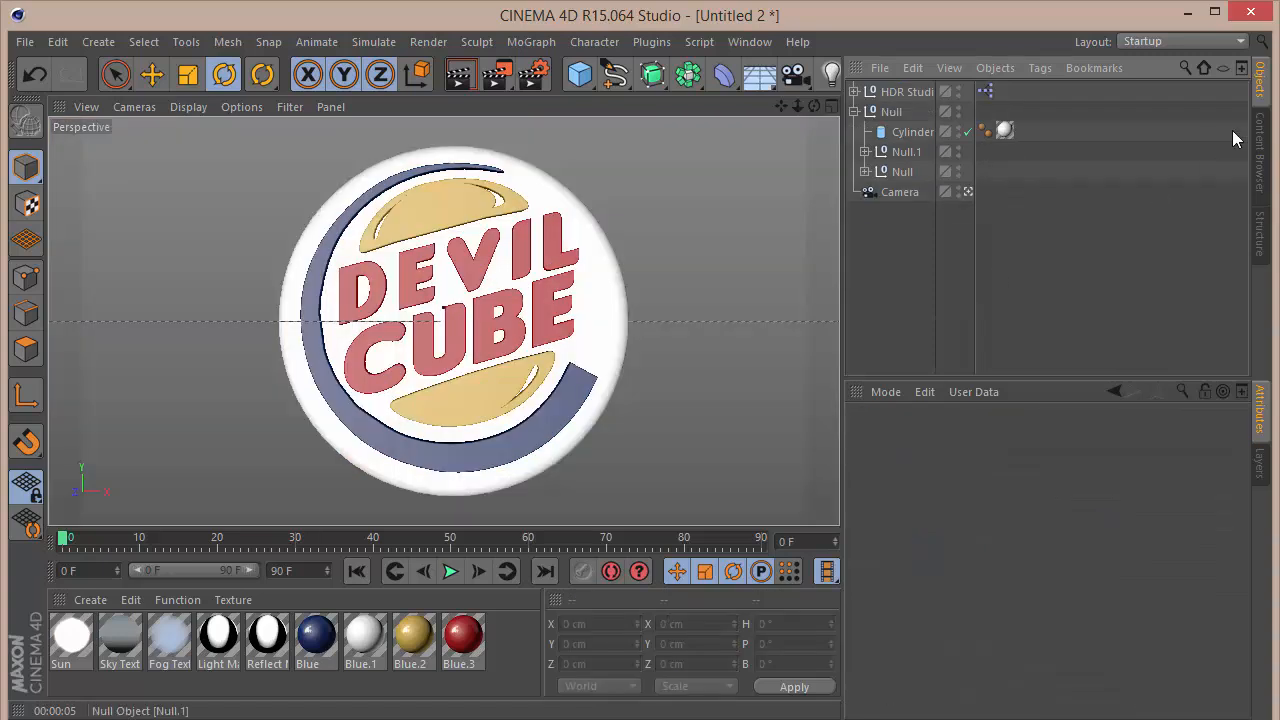
left_click(1270, 137)
double_click(1182, 123)
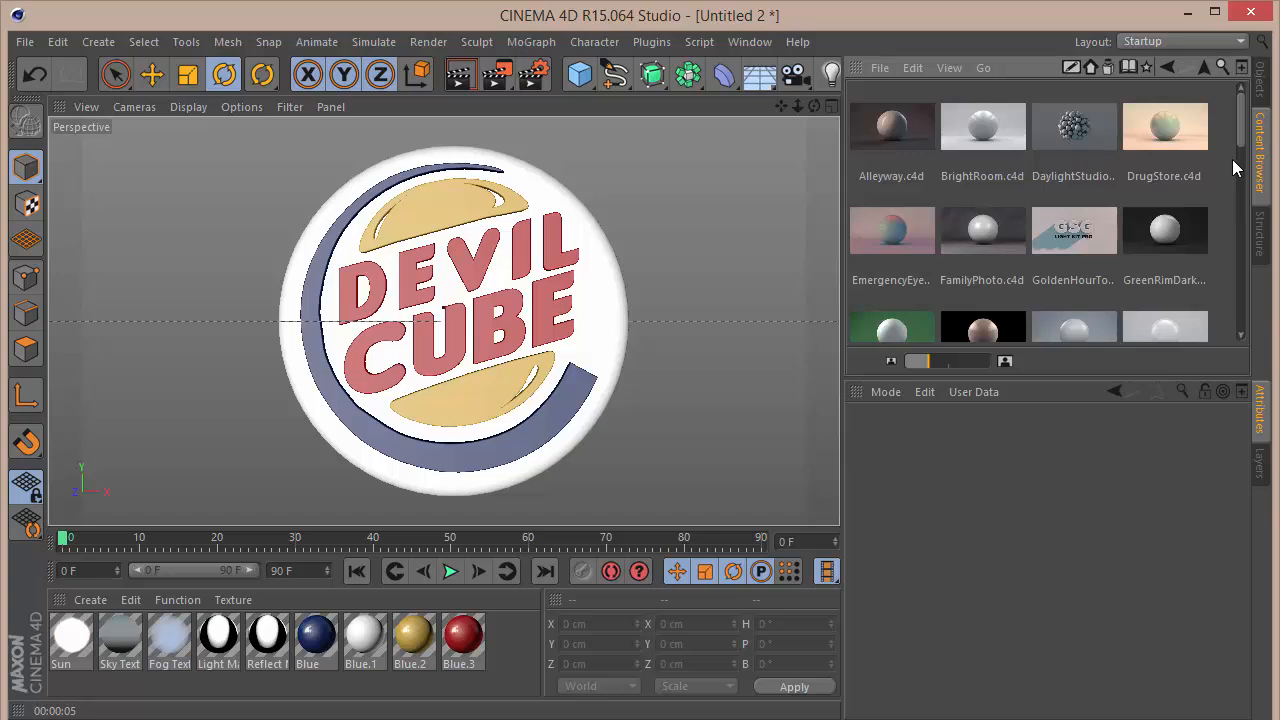
scroll(1076, 202, "down", 5)
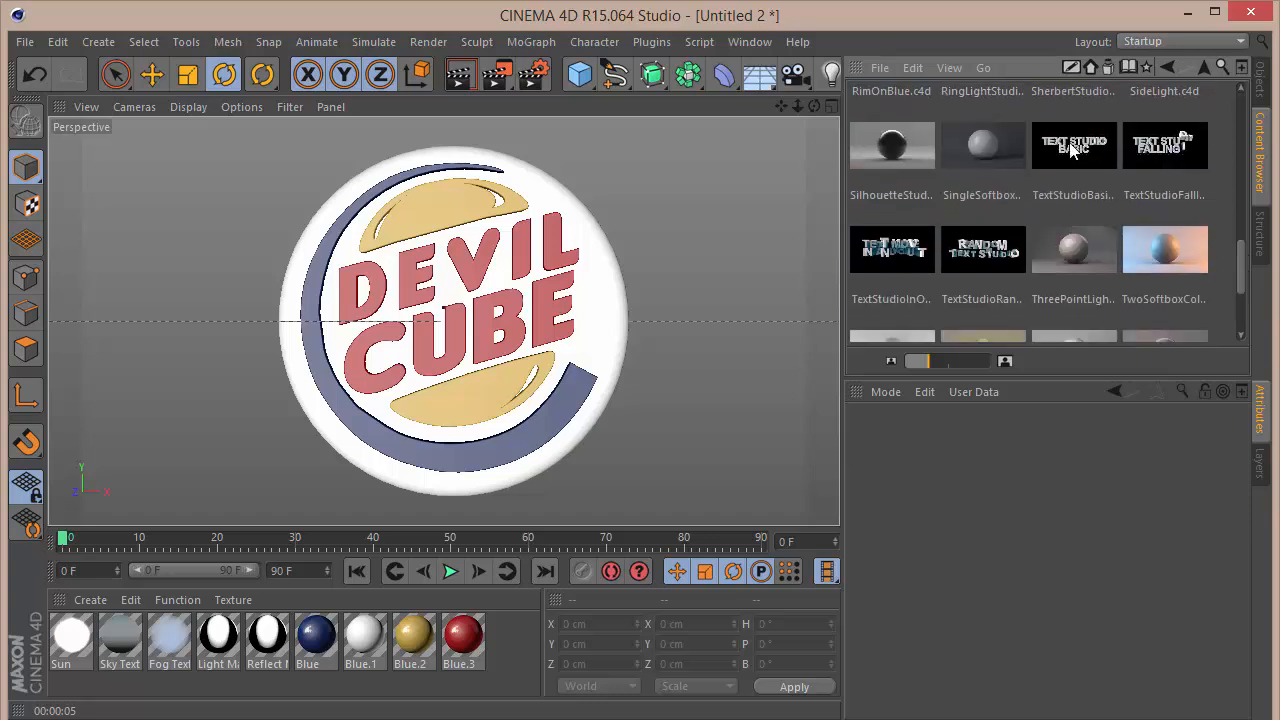
double_click(1160, 146)
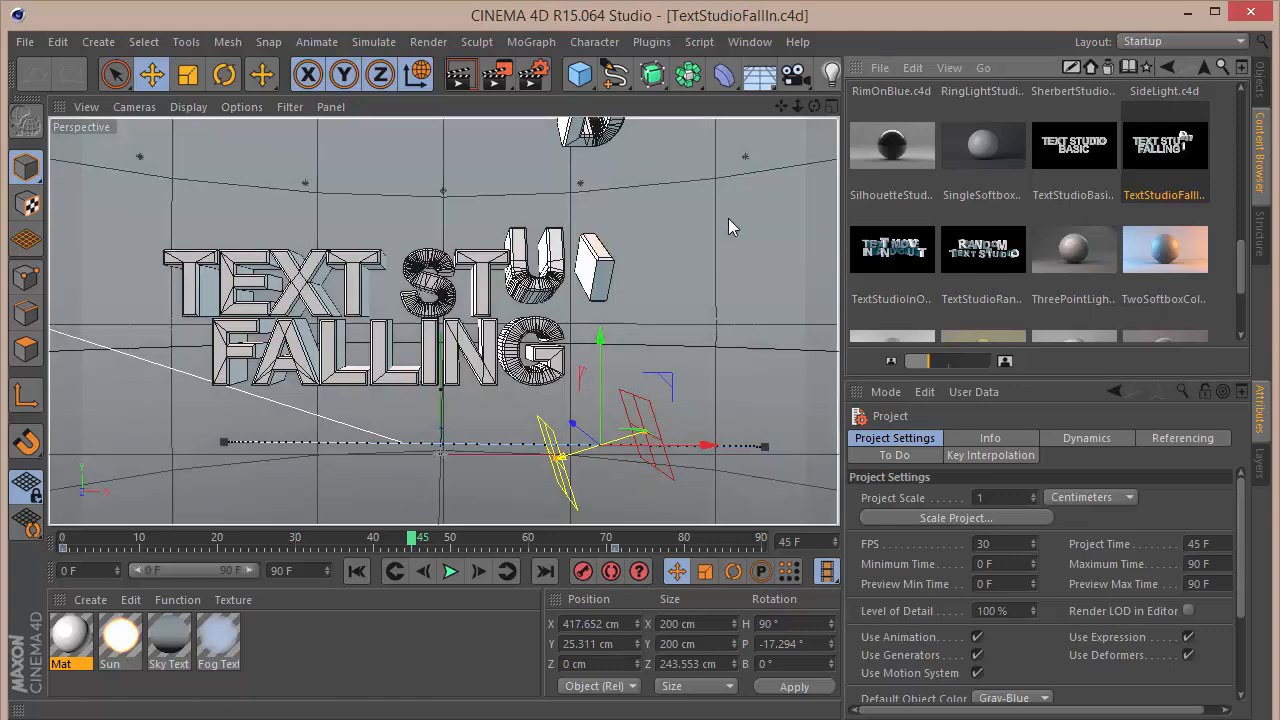
left_click(450, 571)
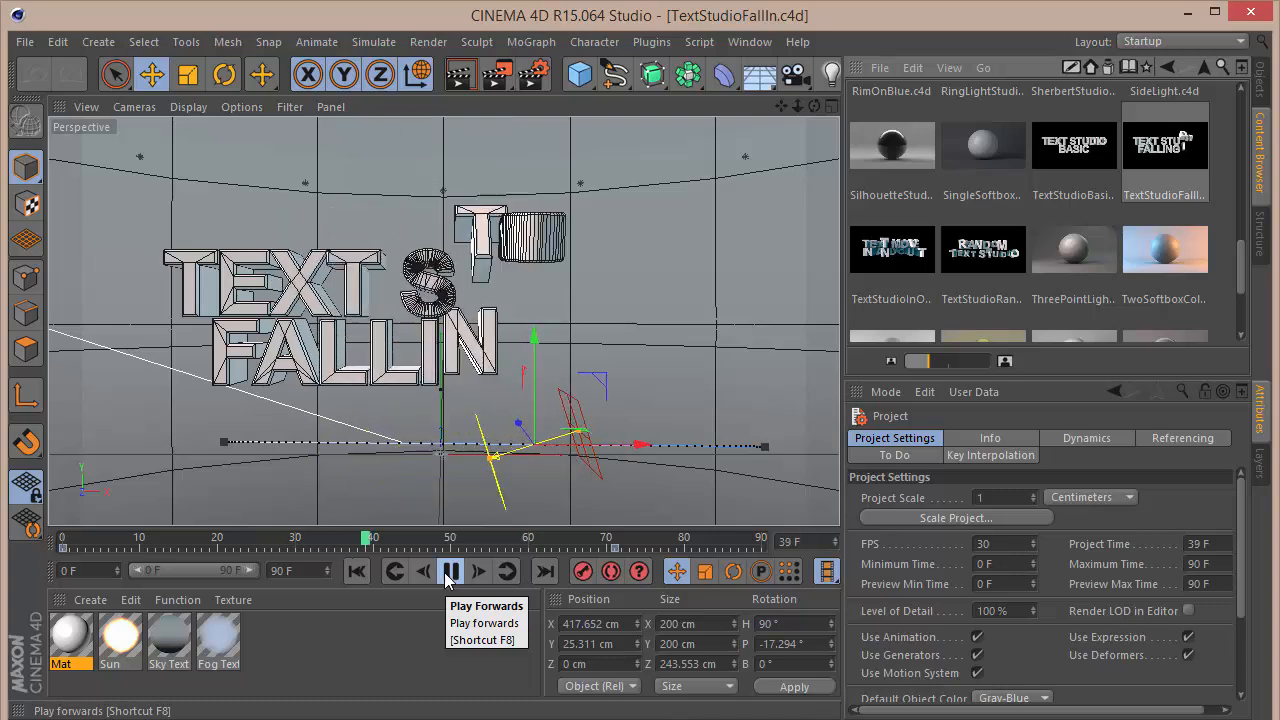
left_click(448, 574)
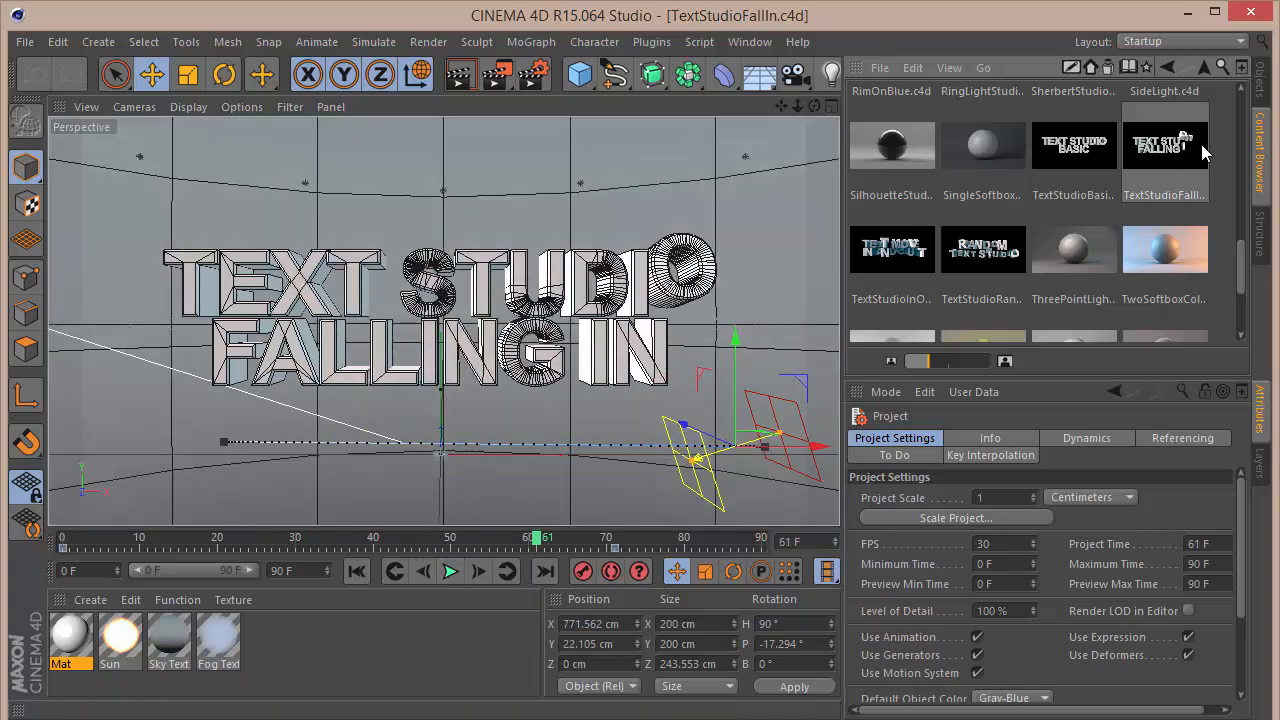
Step: Copy the DayLight null from TextStudioFallIn.c4d into the Untitled 2 scene, accepting absolute texture paths
left_click(1258, 88)
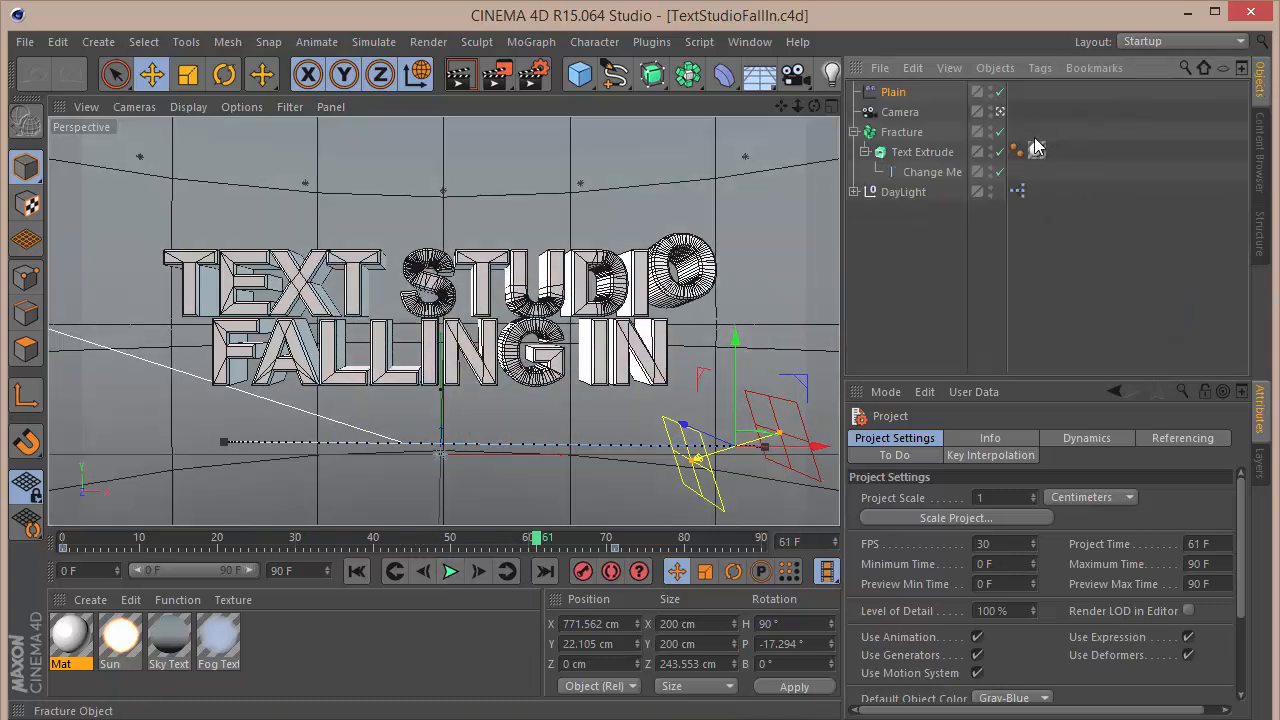
left_click_drag(1036, 147, 1036, 148)
left_click(899, 194)
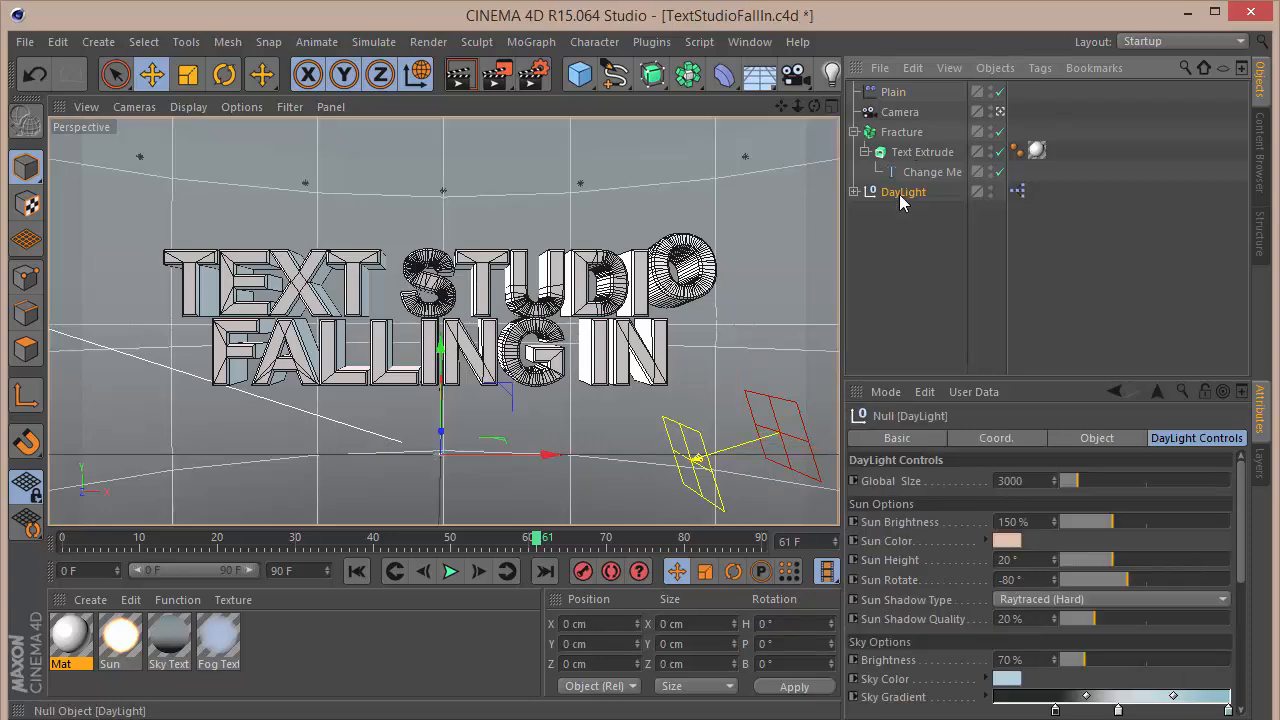
left_click(750, 41)
left_click(806, 493)
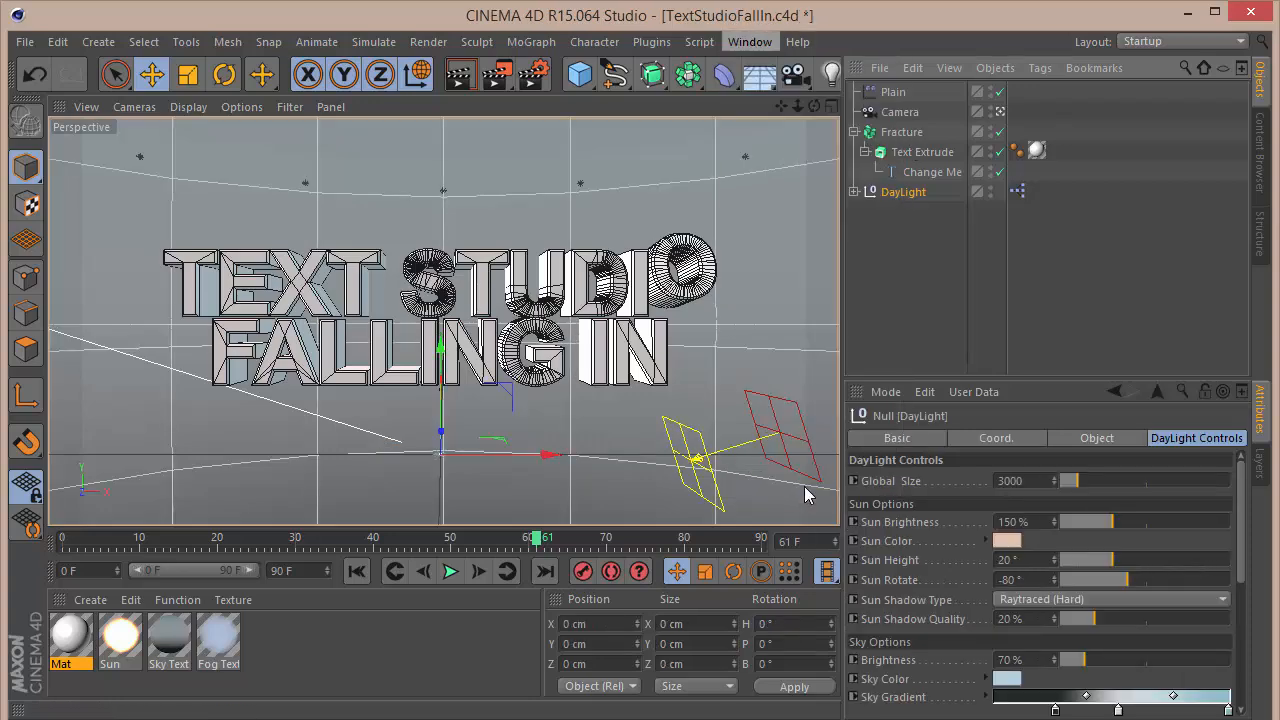
left_click(779, 459)
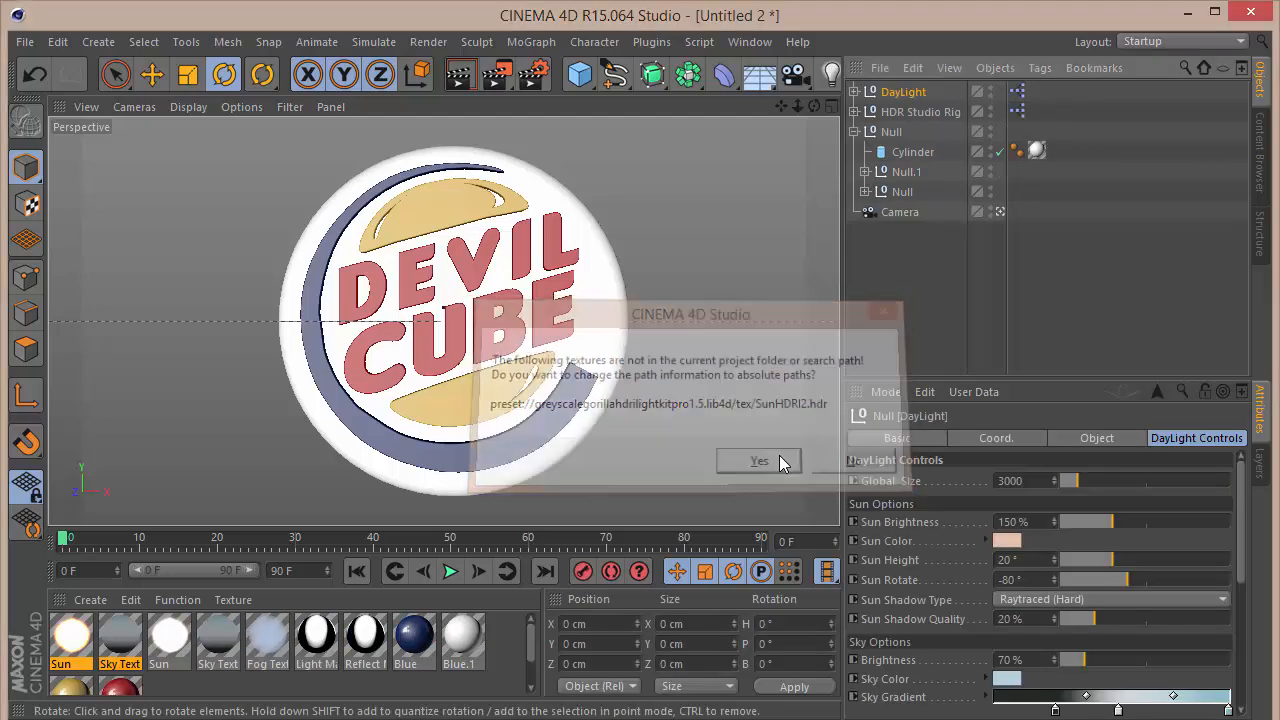
left_click(1206, 147)
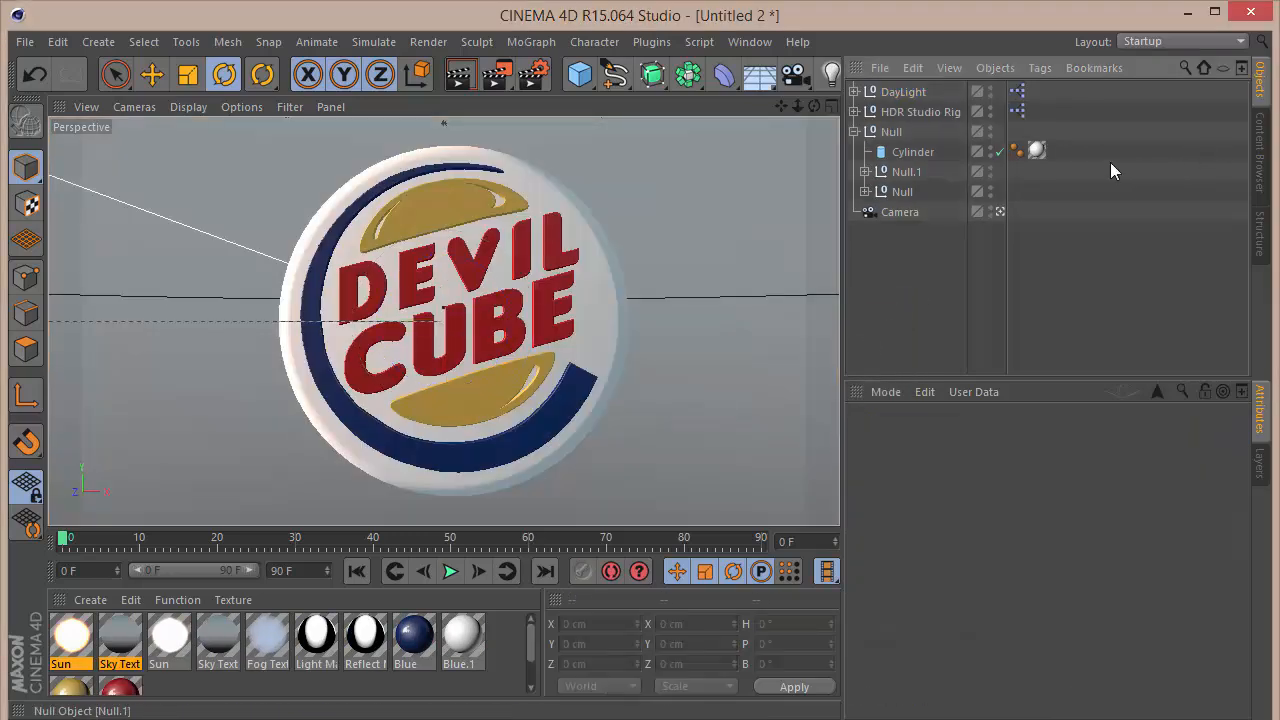
Step: Set the new DayLight rig's Sun Rotate to -57° from a side view and render through the scene camera
left_click(1000, 211)
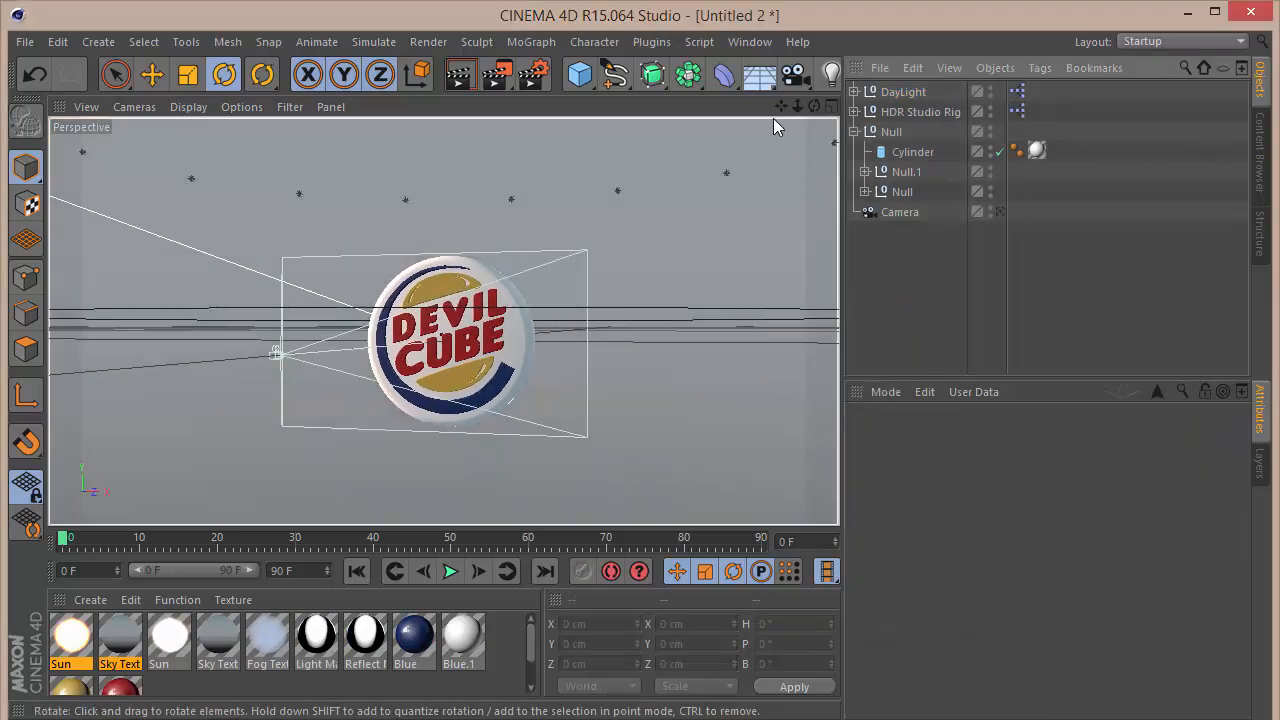
left_click_drag(814, 106, 810, 103)
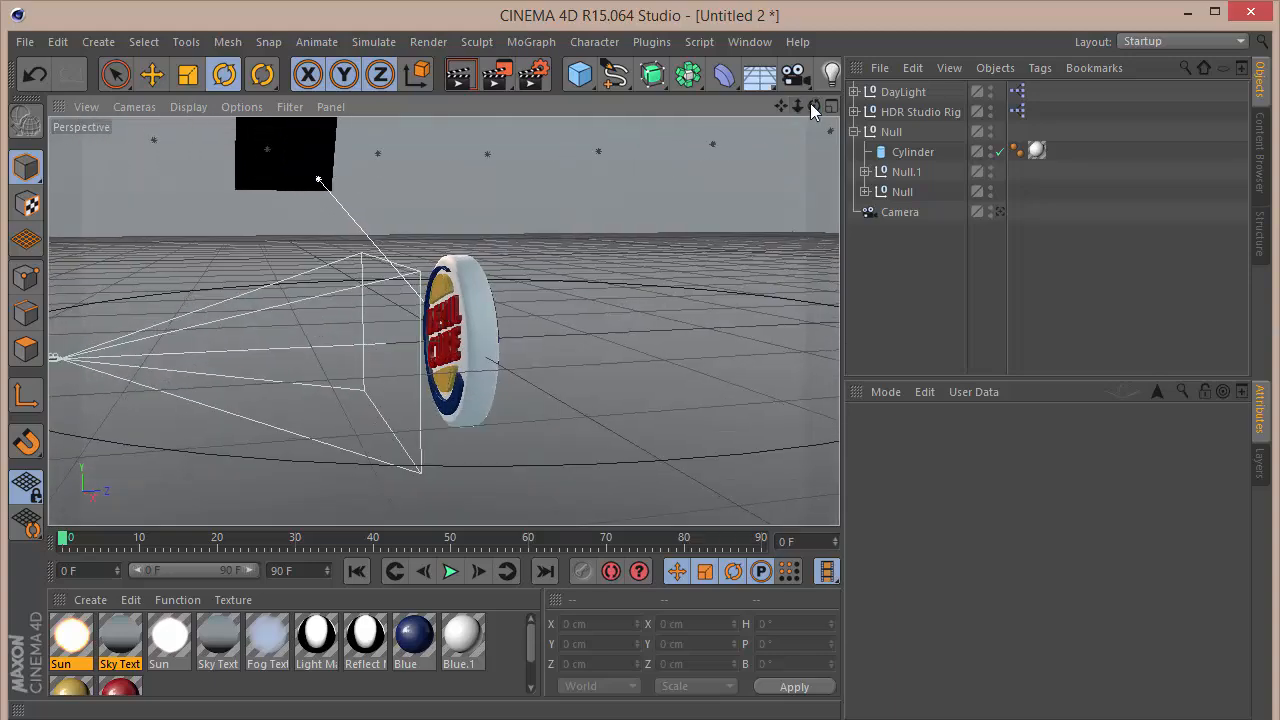
left_click(899, 91)
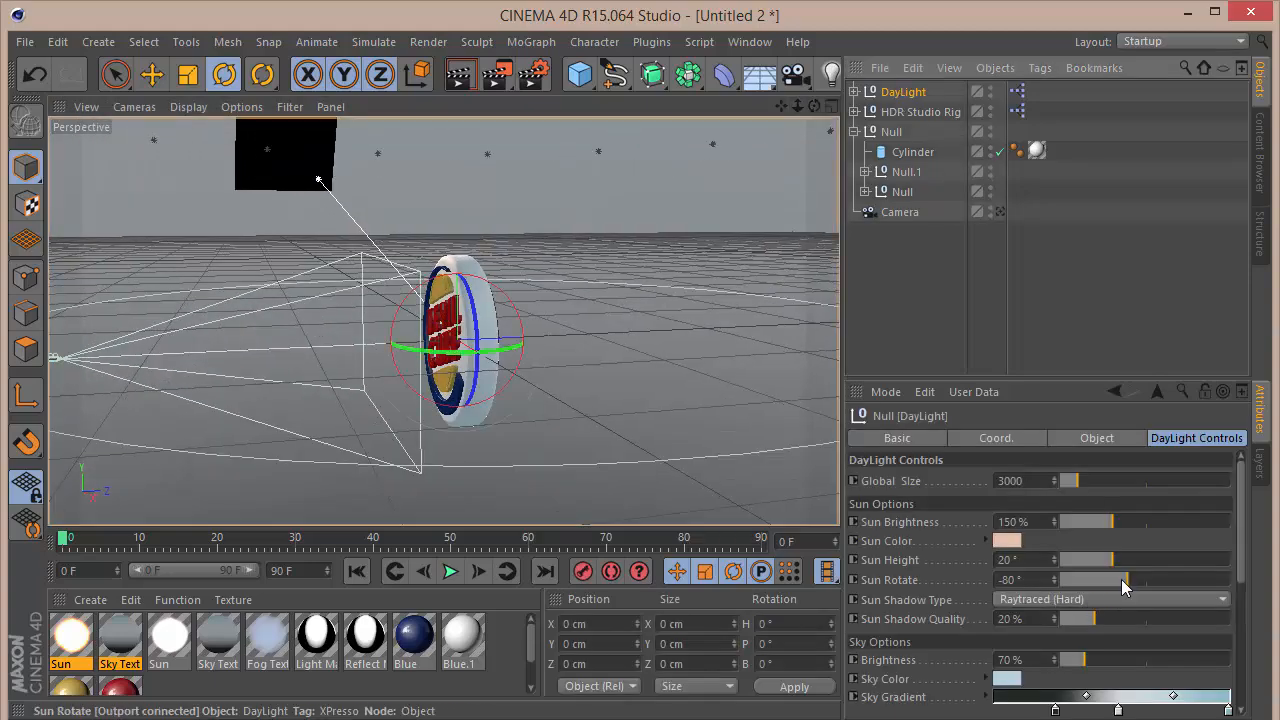
left_click_drag(1124, 576, 1133, 578)
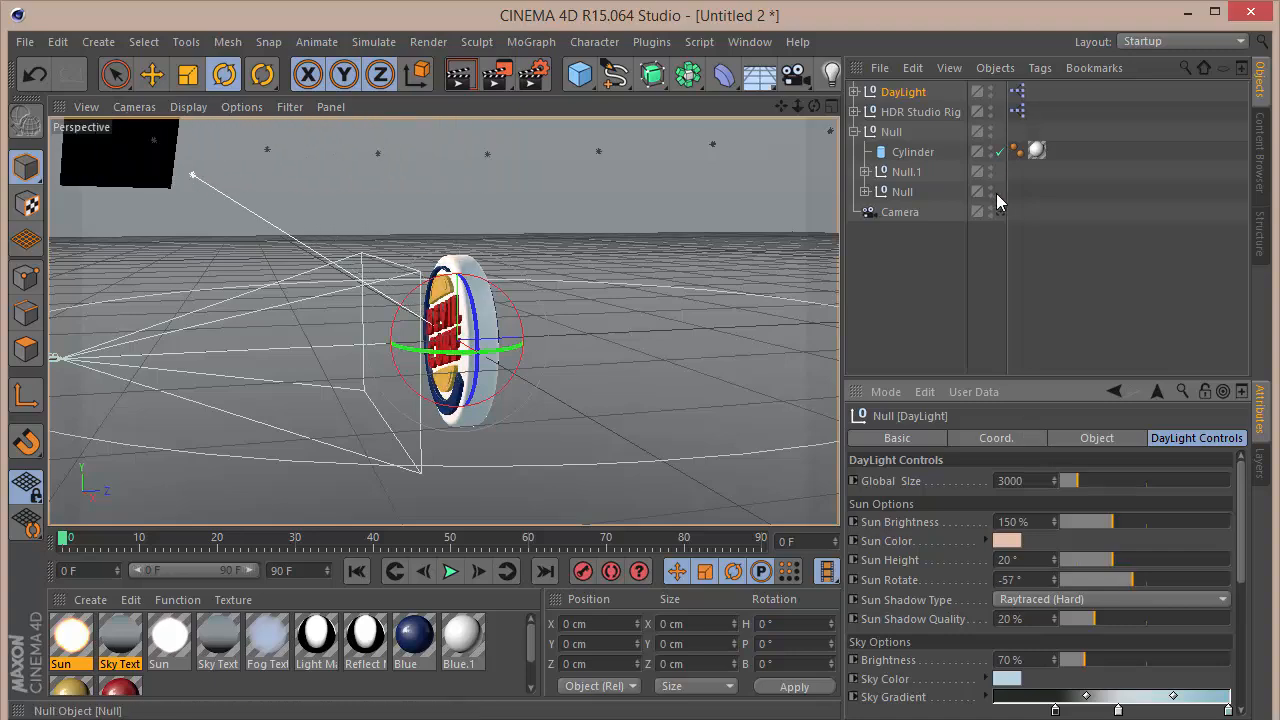
left_click(998, 211)
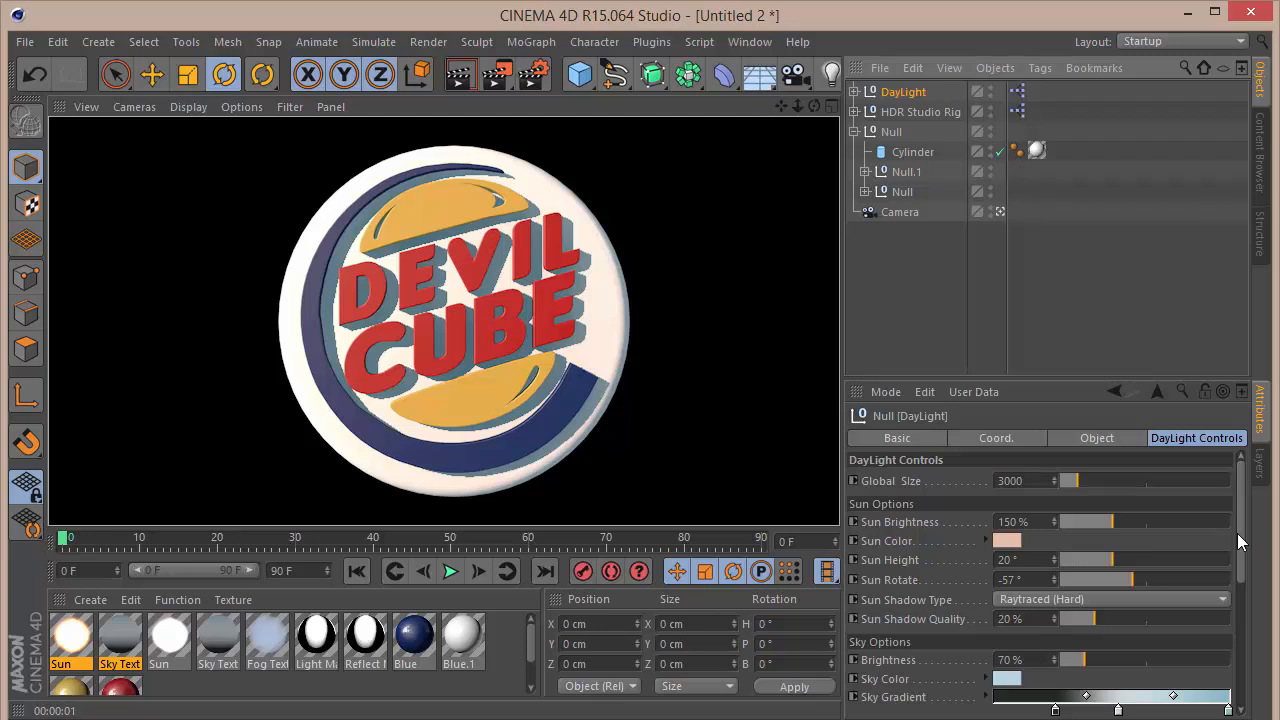
Step: Set the DayLight sky's Shadow Density to 50% and render the view
left_click_drag(1240, 530, 1256, 598)
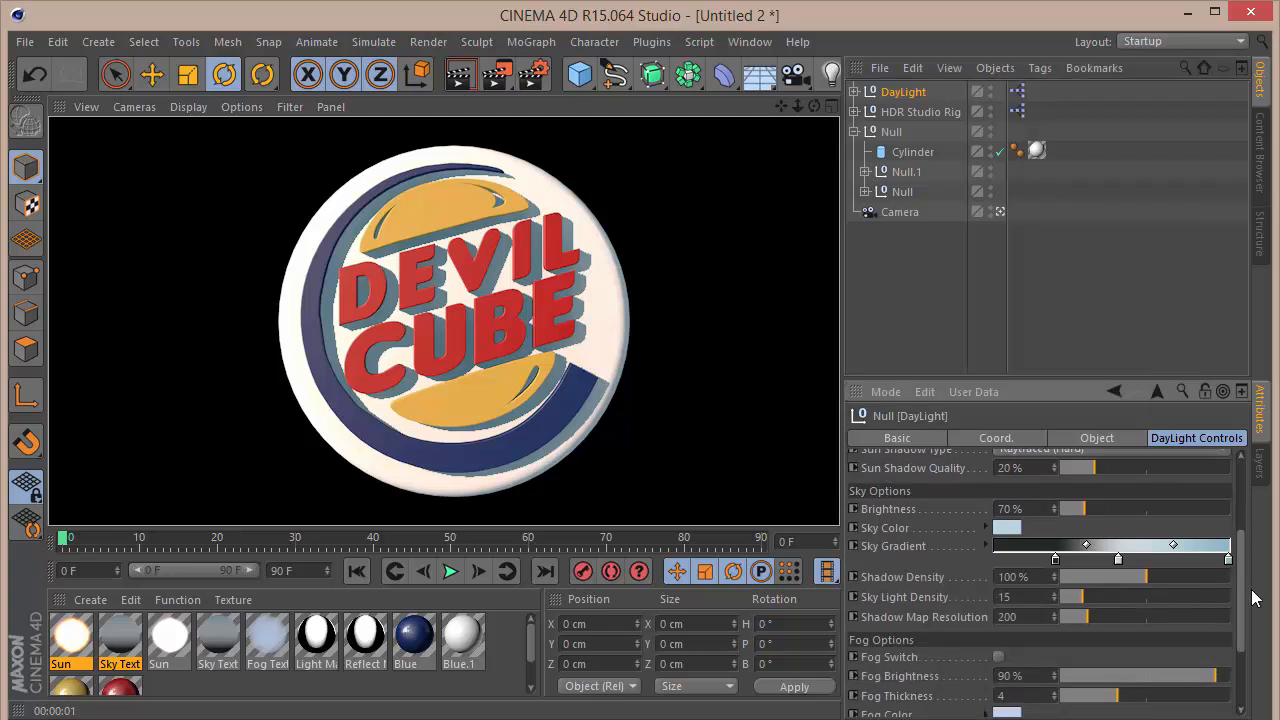
double_click(1030, 577)
type("50")
key("Return")
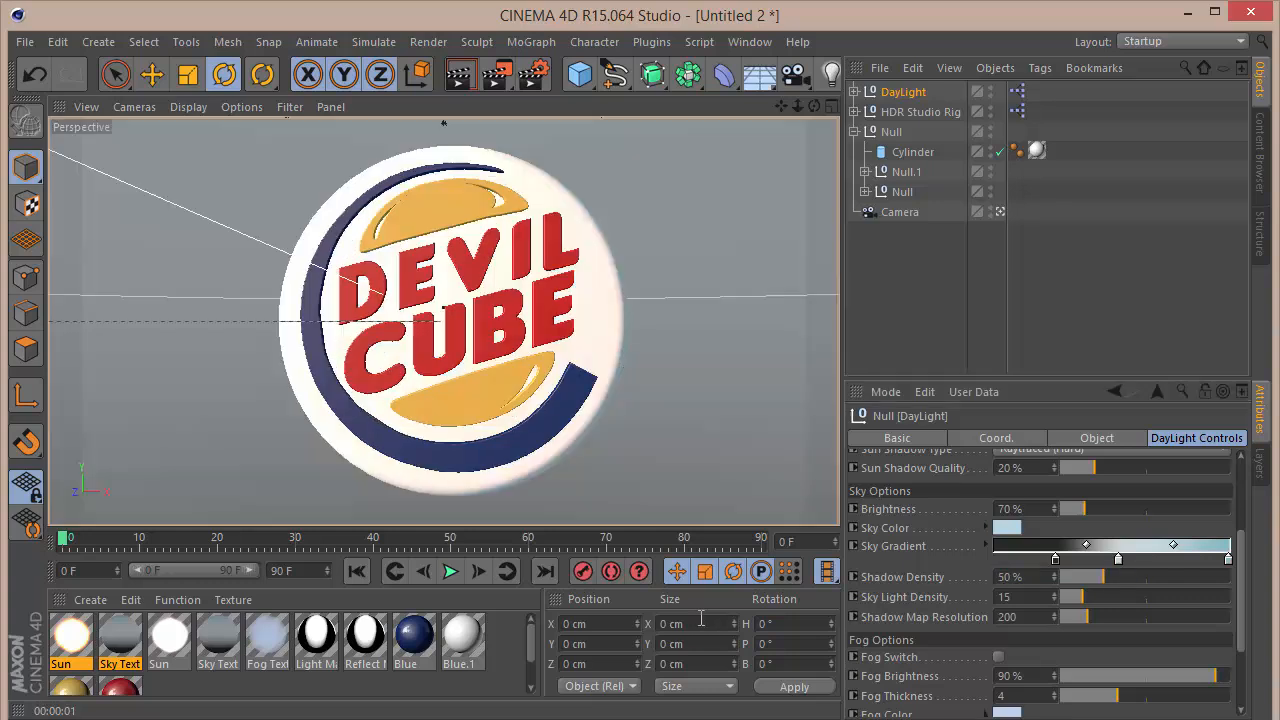
key("ctrl+r")
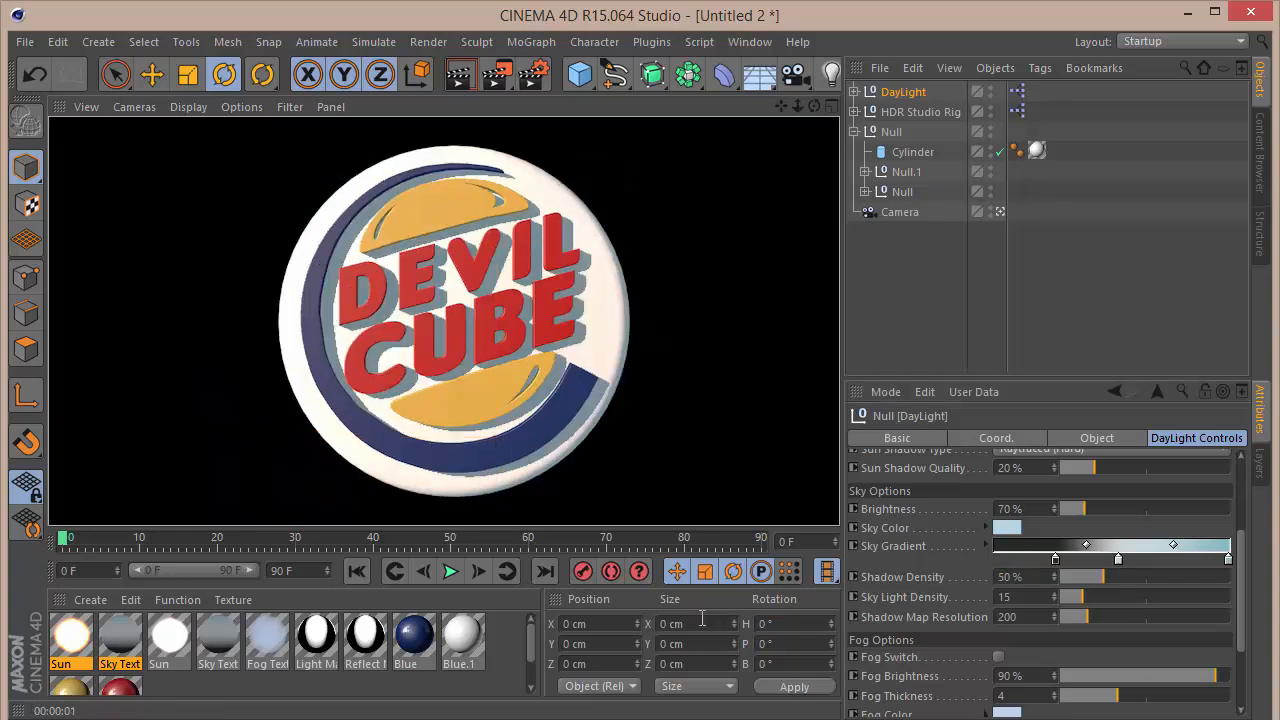
Step: Set the DayLight rig's Sky Light Density to 10 and render the view
left_click(1035, 597)
type("10")
key("Return")
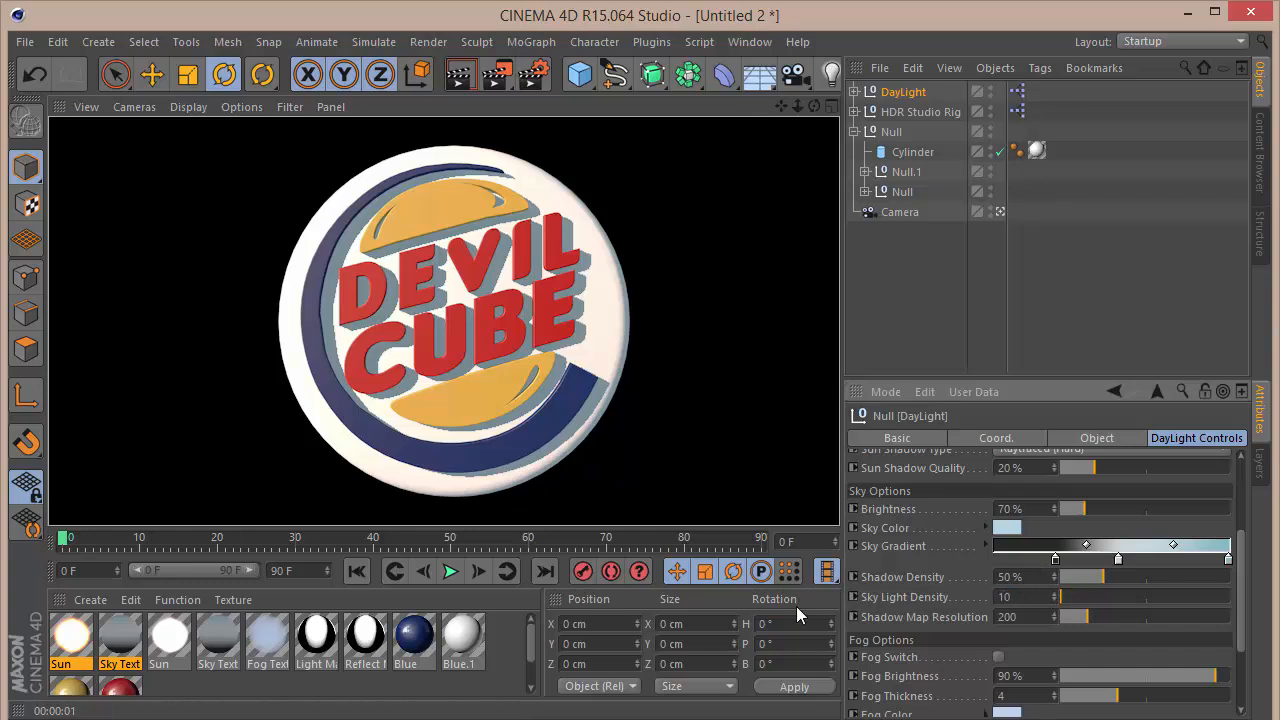
key("ctrl+r")
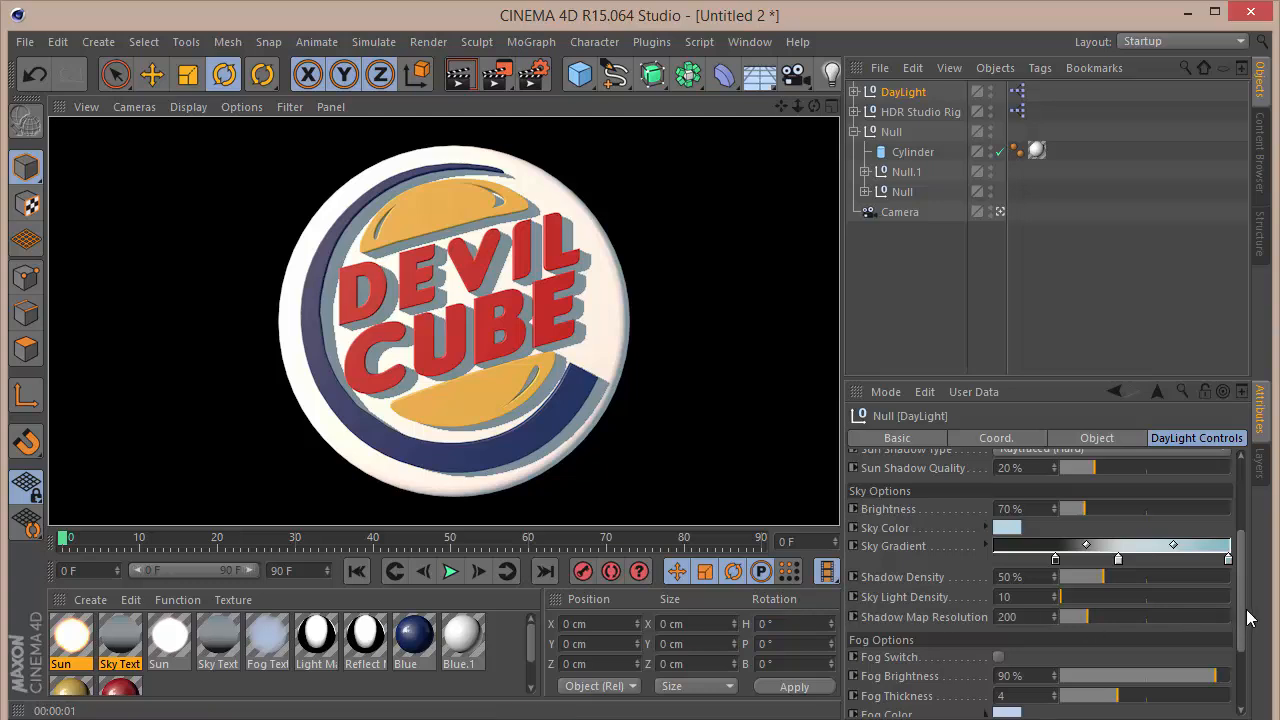
Step: Set the DayLight rig's Shadow Map Resolution to 50 and render the view
left_click_drag(1050, 610, 849, 607)
type("50")
key("Return")
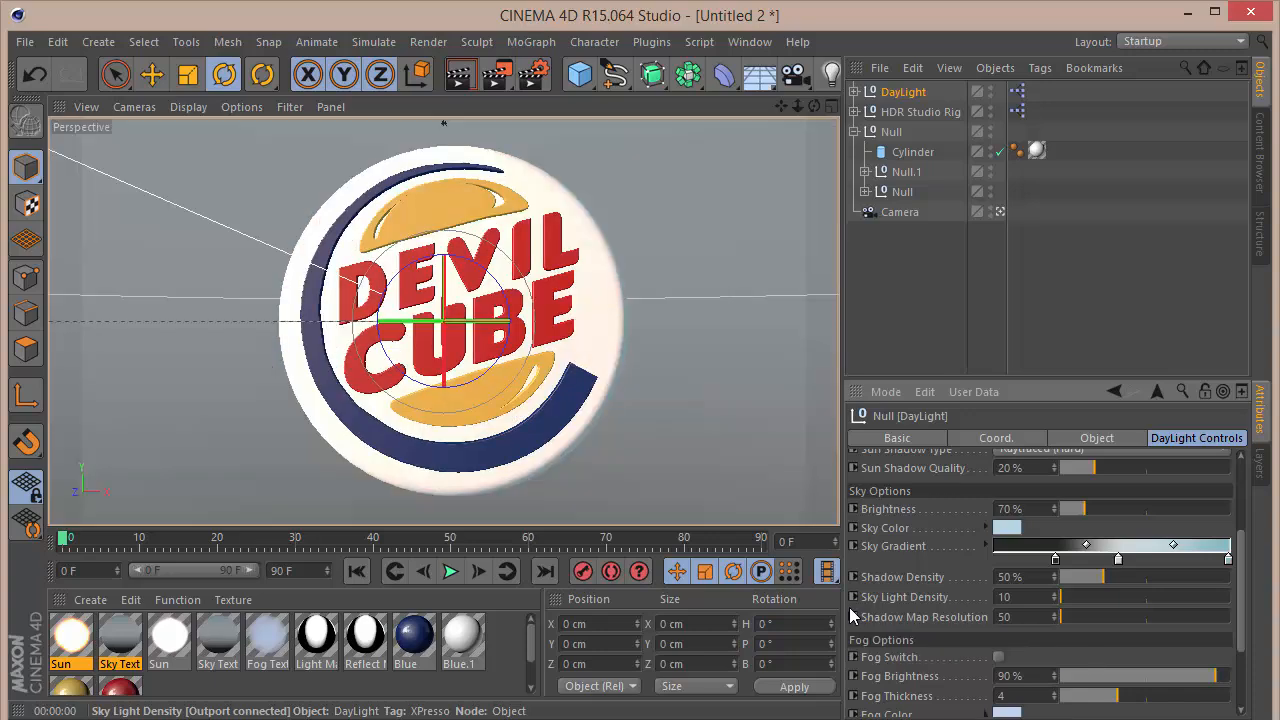
key("ctrl+r")
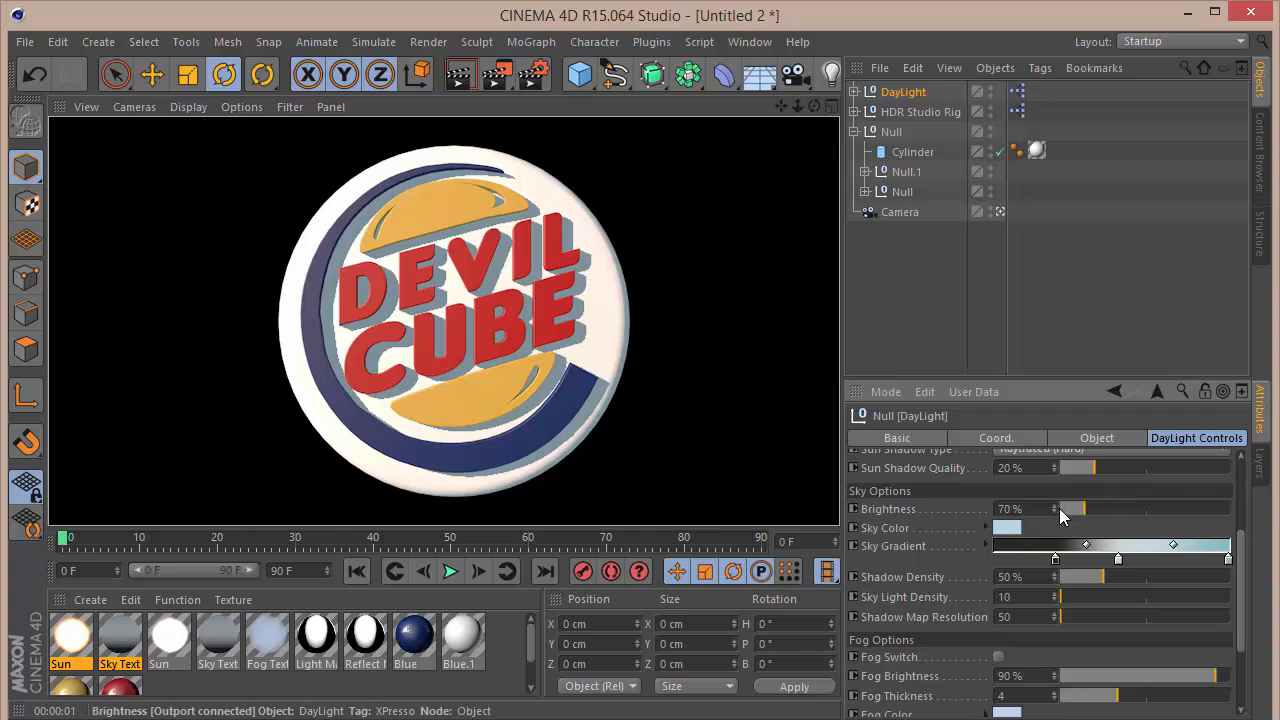
Step: Try a sky Brightness of 30% in a test render, and undo the brightness change
left_click(1047, 509)
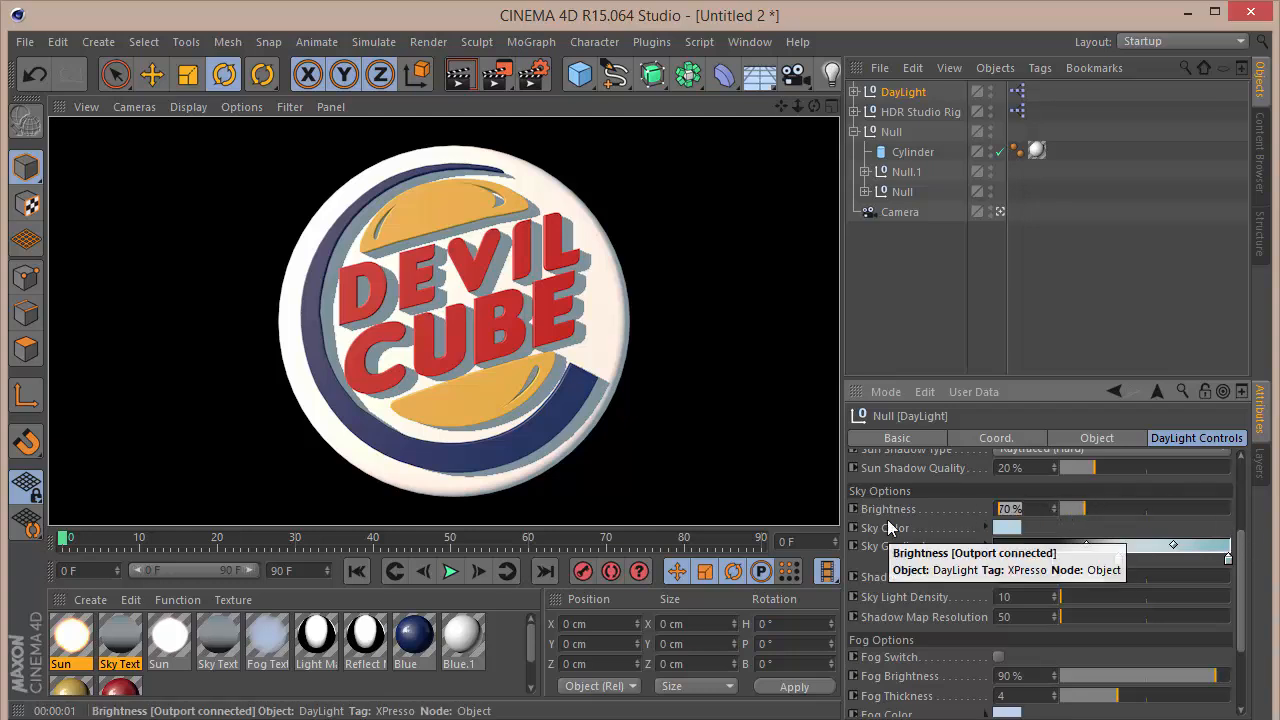
type("30")
key("Return")
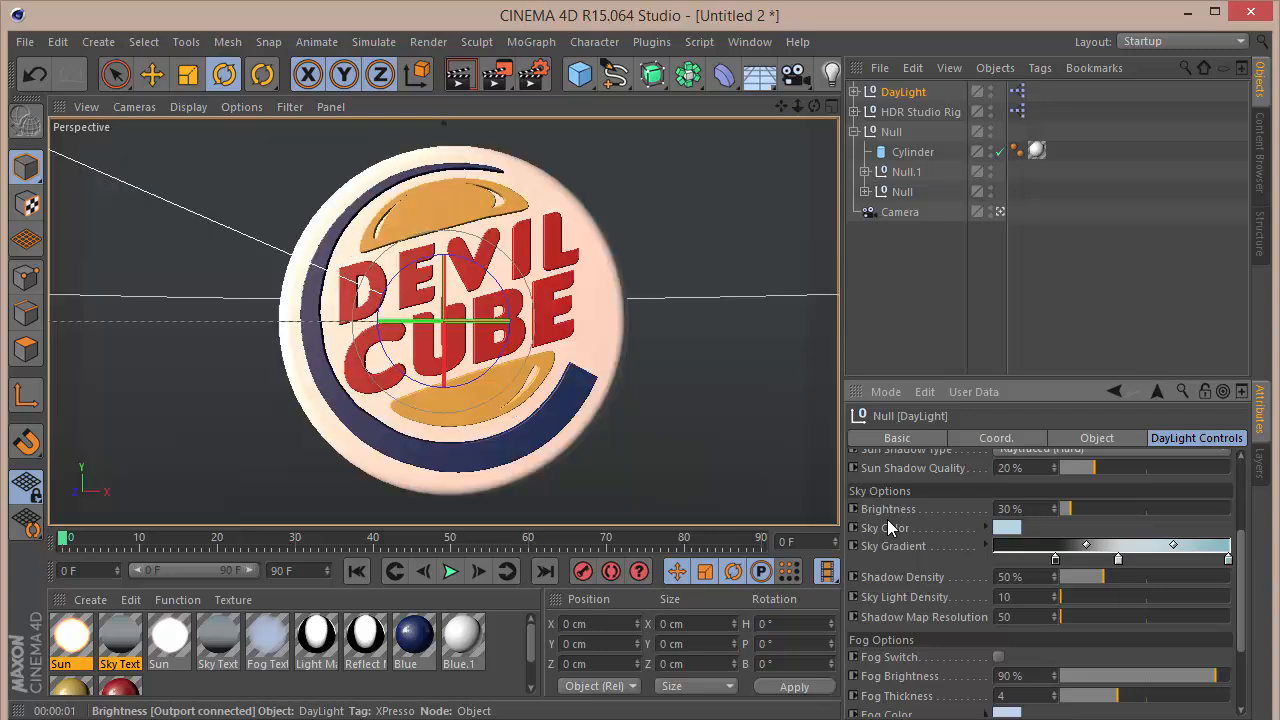
key("ctrl+r")
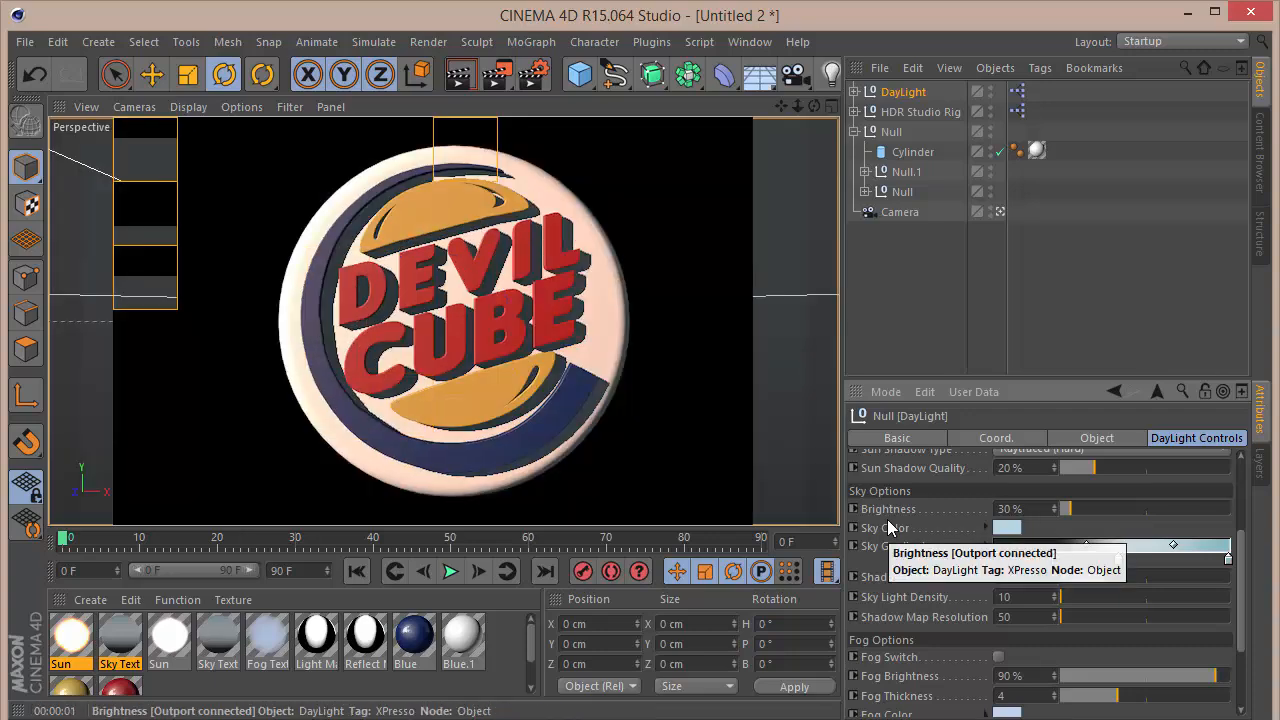
key("ctrl+z")
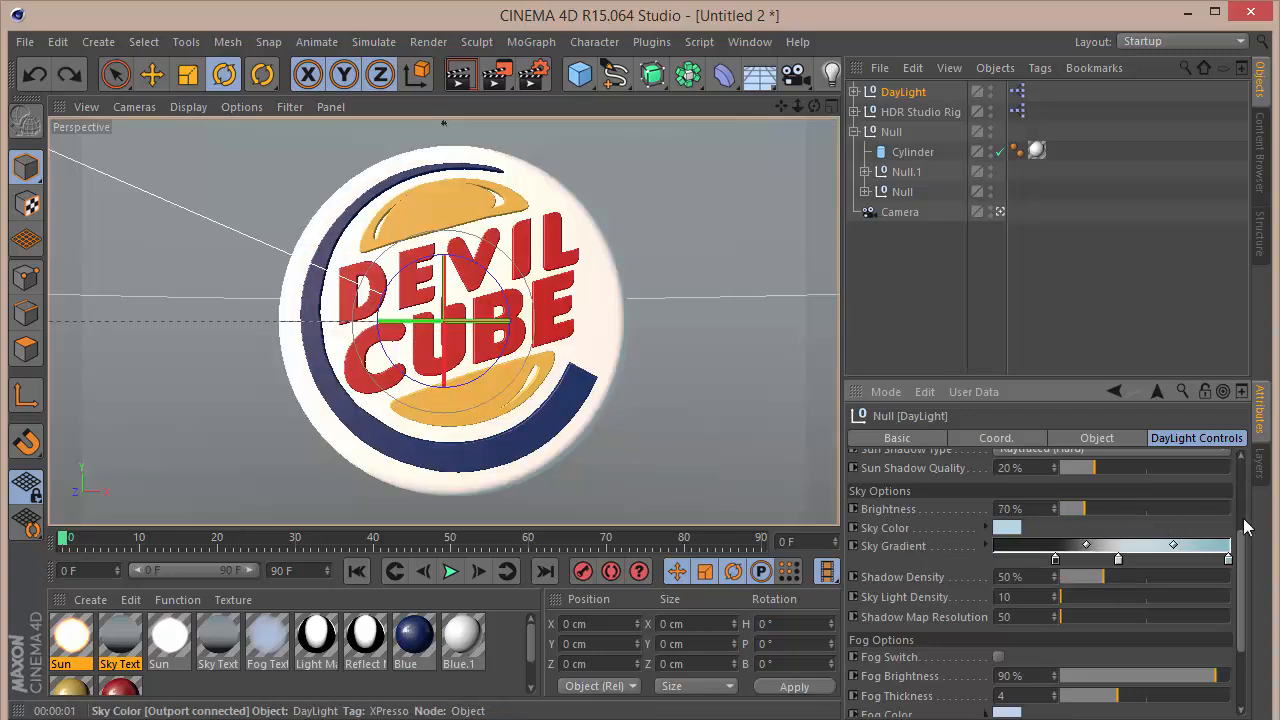
Step: Change the DayLight rig's Sun Shadow Type to Shadow Maps (Soft)
scroll(1170, 525, "up", 4)
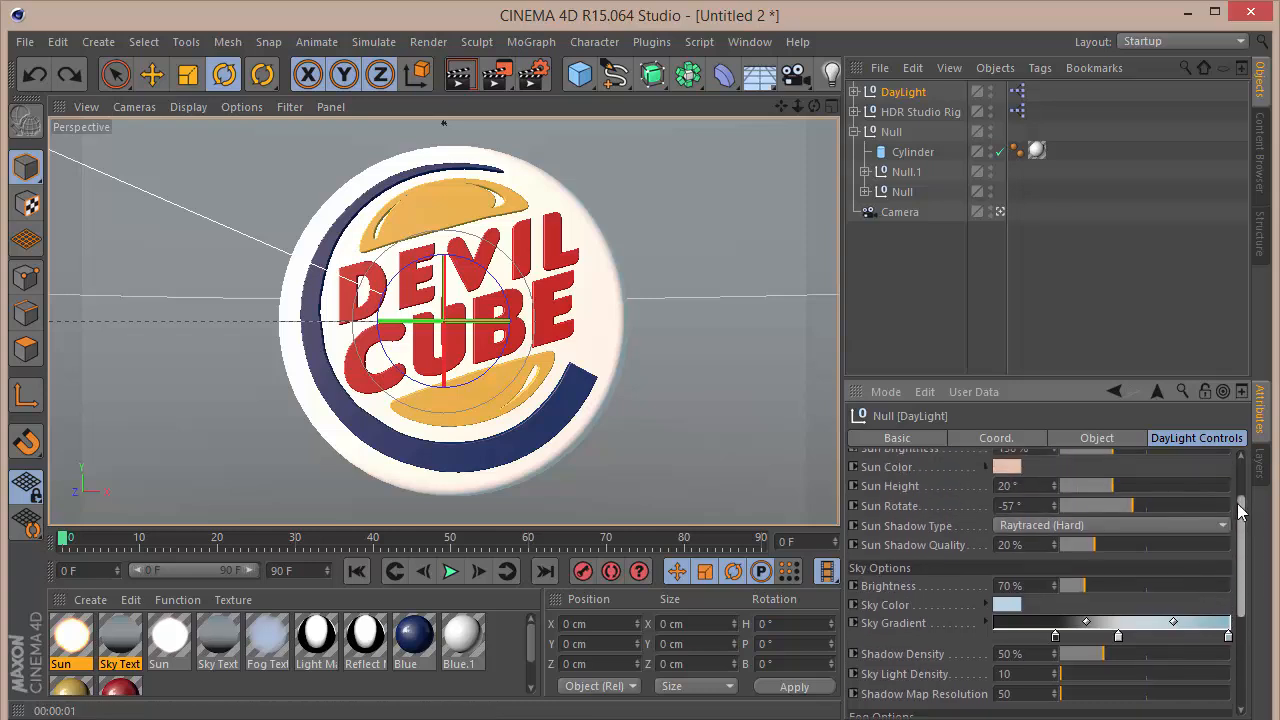
left_click(1099, 531)
left_click(1089, 569)
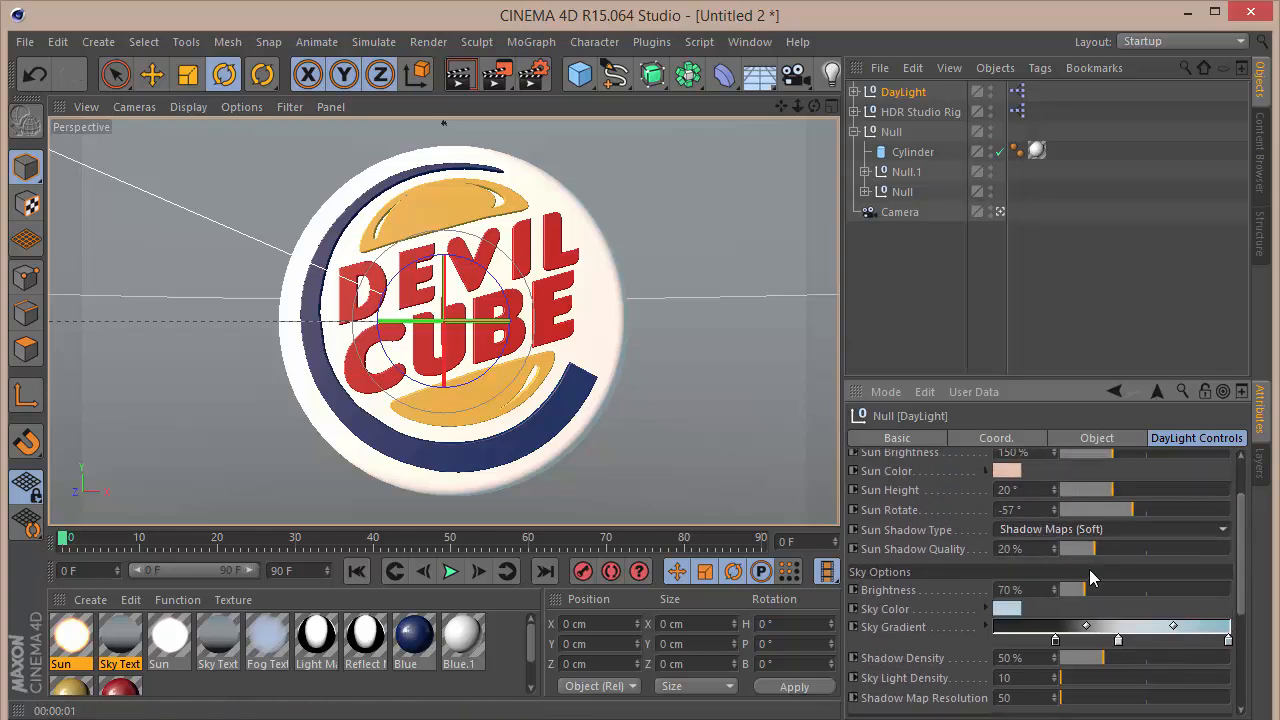
double_click(1040, 549)
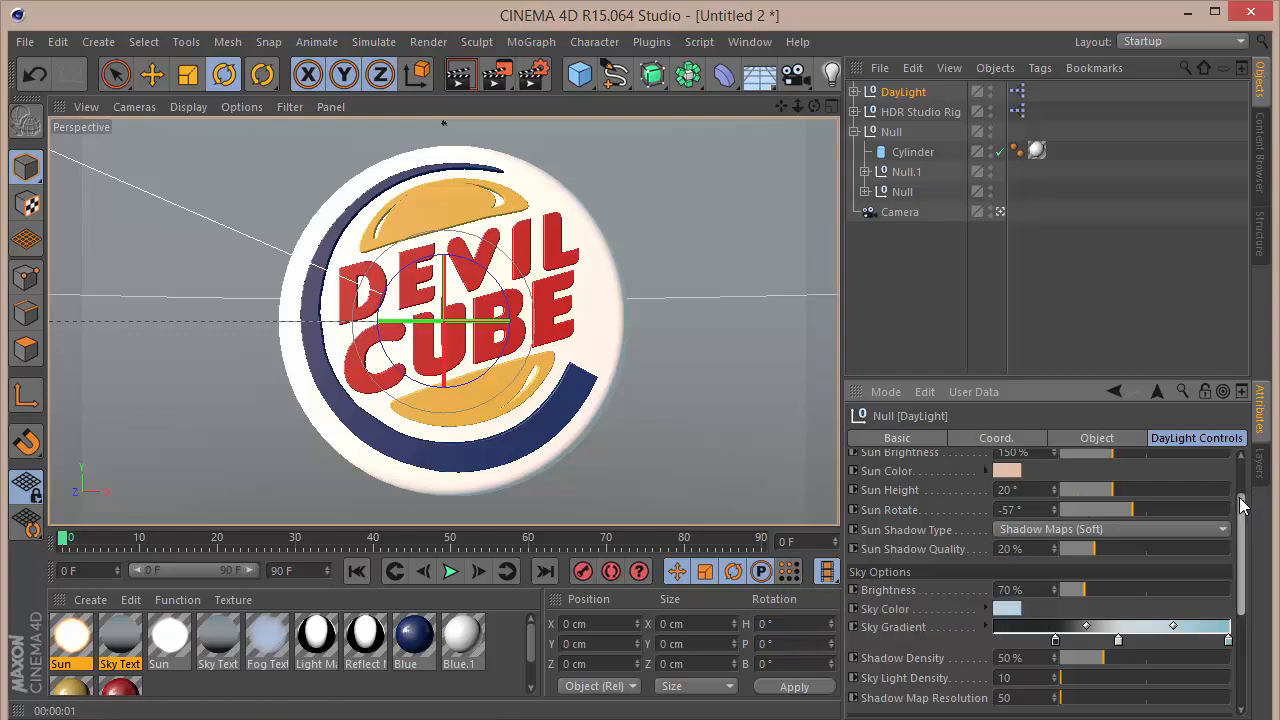
Step: Set the DayLight rig's Sun Brightness to 100%
scroll(1129, 481, "up", 2)
double_click(1000, 496)
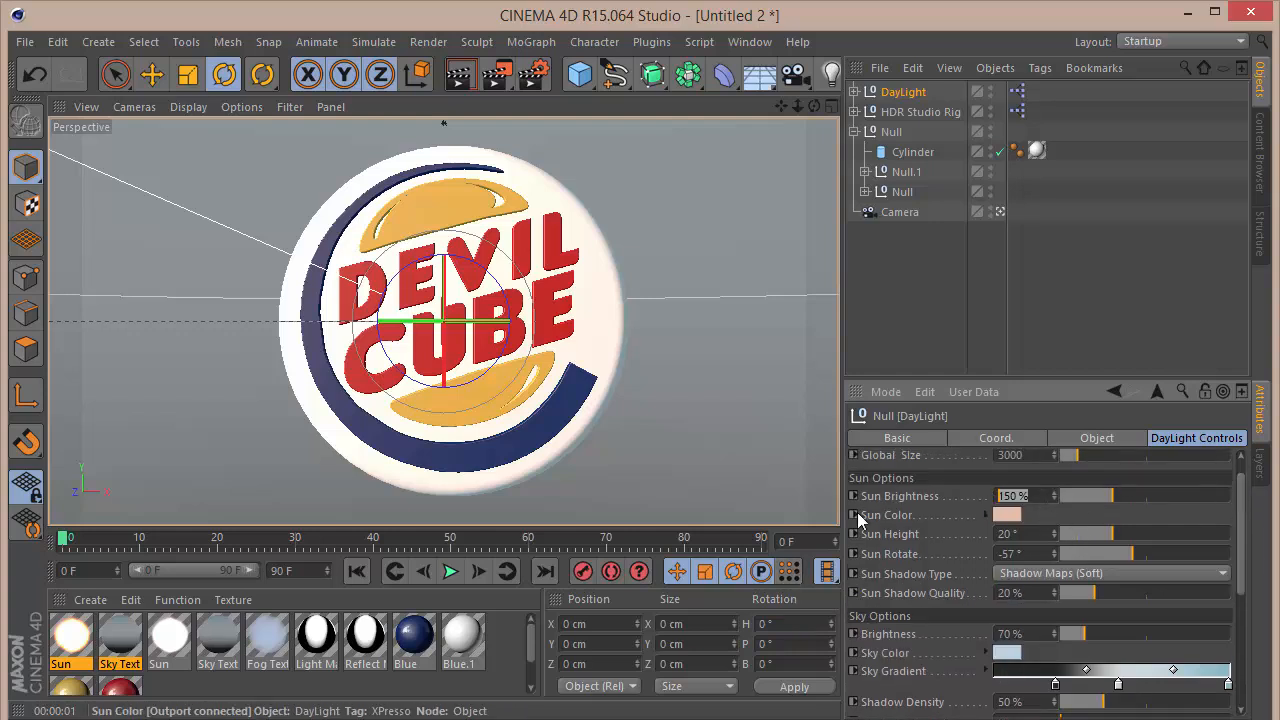
type("100")
key("Return")
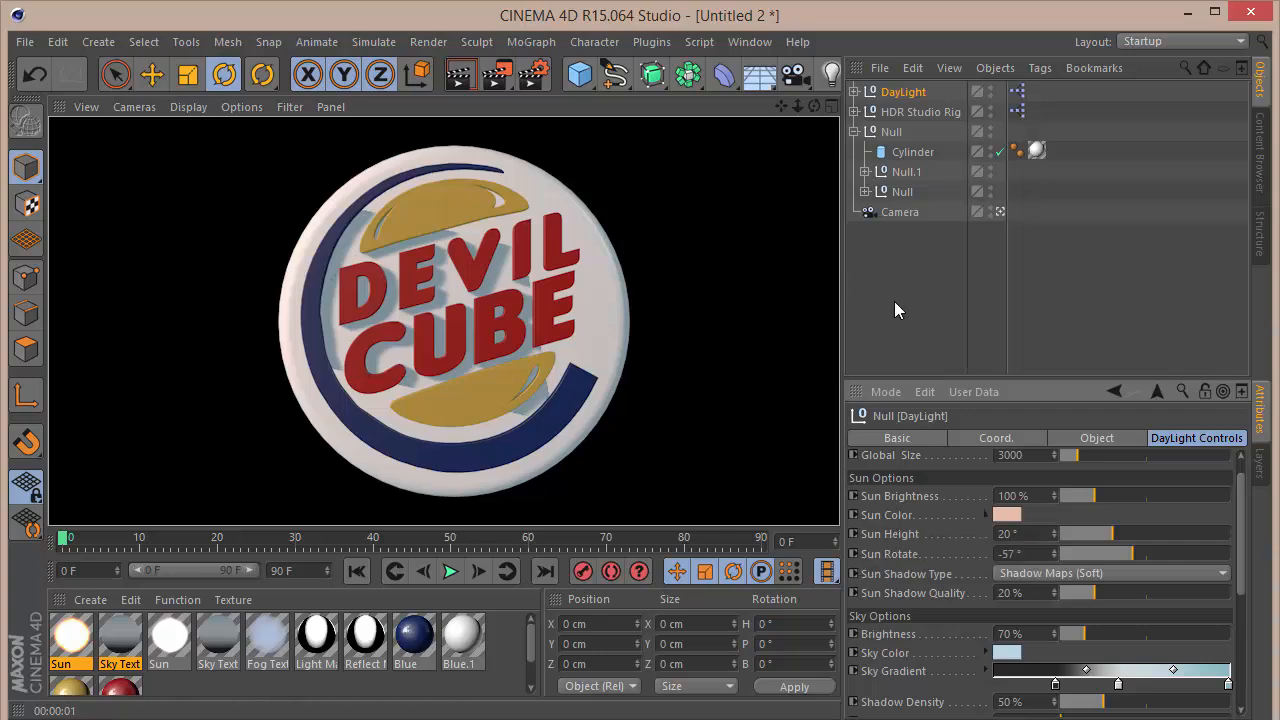
Step: Play the spinning sign, render the view at frame 30 to check the lighting, and play on to frame 56
left_click(450, 571)
left_click(452, 571)
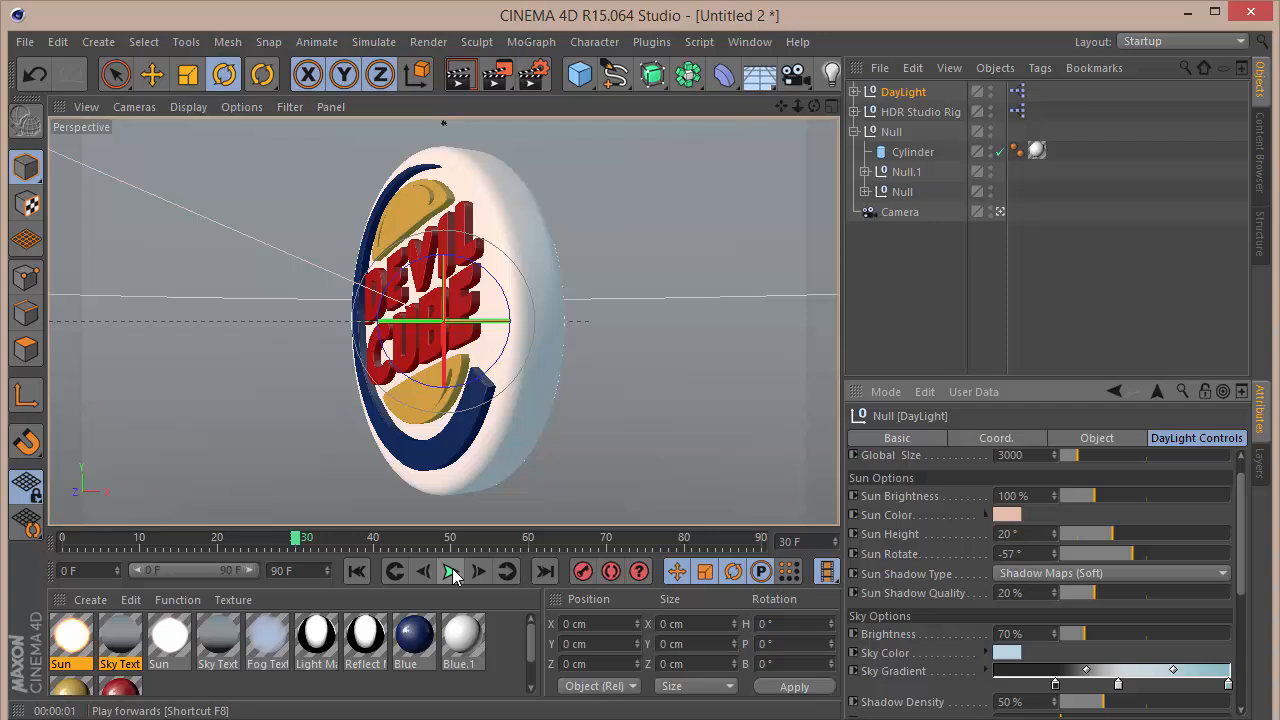
key("ctrl+r")
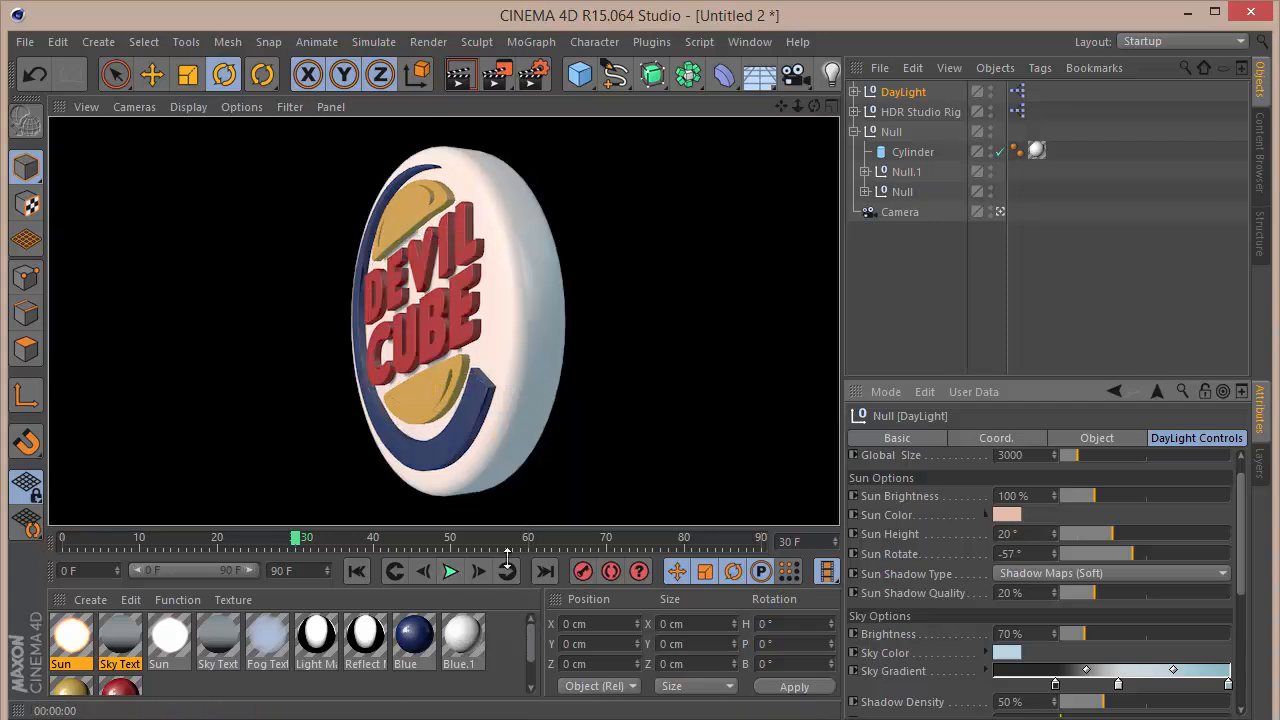
left_click(451, 571)
left_click(451, 571)
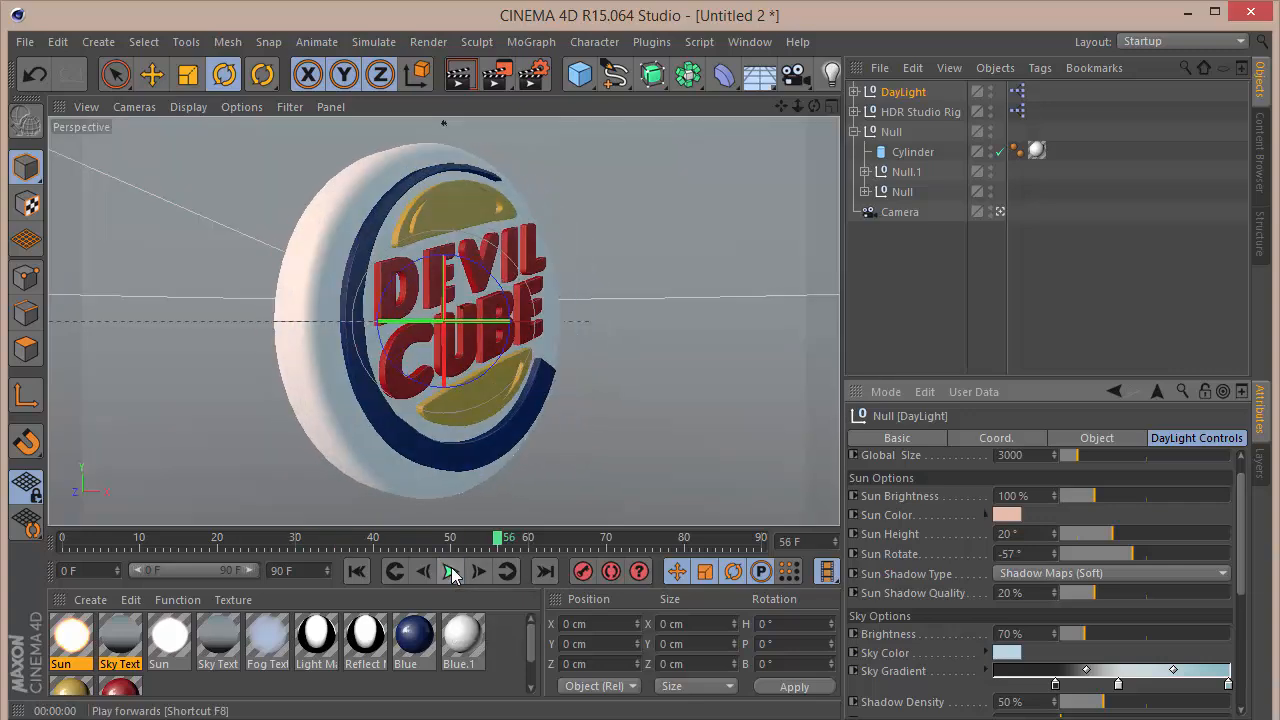
Step: Render the view at frame 56, and inspect the Blue material's colour settings with the animation moved to frame 90
key("ctrl+r")
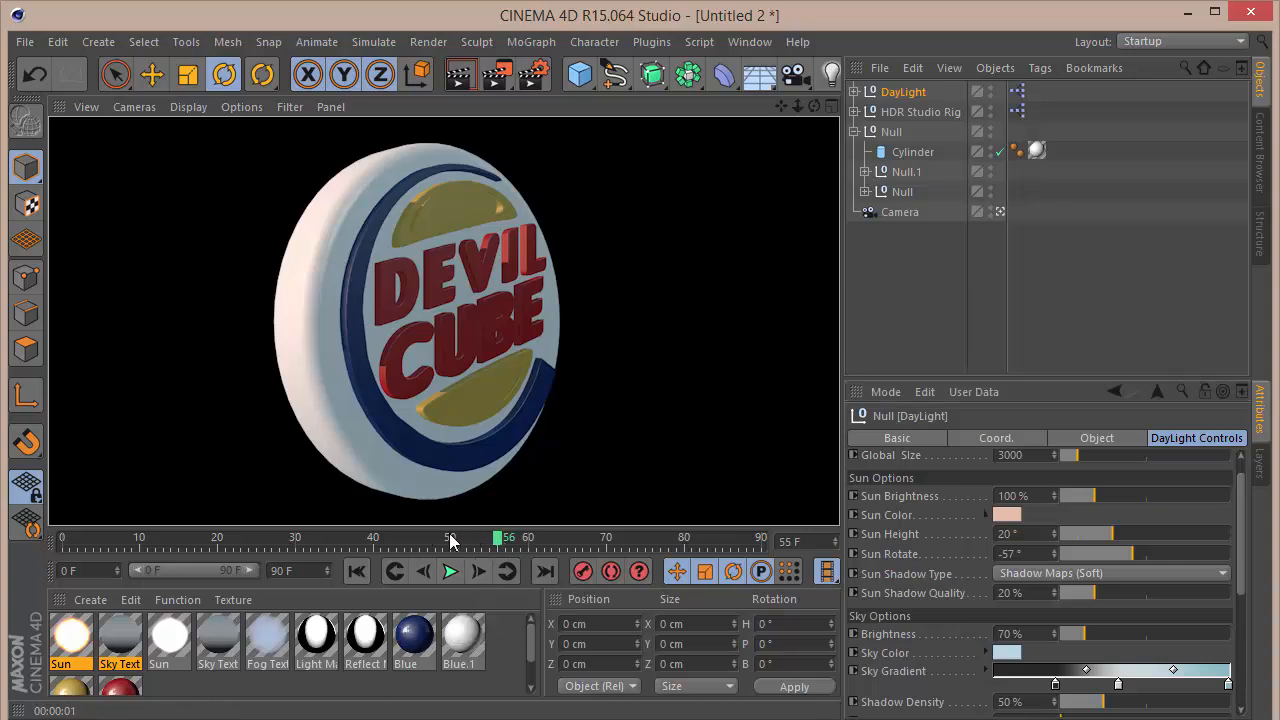
left_click_drag(451, 541, 762, 560)
double_click(416, 638)
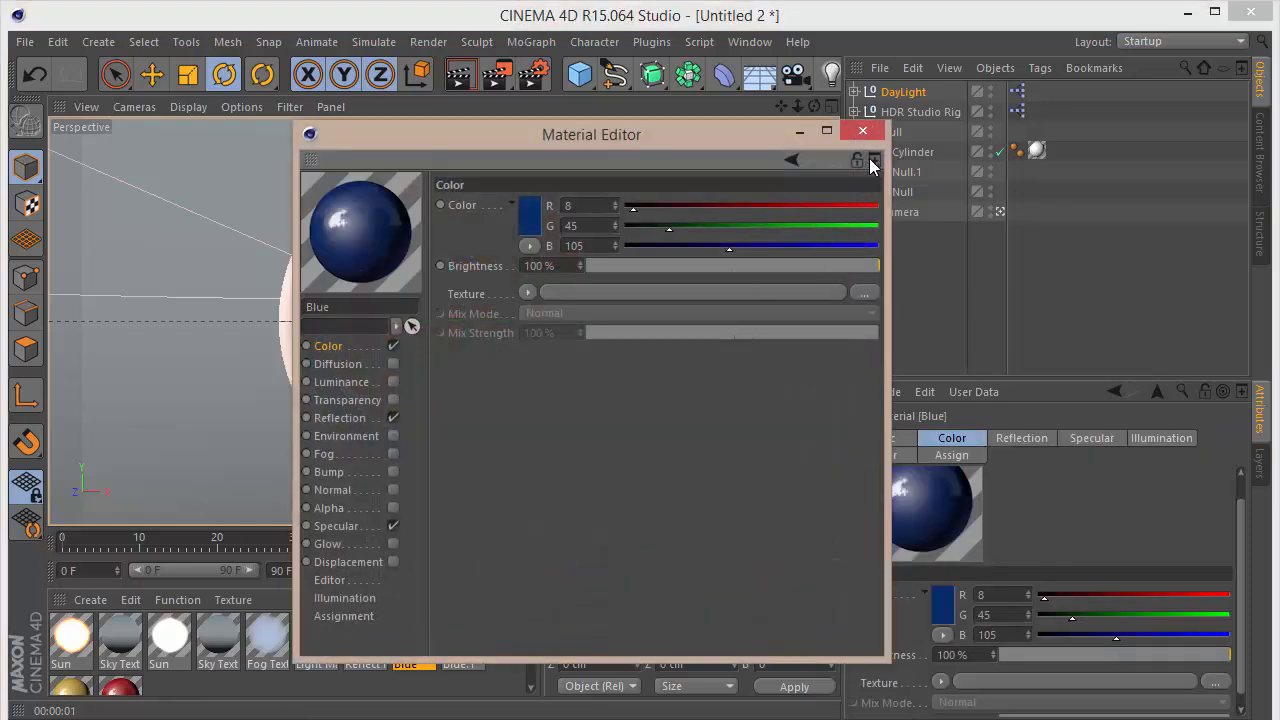
left_click(862, 131)
Step: Select the HDR Studio Rig, check its full HDR File path, and browse to the GSG HDRI Studio pack's 1. Studios folder
left_click(919, 112)
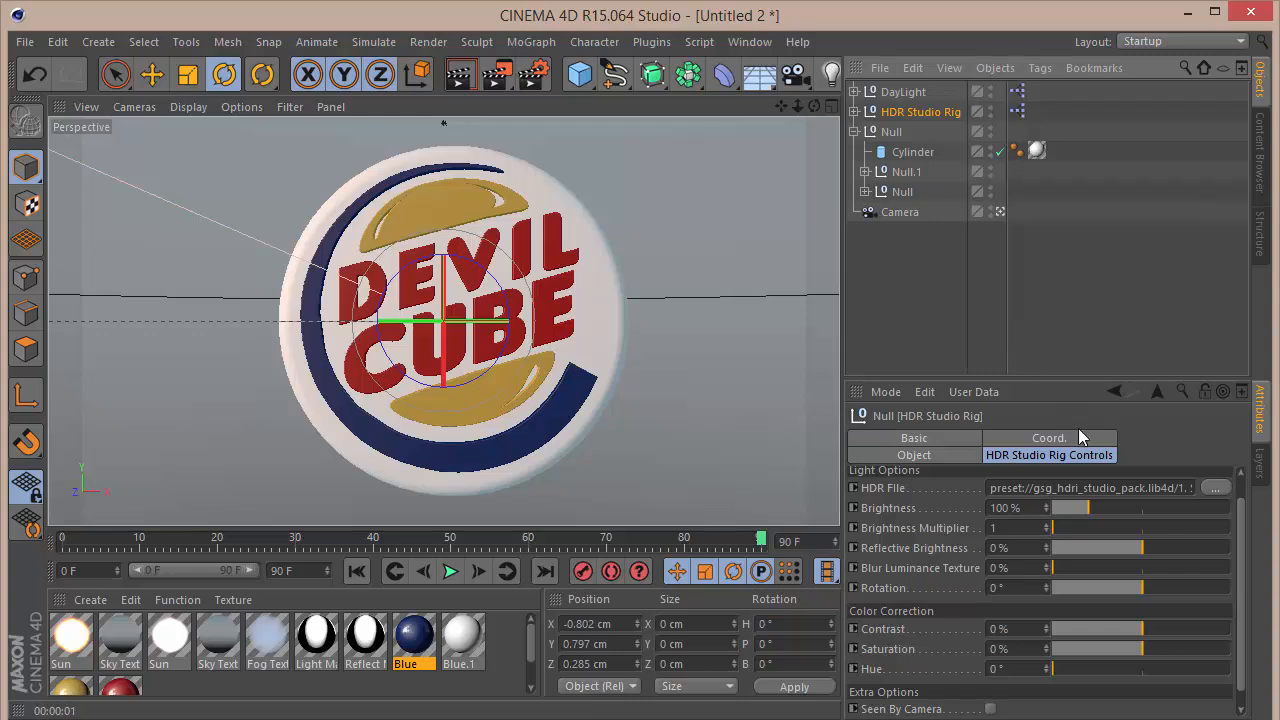
key("Right")
key("Right")
key("Right")
key("Right")
key("Right")
key("Right")
key("Right")
key("Right")
key("Right")
key("Right")
key("Right")
key("Right")
key("Right")
key("Right")
key("Right")
key("Right")
key("Right")
key("Right")
key("Right")
key("Right")
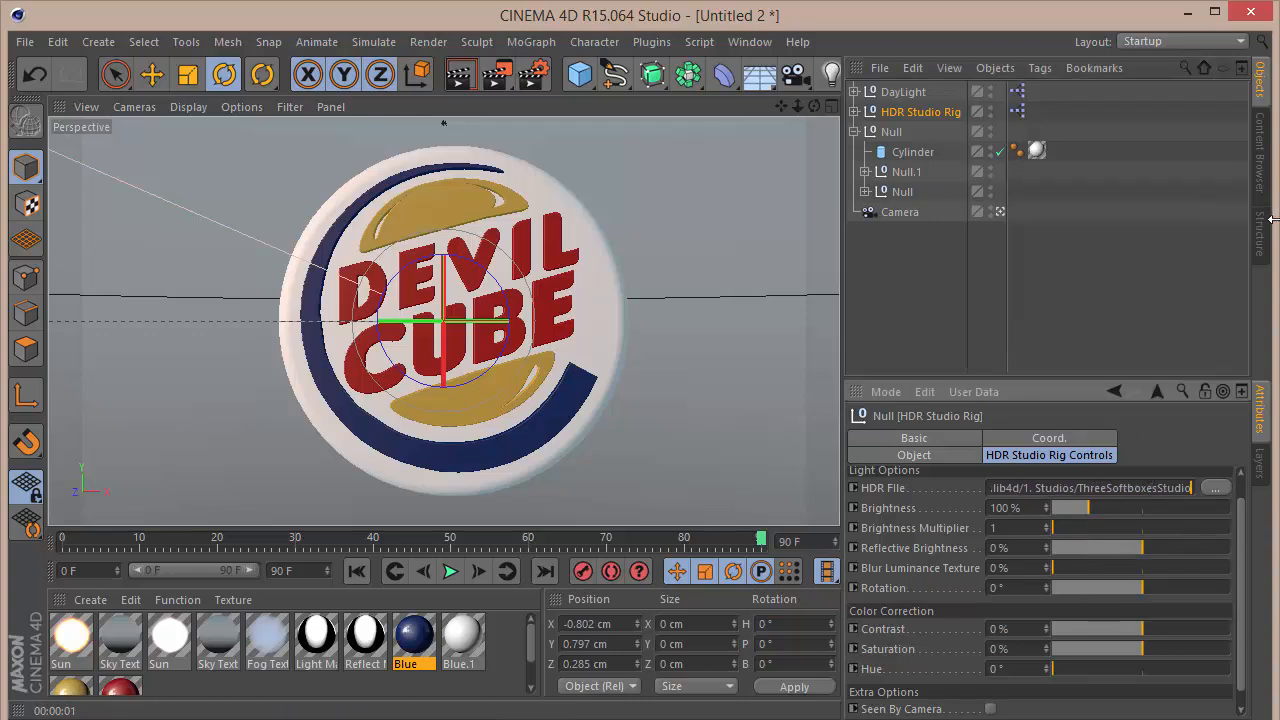
left_click(1262, 155)
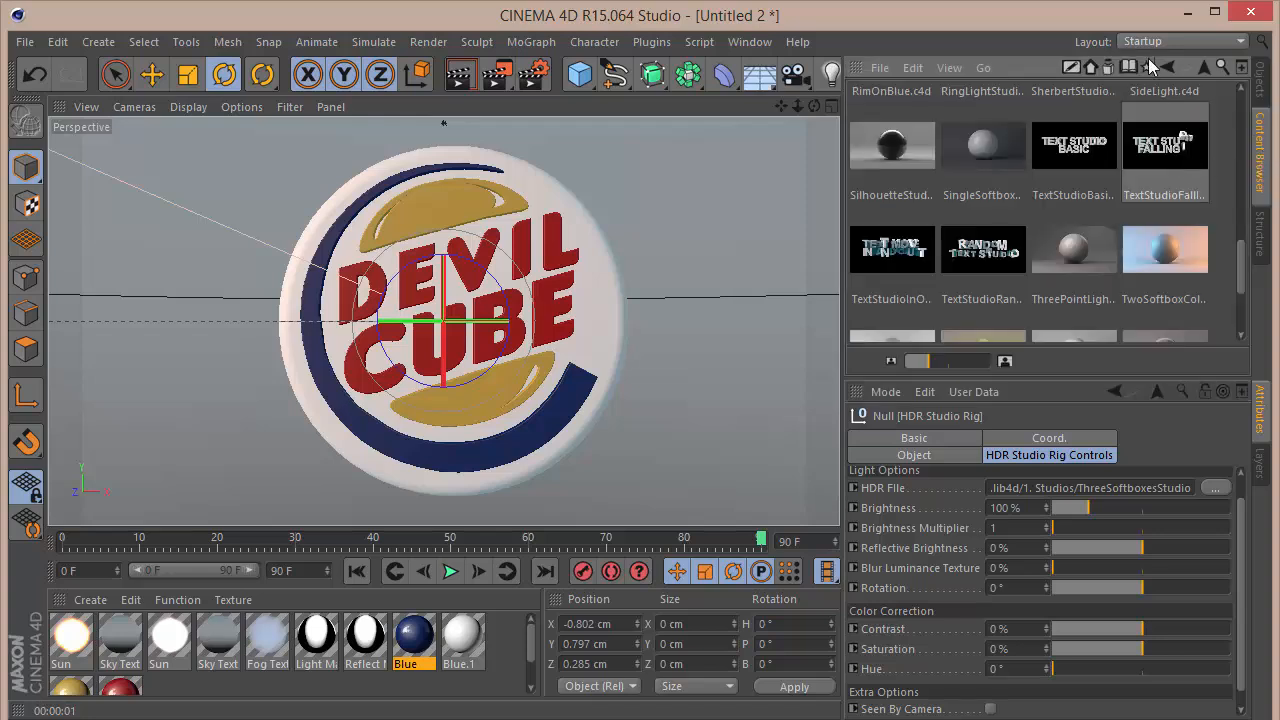
left_click(1199, 66)
left_click(1199, 66)
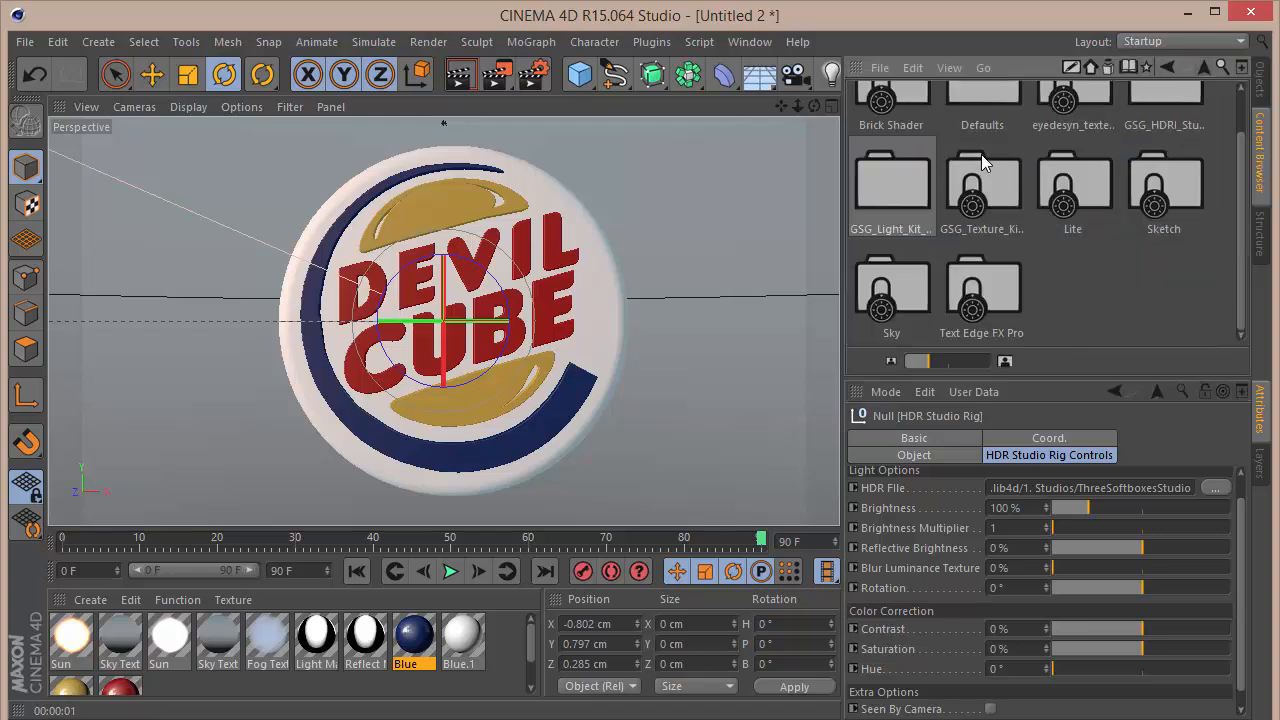
double_click(1144, 111)
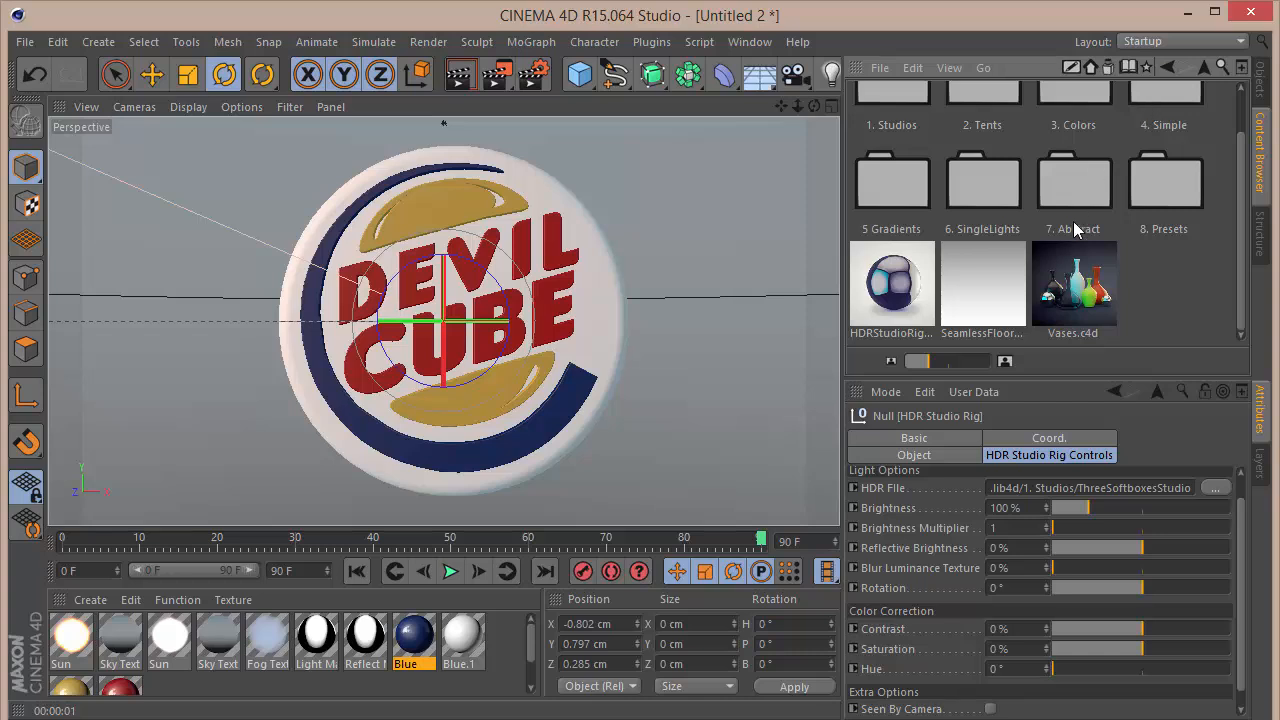
scroll(1011, 150, "up", 1)
double_click(903, 133)
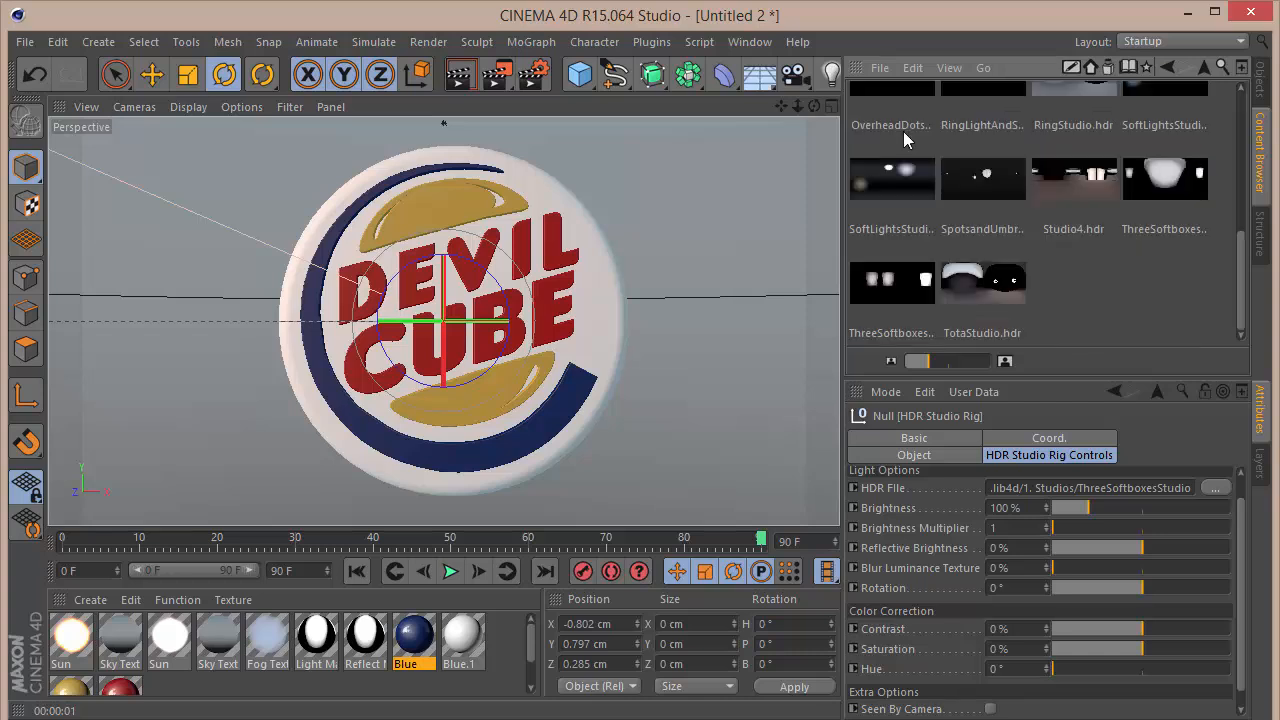
Step: Try Studio4.hdr as the HDR Studio Rig's HDR File, and test-render the sign
left_click_drag(1095, 175, 1088, 488)
left_click(1261, 80)
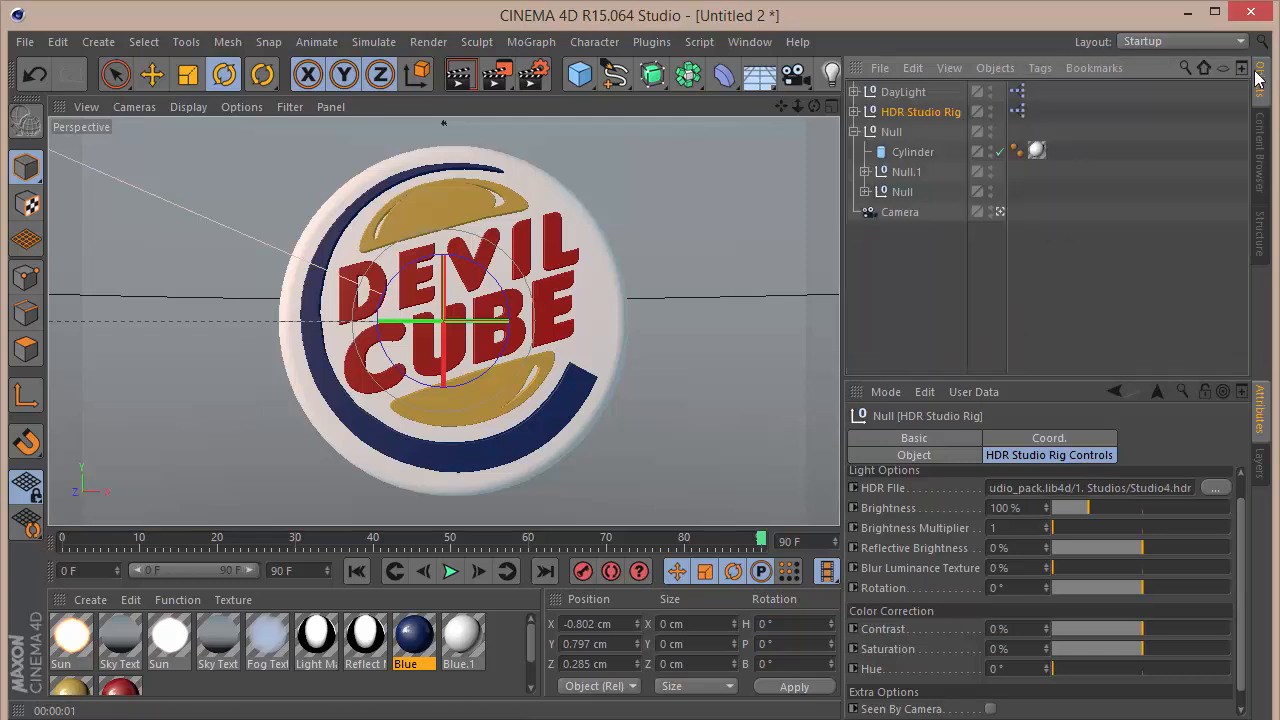
left_click(905, 92)
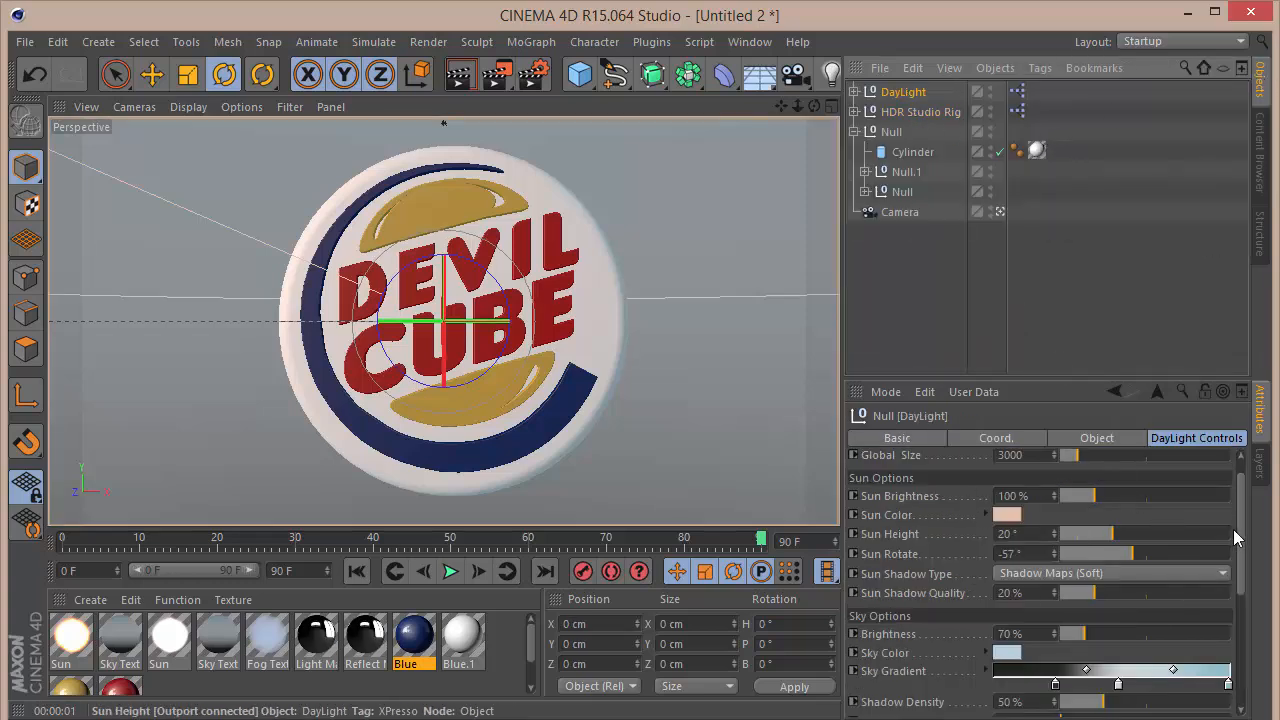
left_click_drag(1237, 529, 1237, 645)
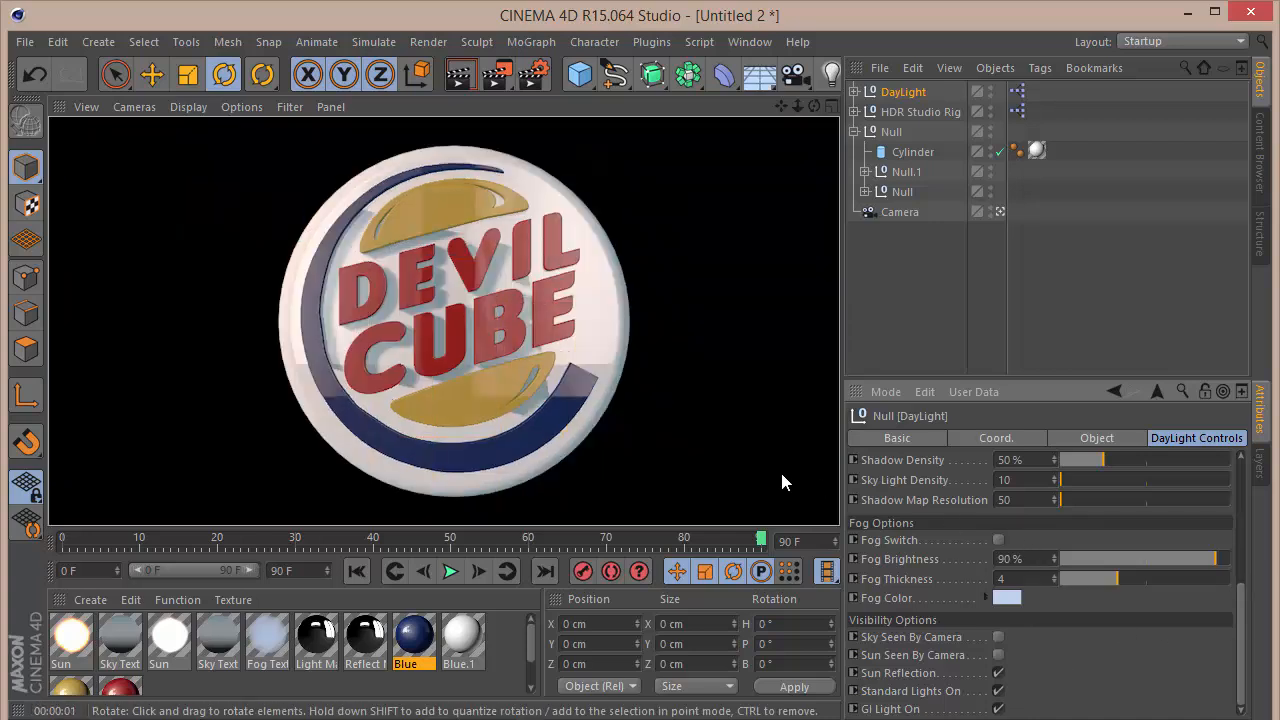
left_click(1261, 158)
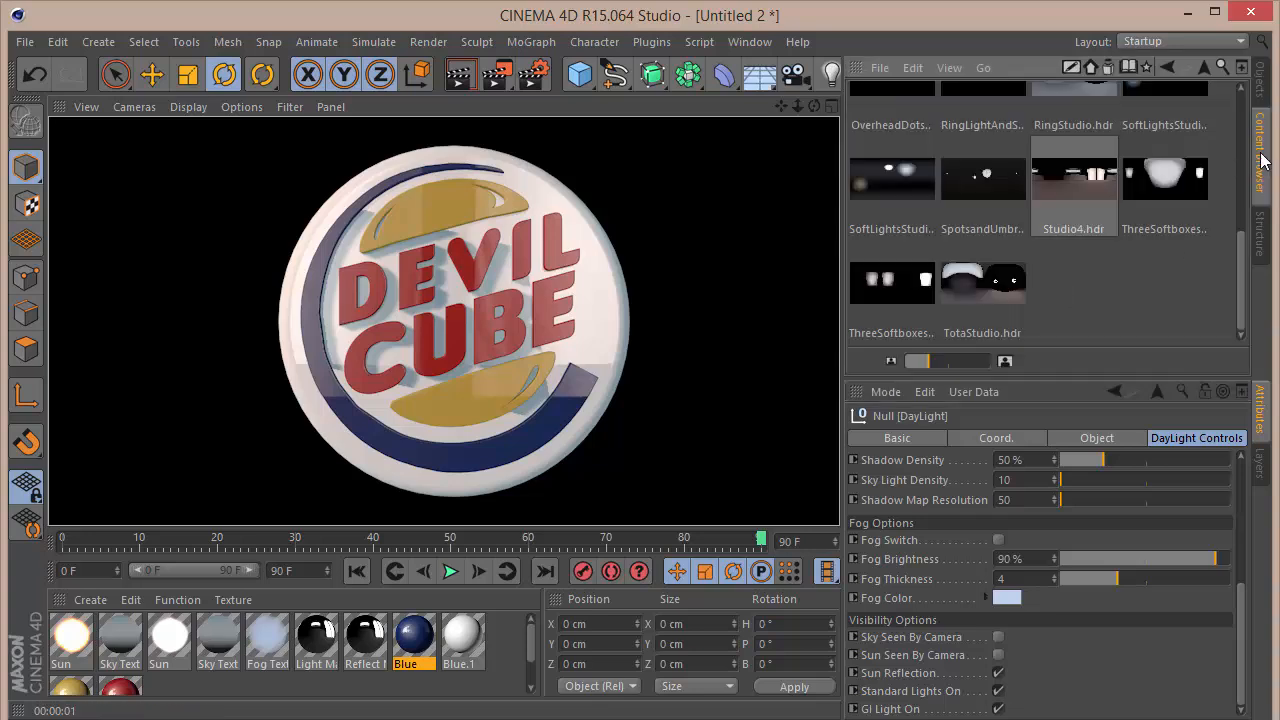
left_click(1095, 90)
left_click(1097, 438)
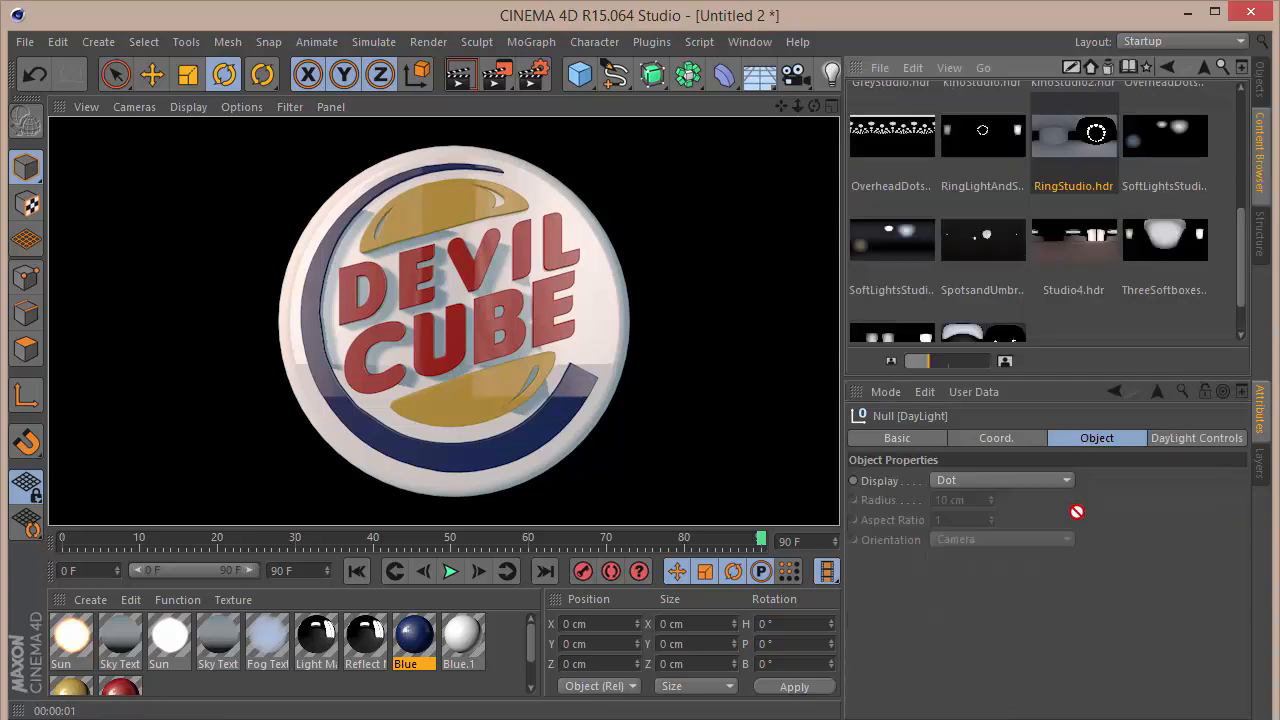
left_click(1210, 438)
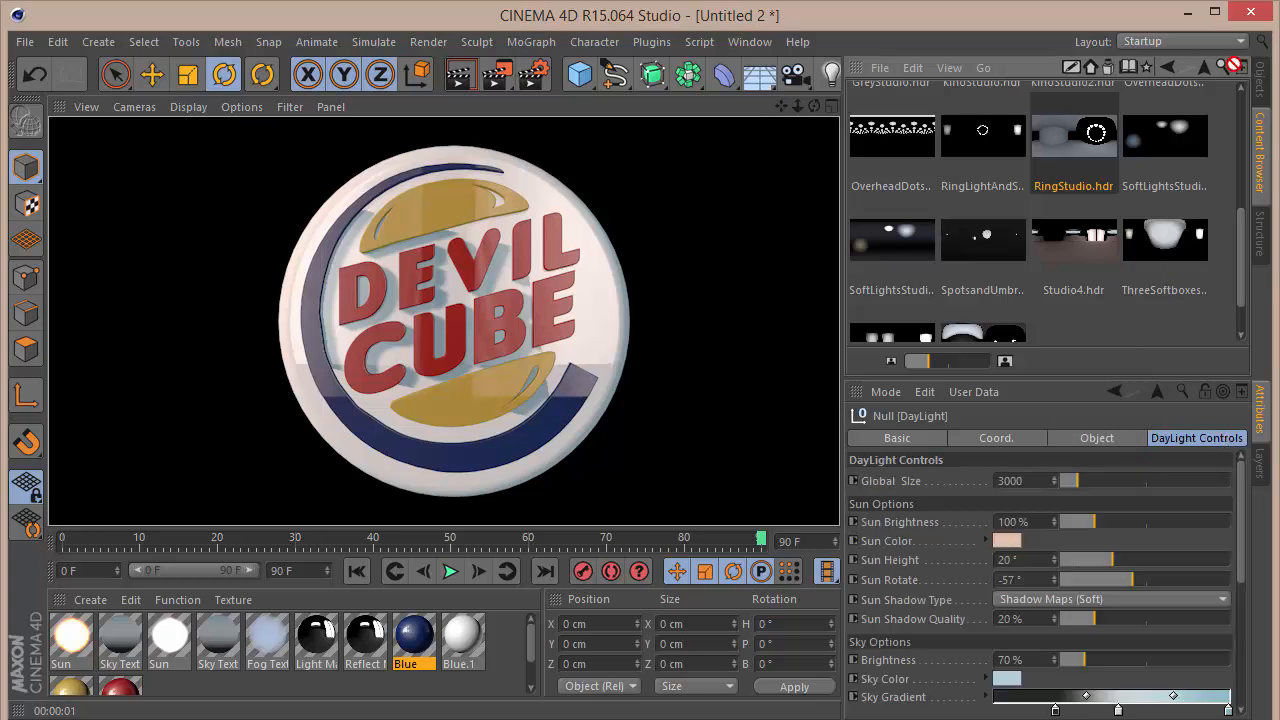
scroll(1140, 110, "up", 1)
Step: Load RingStudio.hdr as the HDR Studio Rig's HDR File and test-render the sign
left_click(1258, 85)
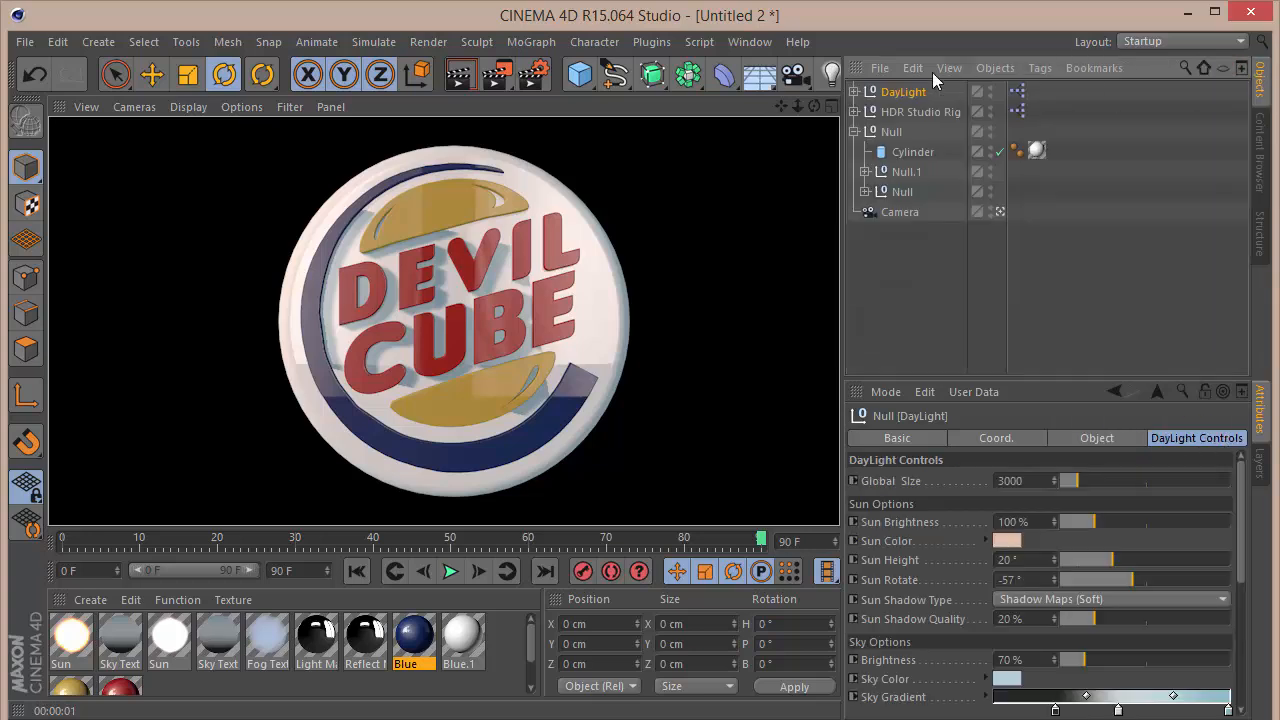
left_click(1208, 105)
left_click(1257, 147)
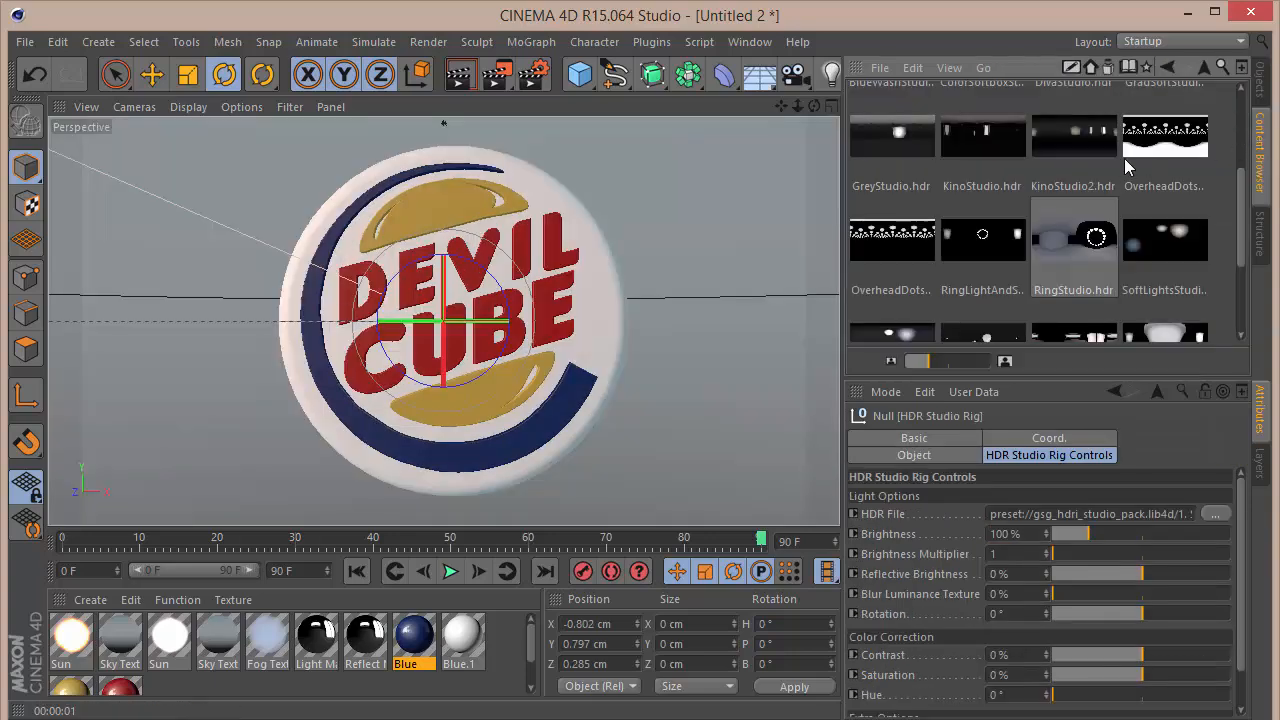
left_click_drag(1076, 232, 1086, 511)
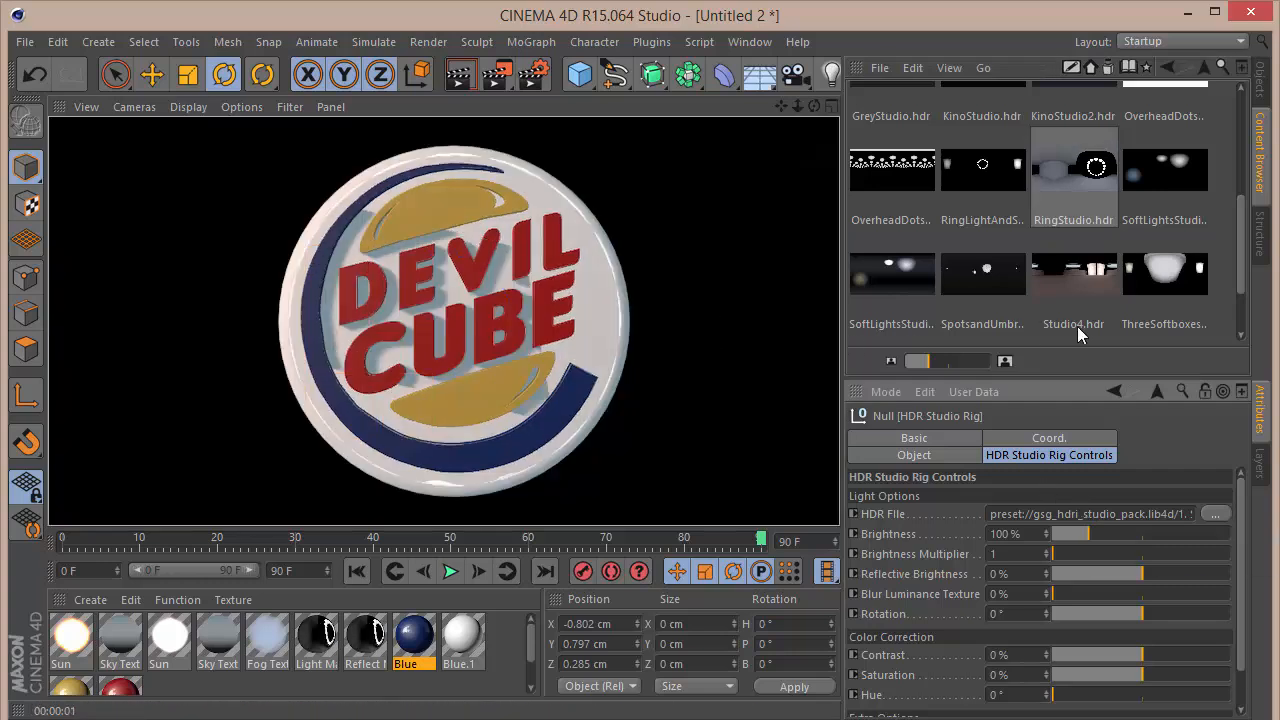
Step: Leave the camera view and examine the red letters and the upper golden bun shape close up from the side
left_click(1258, 74)
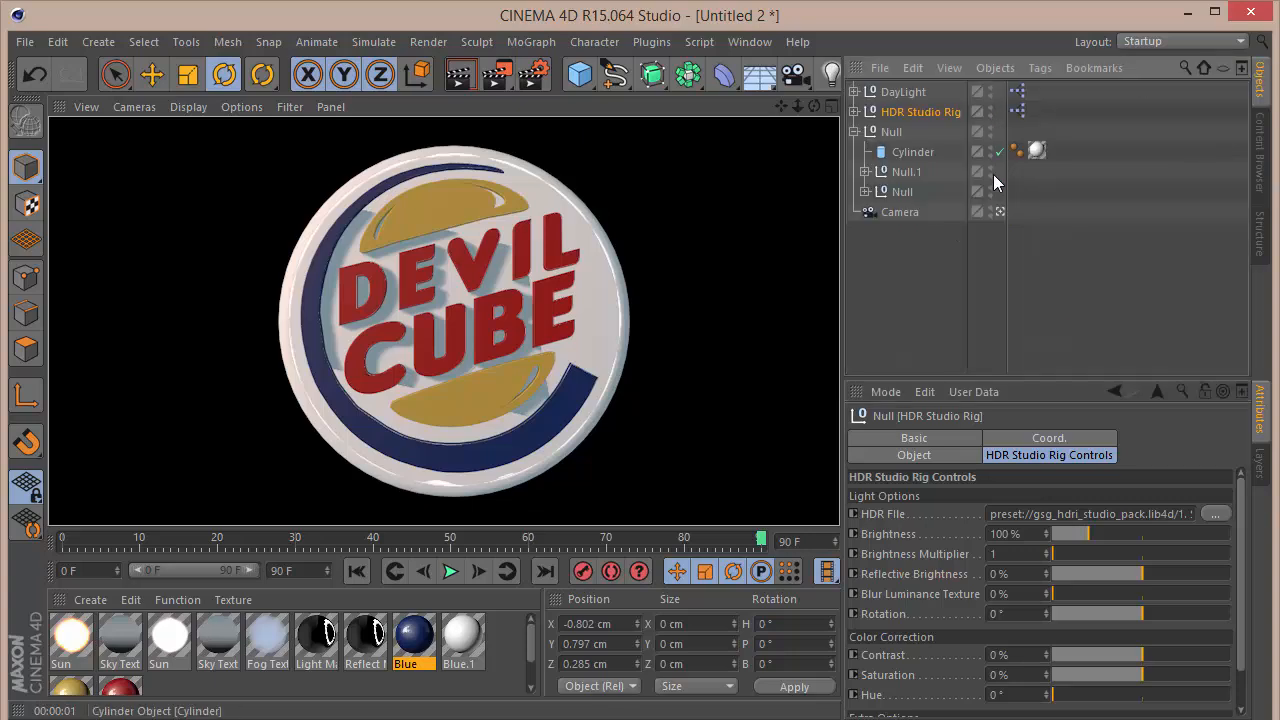
left_click(998, 213)
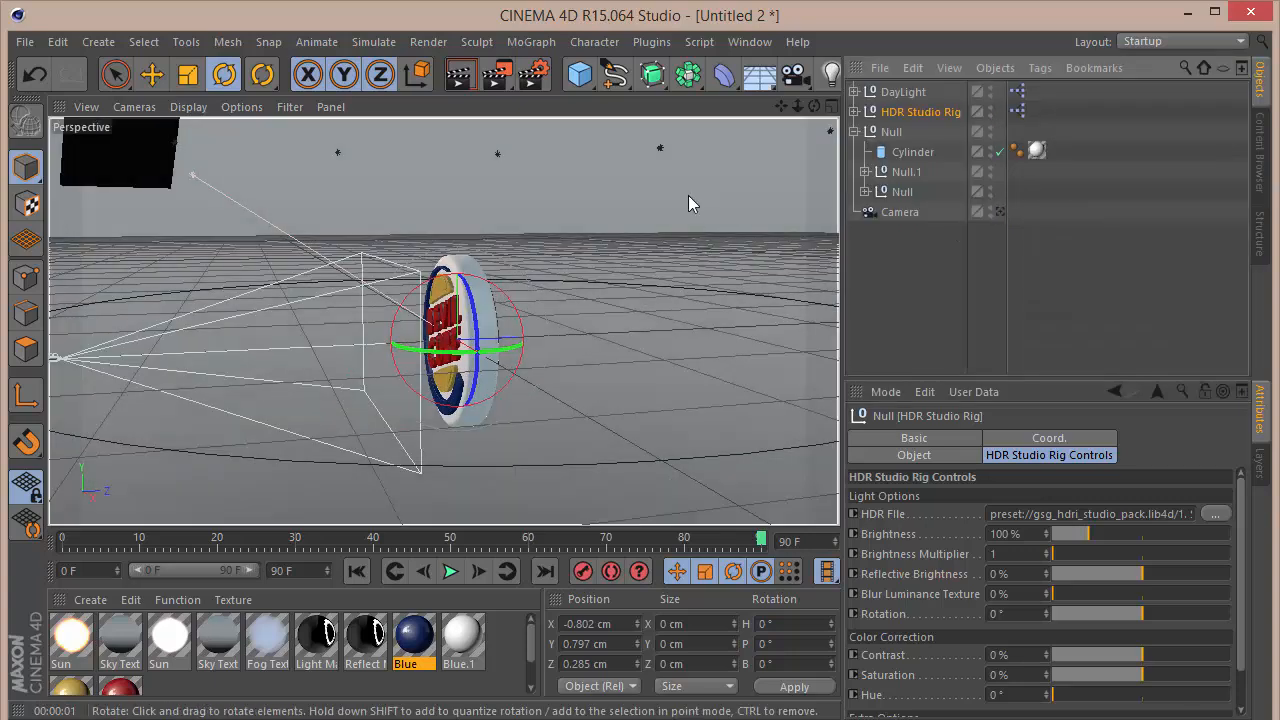
scroll(499, 305, "up", 5)
scroll(499, 305, "down", 5)
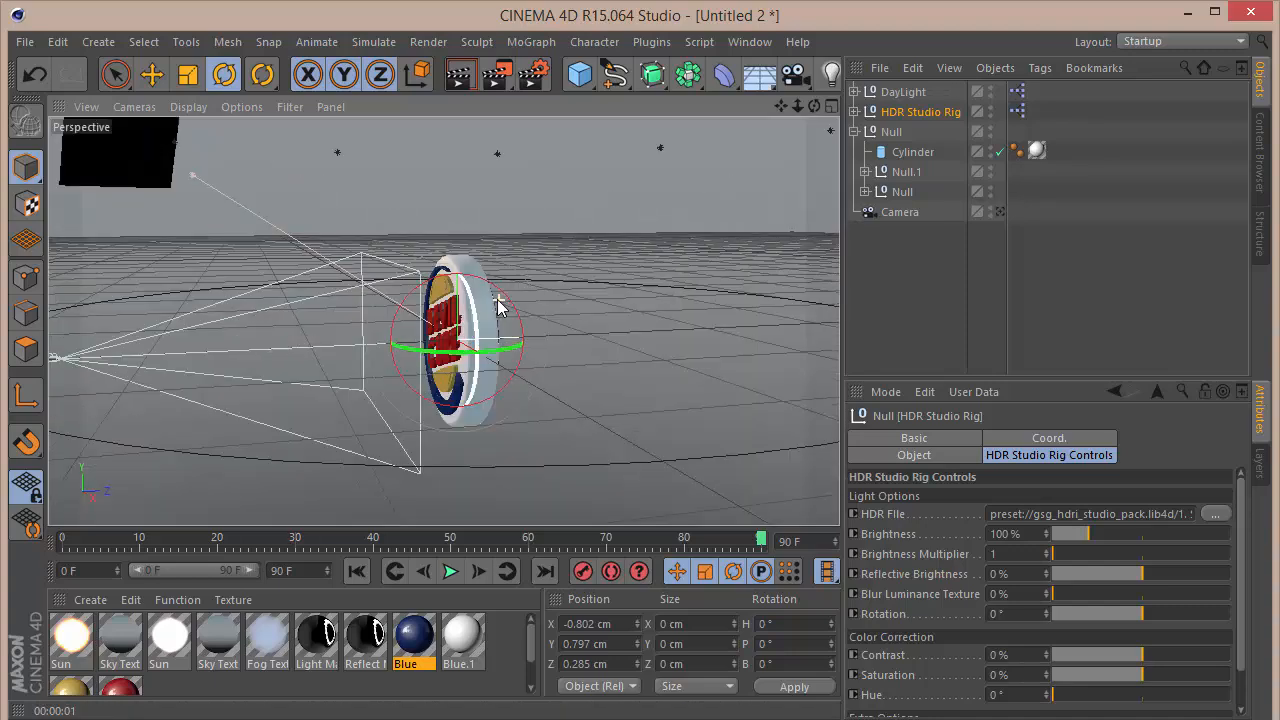
scroll(443, 321, "up", 8)
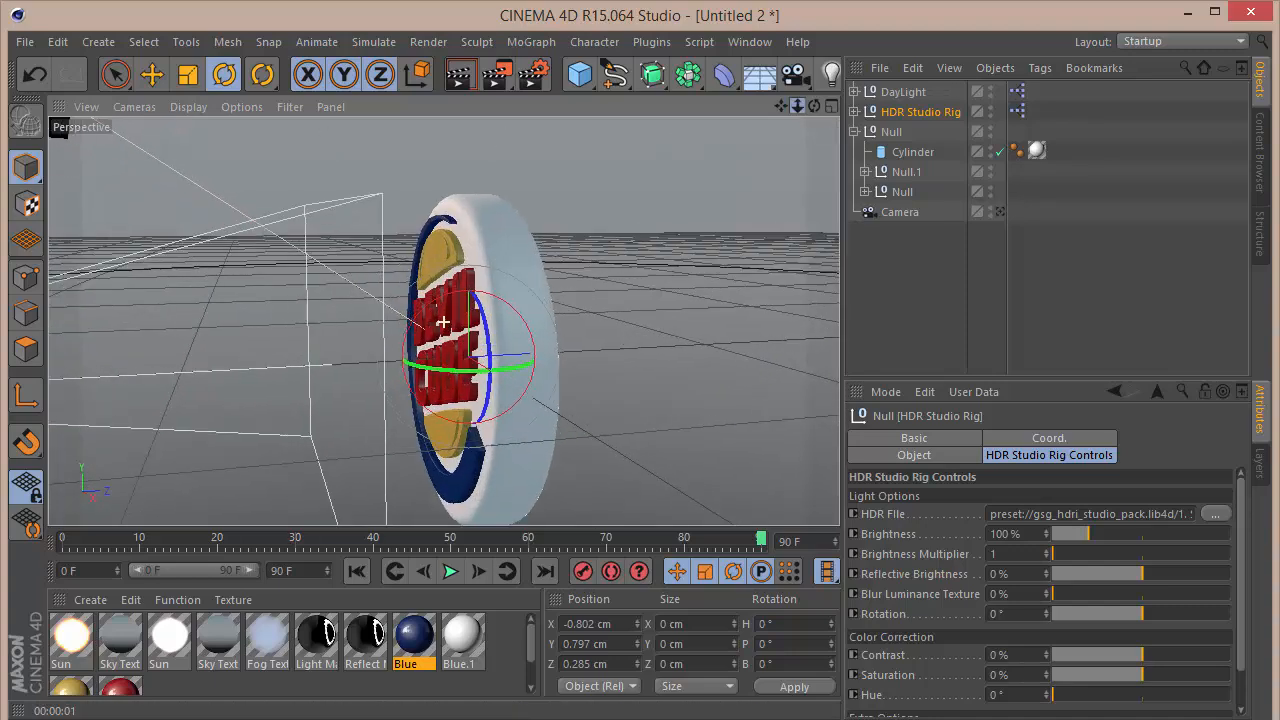
scroll(443, 321, "up", 1)
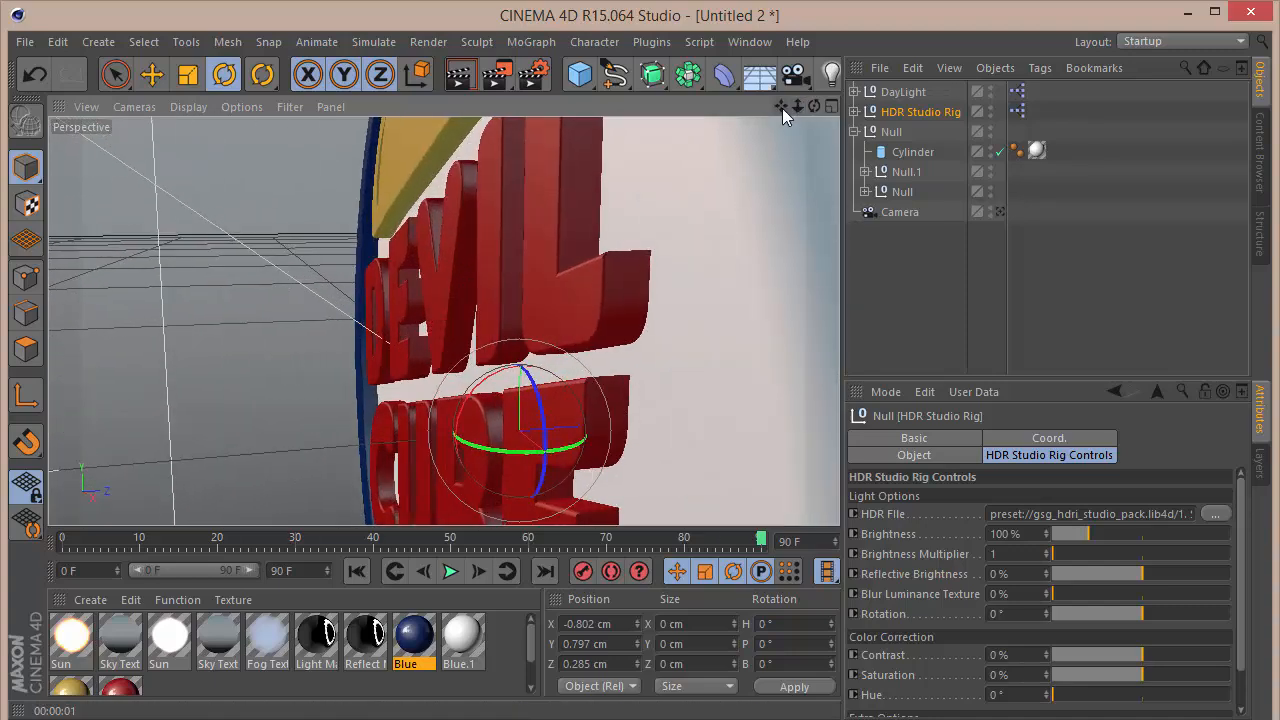
left_click_drag(782, 108, 785, 274)
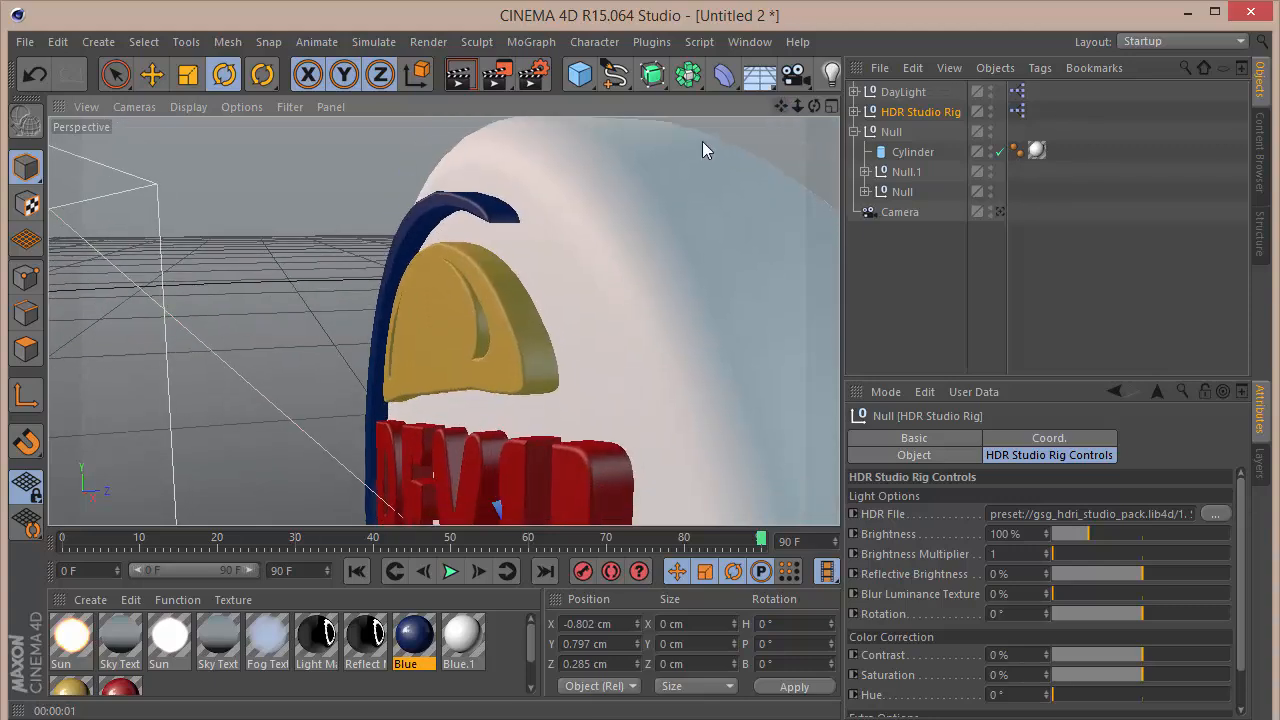
left_click(462, 283)
Step: Set the gold material's Reflection Brightness to 50%
double_click(64, 692)
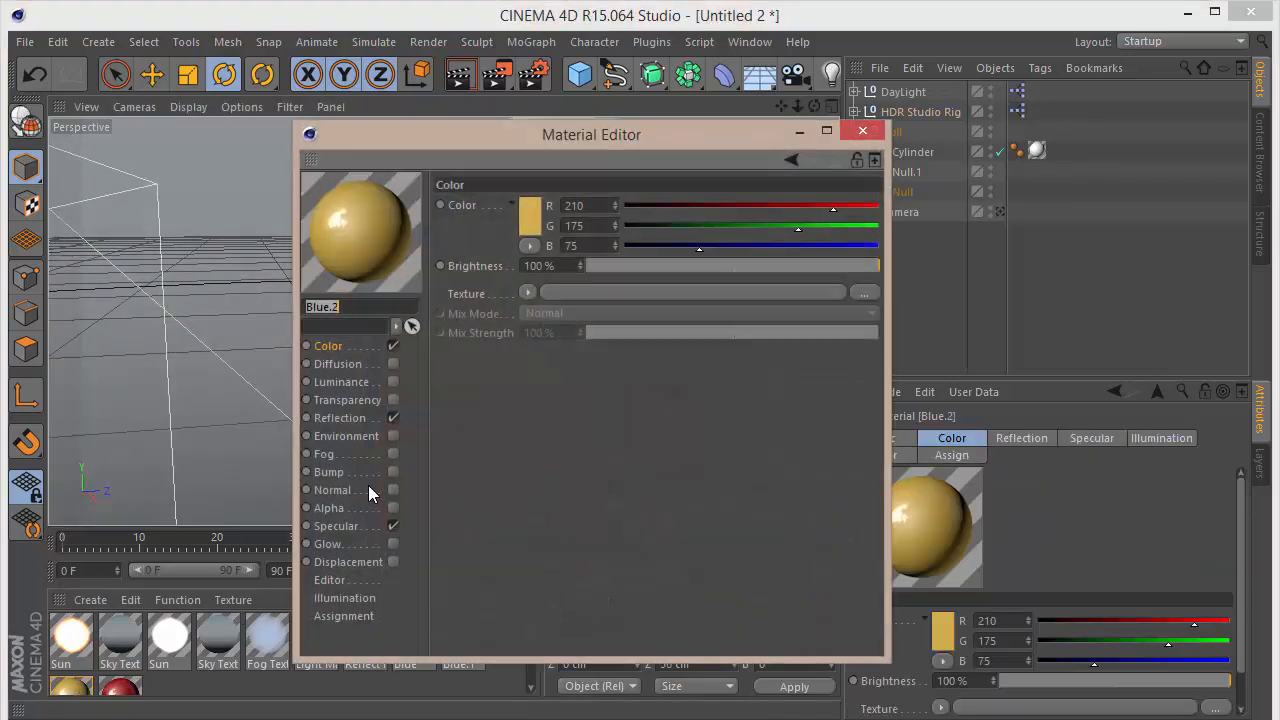
left_click(340, 418)
left_click_drag(552, 266, 384, 261)
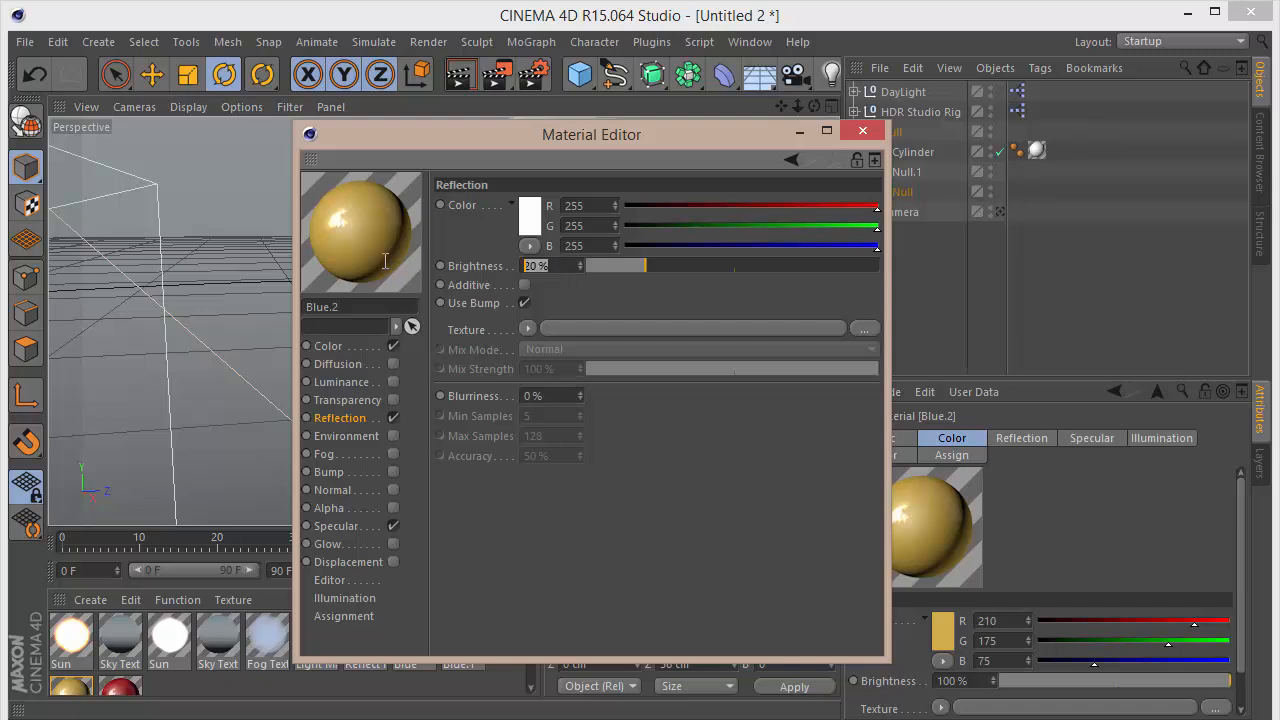
type("50")
key("Return")
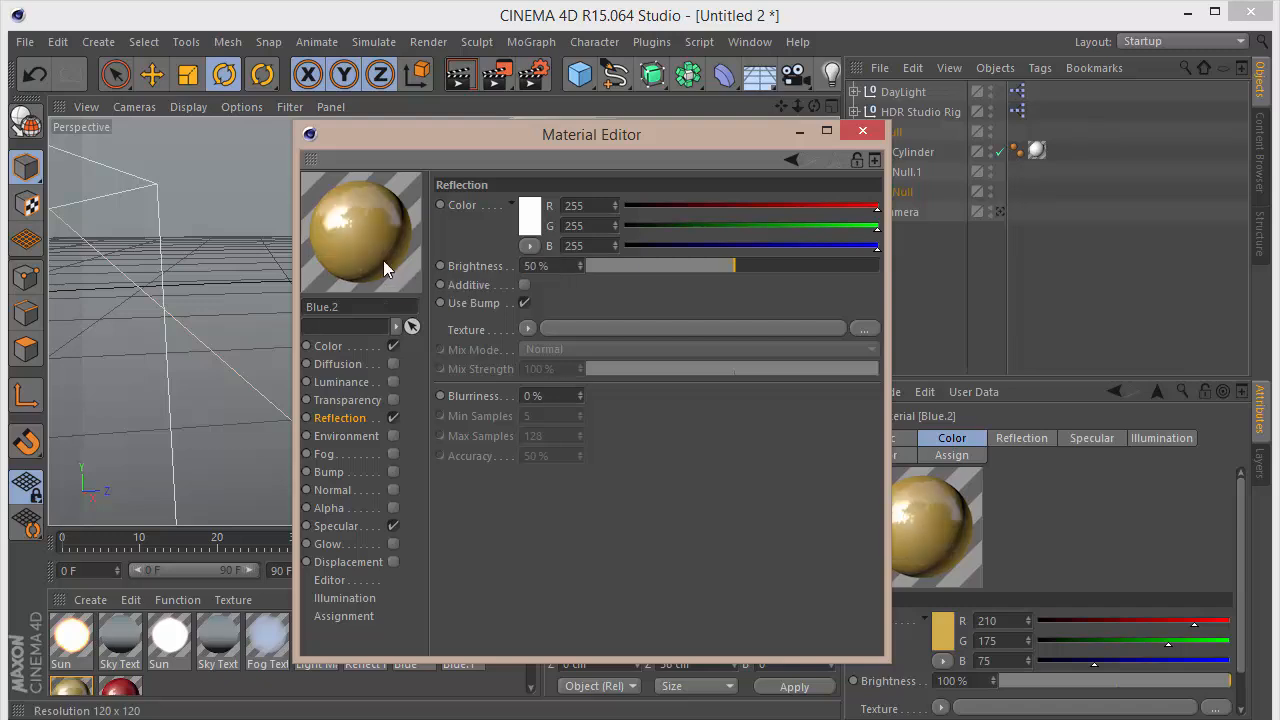
Step: Set the red material's Reflection Brightness to 50%
left_click(125, 688)
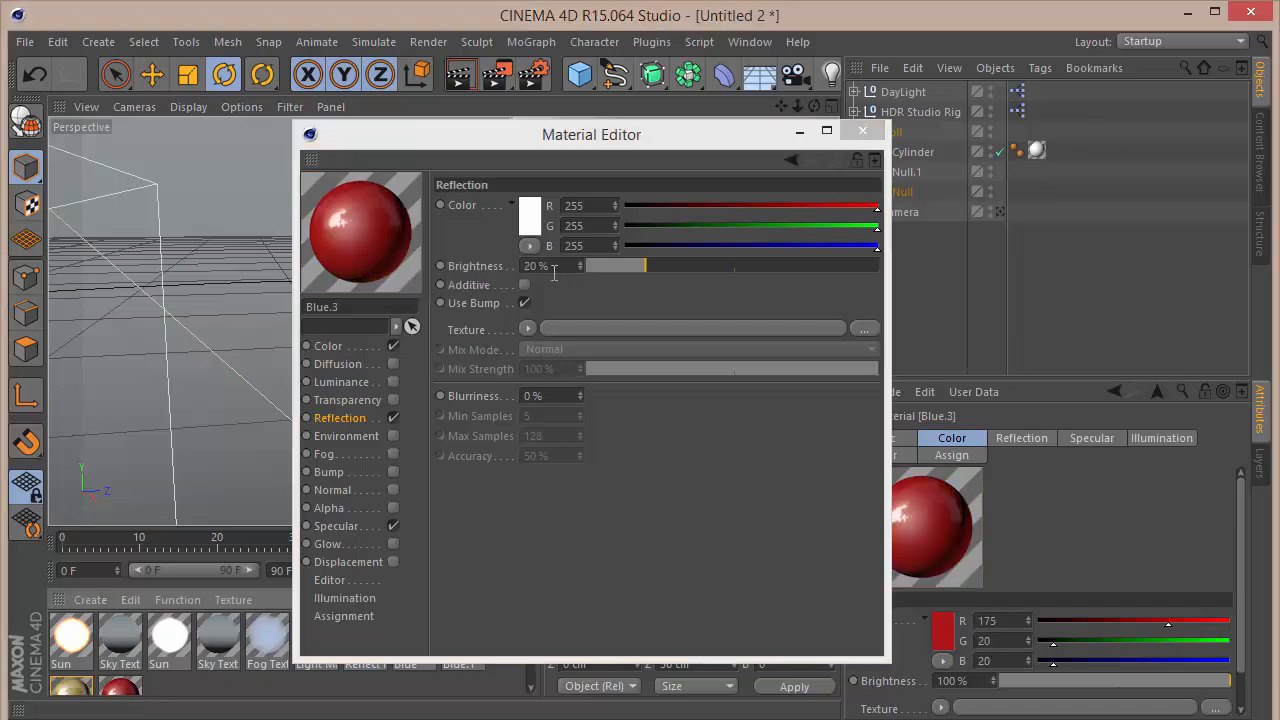
left_click_drag(554, 274, 62, 288)
type("50")
key("Return")
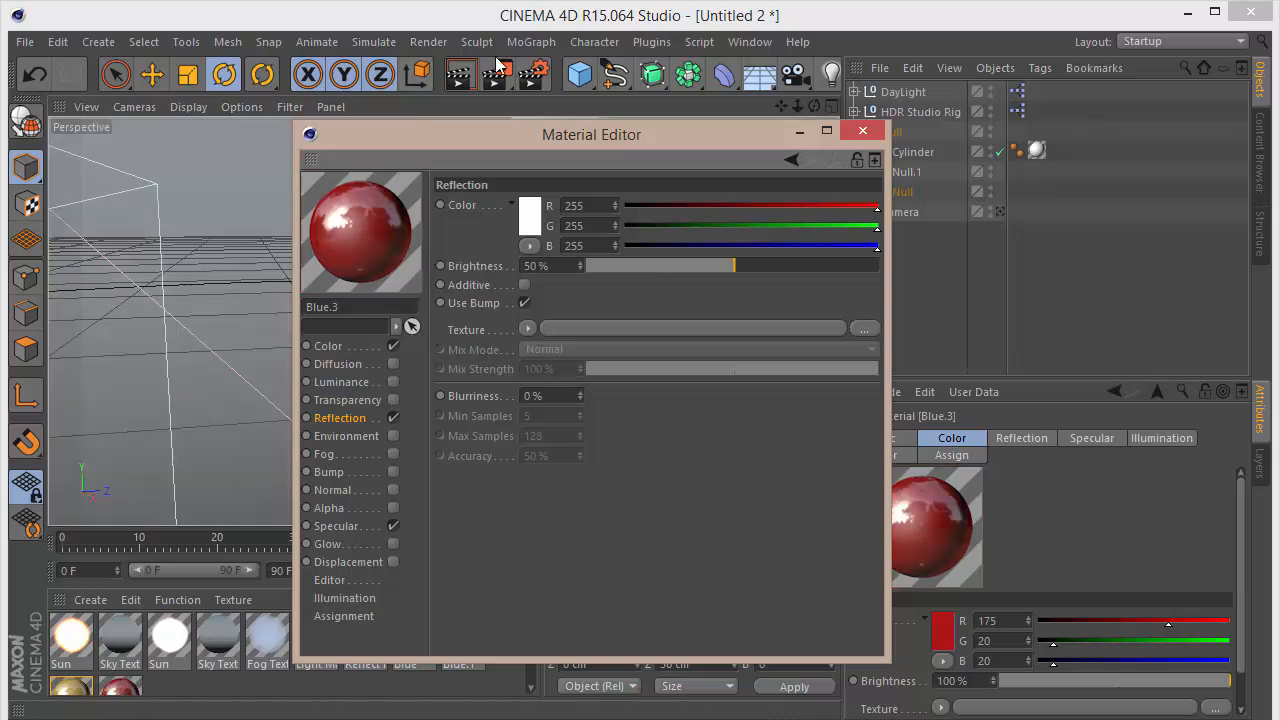
Step: Set the Blue material's Reflection Brightness to 50%, and test-render the sign through the camera
left_click_drag(486, 131, 716, 104)
left_click(414, 640)
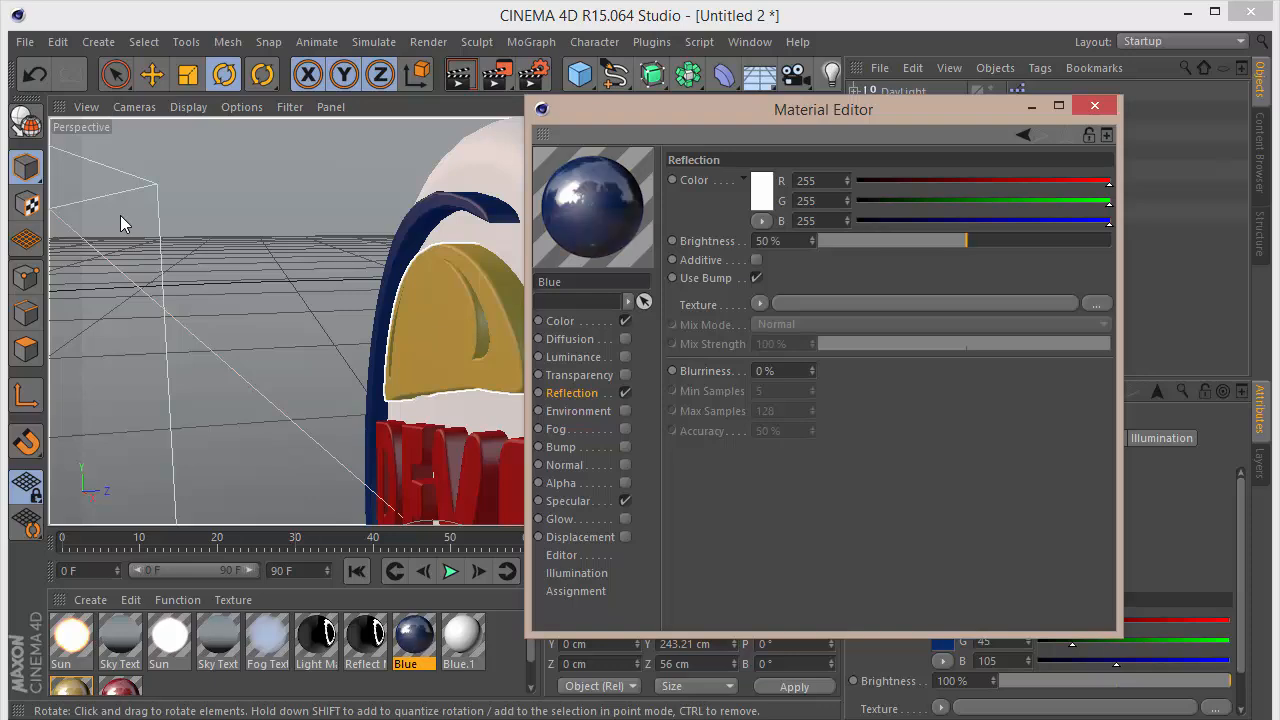
left_click(1091, 106)
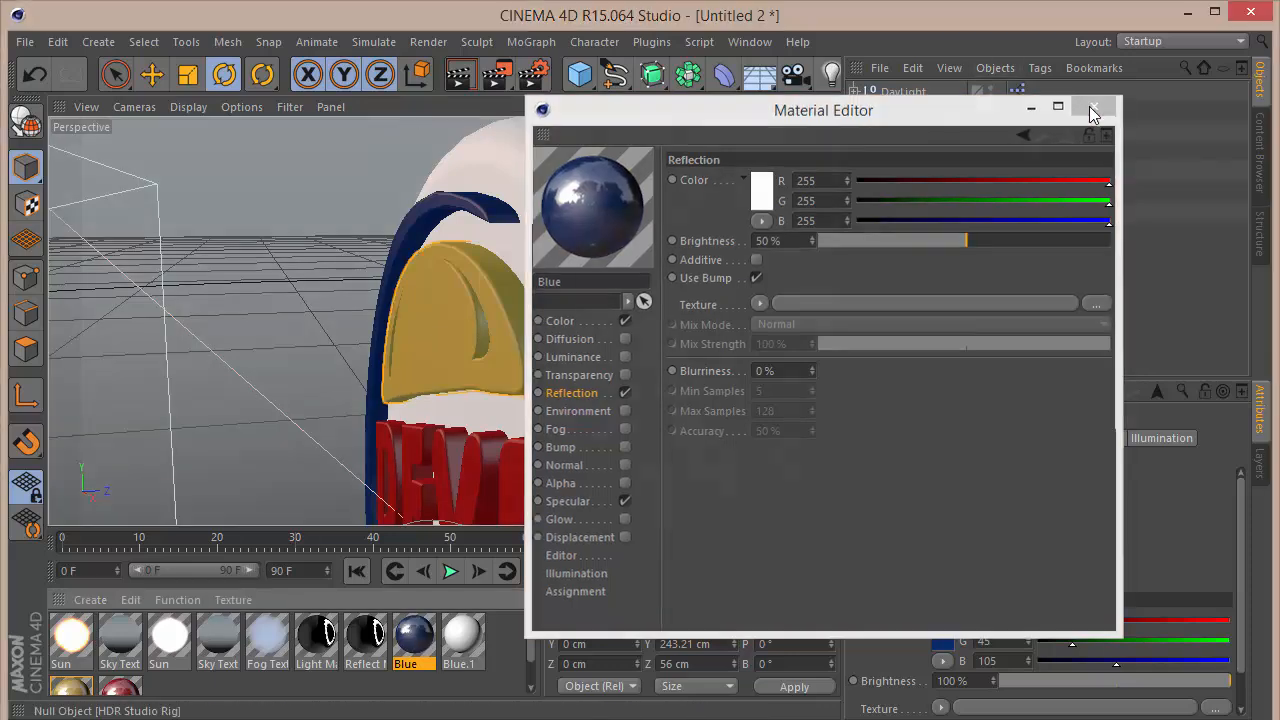
left_click(998, 212)
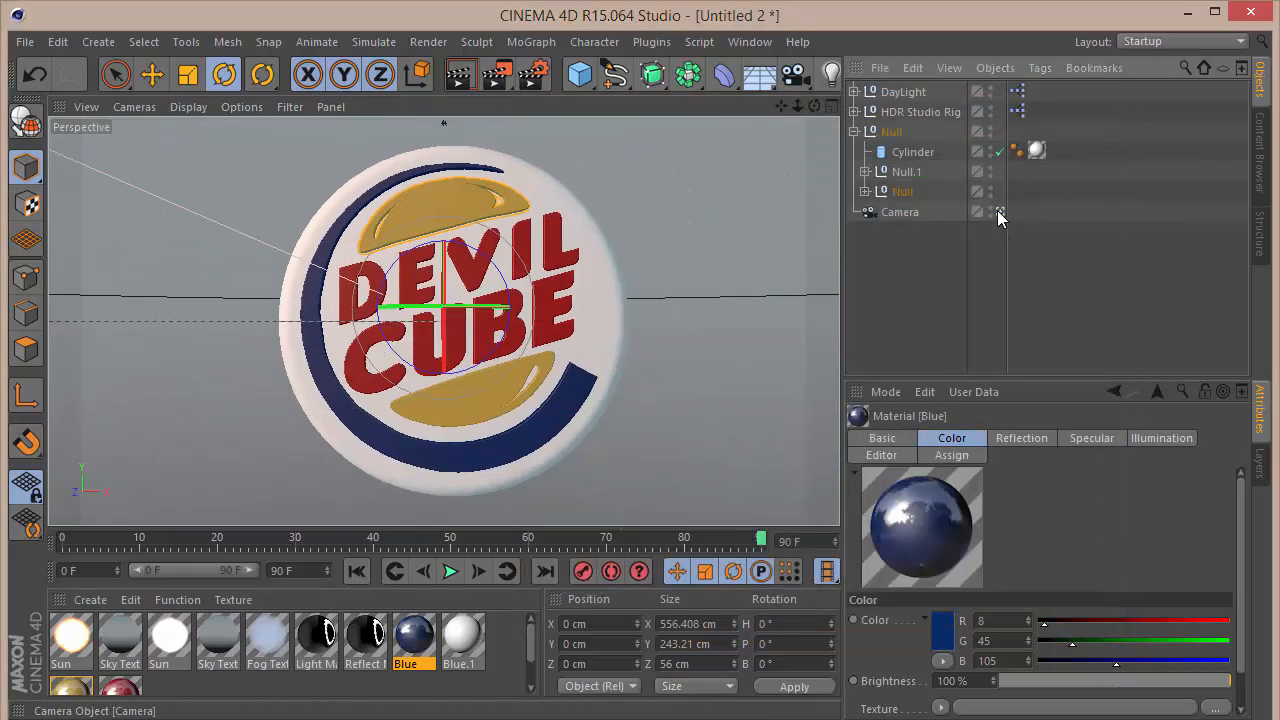
key("ctrl+r")
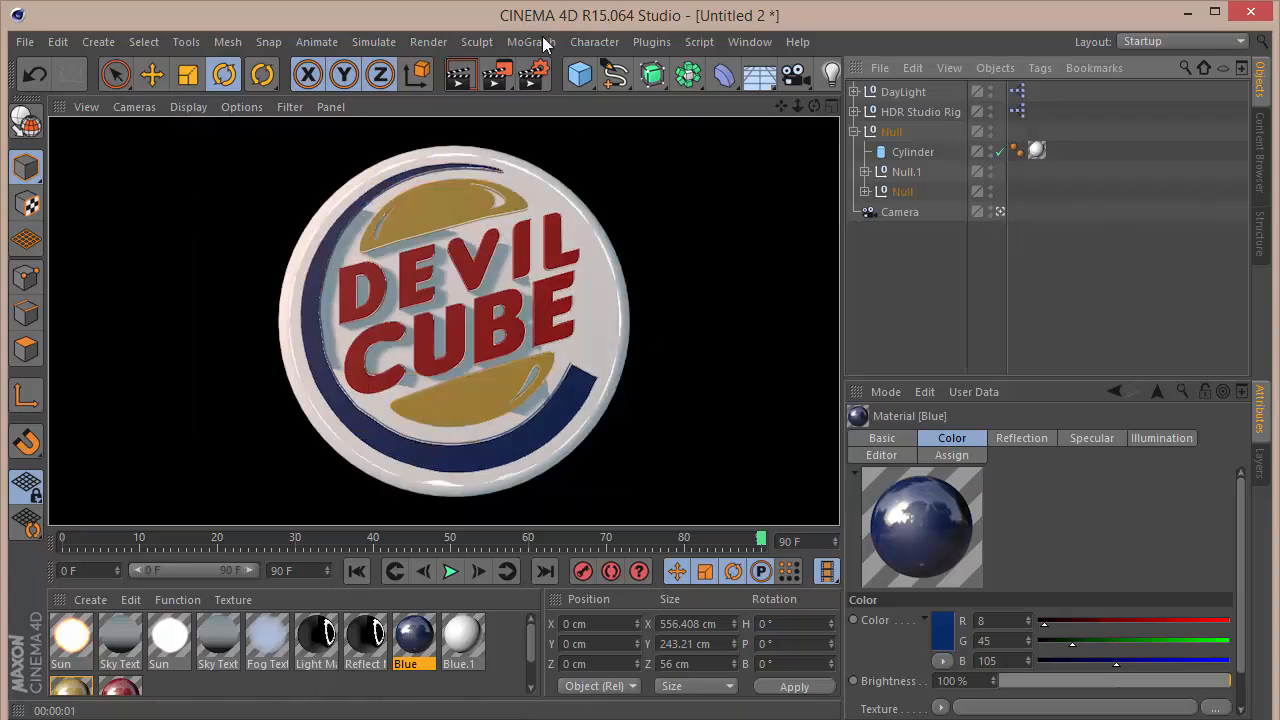
Step: Add the Ambient Occlusion effect to the render settings and set Anti-Aliasing to Best
left_click(533, 73)
left_click(129, 368)
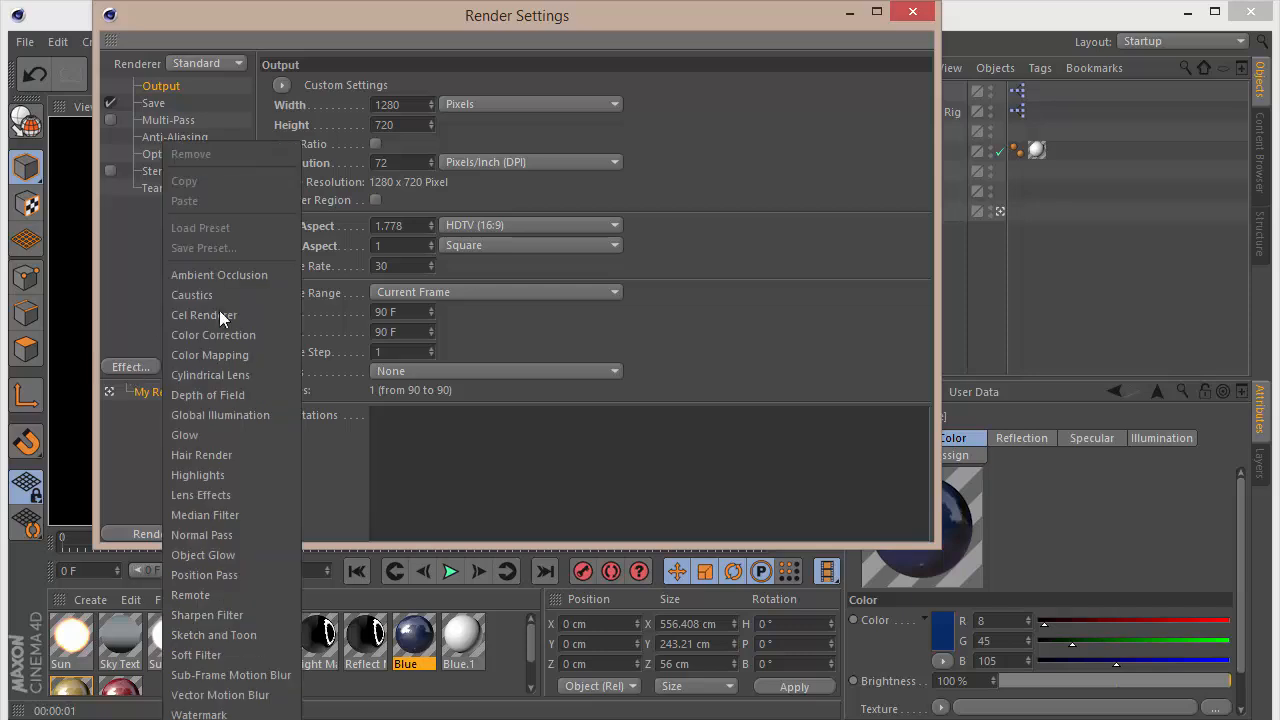
left_click(245, 272)
left_click(175, 138)
left_click(465, 85)
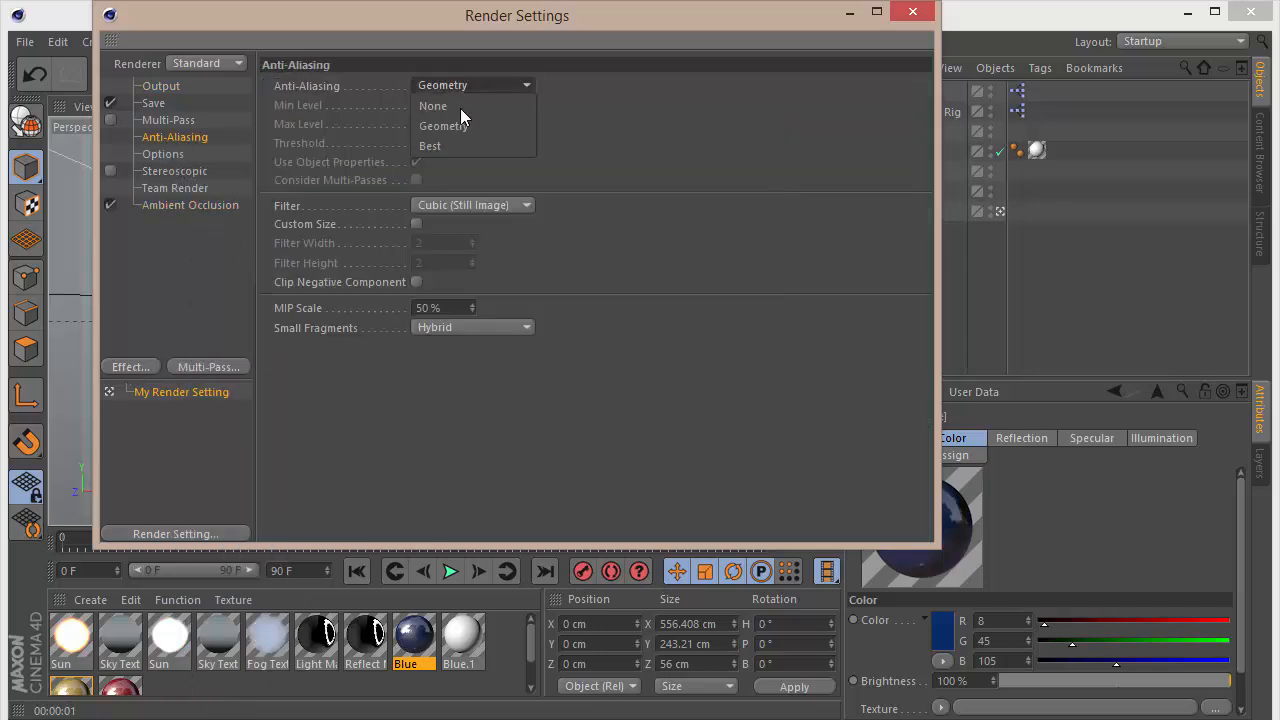
left_click(458, 140)
Step: Add the Global Illumination effect to the render settings and set its Samples to Low
left_click(147, 367)
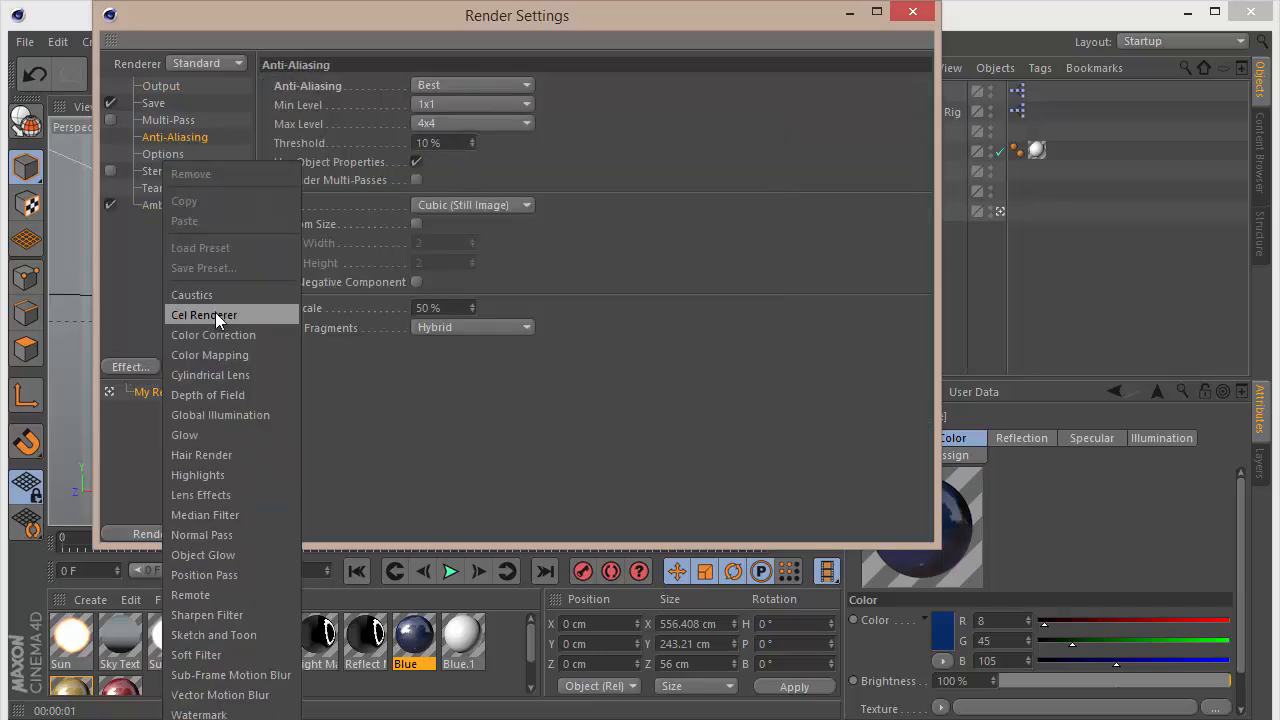
left_click(215, 312)
left_click(457, 220)
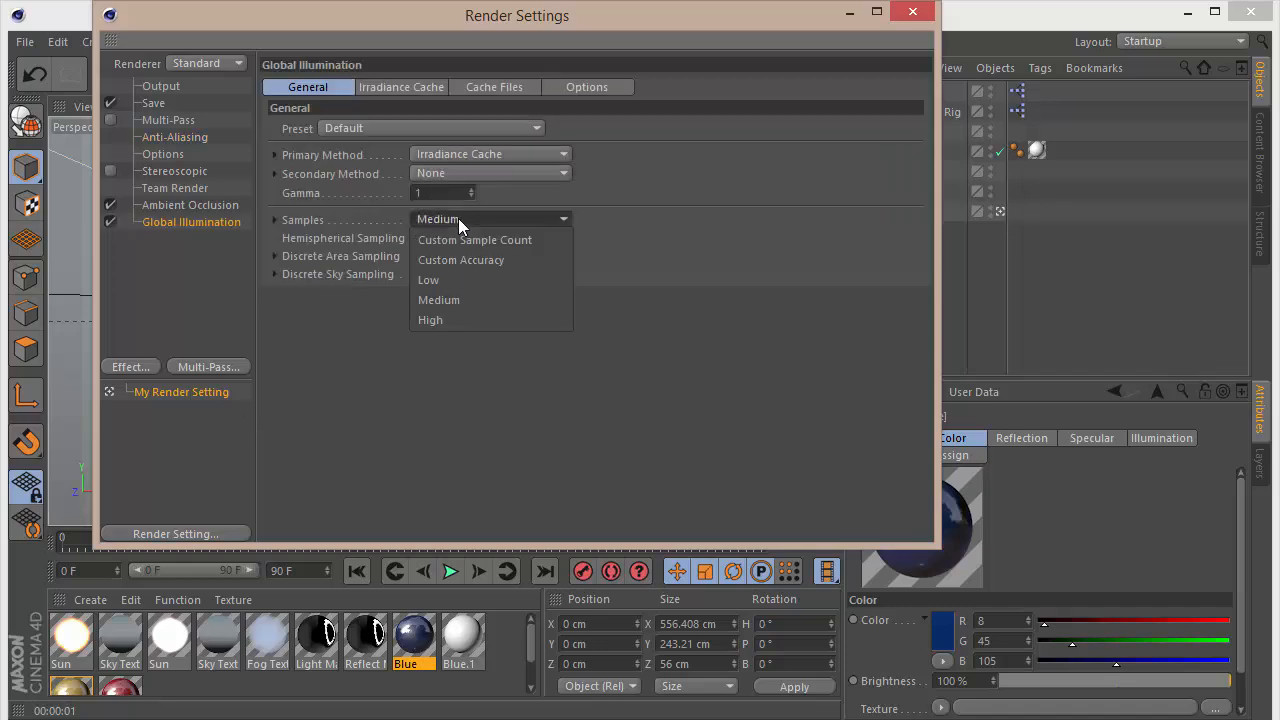
left_click(417, 104)
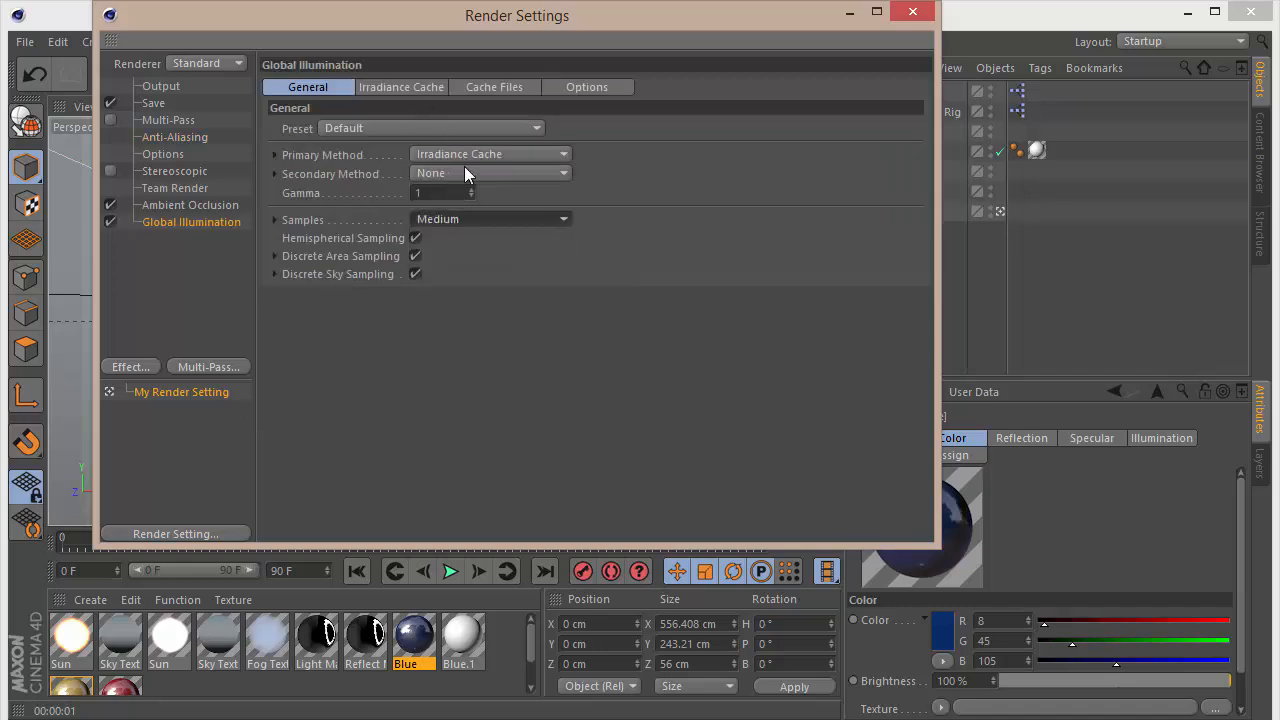
left_click(461, 226)
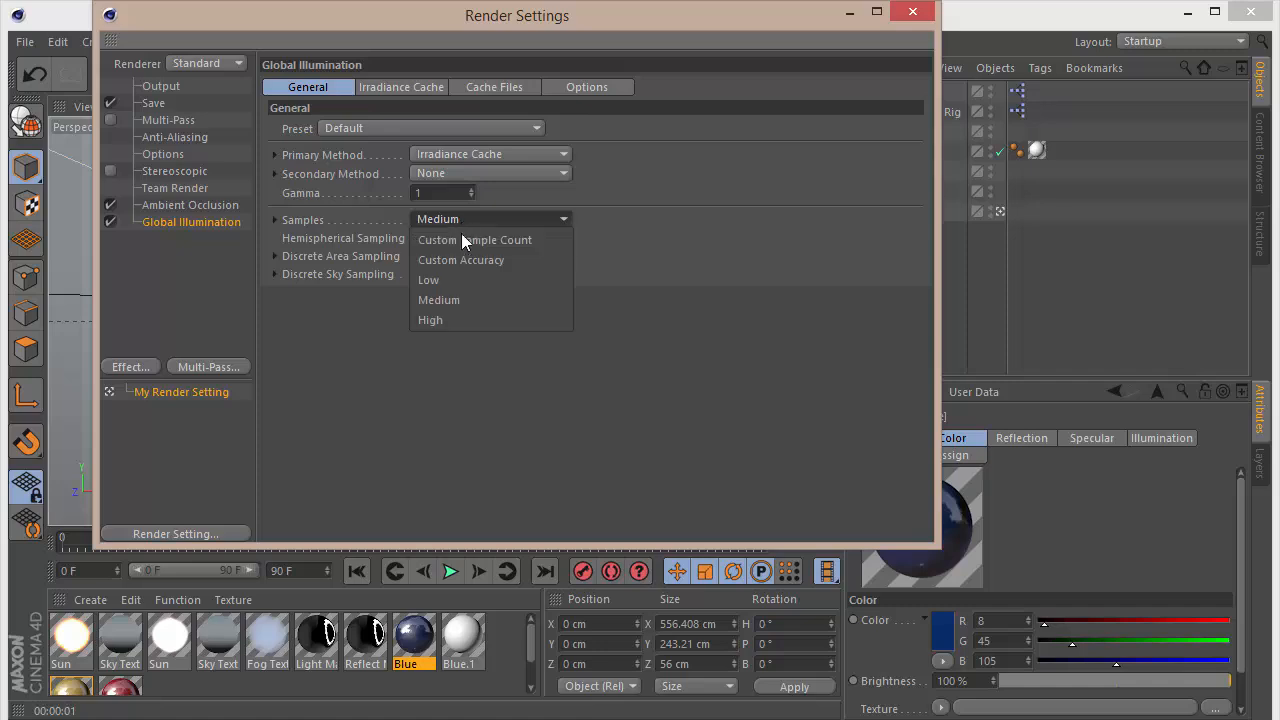
left_click(455, 274)
Step: Set the Irradiance Cache Record Density to Low, close the render settings and test-render the sign in the viewport
left_click(414, 86)
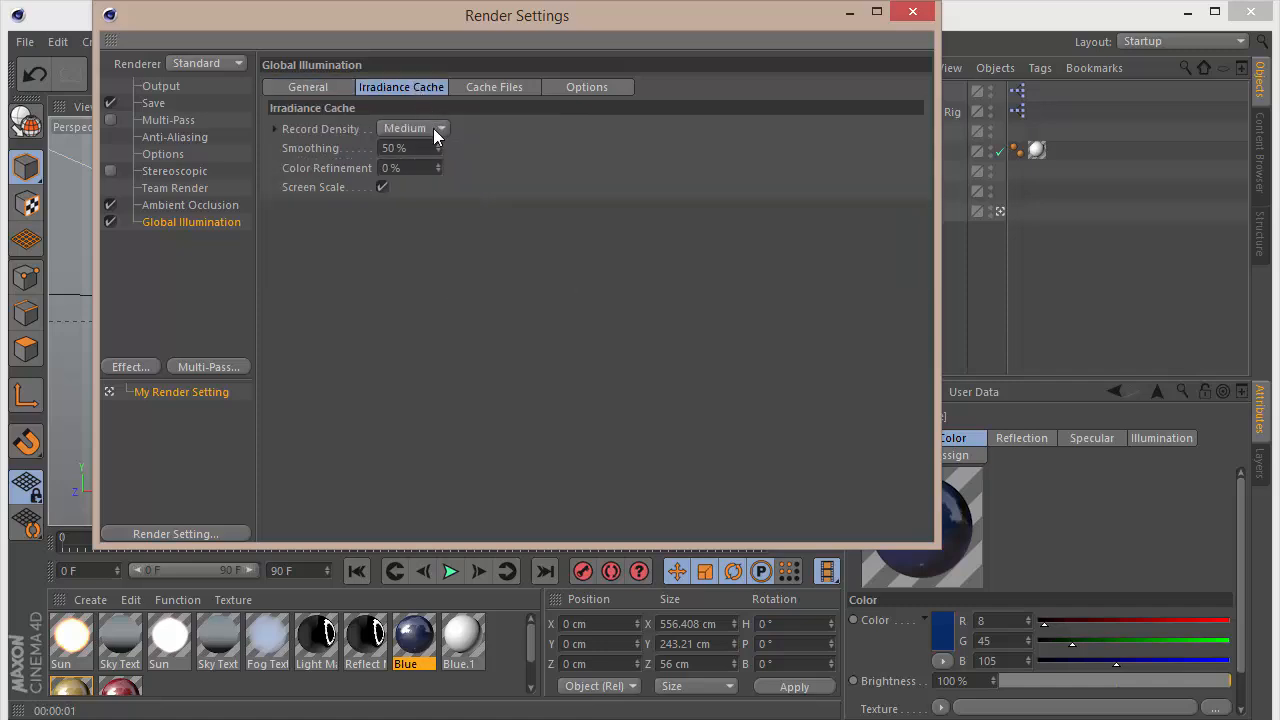
left_click(433, 128)
left_click(437, 184)
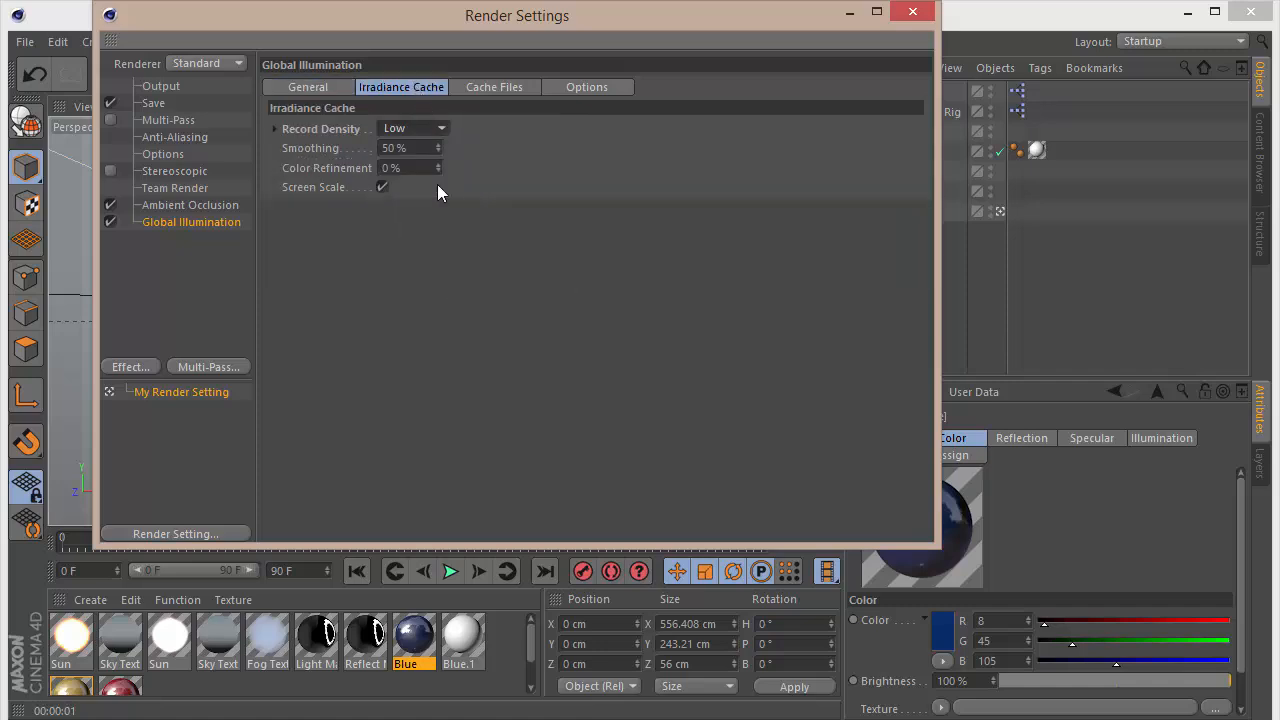
left_click(912, 11)
key("ctrl+r")
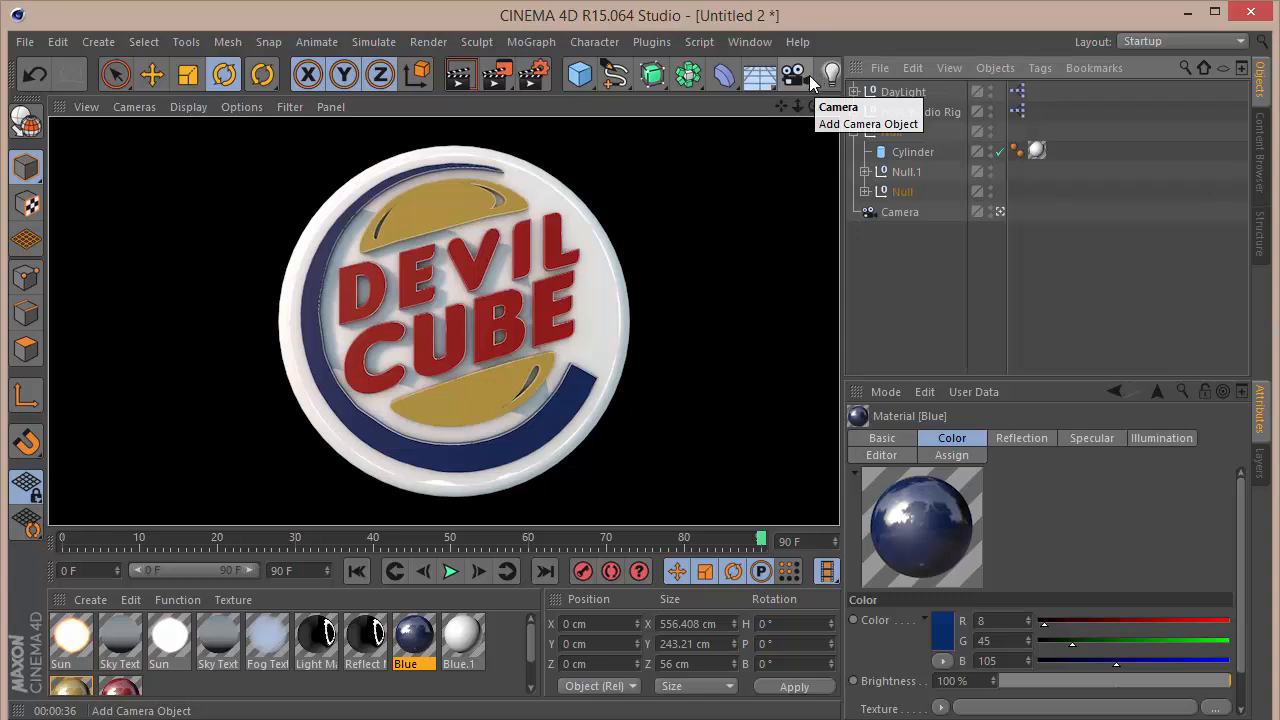
Step: Go to frame 59 of the spin animation and test-render the turned sign in the viewport
left_click(283, 540)
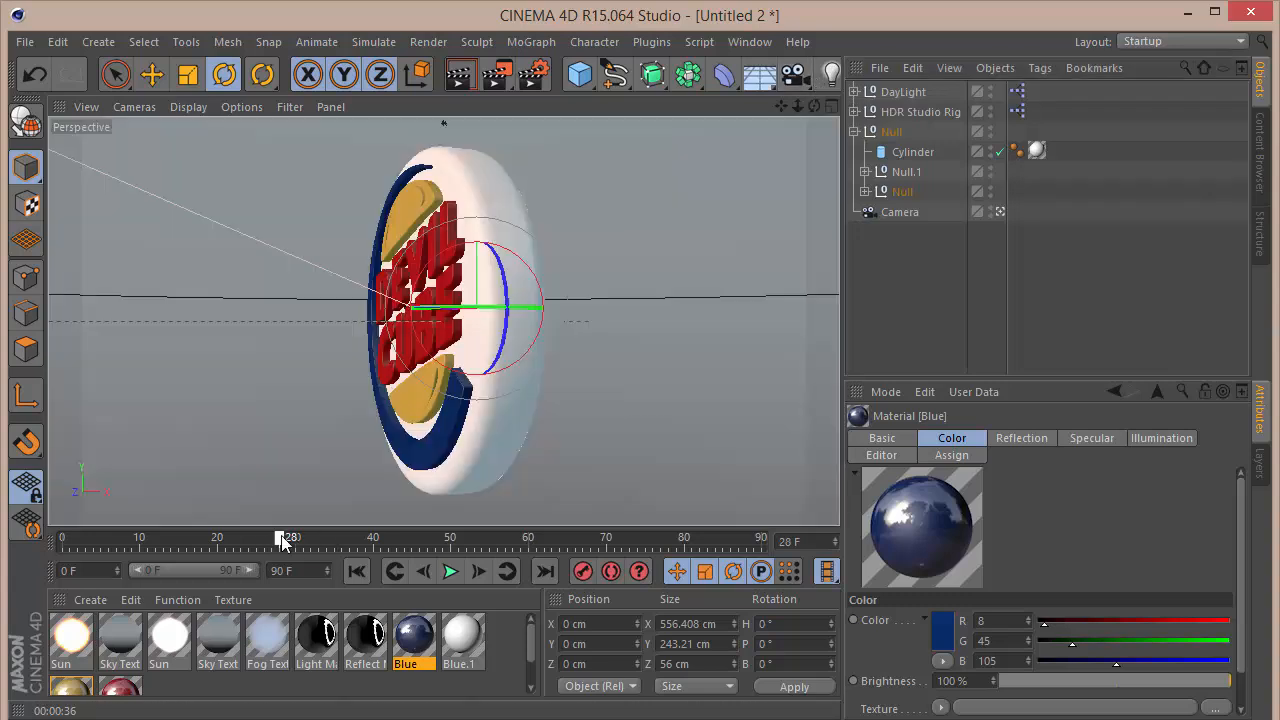
left_click_drag(283, 540, 522, 543)
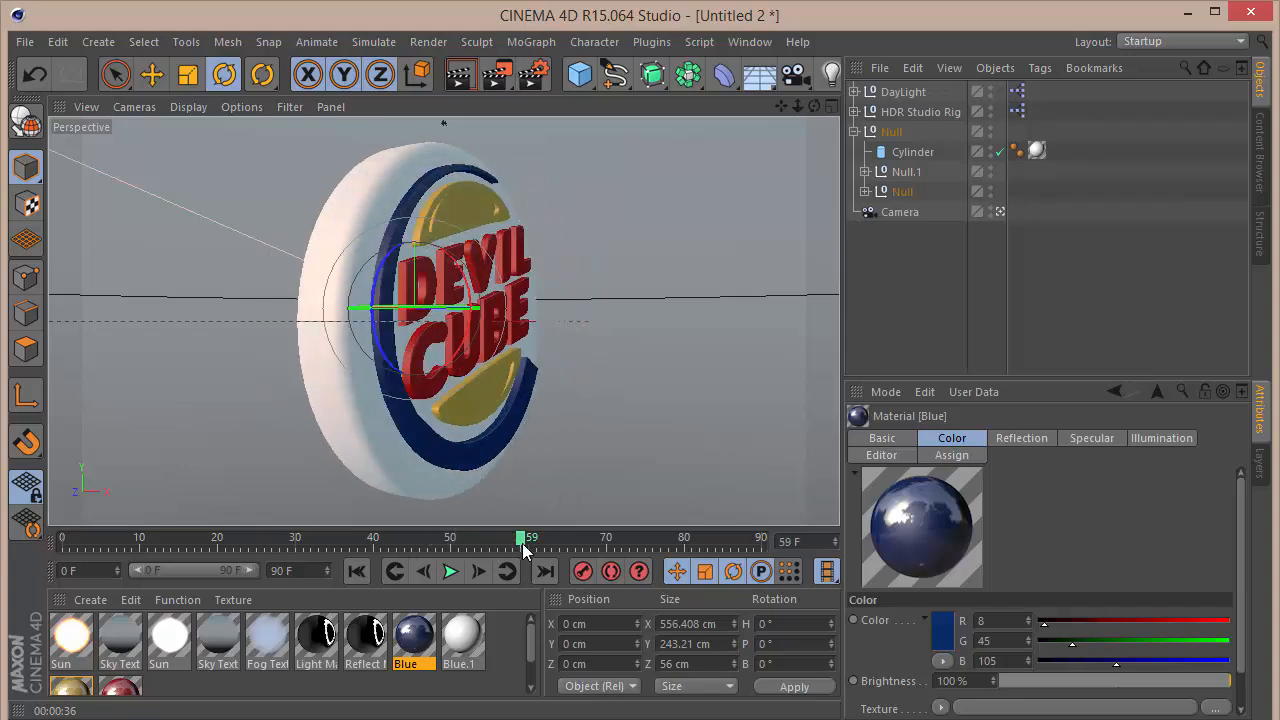
key("ctrl+r")
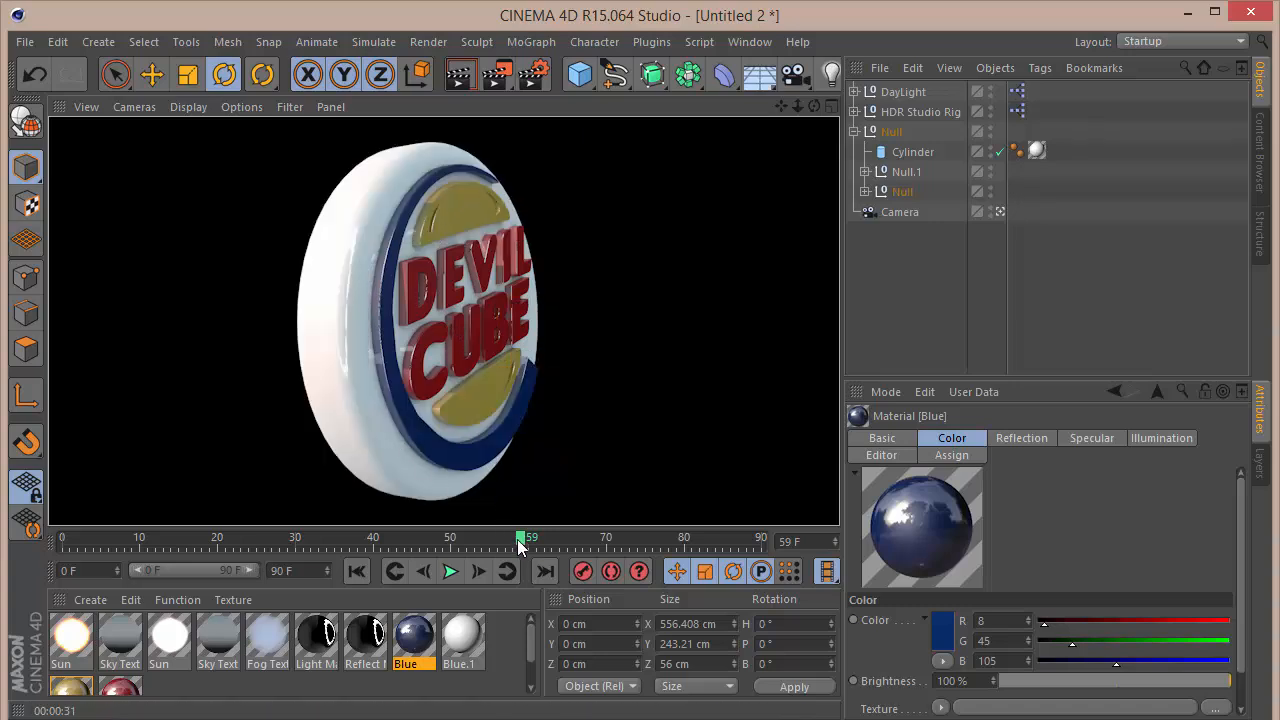
Step: Return the animation to frame 0, deselect all objects and play the sign's spin
left_click_drag(522, 541, 60, 495)
left_click(866, 296)
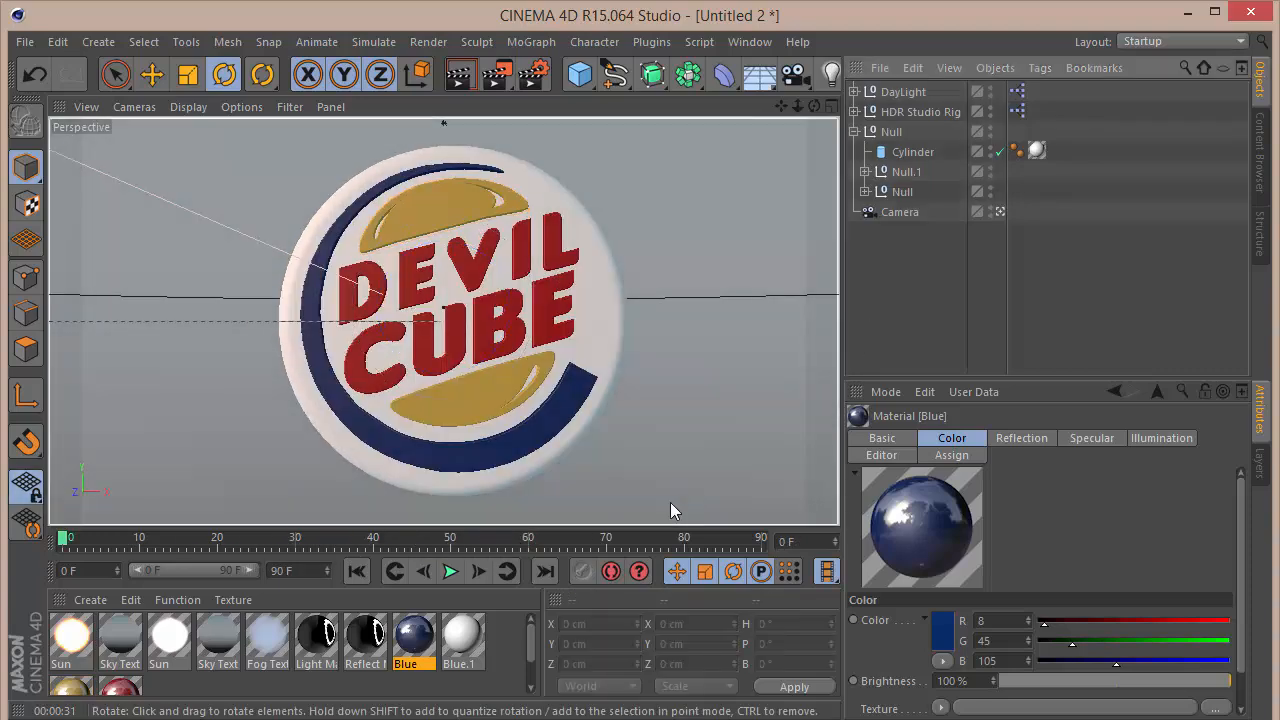
left_click(449, 572)
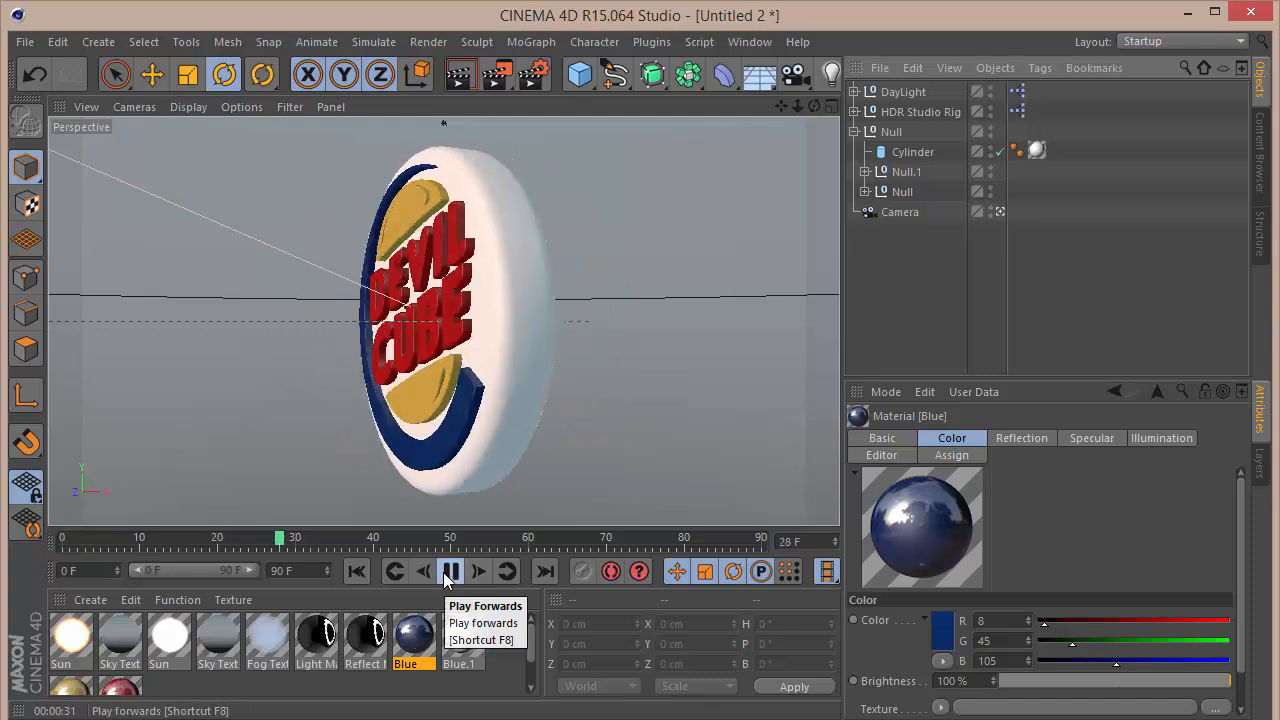